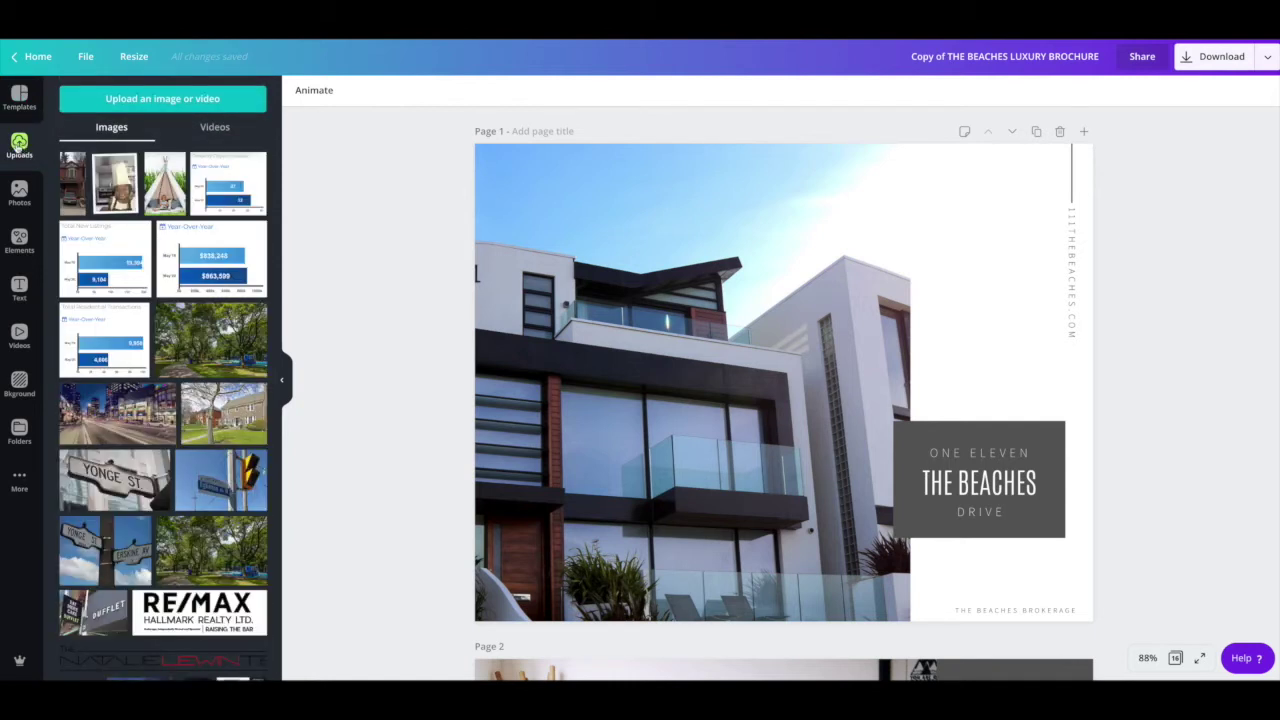
# Step: Try the bedroom photo on the cover, then pull it out and delete it
pyautogui.click(135, 100)
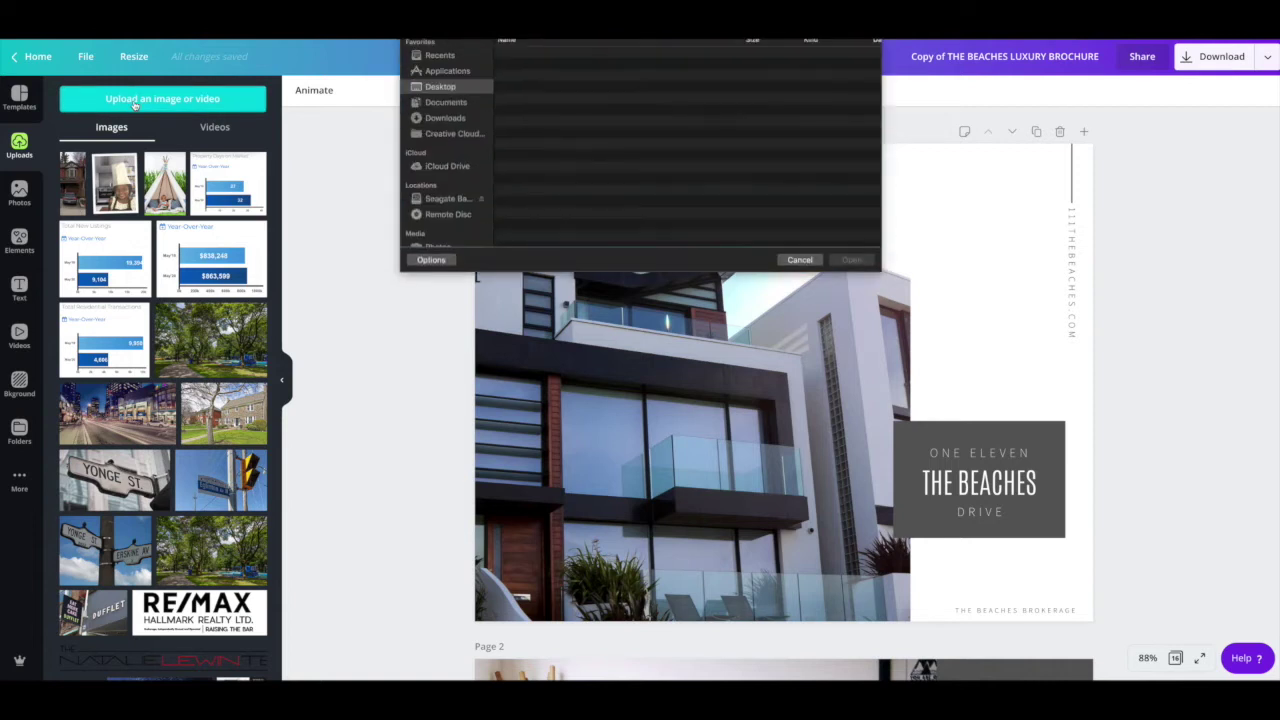
pyautogui.click(799, 269)
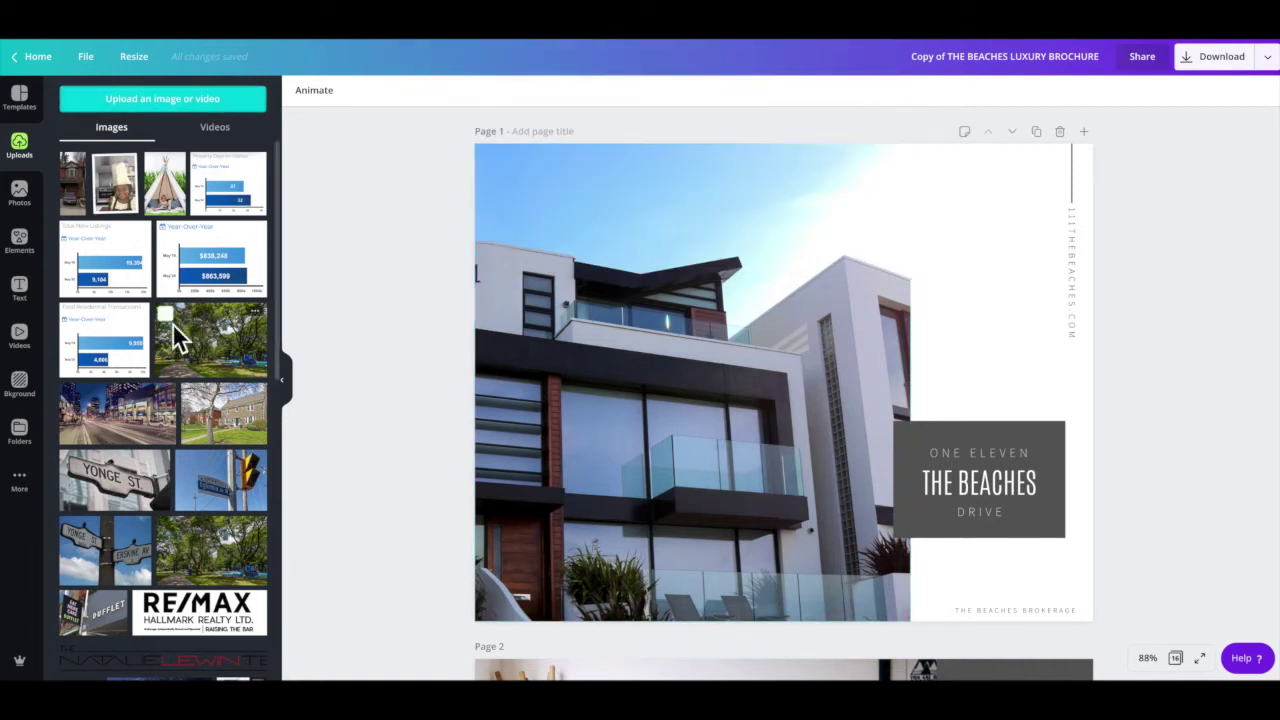
pyautogui.scroll(-10, 175, 330)
pyautogui.scroll(-10, 172, 330)
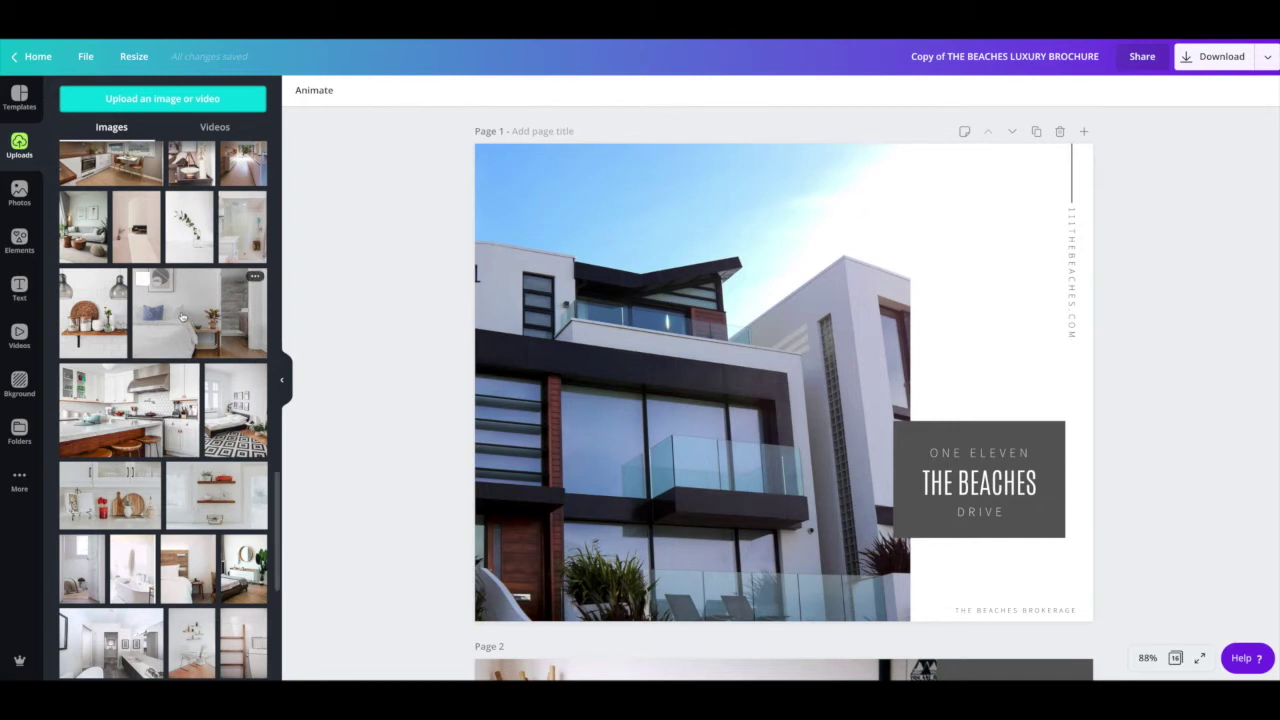
pyautogui.moveTo(178, 316); pyautogui.dragTo(497, 329)
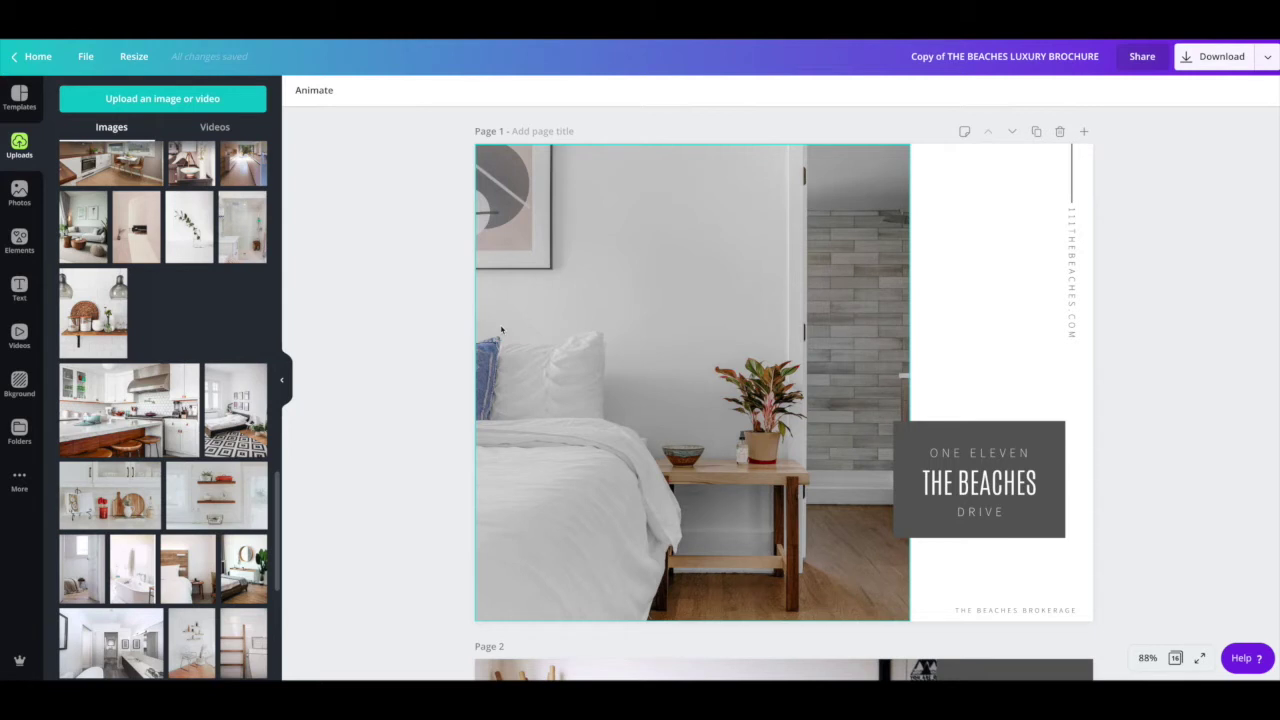
pyautogui.moveTo(501, 330)
pyautogui.mouseDown()
pyautogui.moveTo(180, 290)
pyautogui.moveTo(518, 311)
pyautogui.mouseUp()
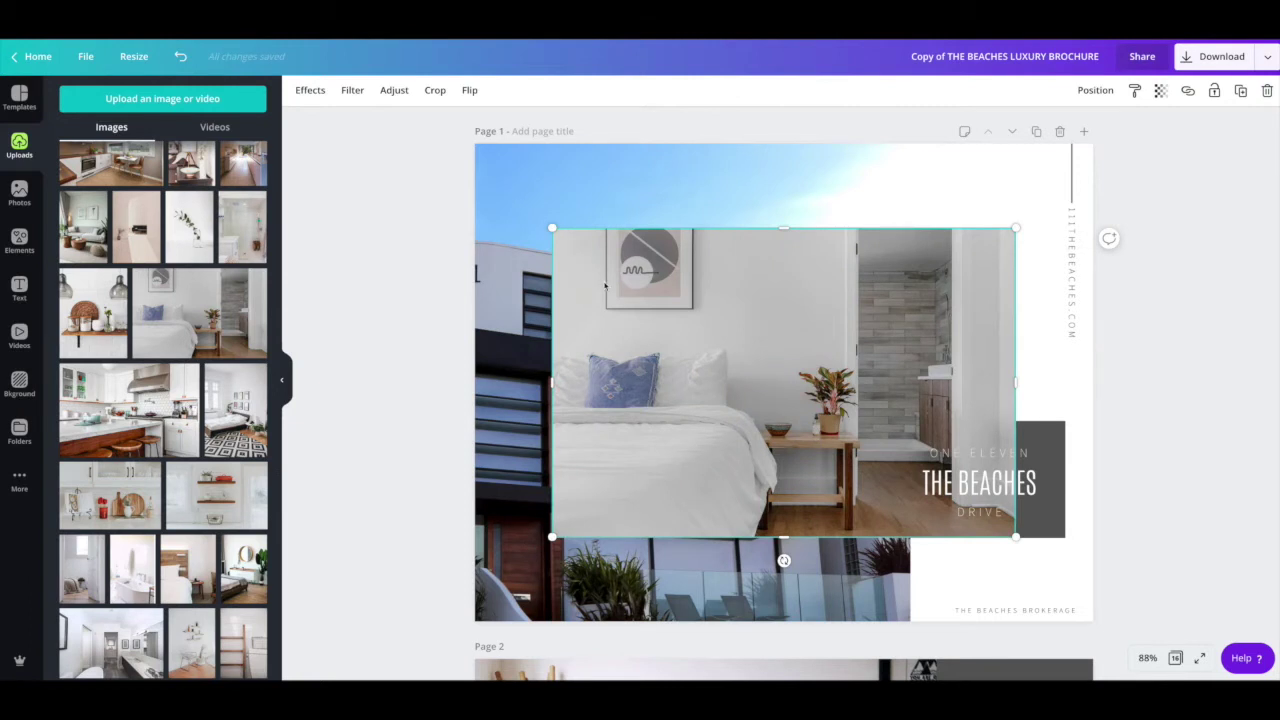
pyautogui.press('Delete')
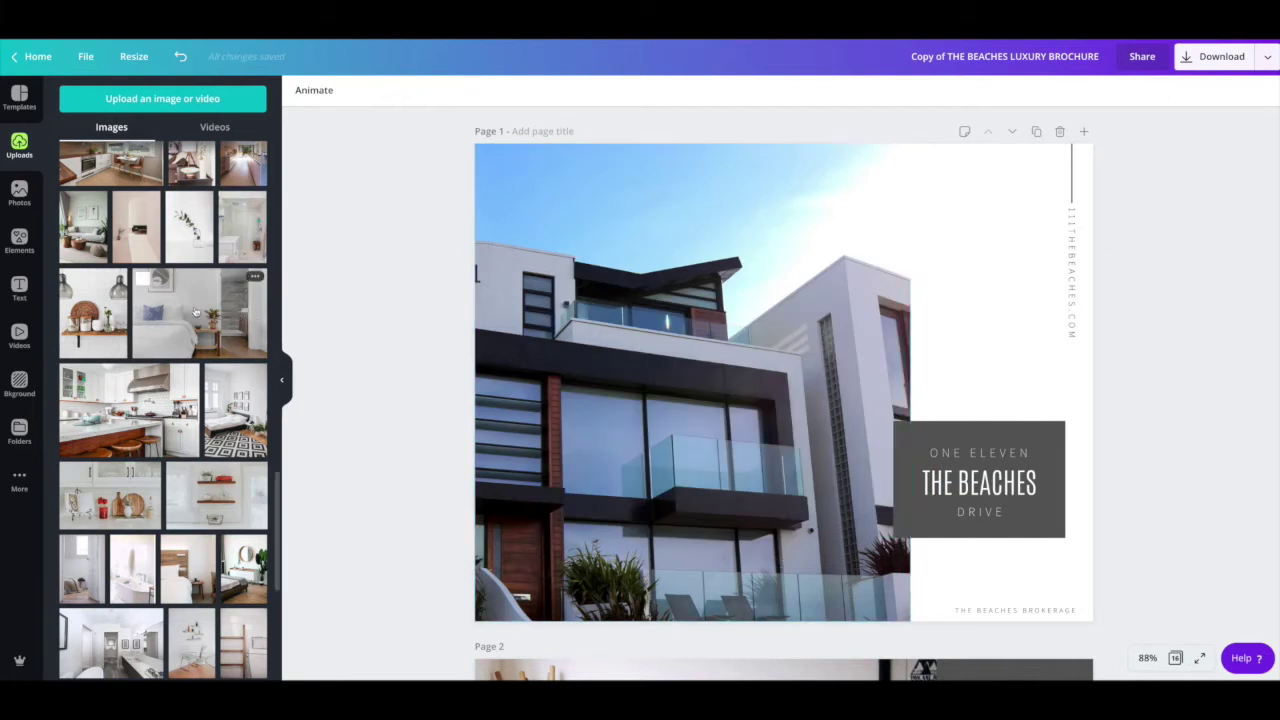
# Step: Drop the kitchen shelf photo into the cover frame and shift it lower
pyautogui.moveTo(107, 325); pyautogui.dragTo(487, 348)
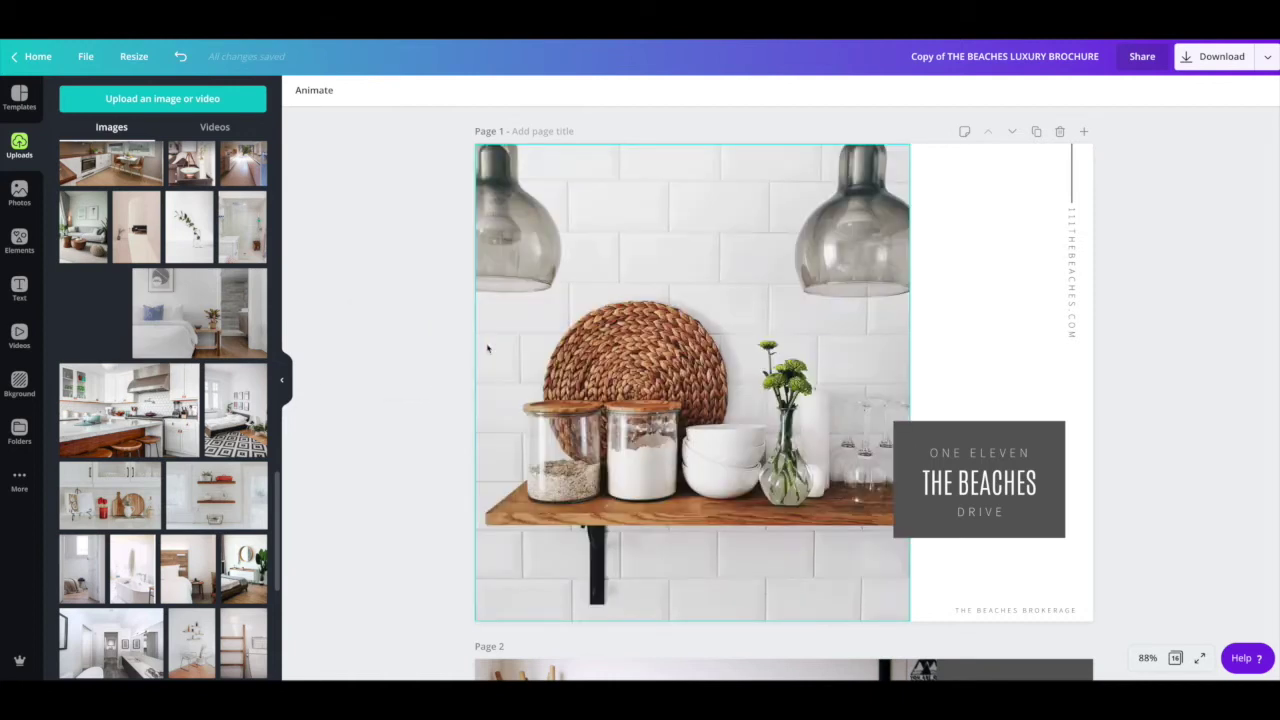
pyautogui.moveTo(487, 348); pyautogui.dragTo(489, 349)
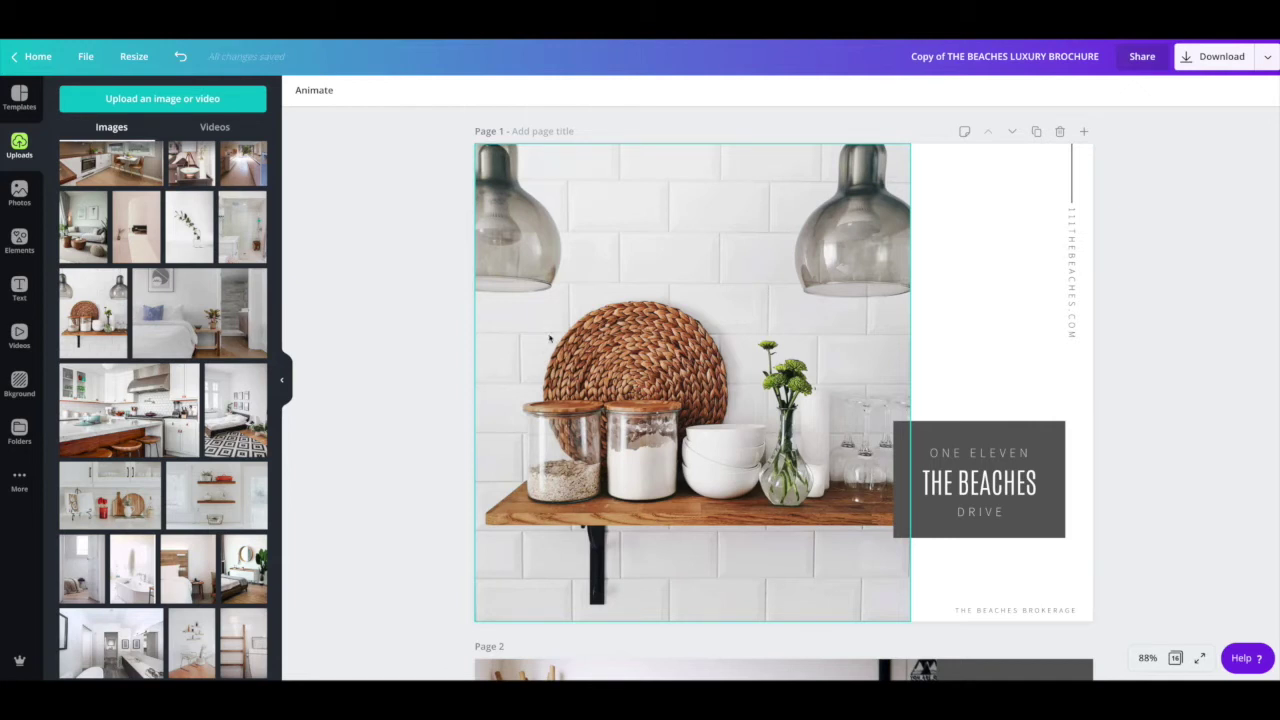
pyautogui.doubleClick(549, 340)
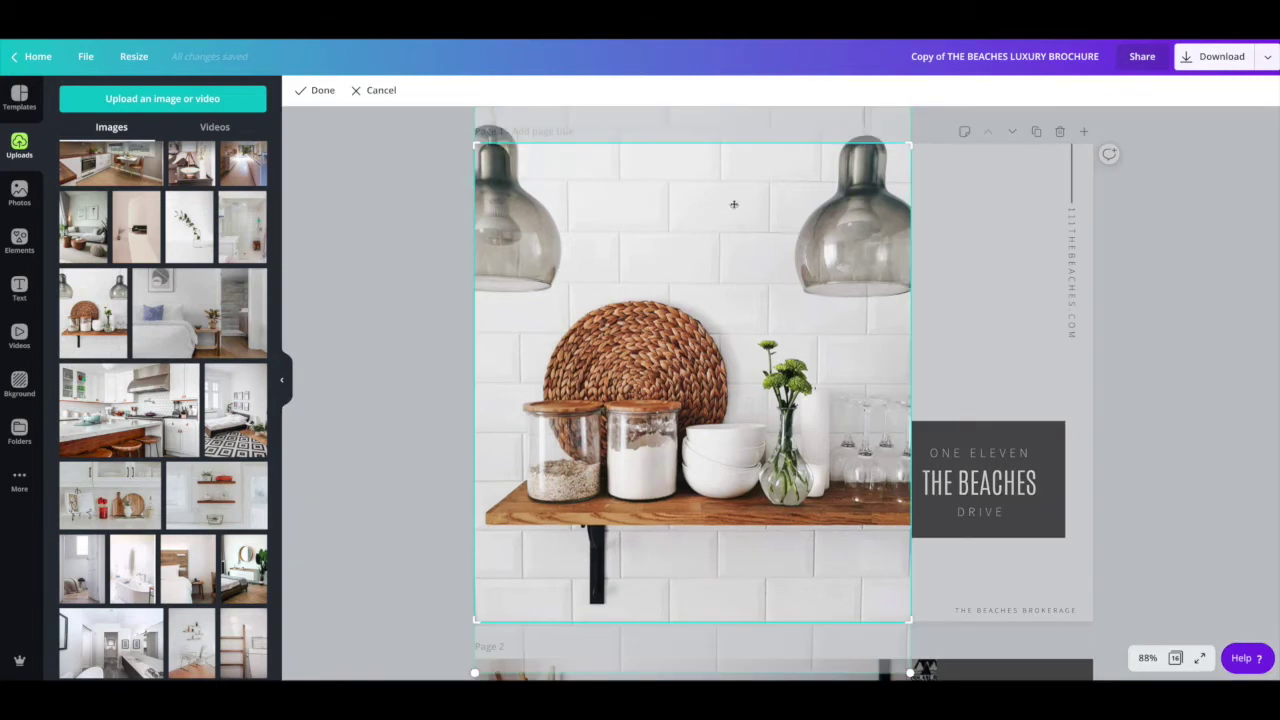
pyautogui.moveTo(731, 251)
pyautogui.mouseDown()
pyautogui.moveTo(734, 301)
pyautogui.moveTo(734, 186)
pyautogui.moveTo(737, 277)
pyautogui.moveTo(731, 197)
pyautogui.moveTo(728, 248)
pyautogui.moveTo(729, 232)
pyautogui.mouseUp()
pyautogui.click(445, 325)
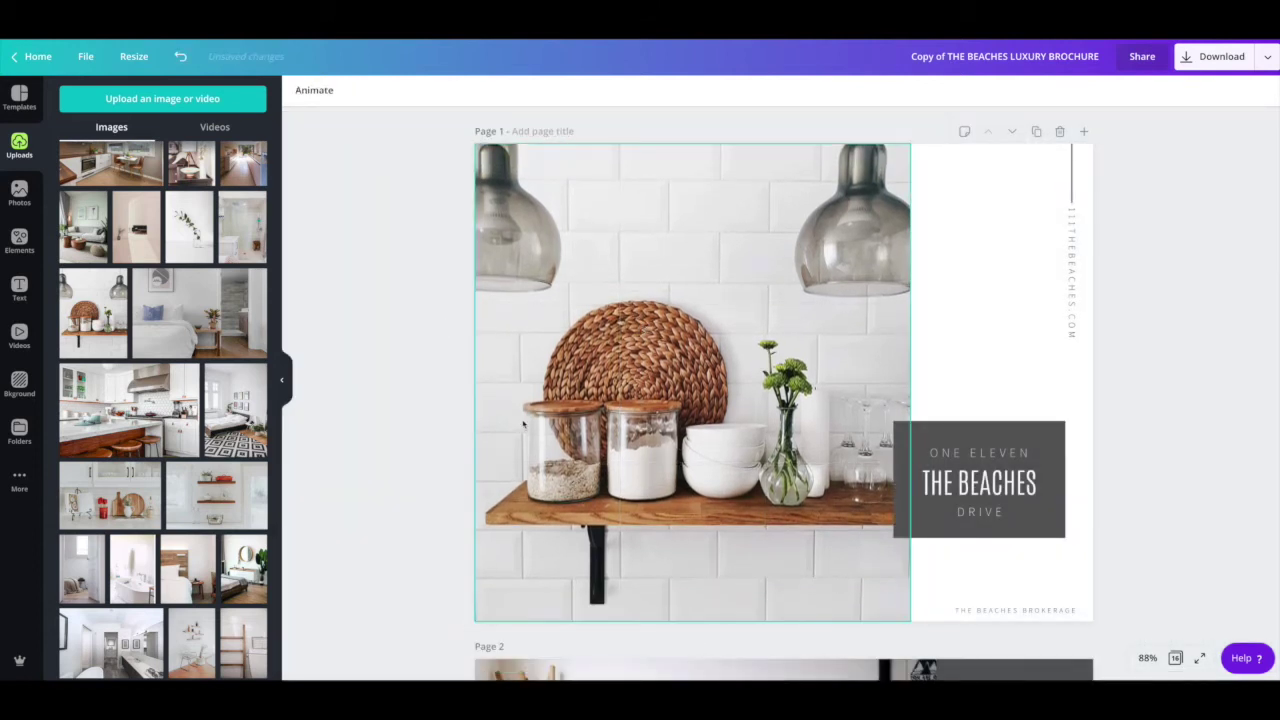
# Step: Put the modern house exterior photo back into the cover frame
pyautogui.scroll(5, 233, 305)
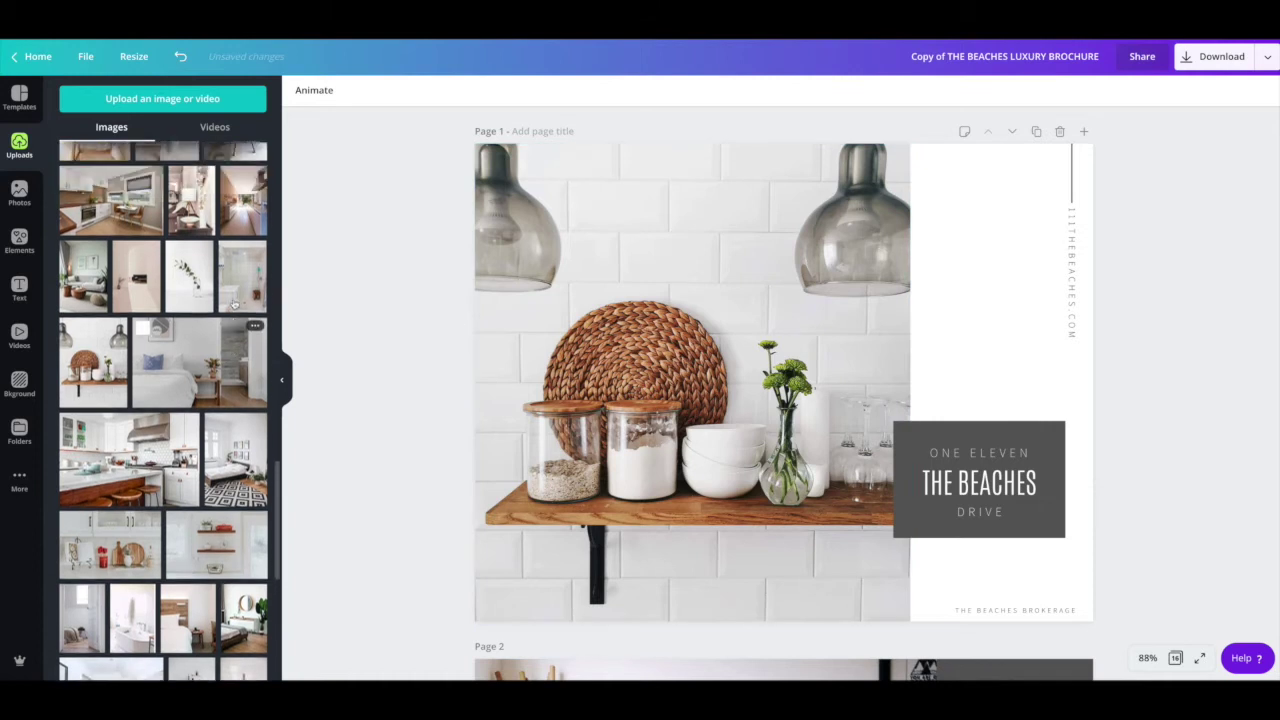
pyautogui.scroll(-8, 233, 305)
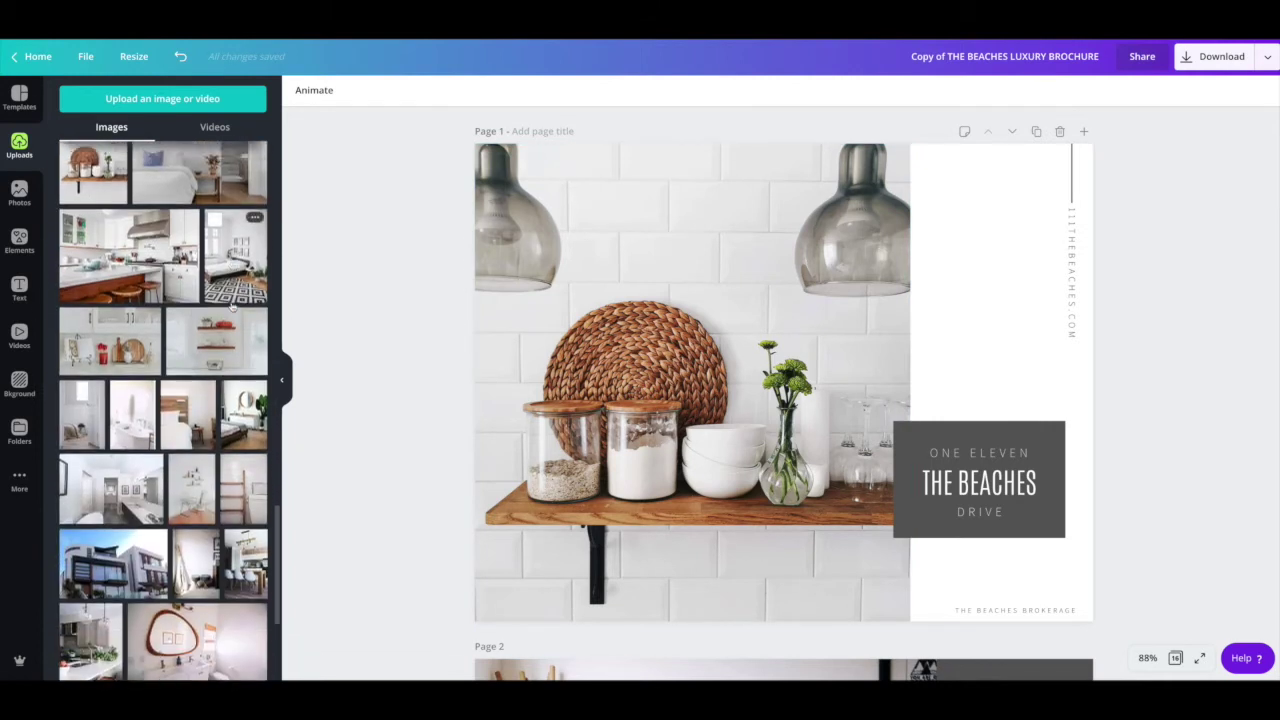
pyautogui.moveTo(128, 553); pyautogui.dragTo(566, 440)
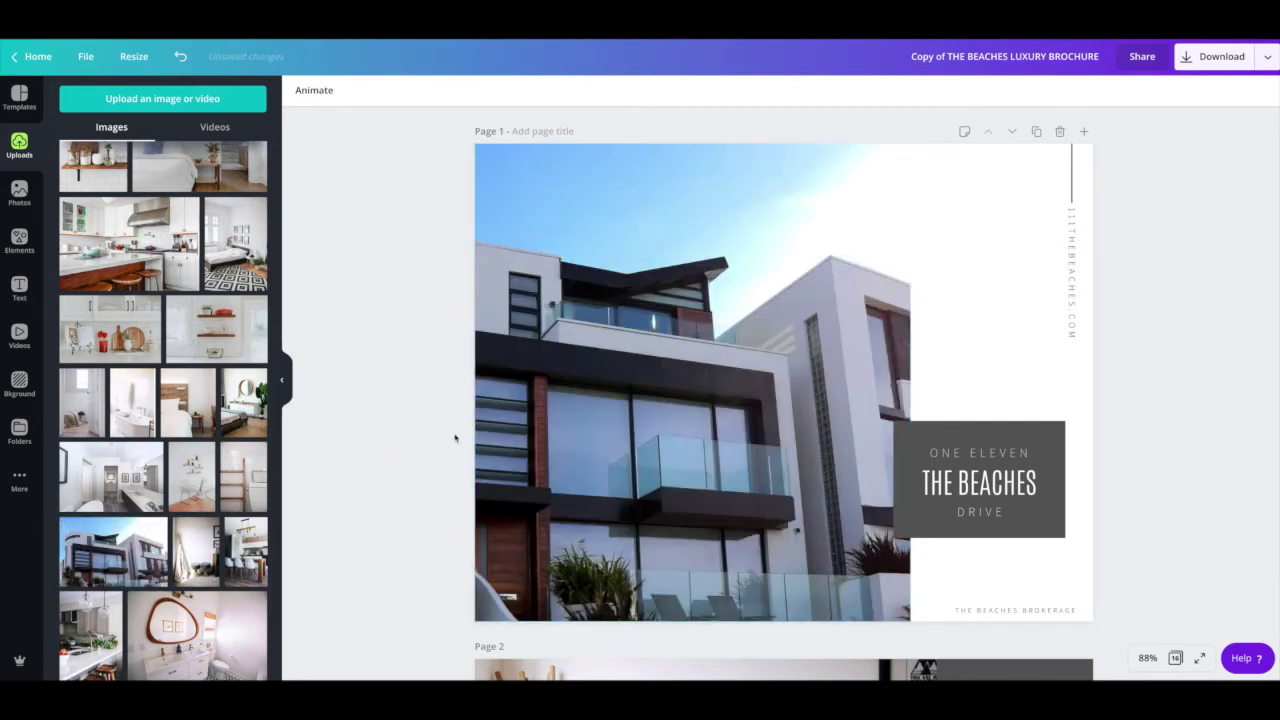
# Step: Scroll through pages 1–3 to review them
pyautogui.scroll(-4, 801, 502)
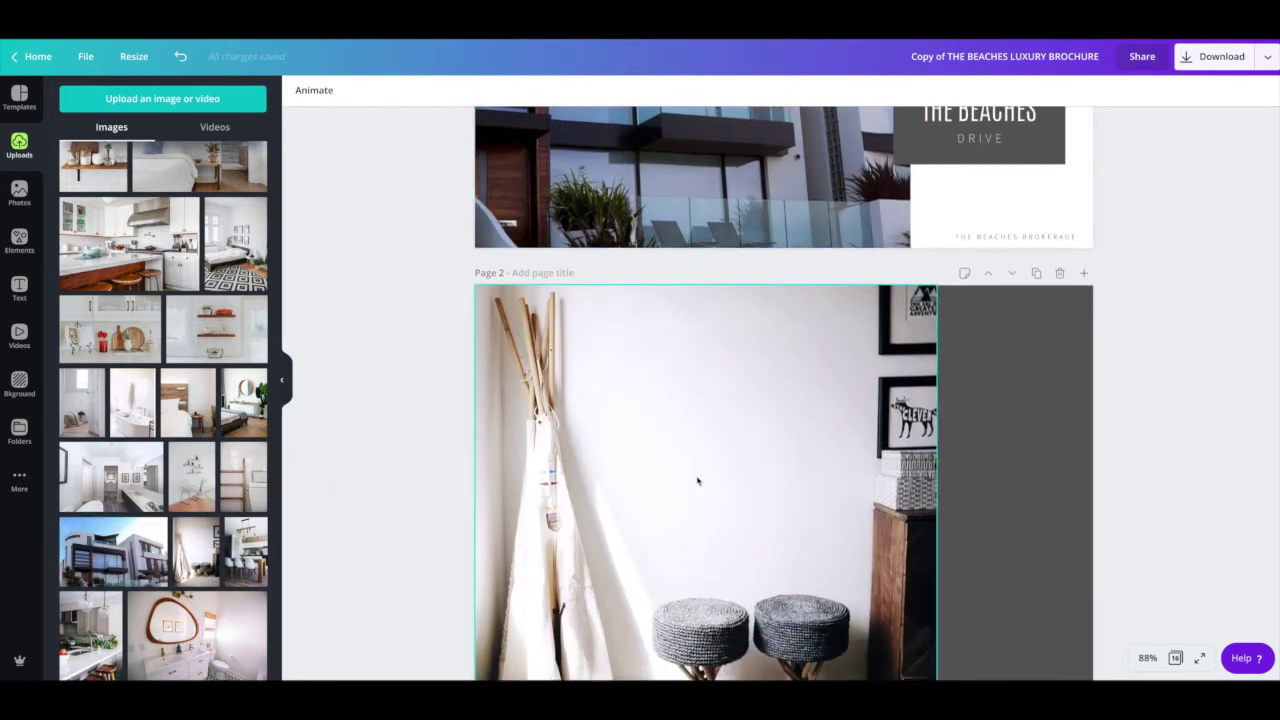
pyautogui.scroll(-12, 801, 502)
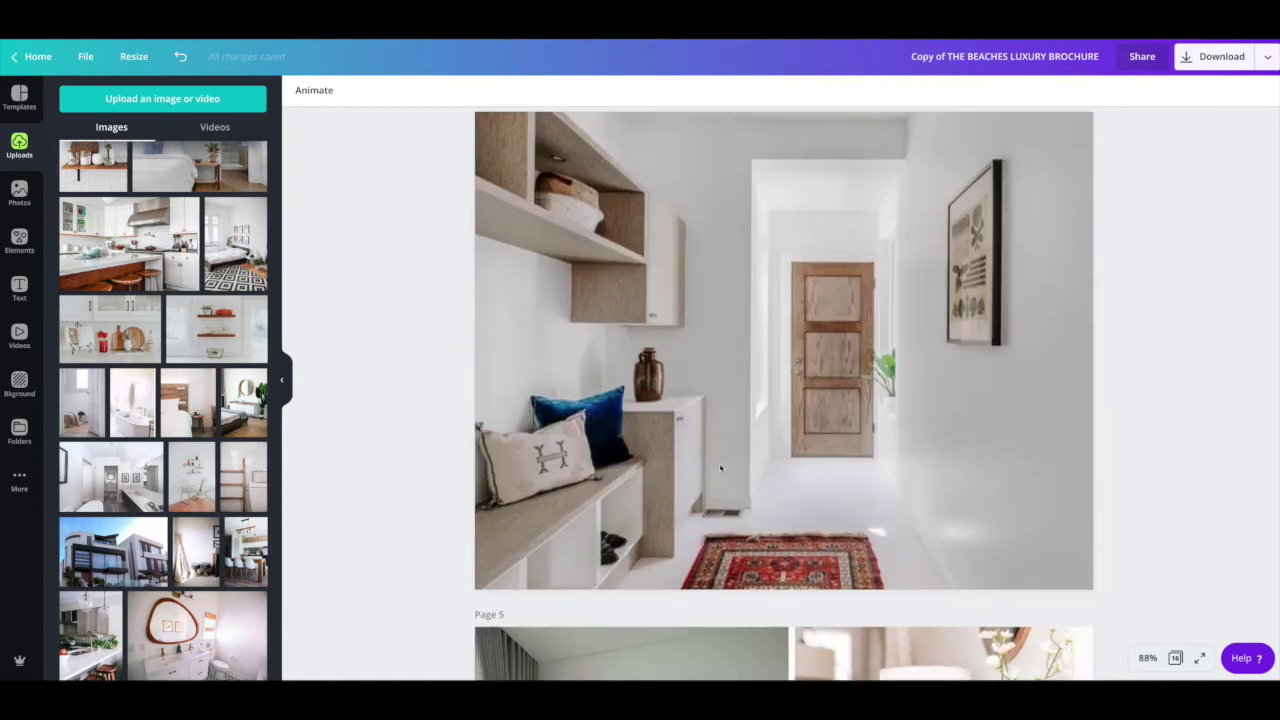
pyautogui.scroll(-5, 712, 471)
pyautogui.scroll(10, 720, 467)
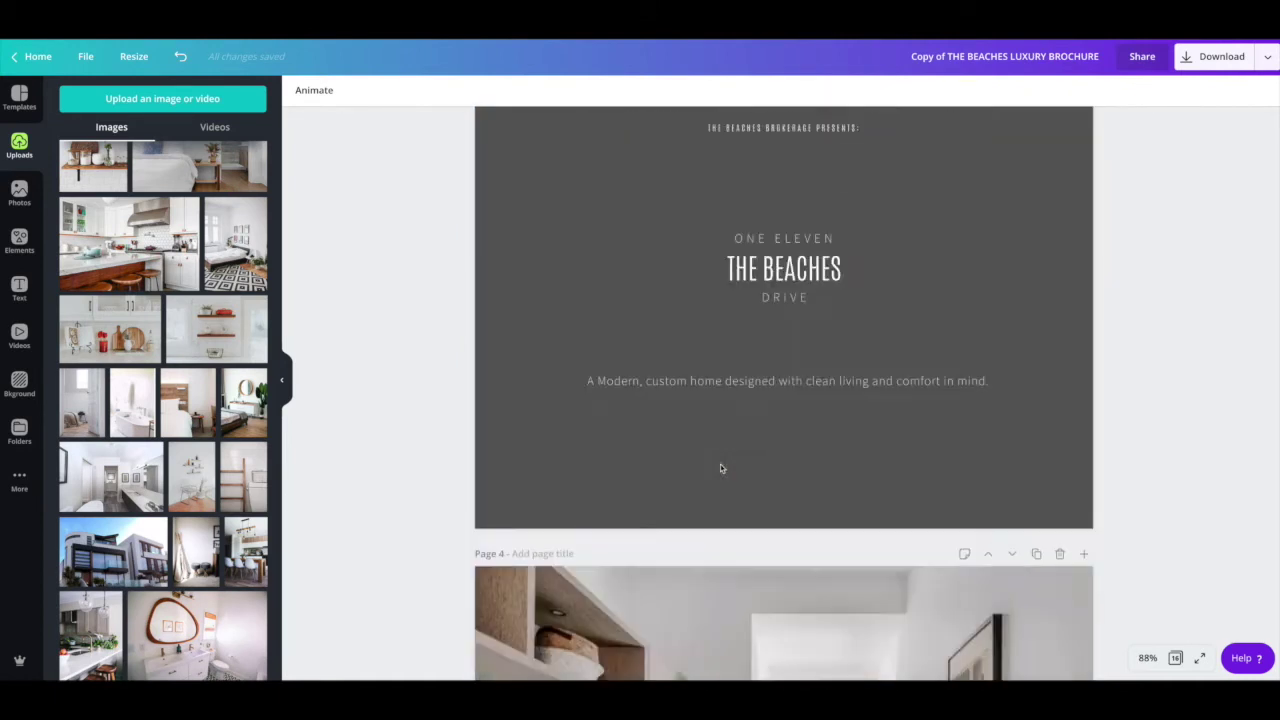
pyautogui.scroll(8, 720, 467)
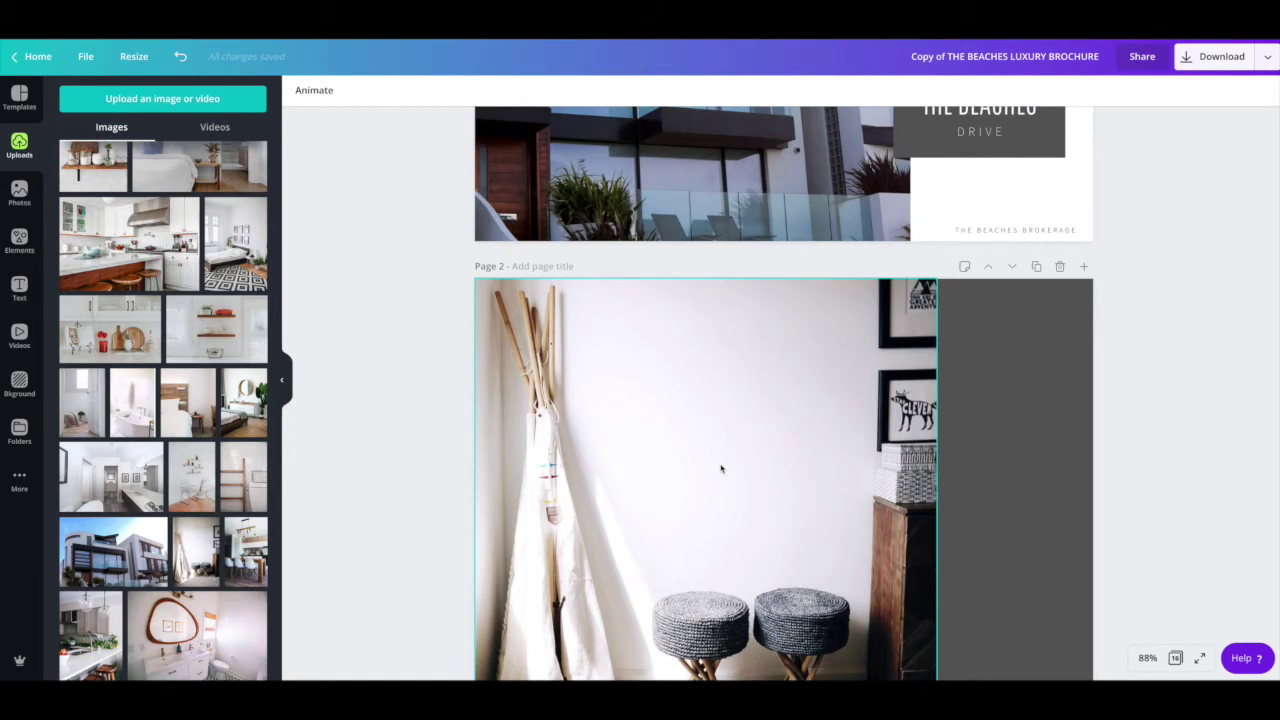
pyautogui.scroll(8, 720, 468)
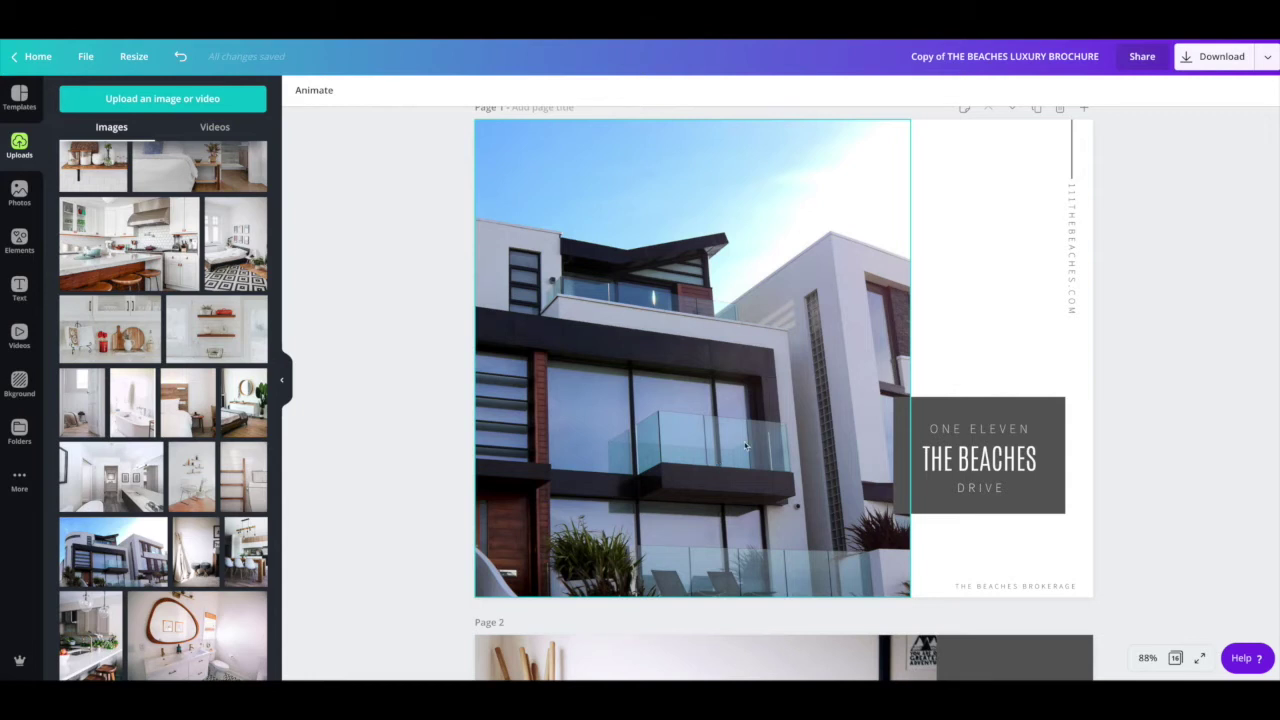
pyautogui.scroll(-2, 745, 446)
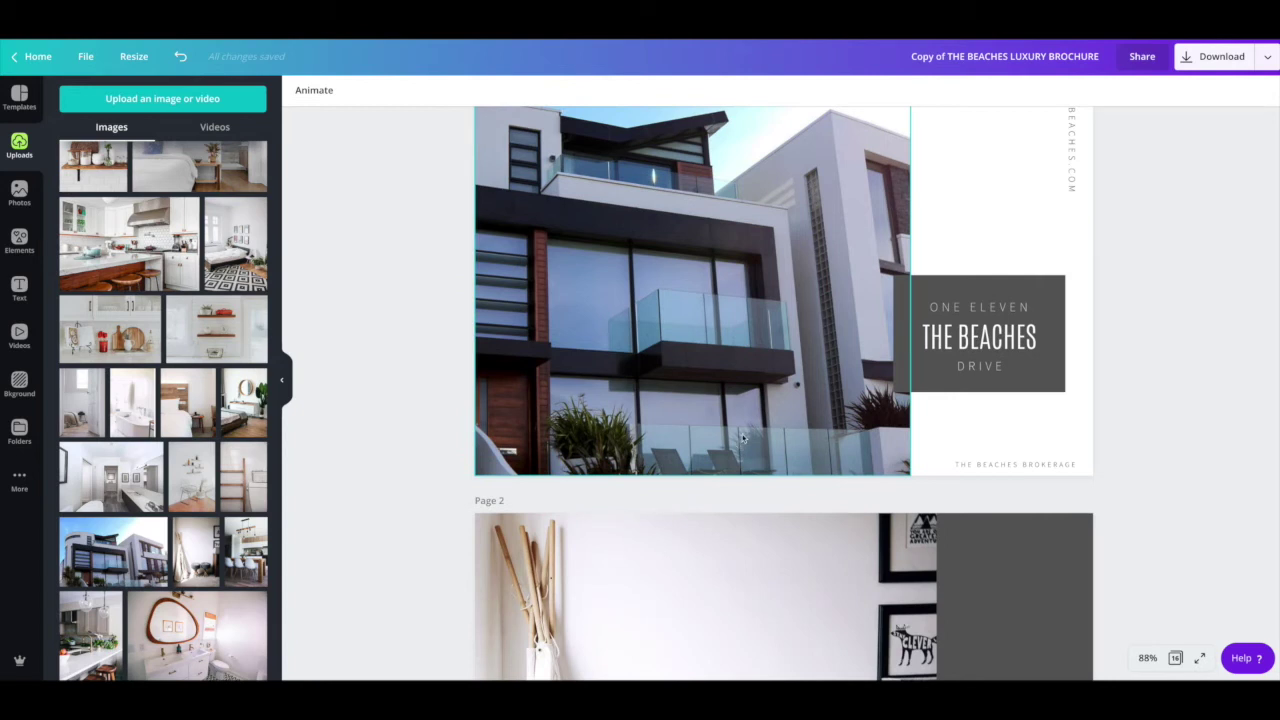
pyautogui.scroll(-4, 743, 437)
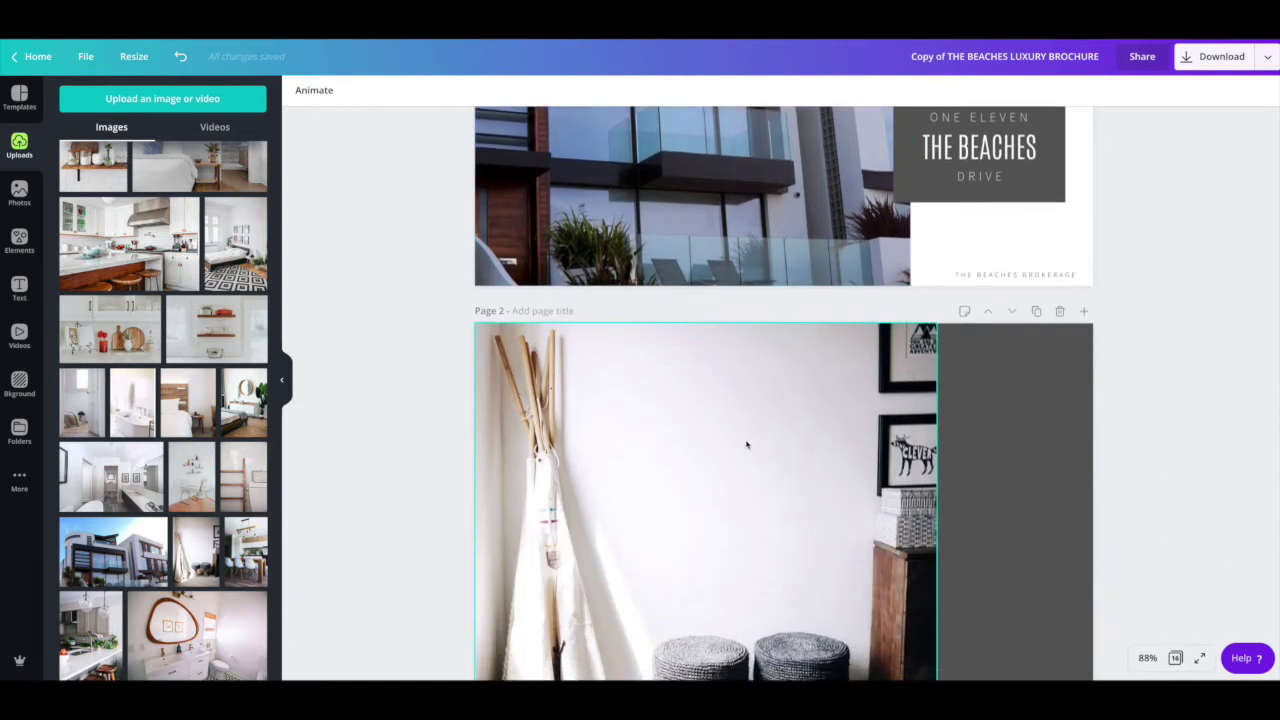
pyautogui.scroll(4, 745, 438)
pyautogui.scroll(-3, 750, 430)
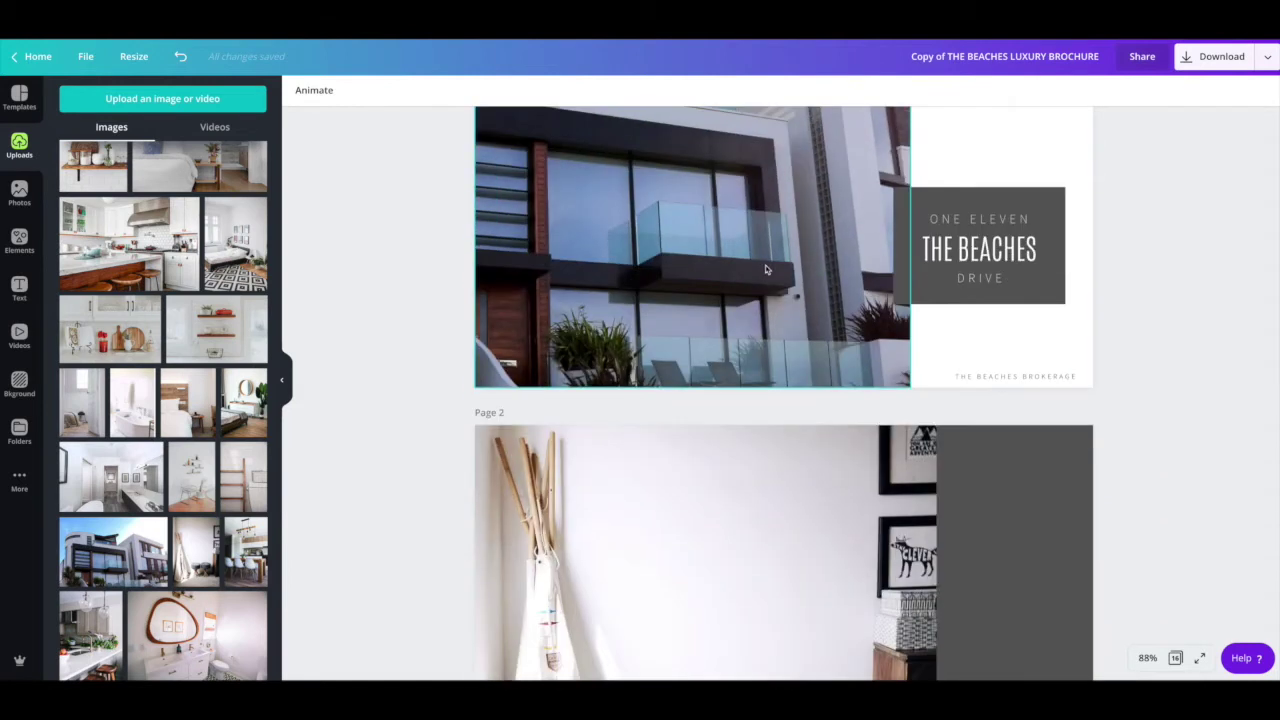
pyautogui.scroll(-6, 754, 437)
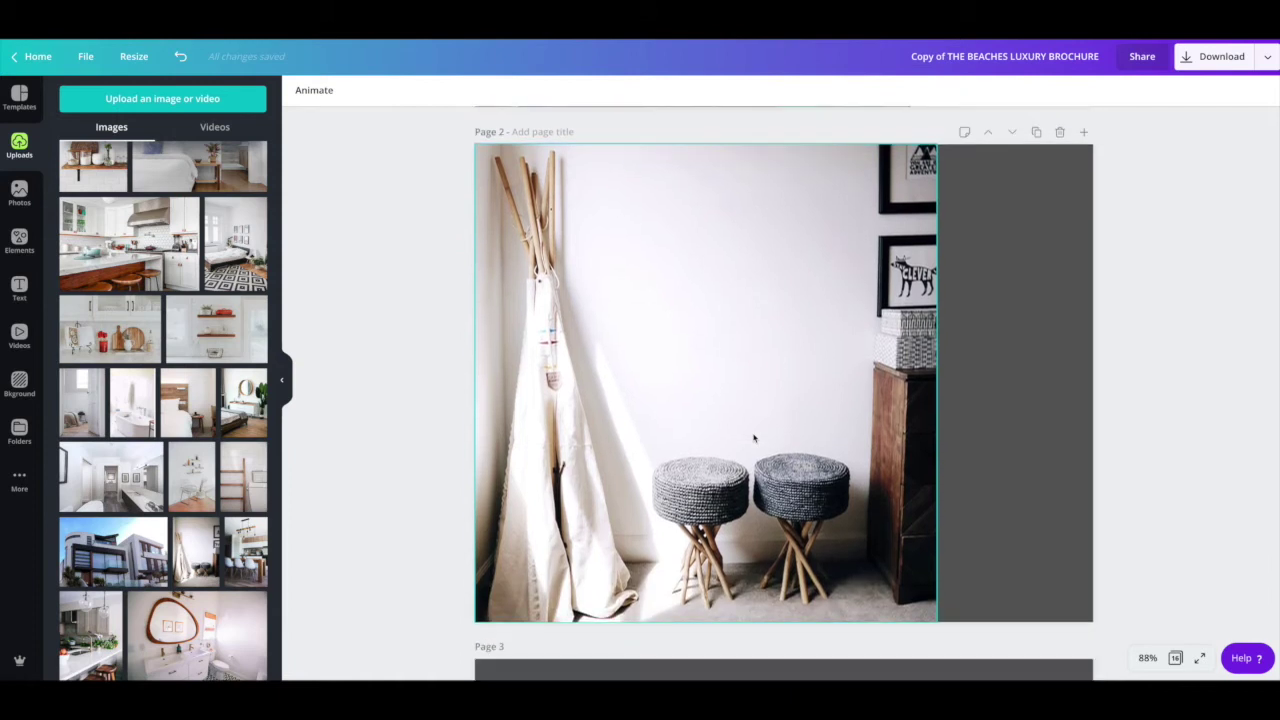
pyautogui.scroll(-4, 754, 437)
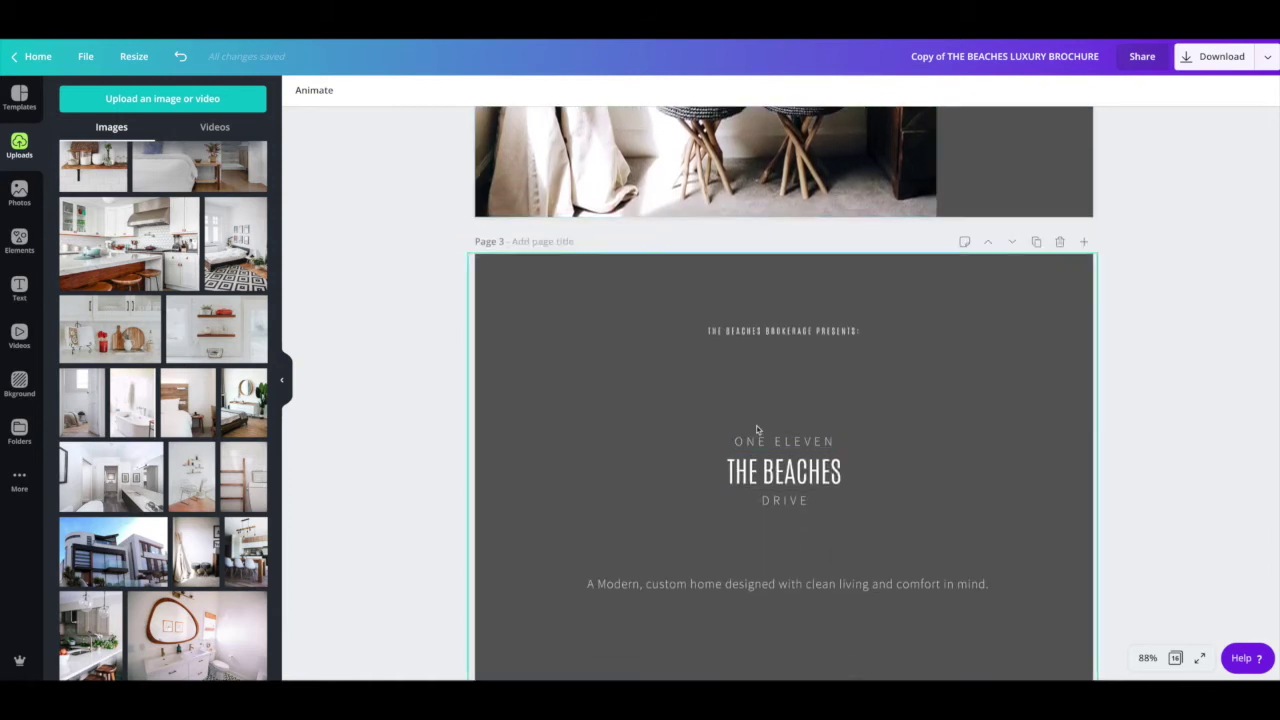
pyautogui.scroll(5, 756, 425)
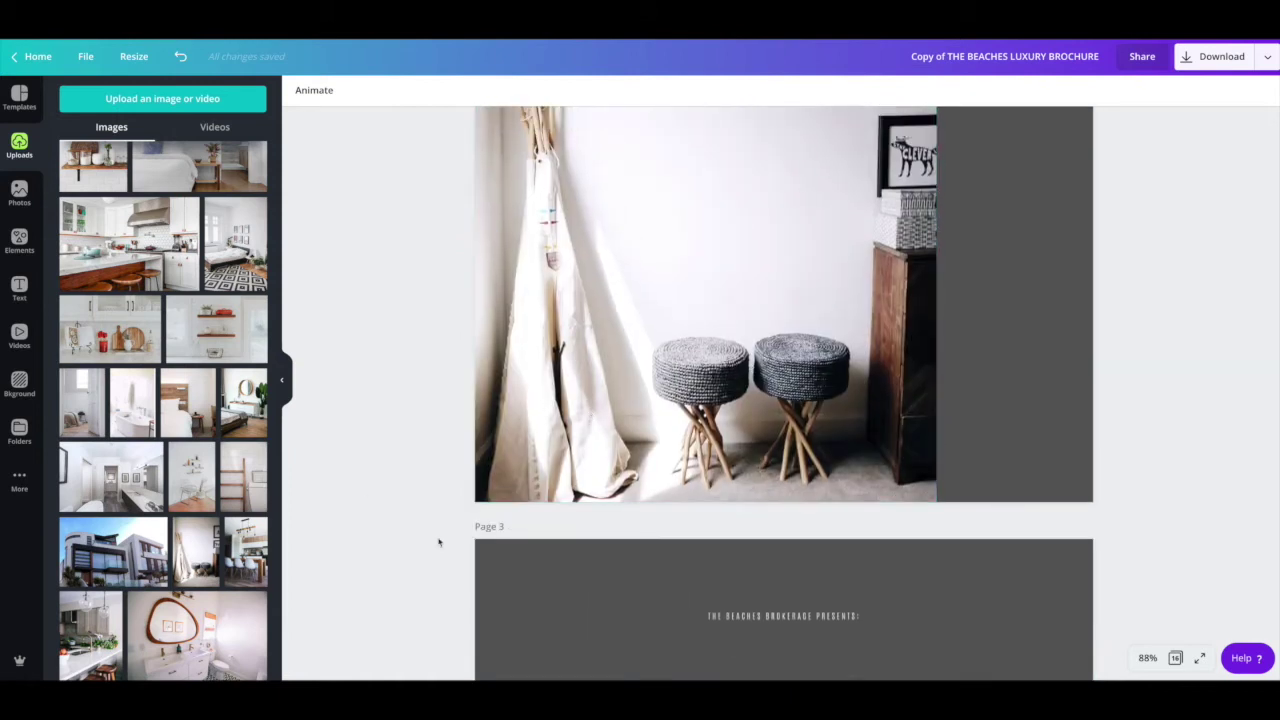
pyautogui.scroll(-1, 606, 580)
pyautogui.scroll(-1, 608, 578)
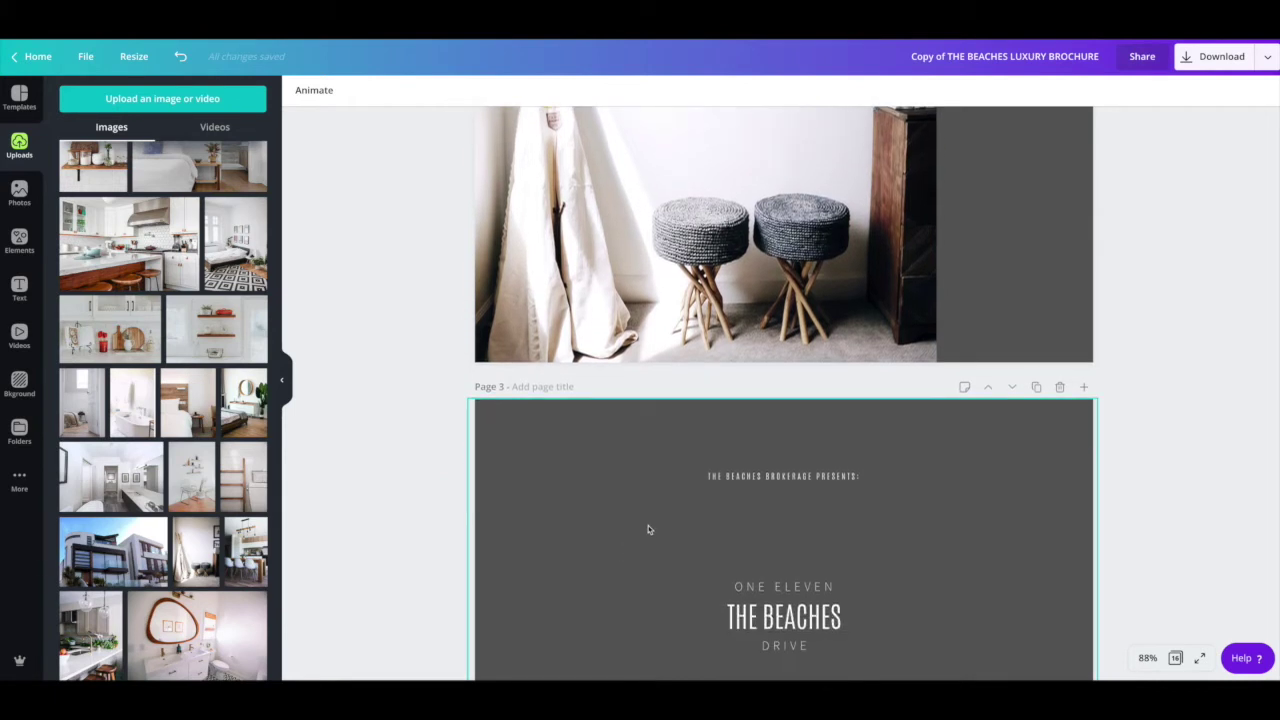
pyautogui.scroll(-1, 646, 526)
pyautogui.scroll(1, 647, 529)
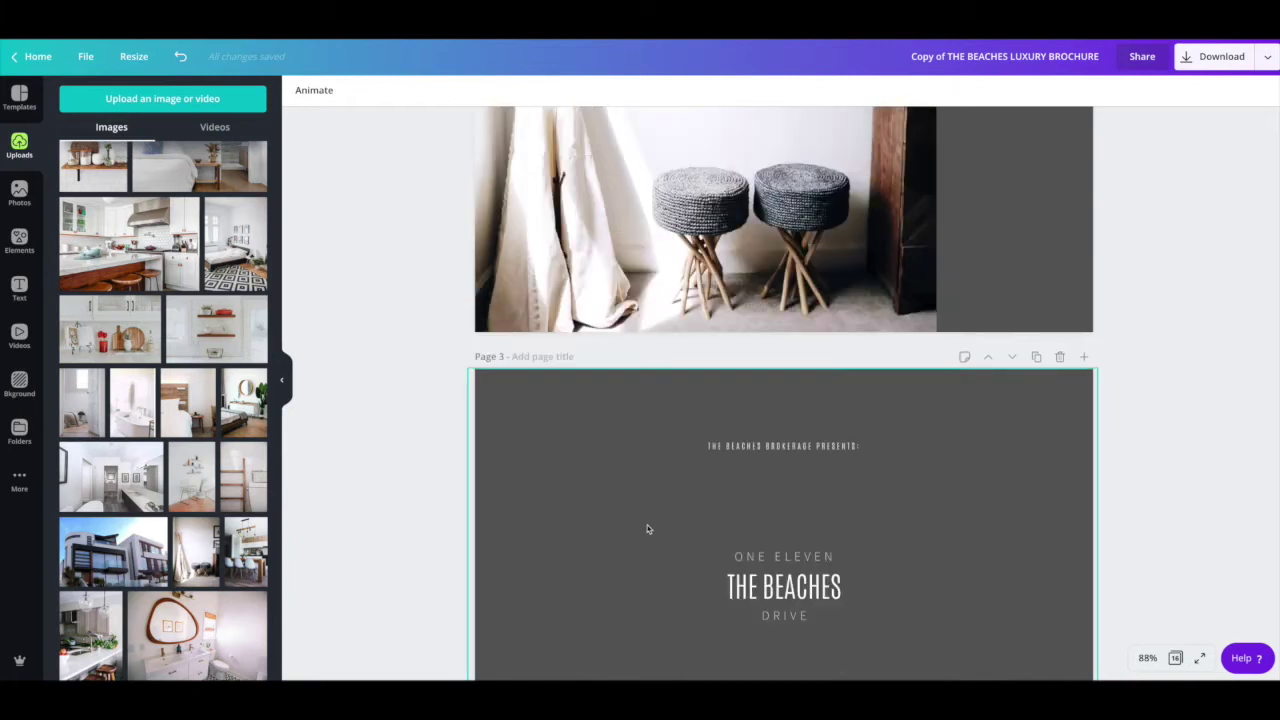
pyautogui.scroll(3, 647, 529)
pyautogui.scroll(2, 784, 390)
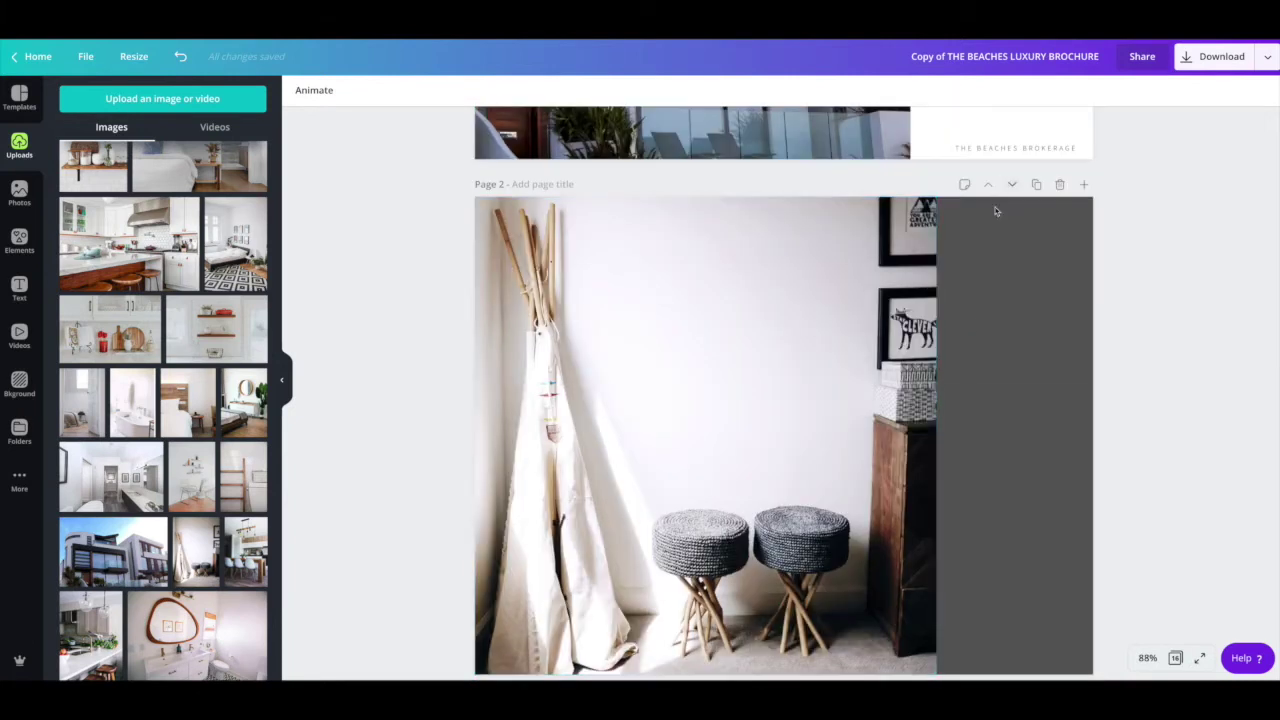
pyautogui.scroll(-5, 588, 499)
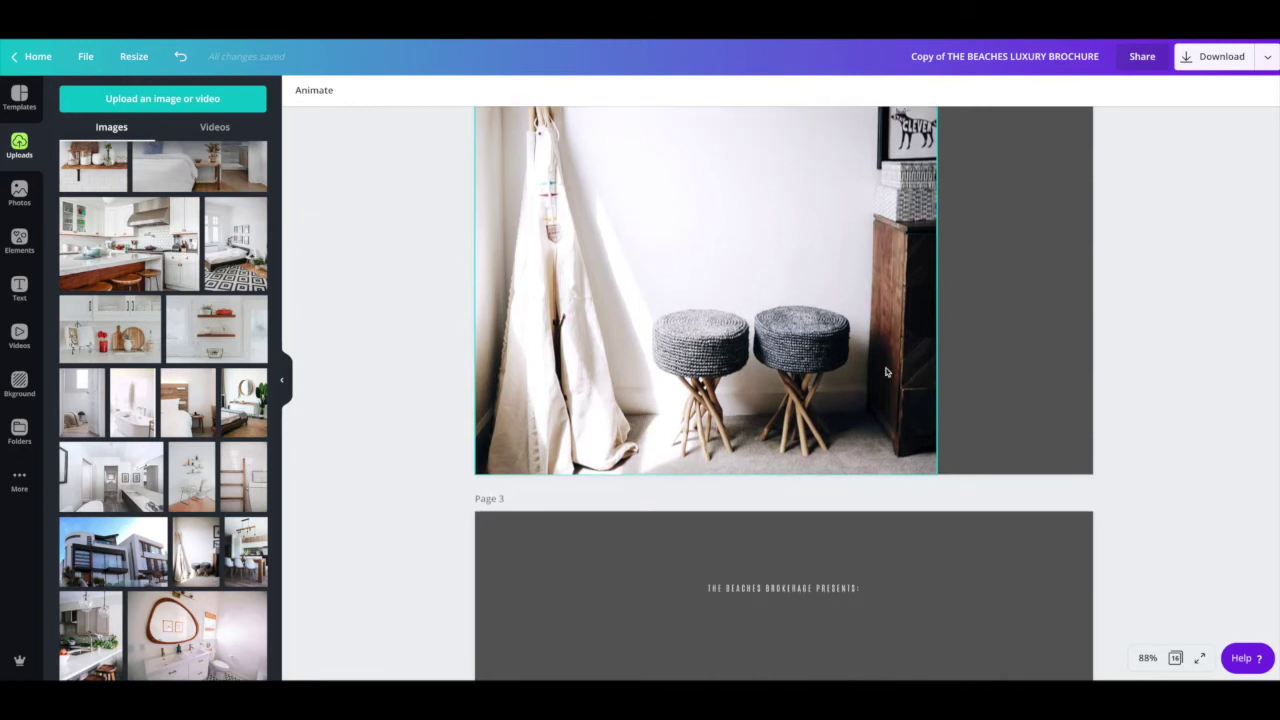
pyautogui.scroll(-2, 588, 499)
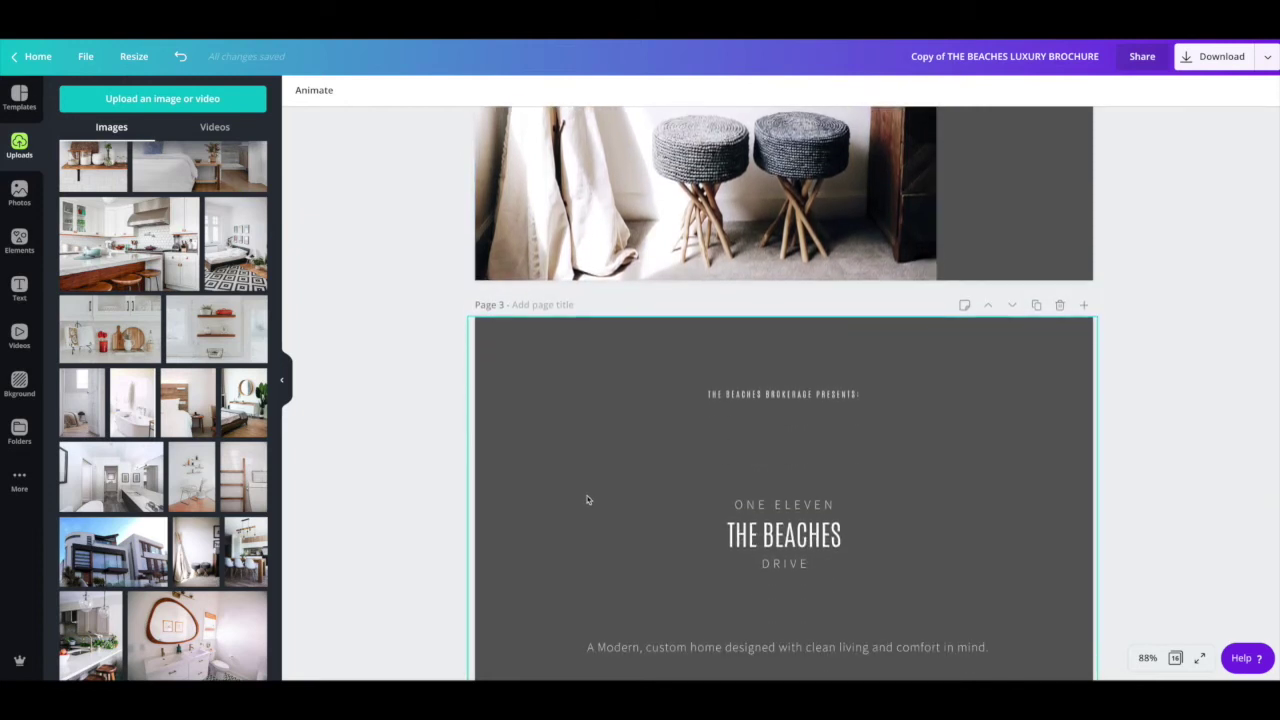
# Step: Turn Page 2's grey side panel beige from Document Colors
pyautogui.click(1022, 228)
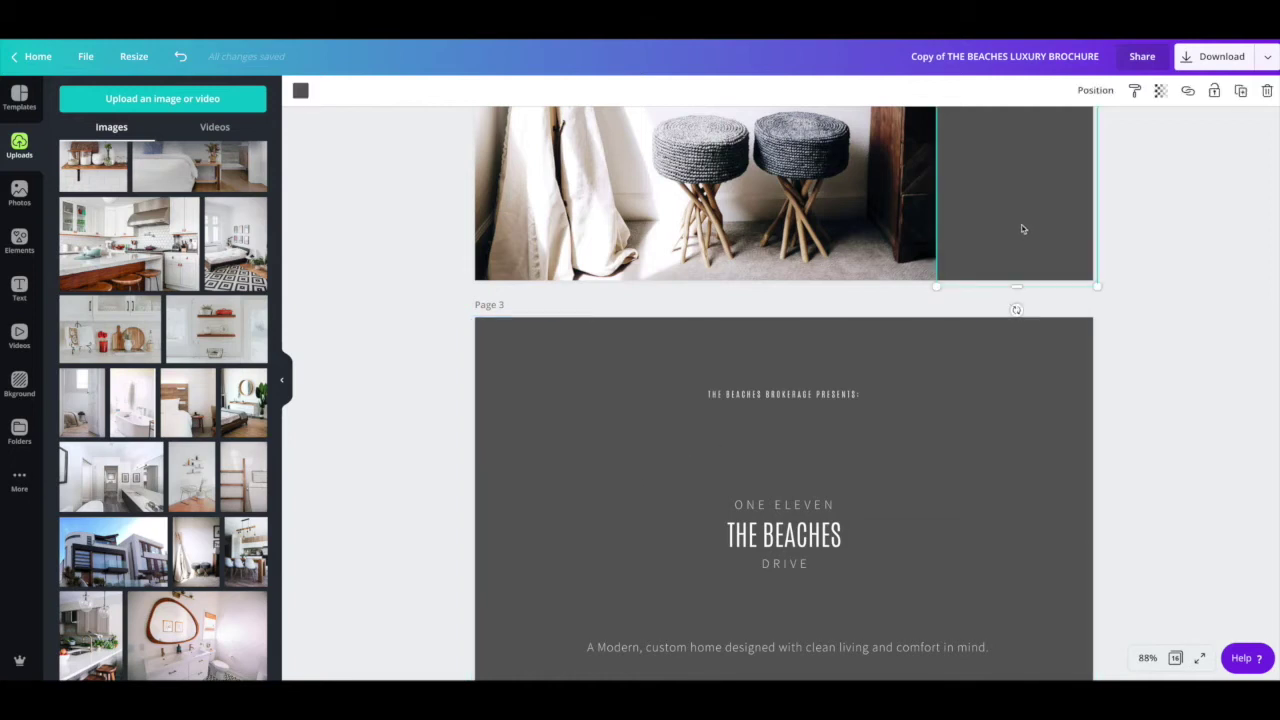
pyautogui.click(300, 91)
pyautogui.click(109, 292)
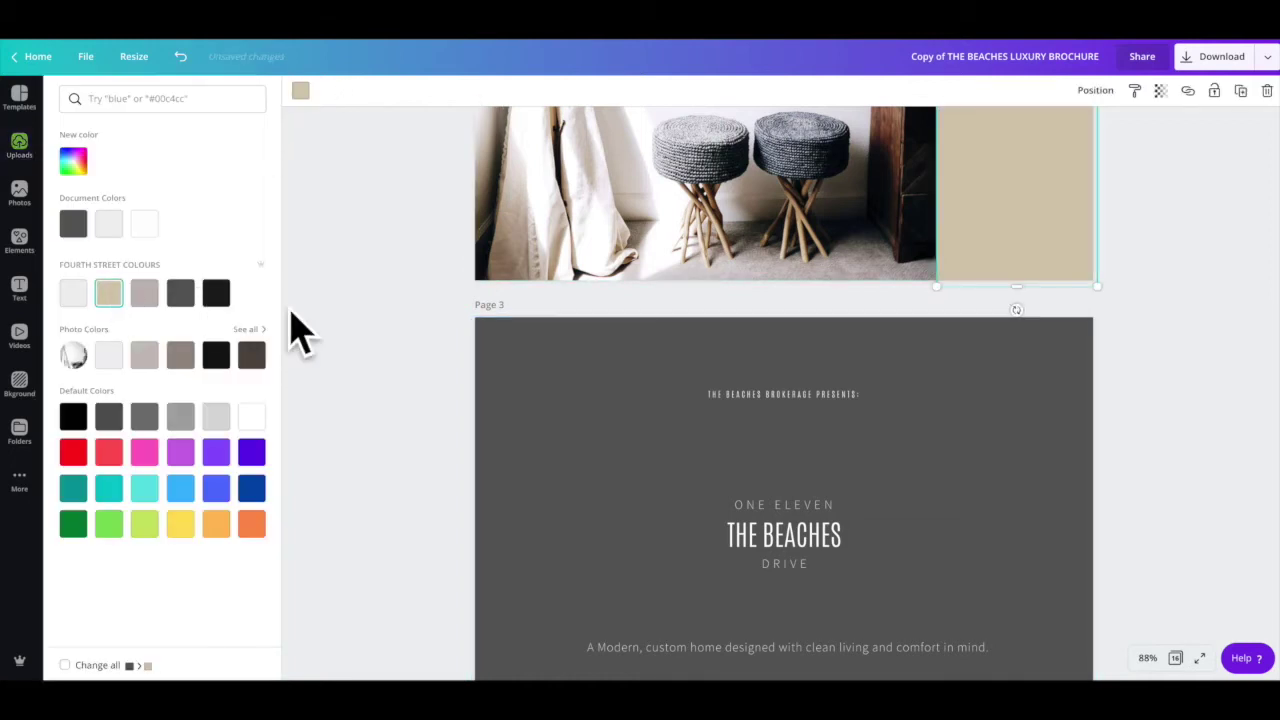
pyautogui.click(394, 340)
pyautogui.scroll(3, 661, 310)
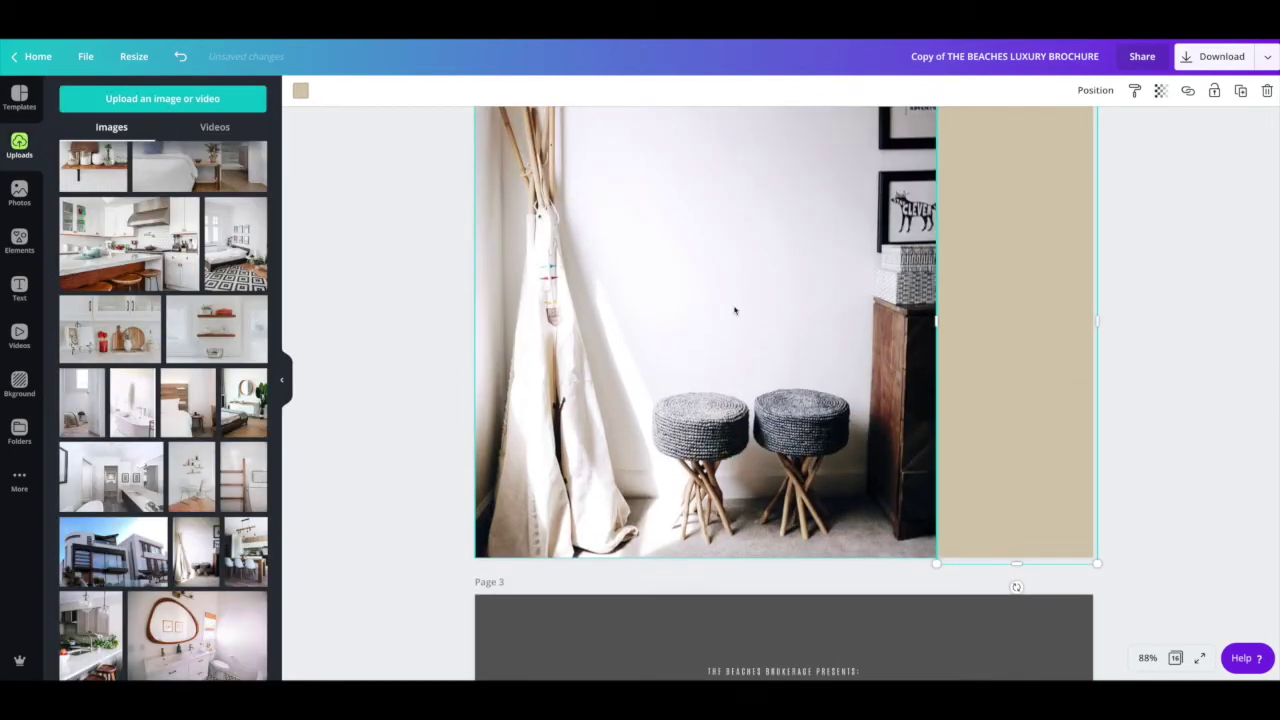
pyautogui.scroll(1, 857, 263)
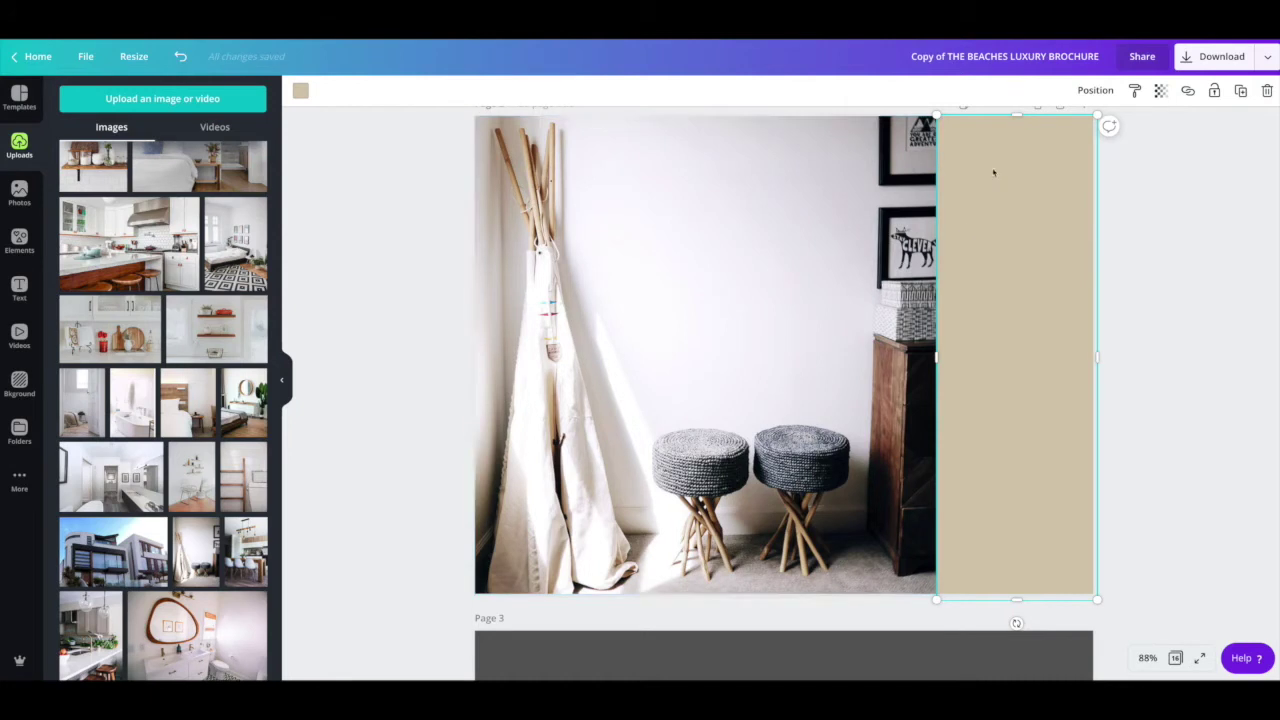
pyautogui.scroll(-4, 810, 219)
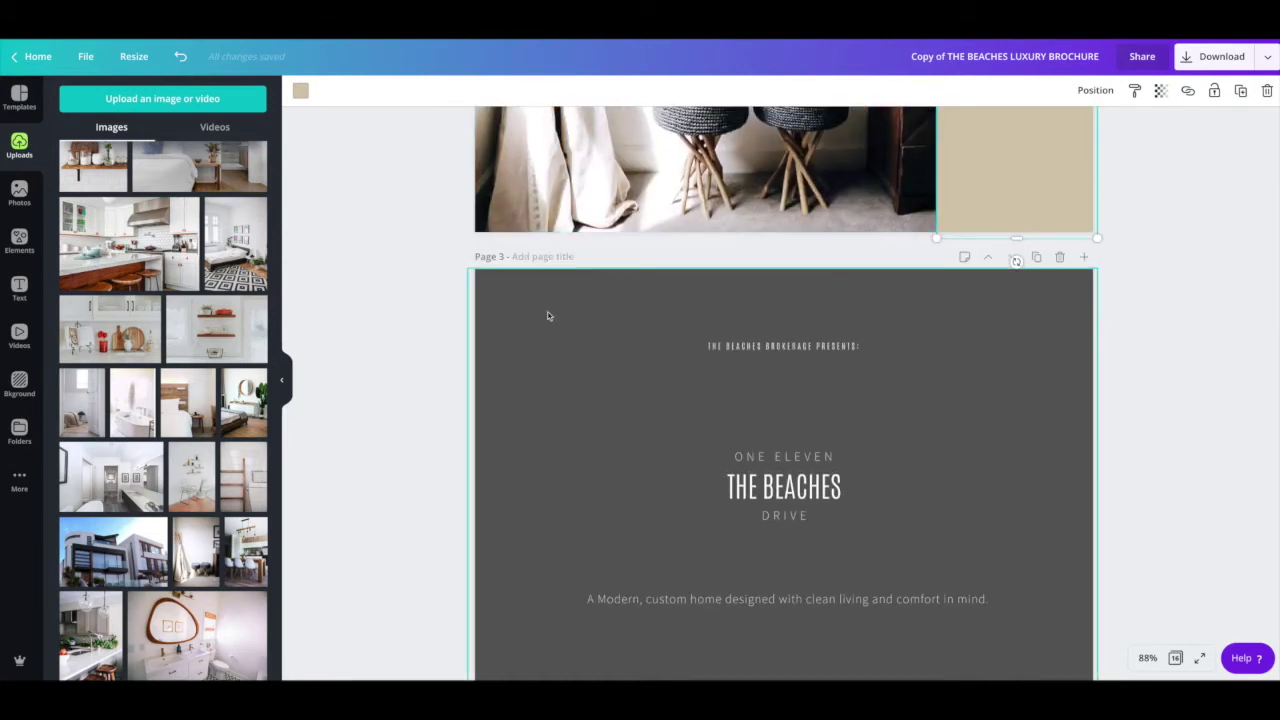
# Step: Try beige on Page 3's background, then undo both beige changes
pyautogui.click(535, 319)
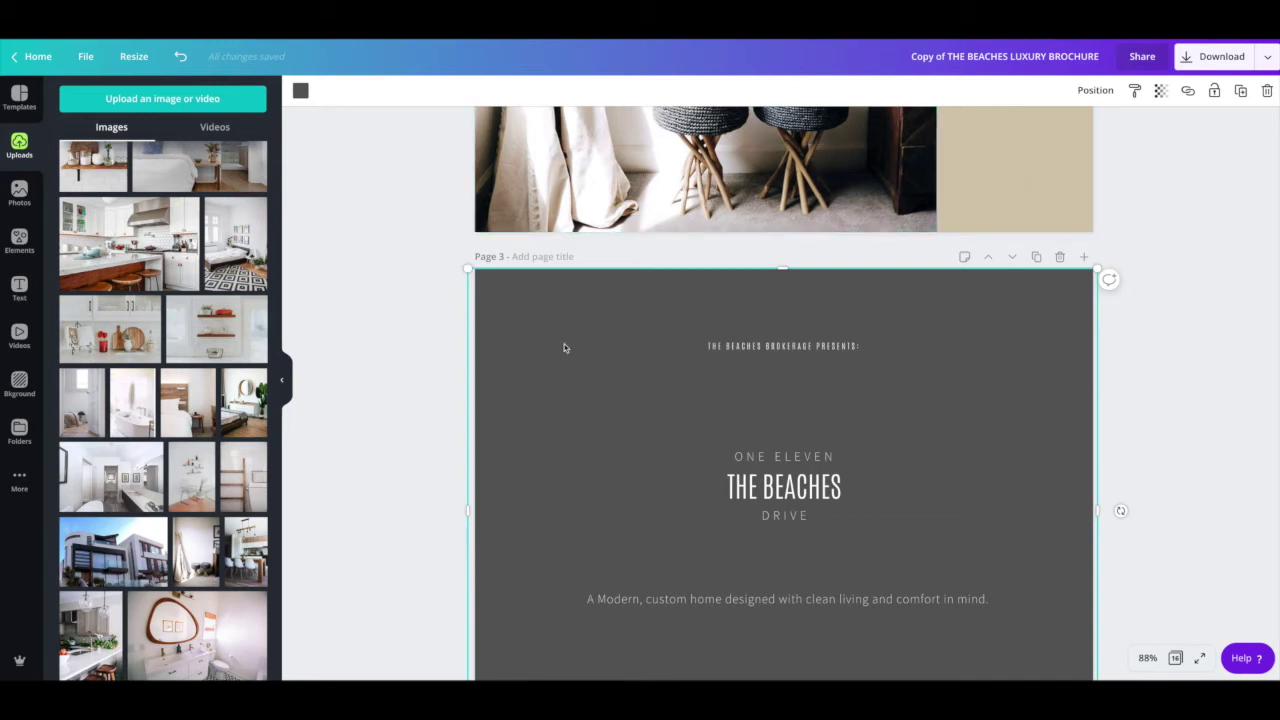
pyautogui.click(301, 90)
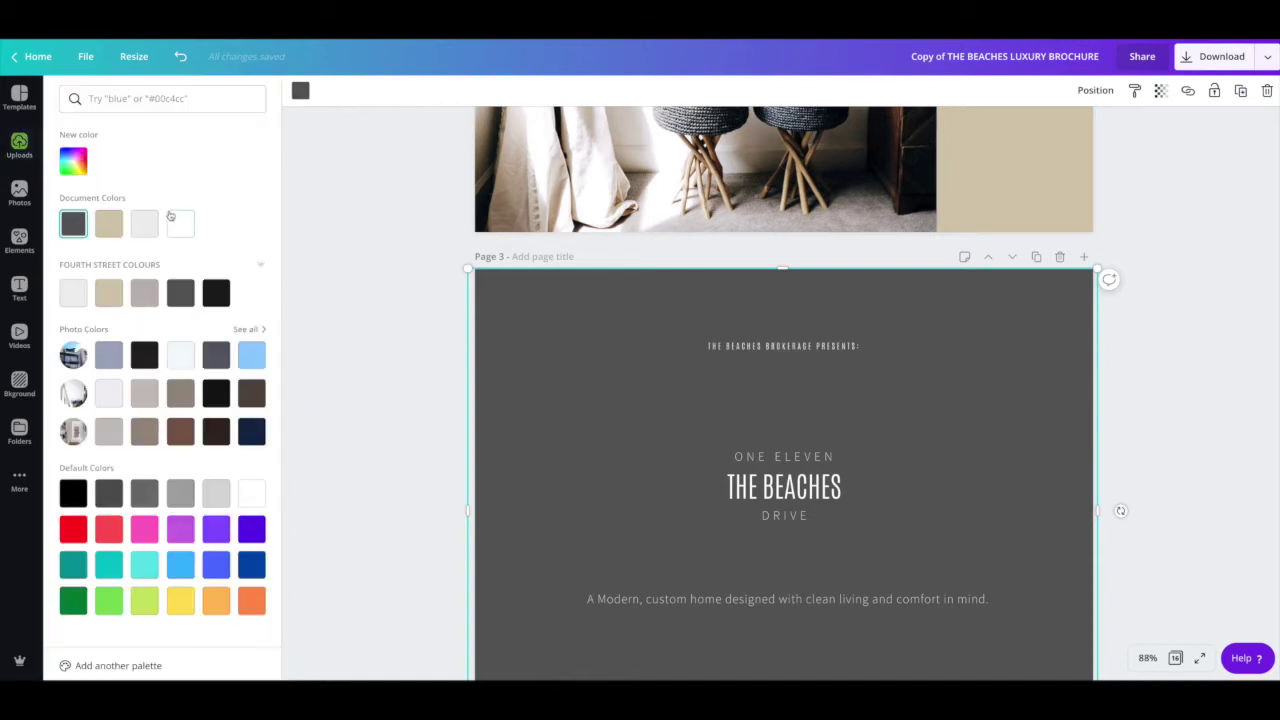
pyautogui.click(110, 224)
pyautogui.hotkey('ctrl', 'z')
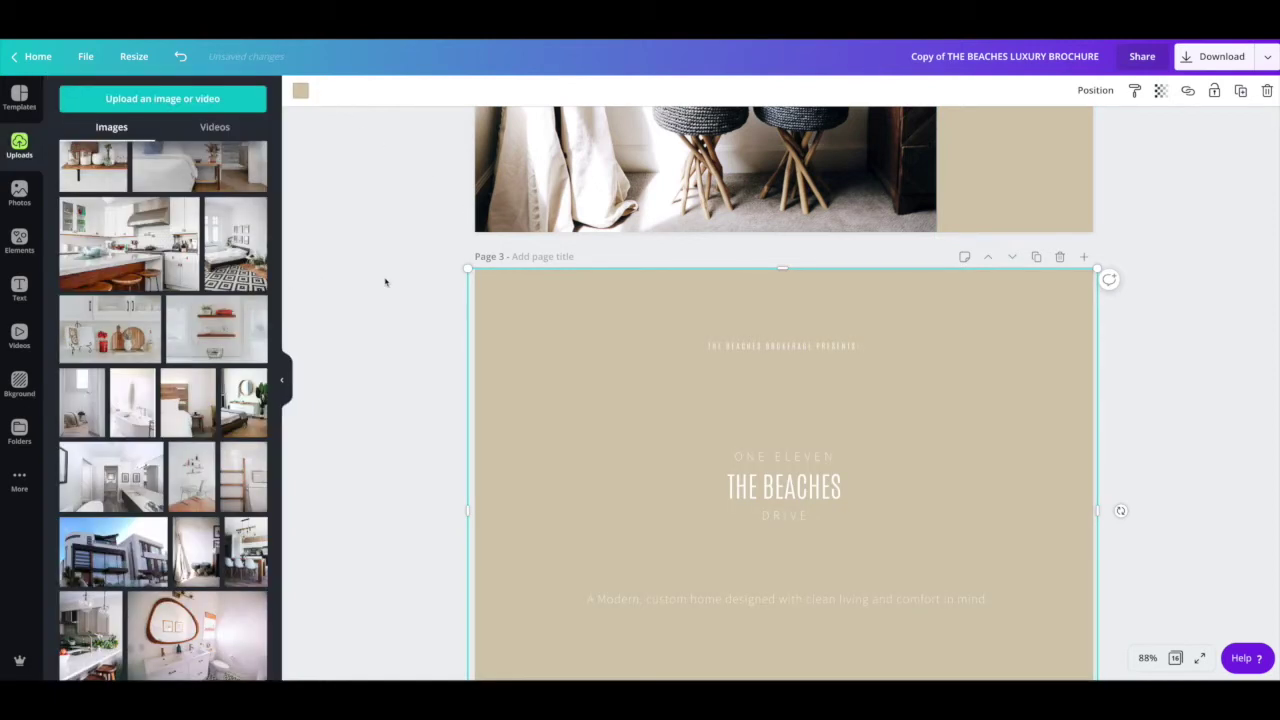
pyautogui.hotkey('ctrl', 'z')
# Step: Scroll down through the brochure pages to Page 11's bedroom collage
pyautogui.scroll(3, 395, 283)
pyautogui.scroll(3, 395, 283)
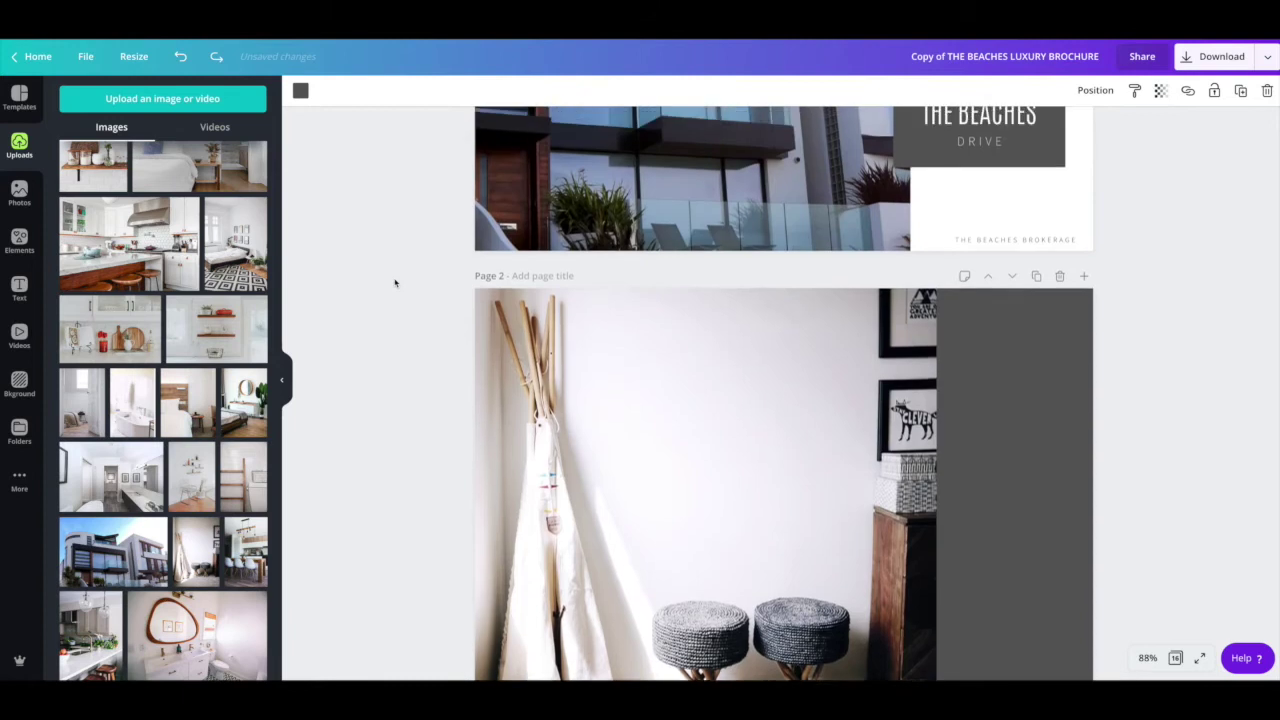
pyautogui.scroll(-2, 651, 380)
pyautogui.scroll(-20, 660, 380)
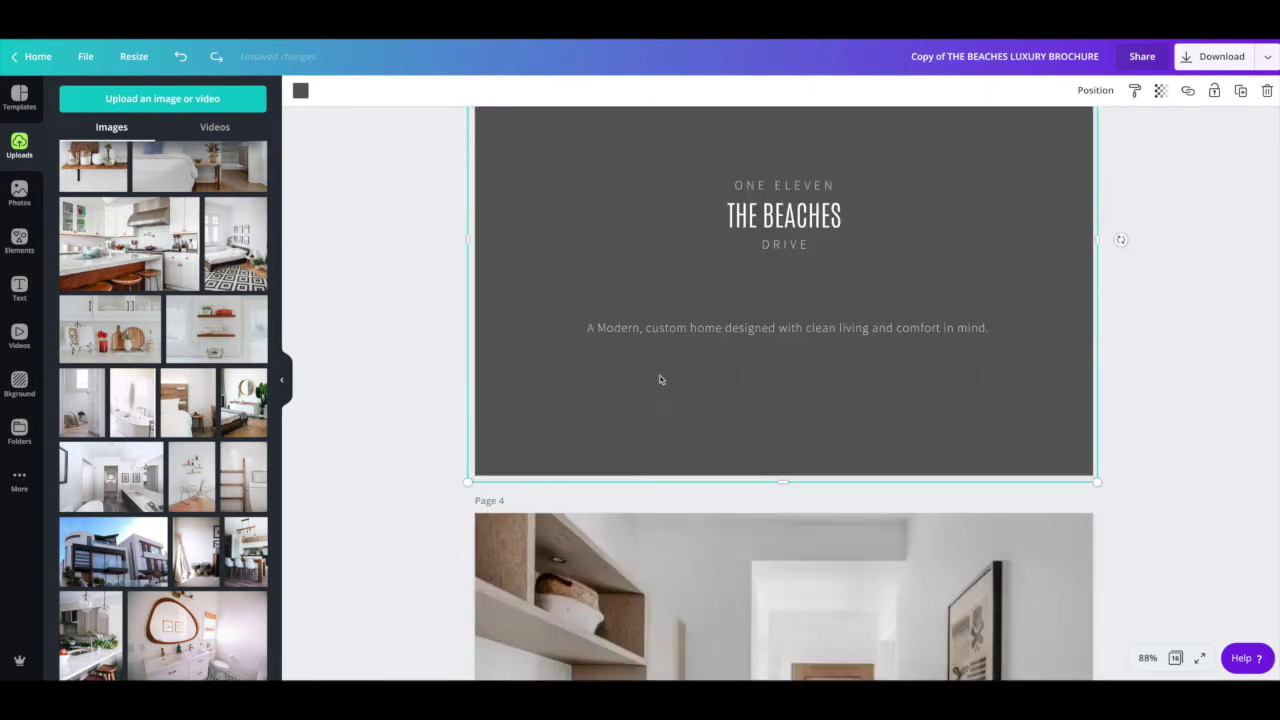
pyautogui.scroll(-10, 660, 380)
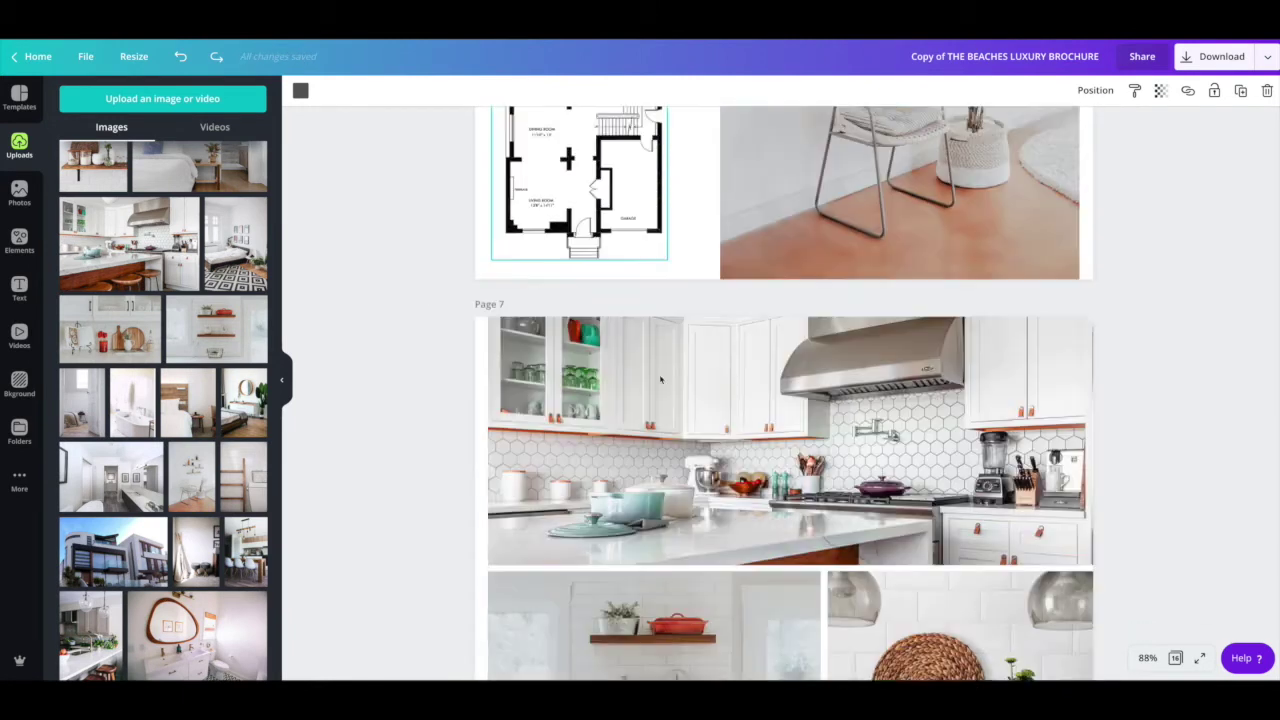
pyautogui.scroll(-20, 660, 380)
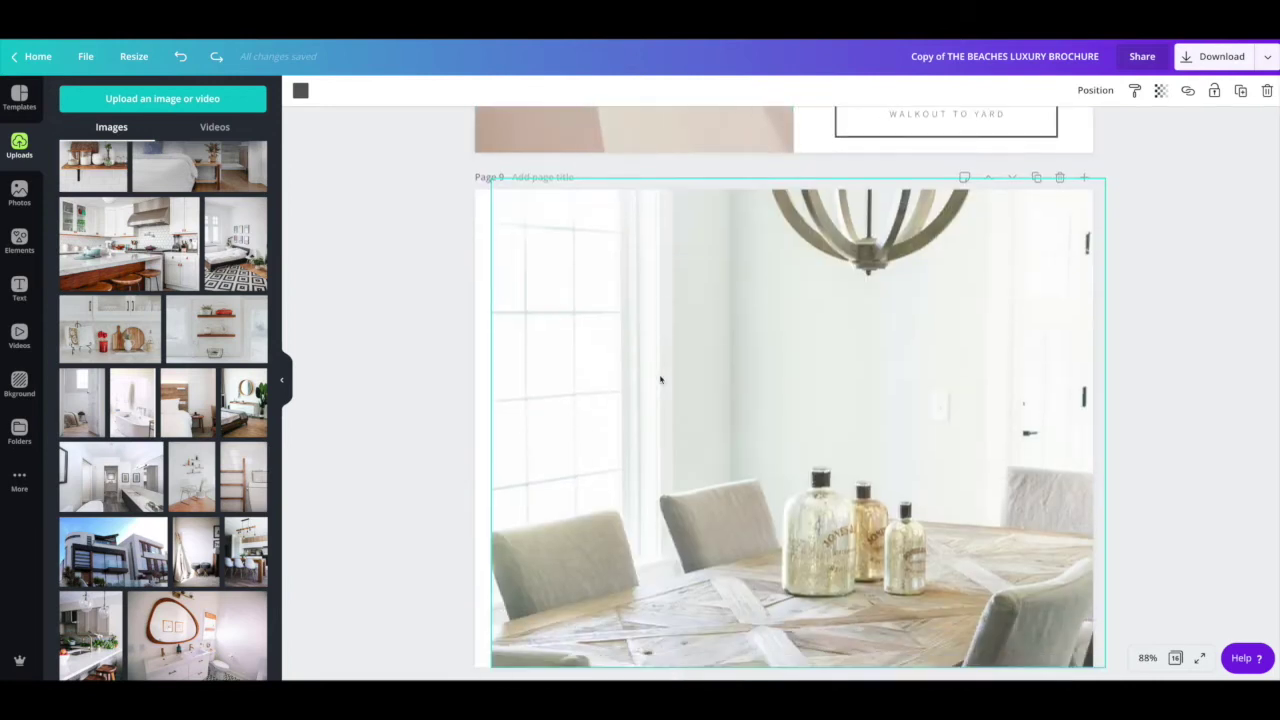
pyautogui.scroll(-20, 660, 380)
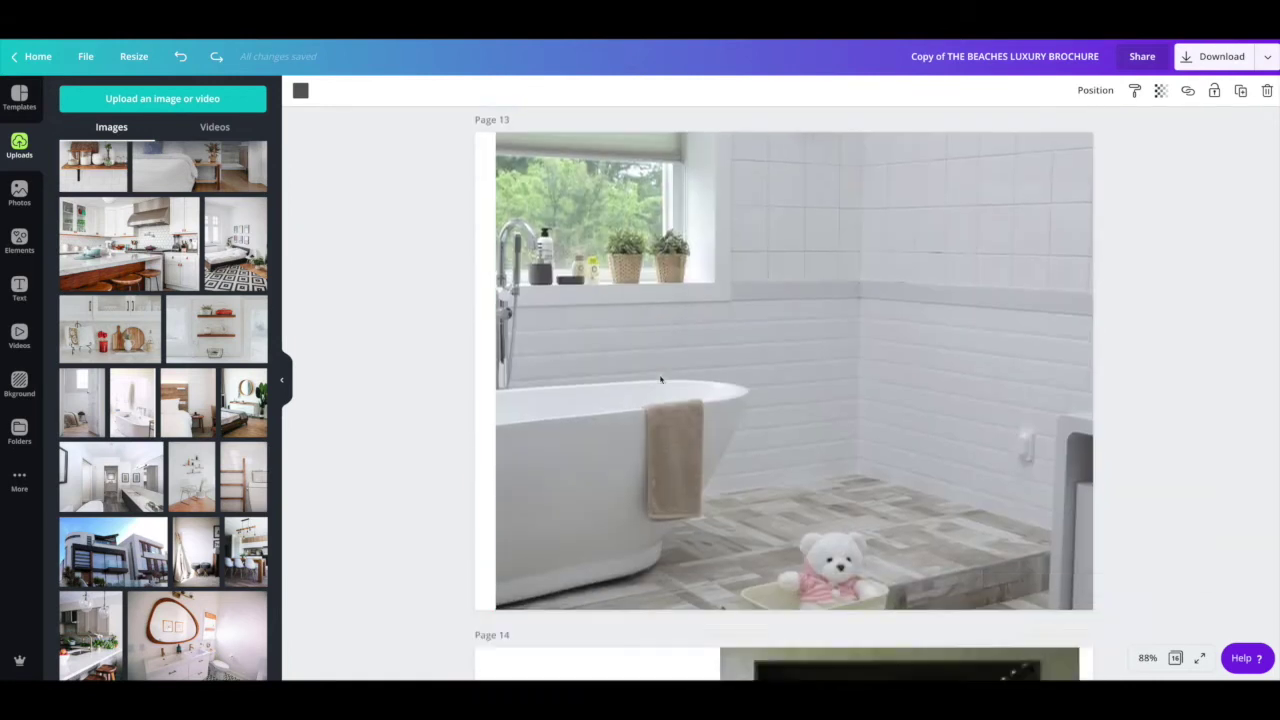
pyautogui.scroll(-5, 662, 378)
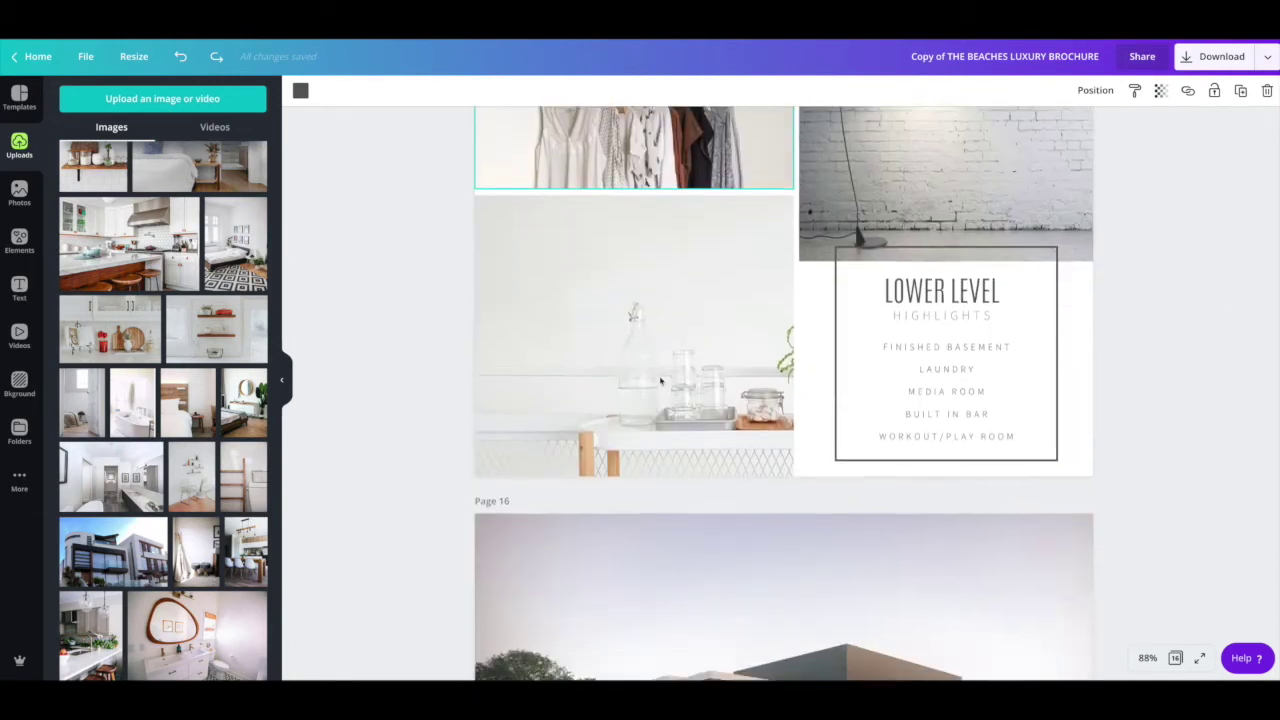
pyautogui.scroll(10, 662, 378)
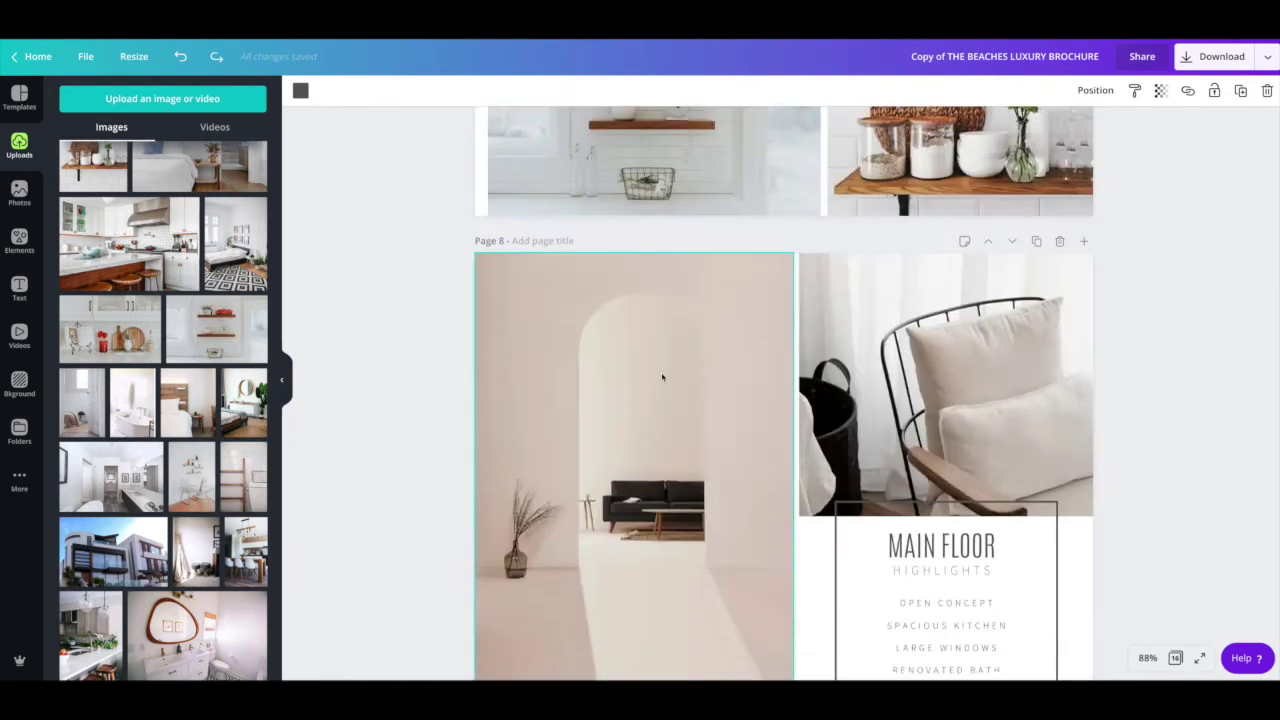
pyautogui.scroll(-10, 662, 378)
pyautogui.scroll(-2, 659, 389)
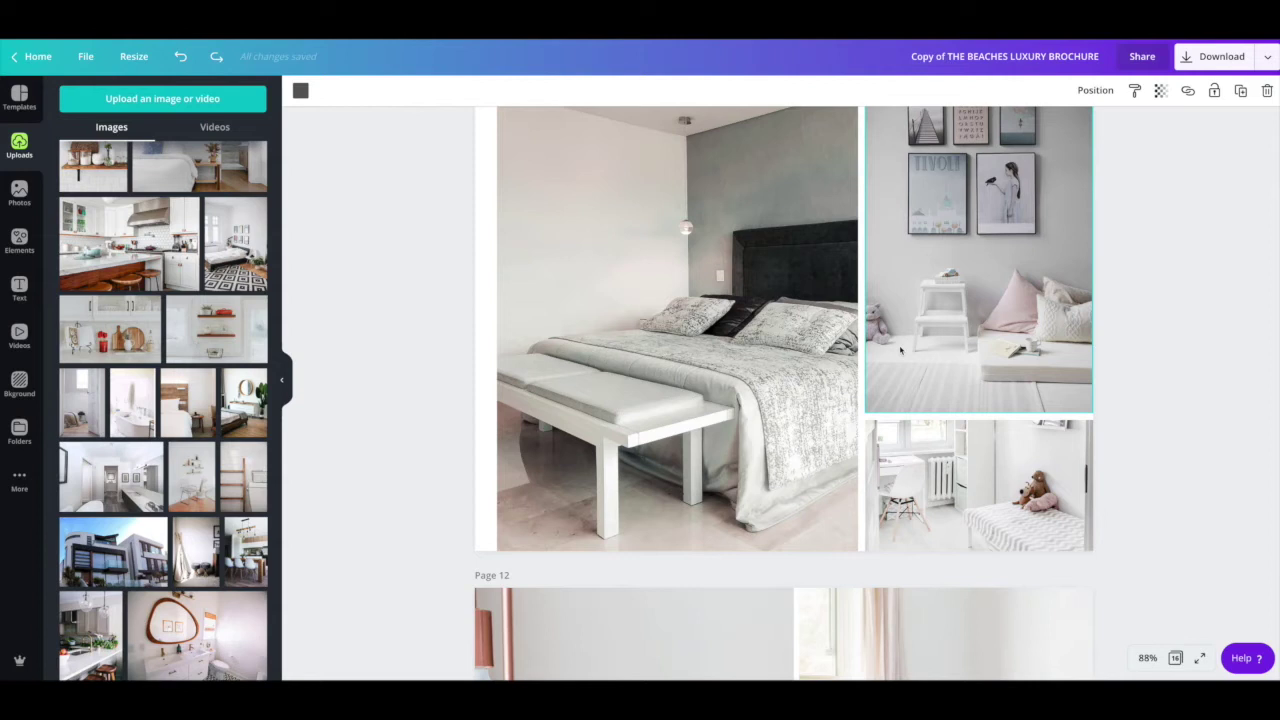
# Step: Shorten Page 11's wall-art photo to about half its height
pyautogui.click(900, 349)
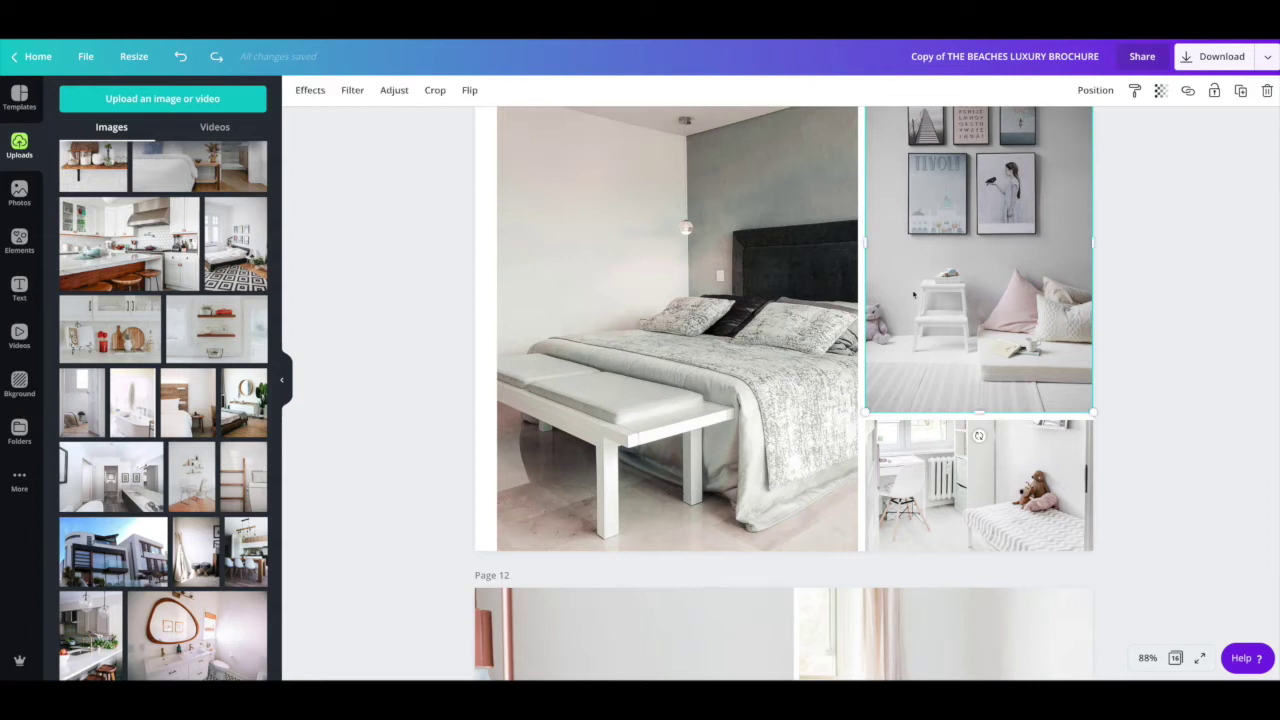
pyautogui.scroll(1, 988, 400)
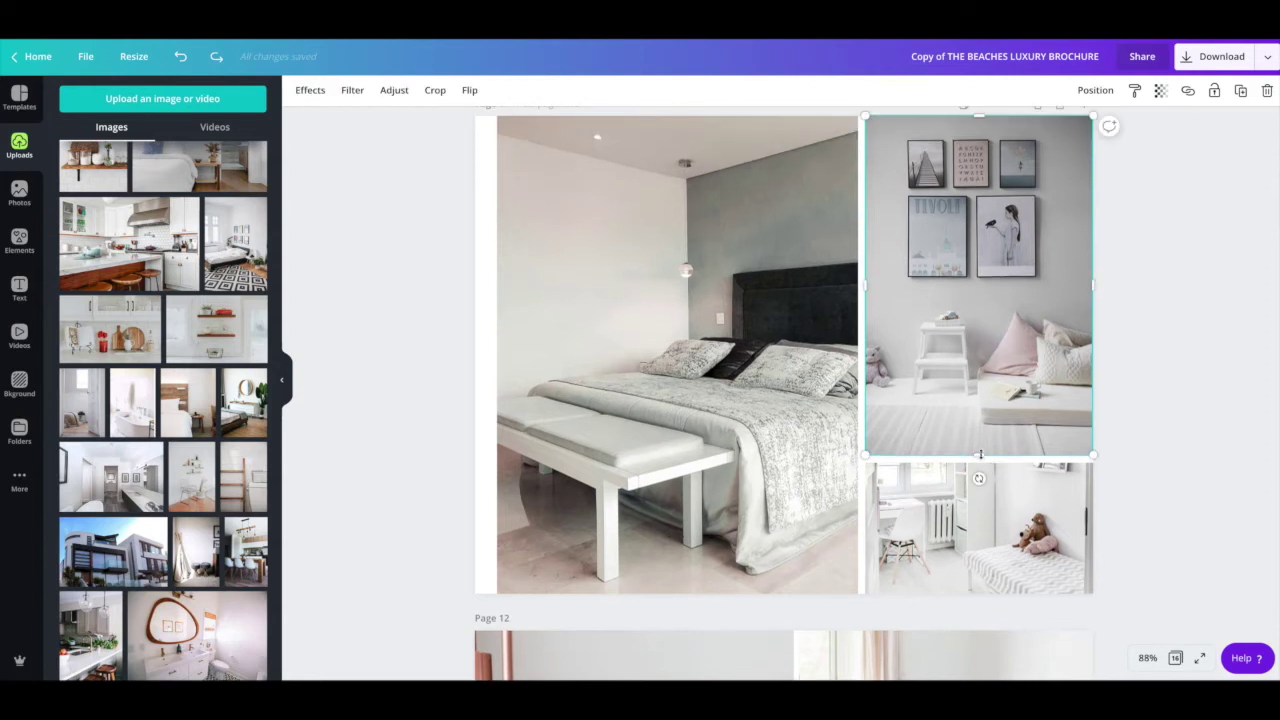
pyautogui.moveTo(985, 433); pyautogui.dragTo(978, 272)
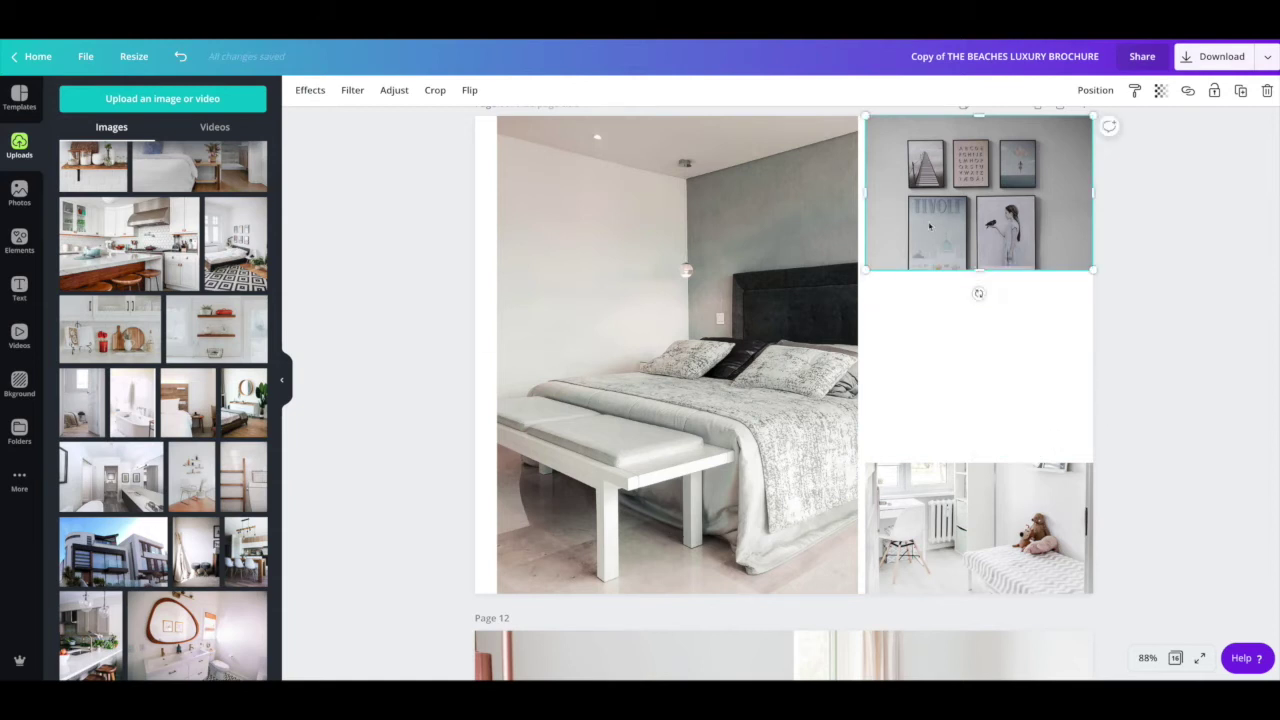
# Step: Duplicate the wall-art photo into the gap below and swap in the wooden-headboard photo
pyautogui.rightClick(930, 226)
pyautogui.click(958, 243)
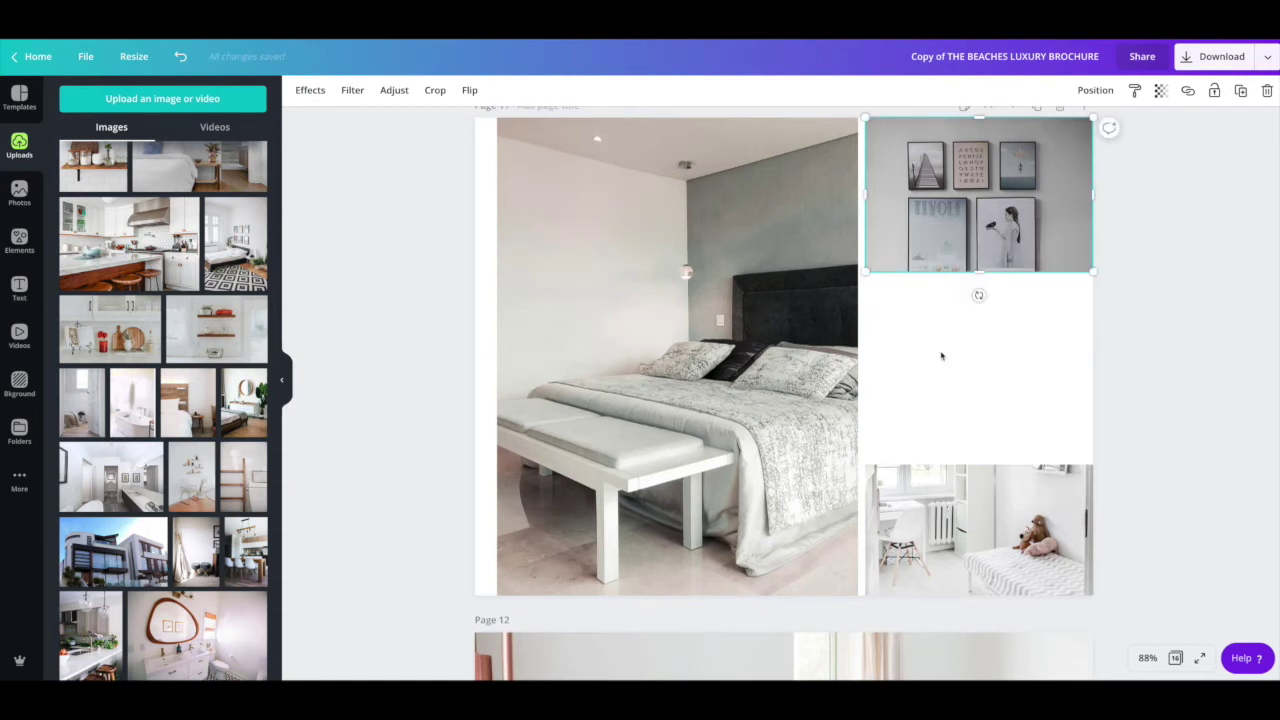
pyautogui.rightClick(934, 332)
pyautogui.click(975, 373)
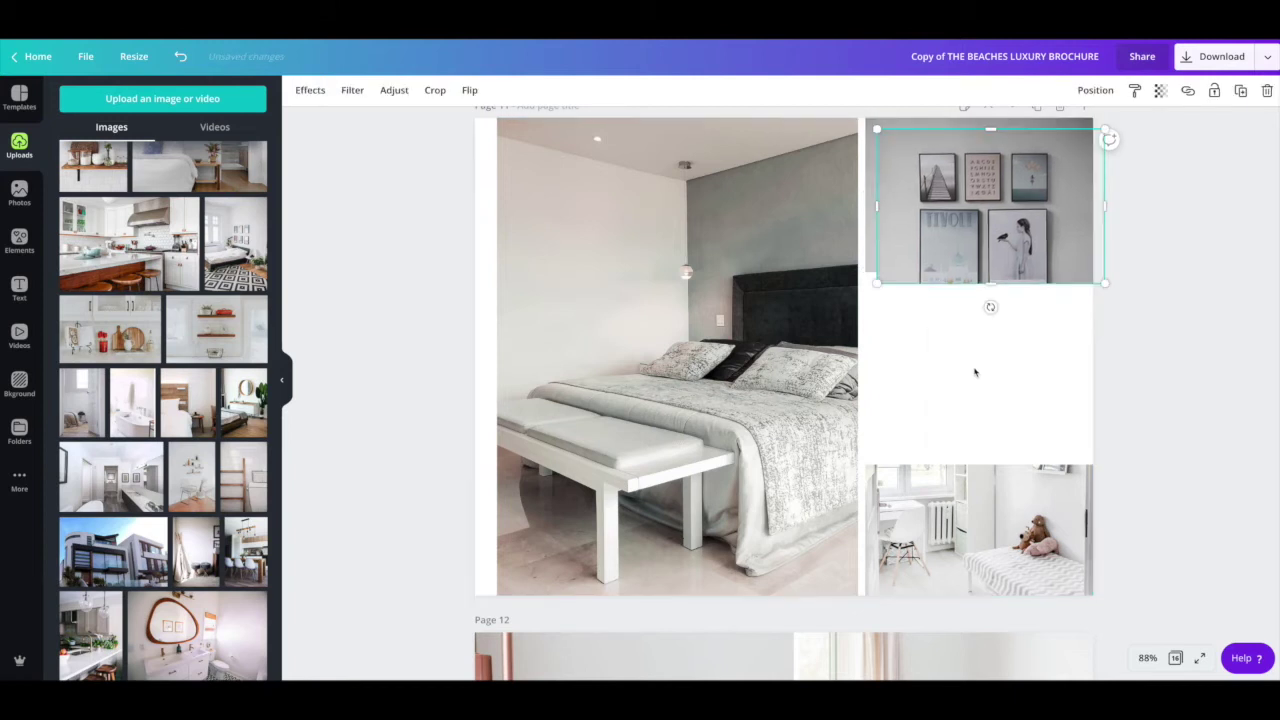
pyautogui.moveTo(955, 198); pyautogui.dragTo(956, 340)
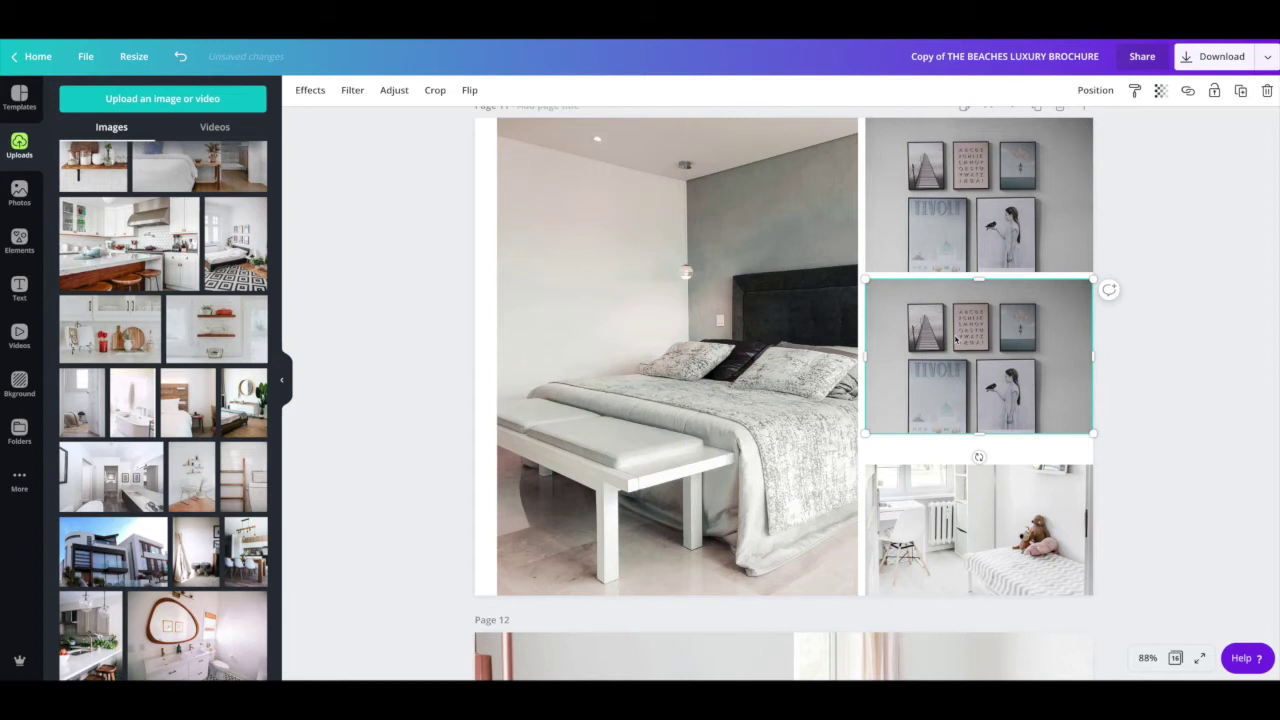
pyautogui.moveTo(972, 387); pyautogui.dragTo(970, 383)
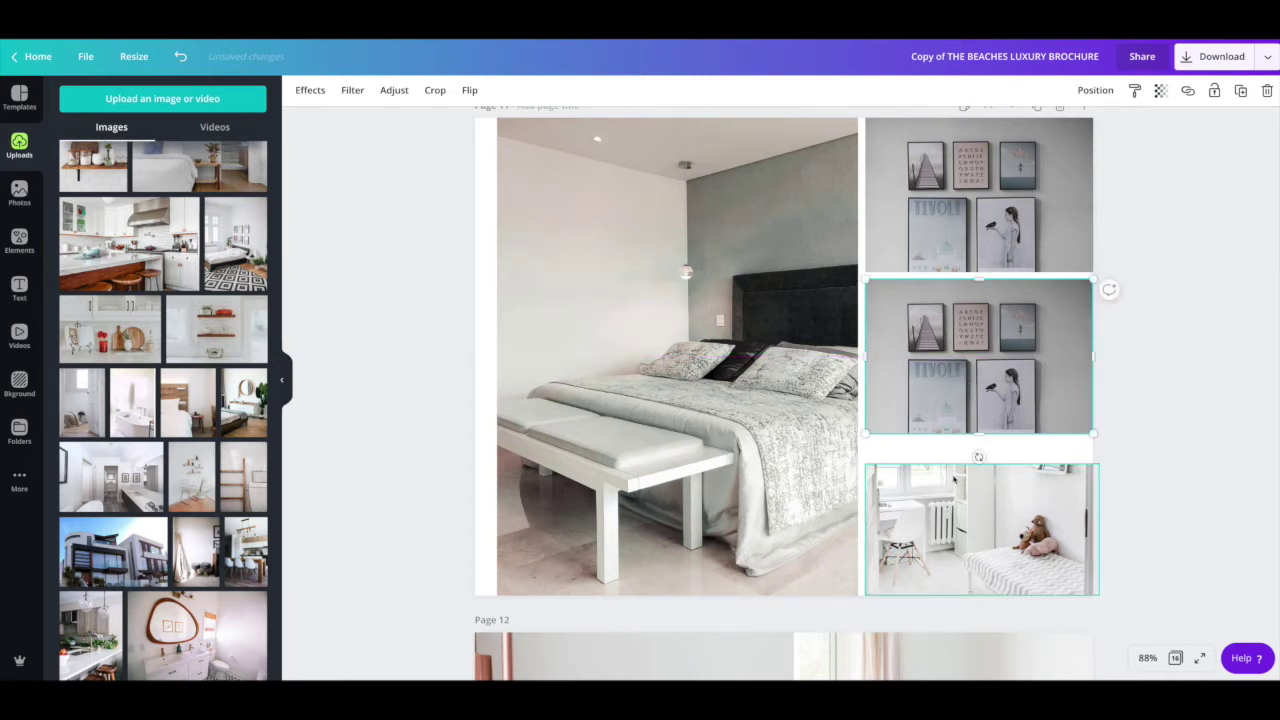
pyautogui.moveTo(979, 441); pyautogui.dragTo(979, 458)
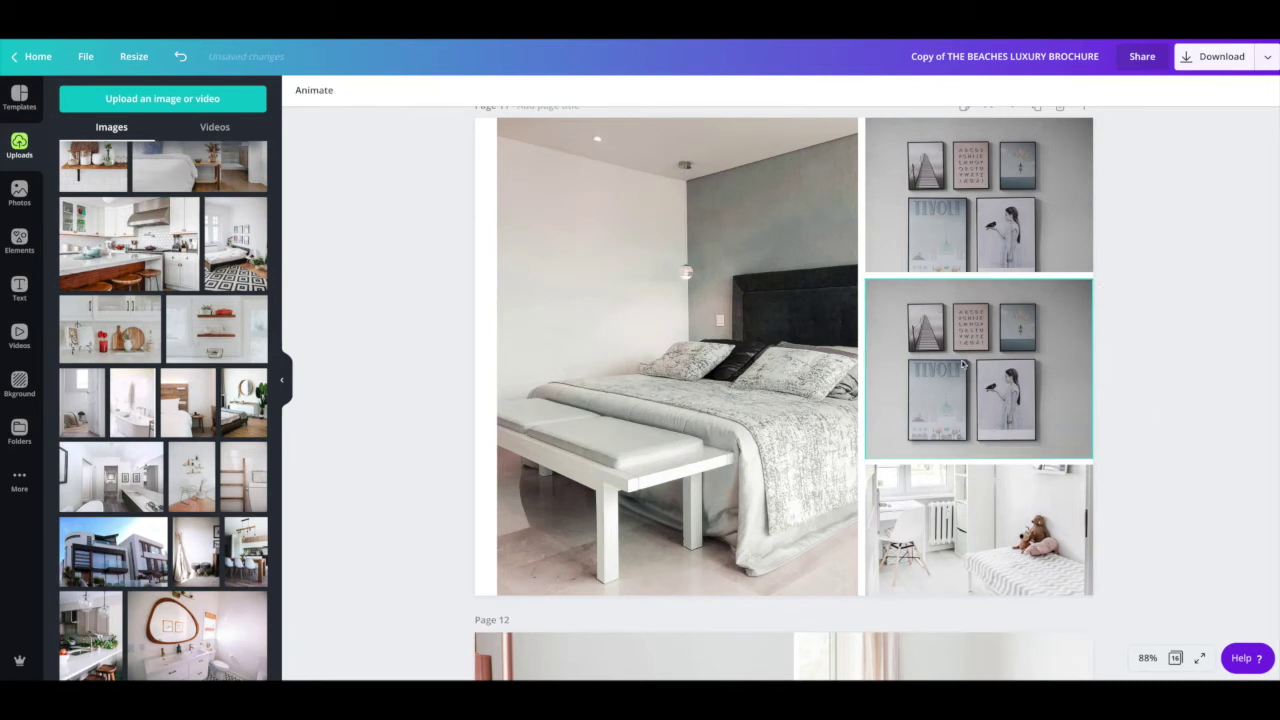
pyautogui.moveTo(196, 415); pyautogui.dragTo(975, 370)
pyautogui.click(353, 394)
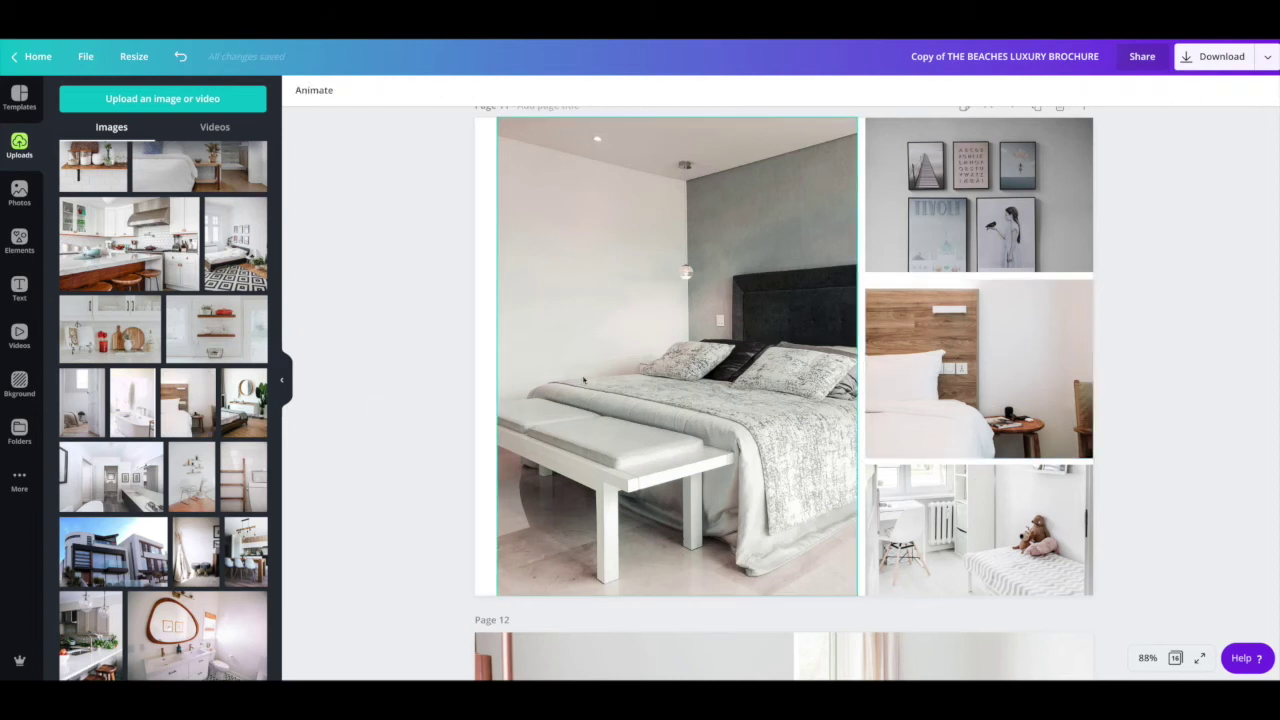
# Step: Scroll down through Pages 12–14 and back up toward the cover
pyautogui.scroll(-1, 943, 378)
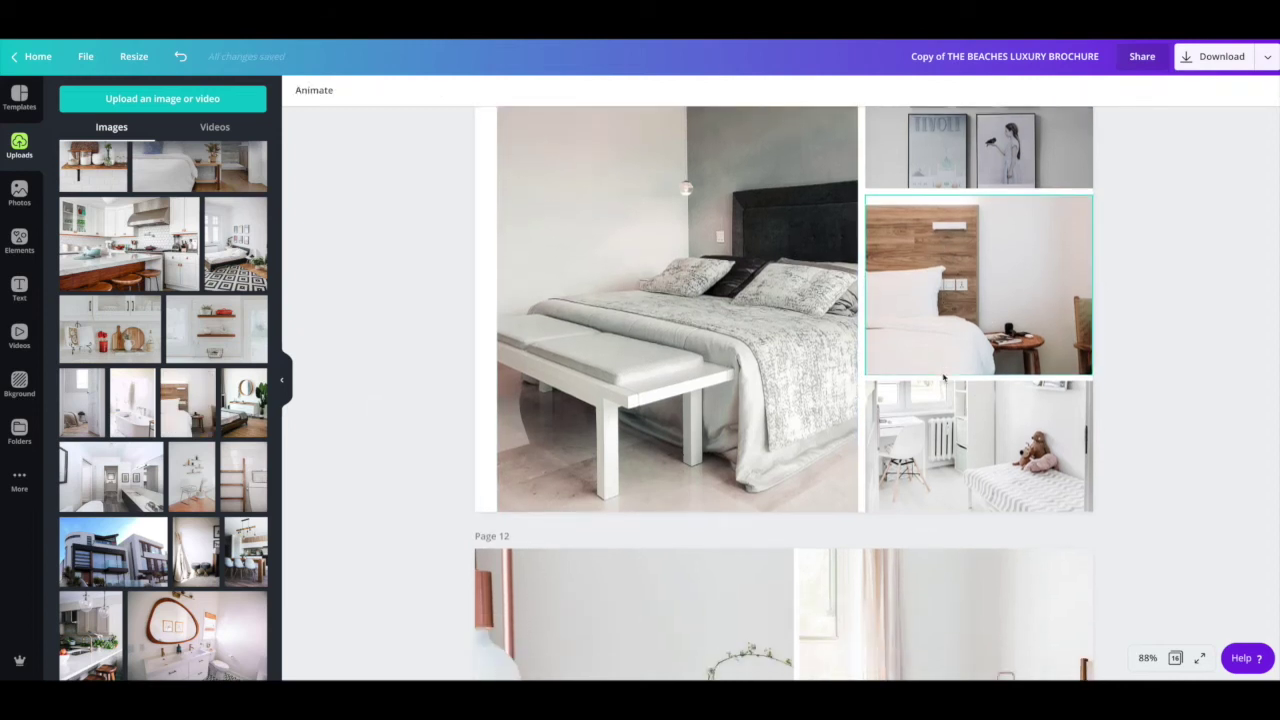
pyautogui.scroll(-1, 843, 365)
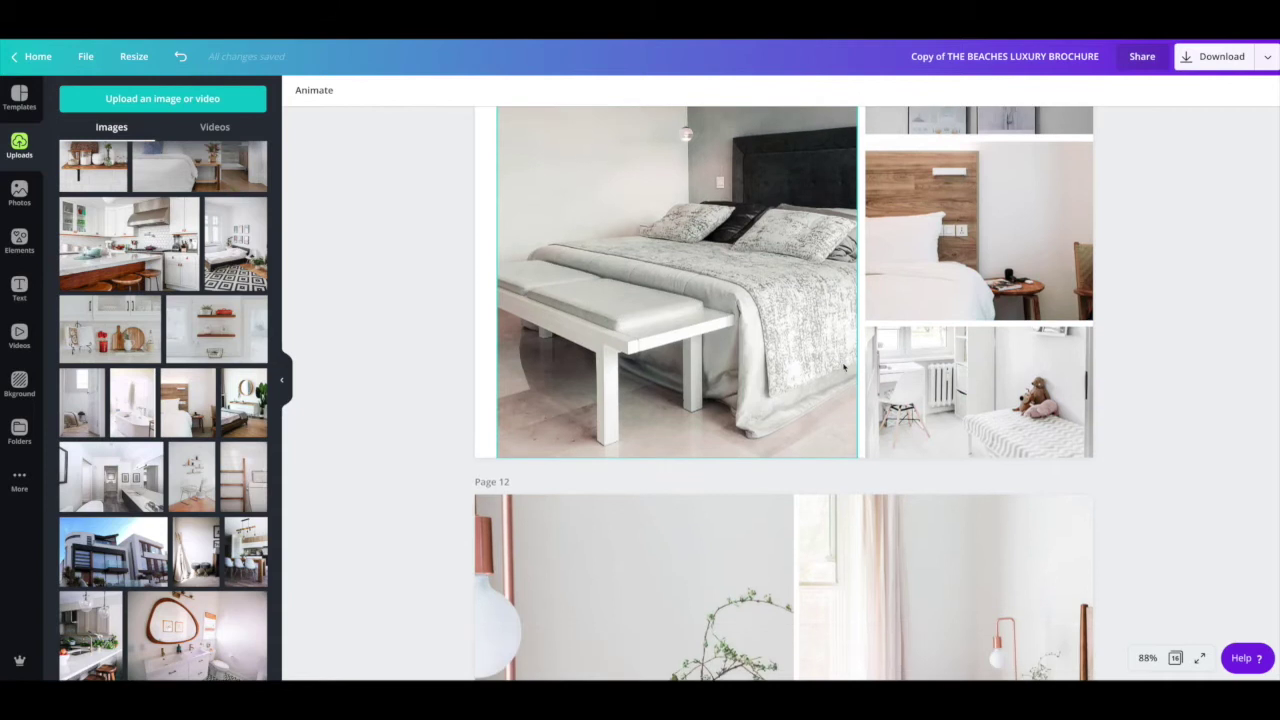
pyautogui.scroll(-3, 797, 366)
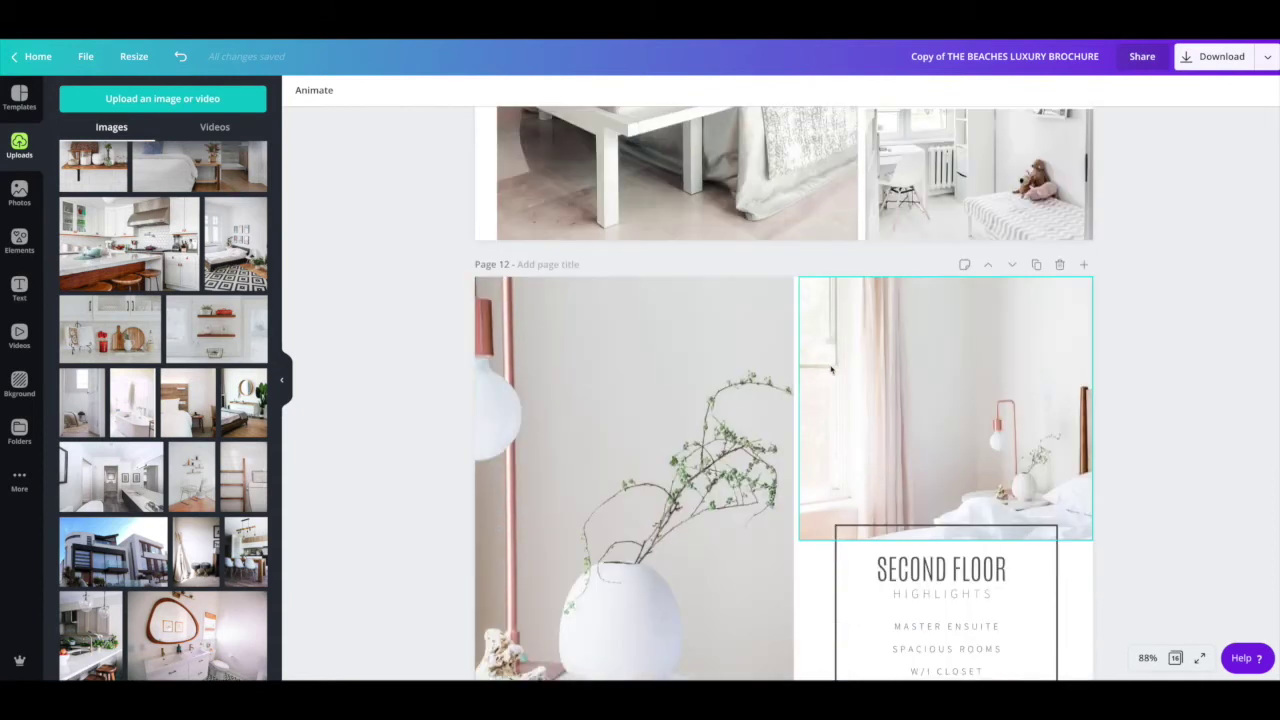
pyautogui.scroll(-1, 830, 370)
pyautogui.scroll(-1, 830, 370)
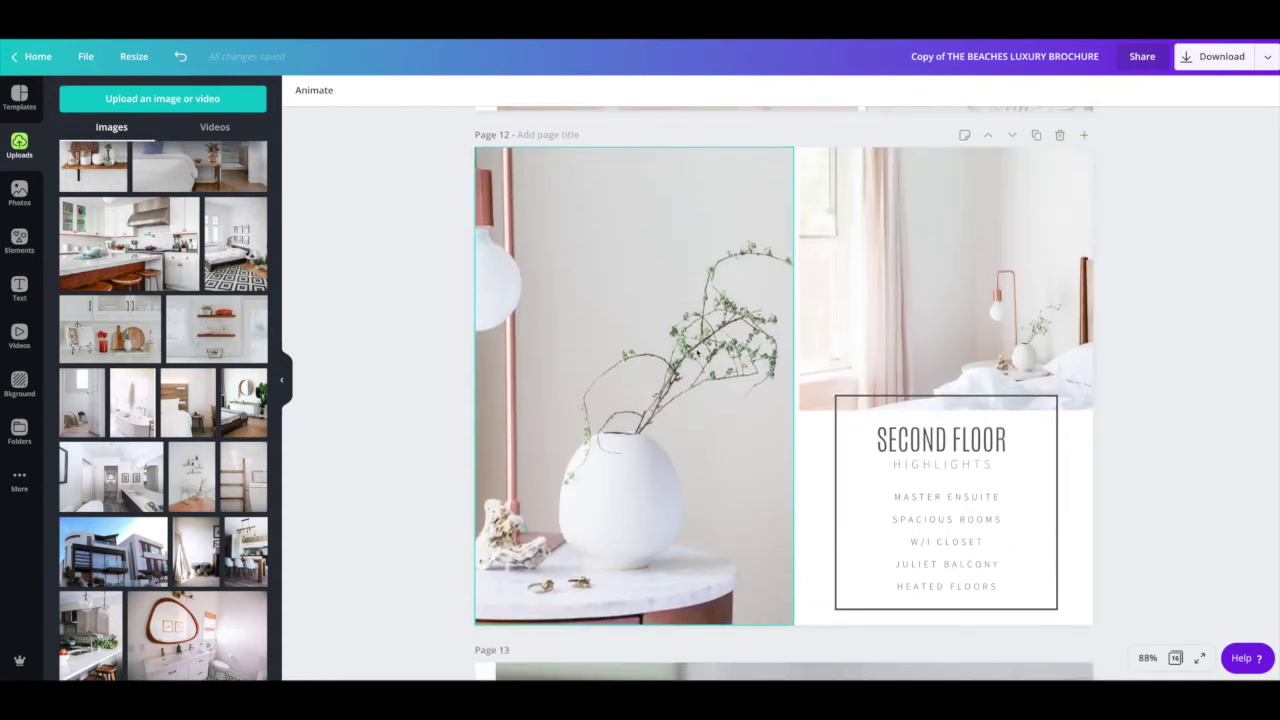
pyautogui.scroll(-2, 700, 355)
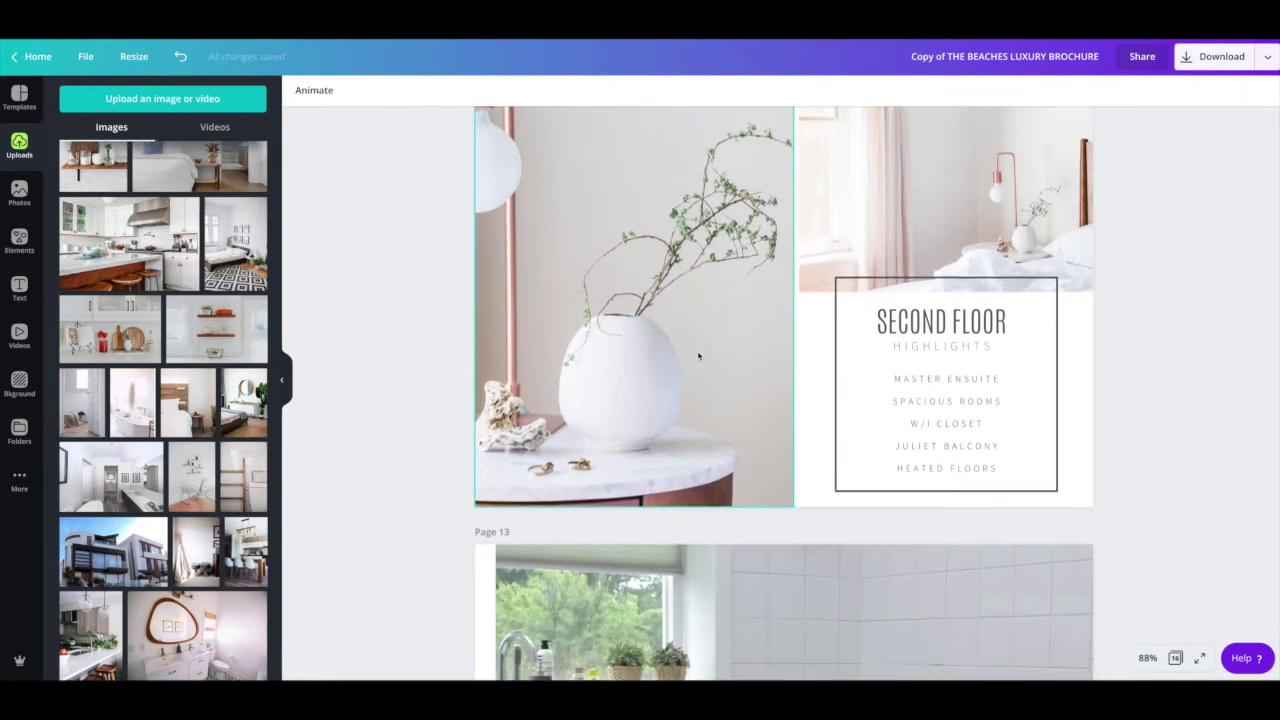
pyautogui.scroll(-8, 697, 356)
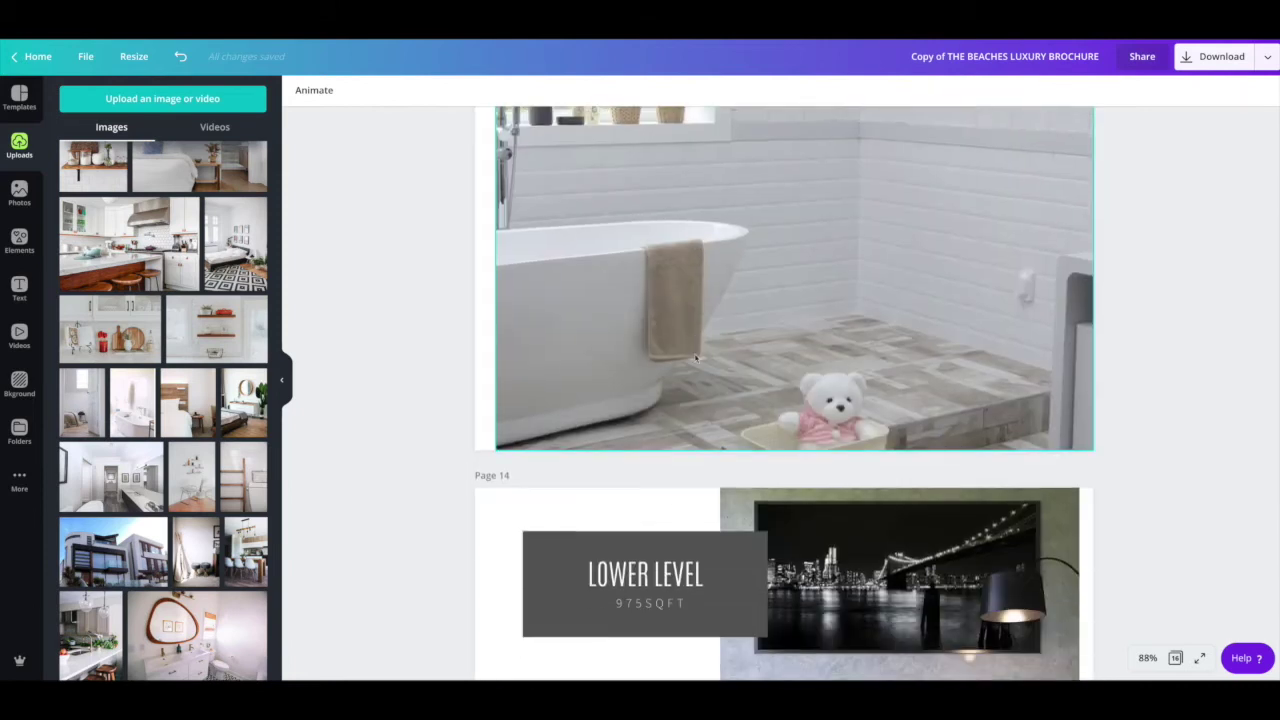
pyautogui.scroll(-2, 696, 357)
pyautogui.scroll(20, 696, 357)
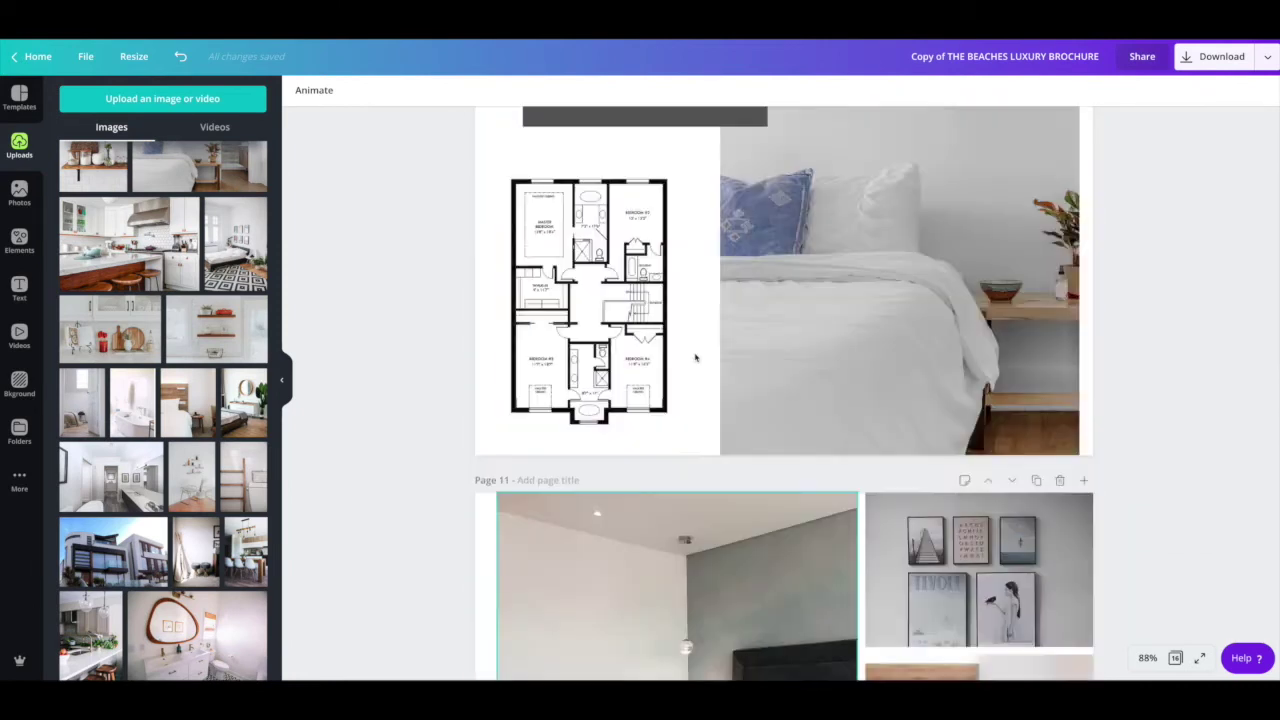
pyautogui.scroll(20, 695, 357)
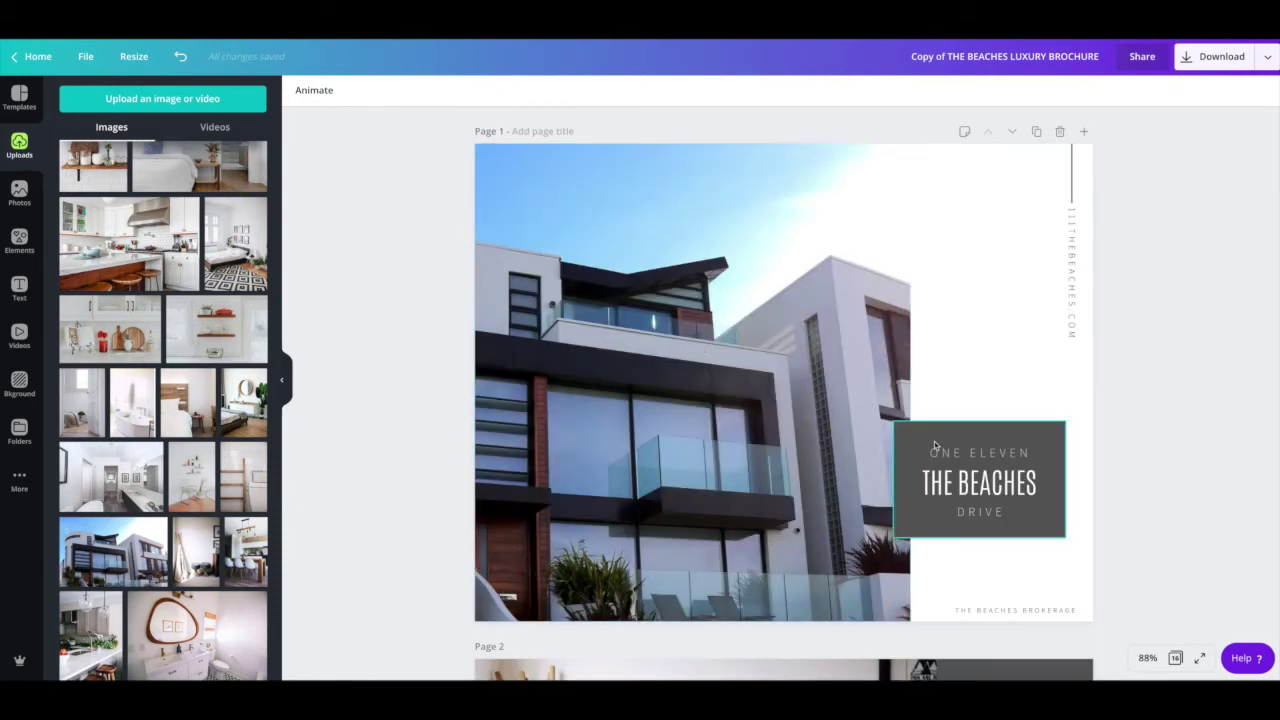
# Step: Change THE BEACHES title box background to the light blue-grey photo colour
pyautogui.click(940, 437)
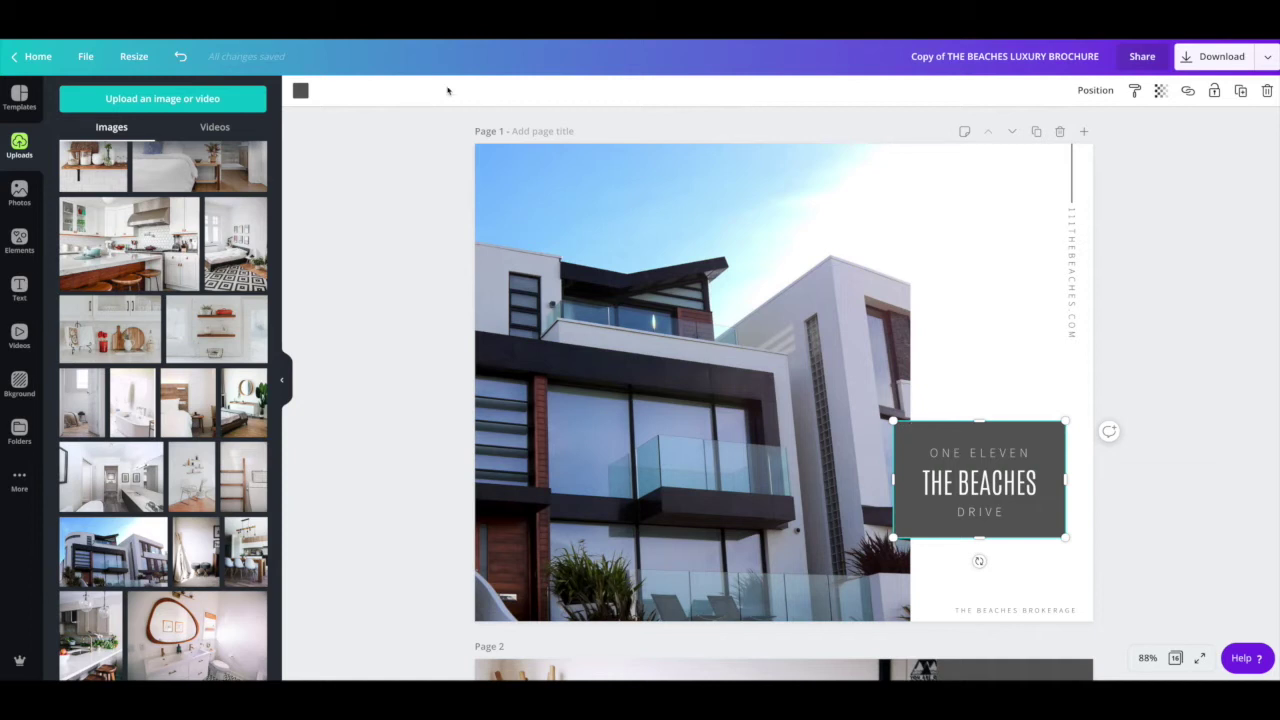
pyautogui.click(300, 91)
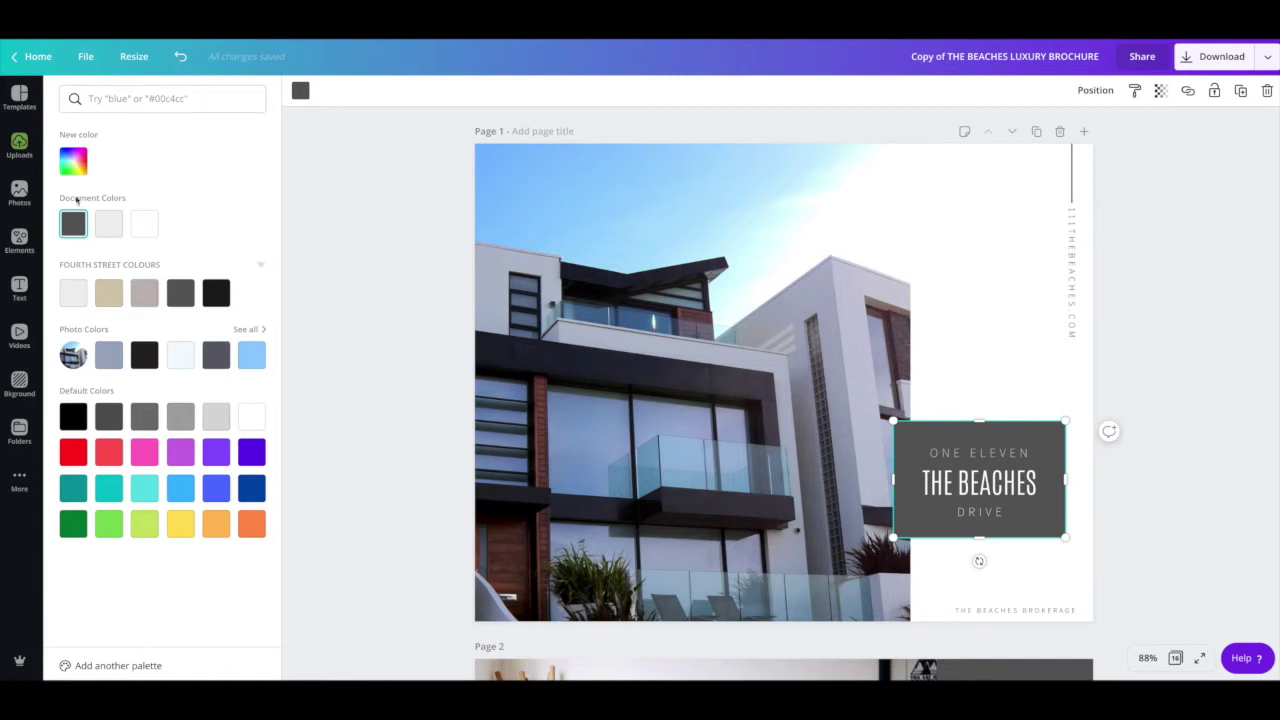
pyautogui.scroll(-2, 167, 405)
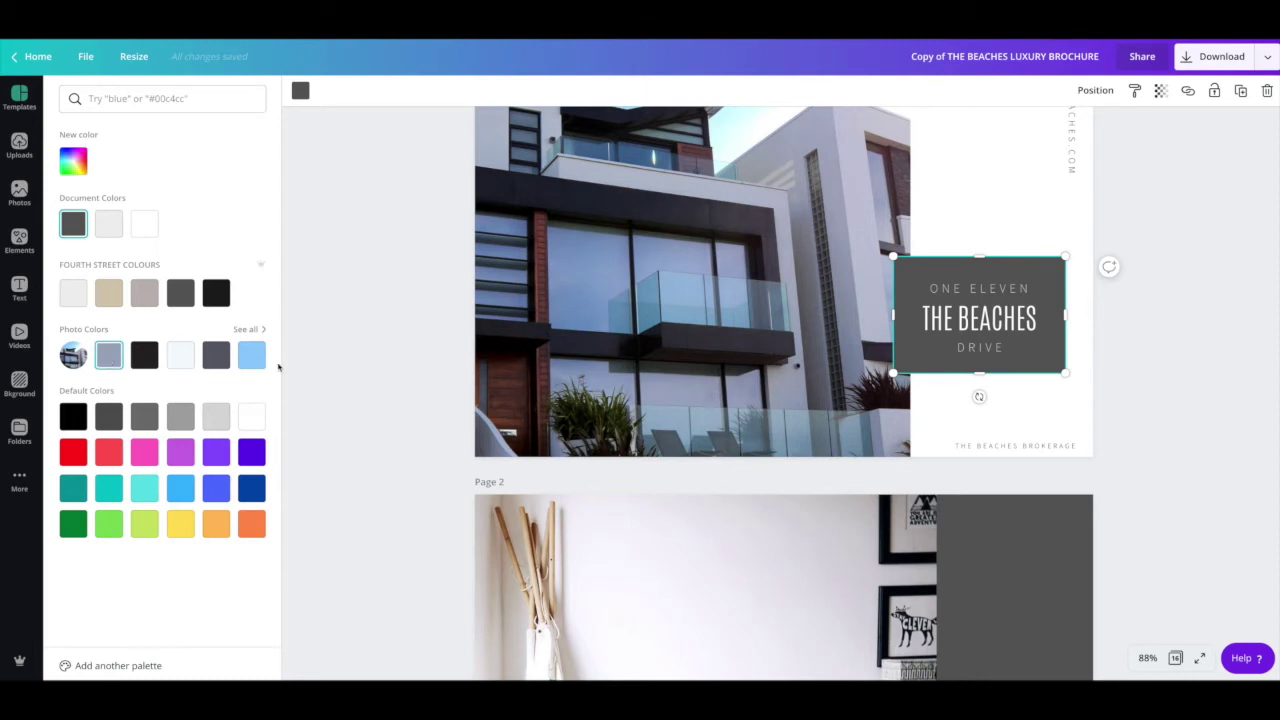
pyautogui.scroll(2, 589, 334)
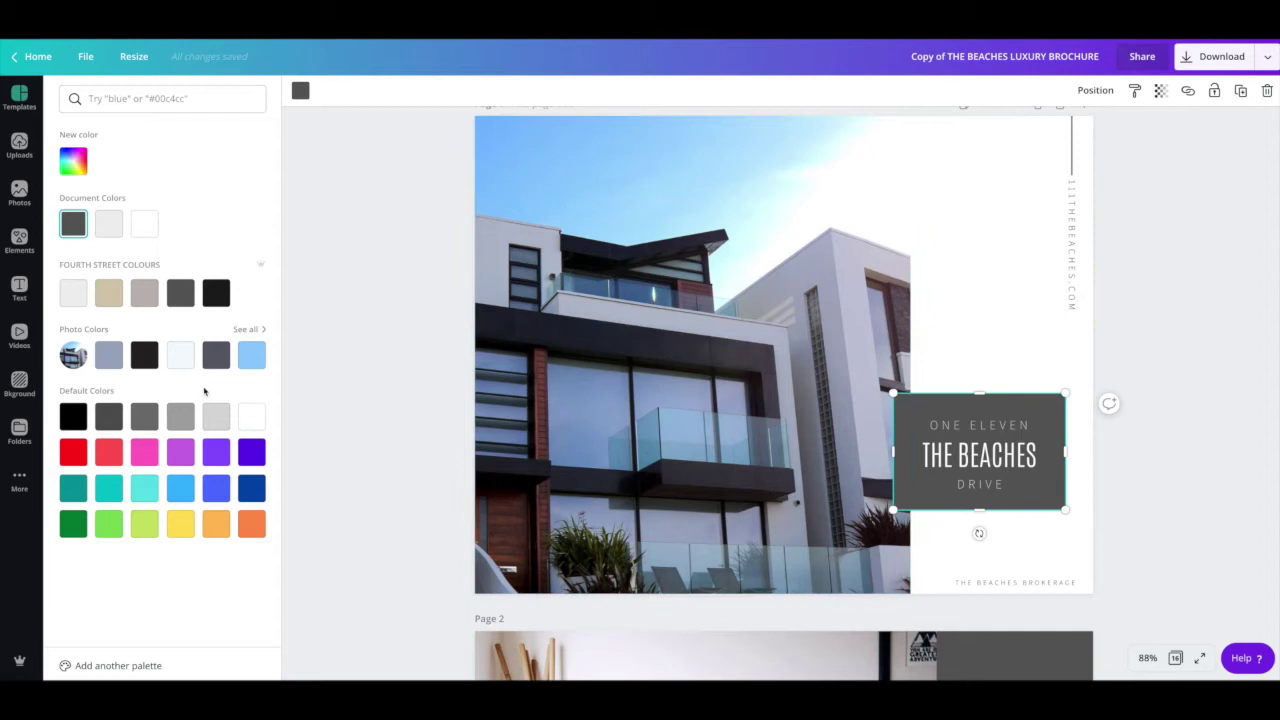
pyautogui.click(108, 357)
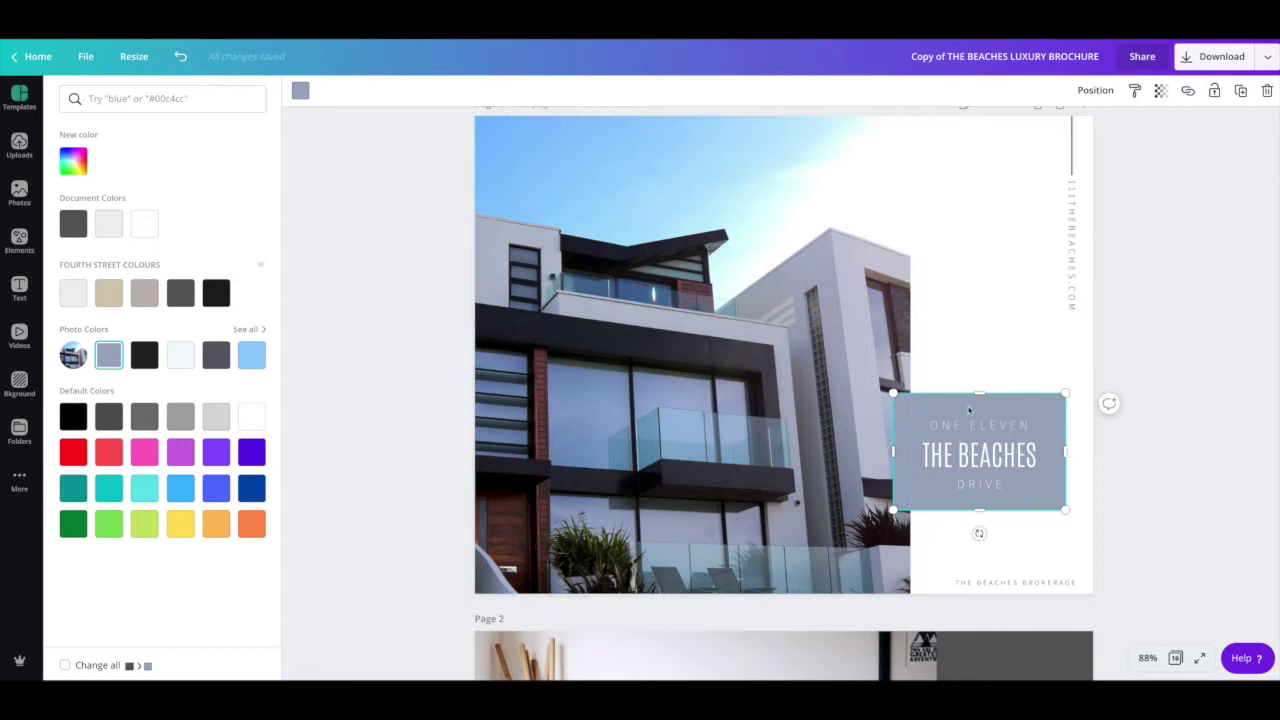
# Step: Try black for the title box, then undo back to dark grey
pyautogui.scroll(-3, 968, 410)
pyautogui.scroll(-1, 858, 484)
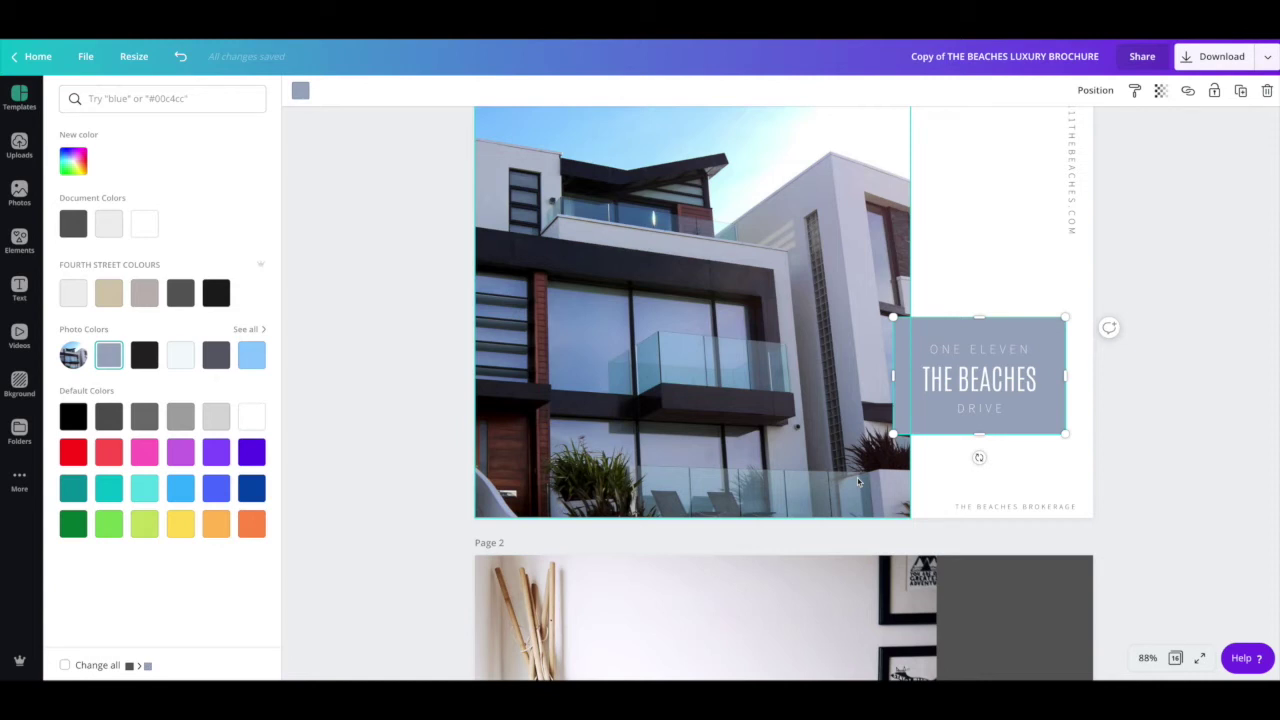
pyautogui.scroll(1, 858, 484)
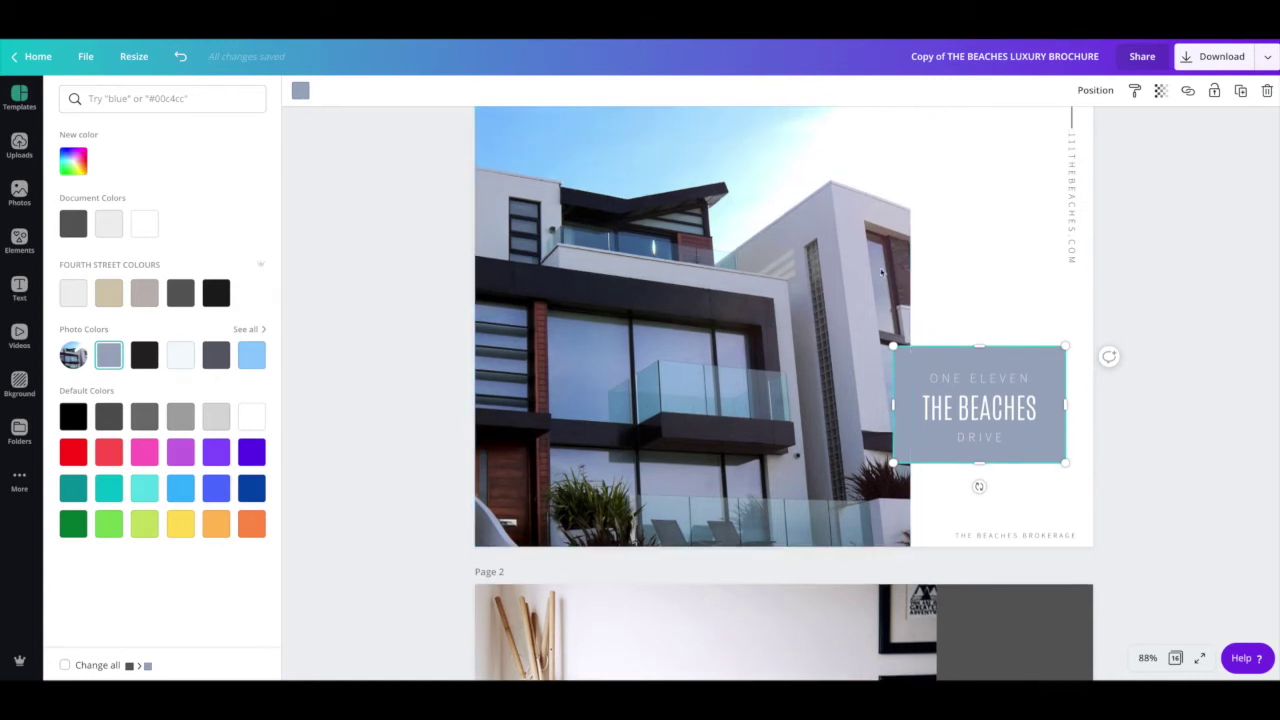
pyautogui.scroll(3, 790, 265)
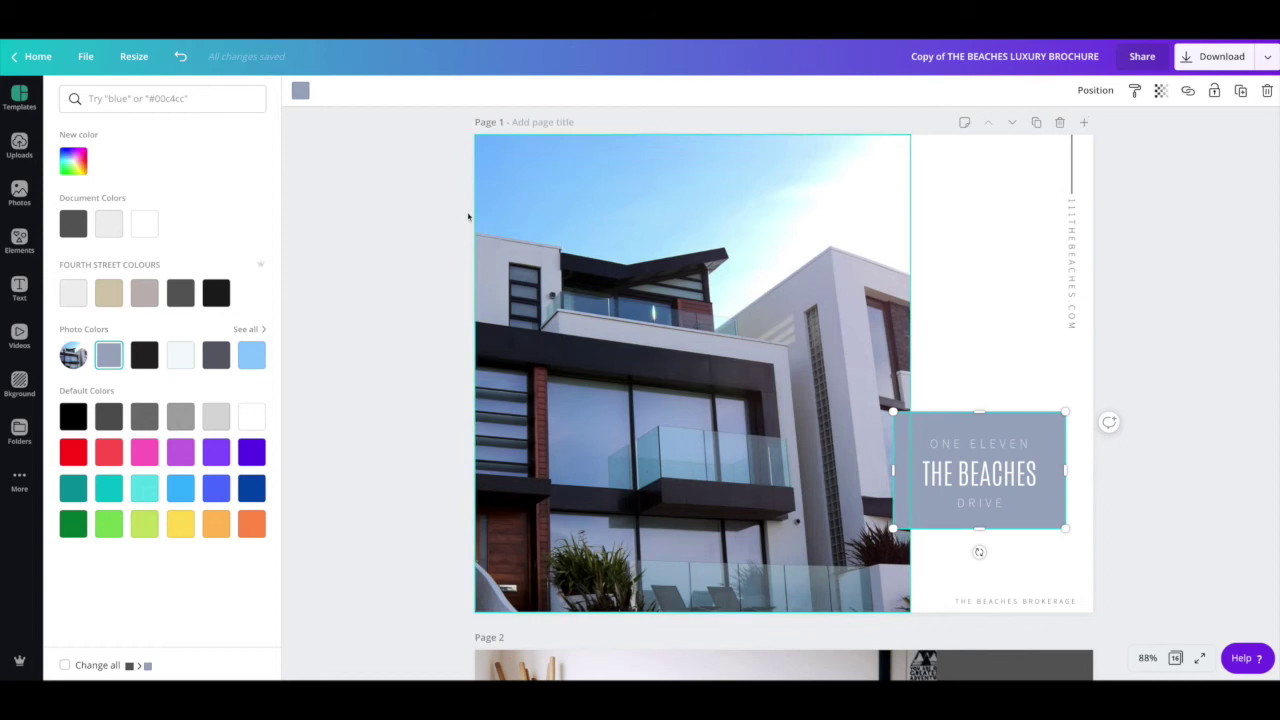
pyautogui.click(144, 355)
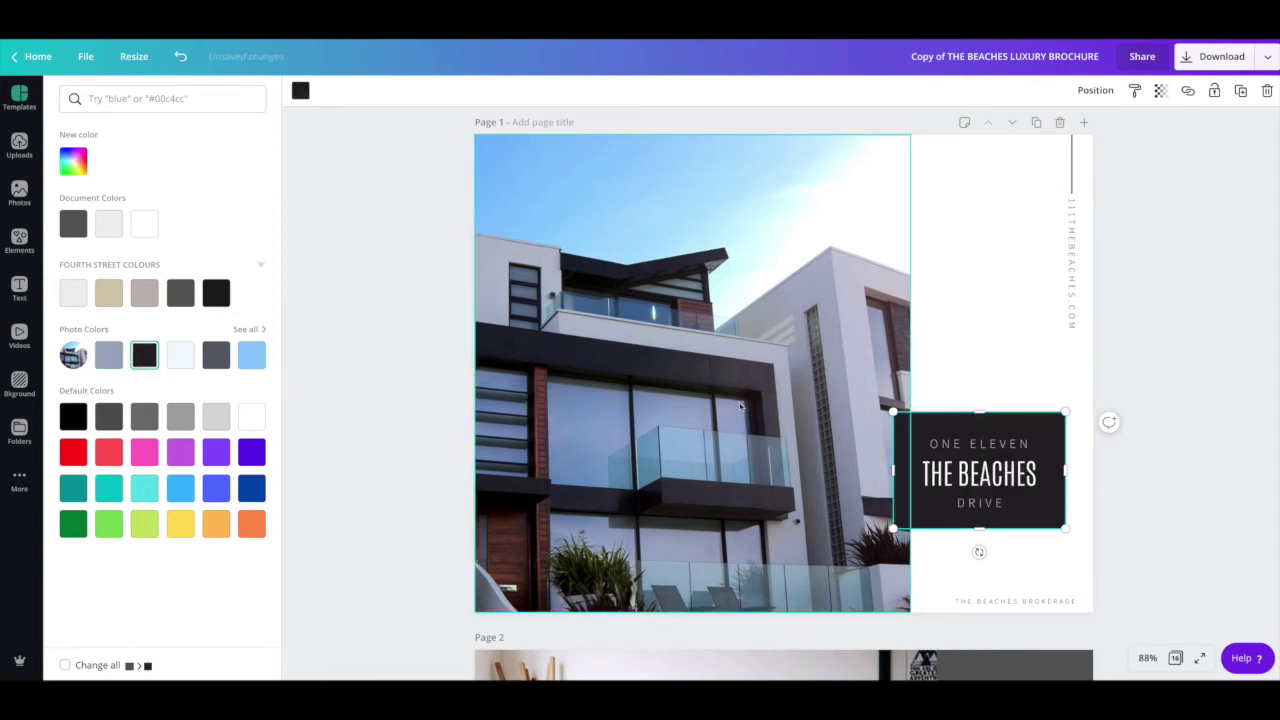
pyautogui.hotkey('ctrl', 'z')
pyautogui.hotkey('ctrl', 'z')
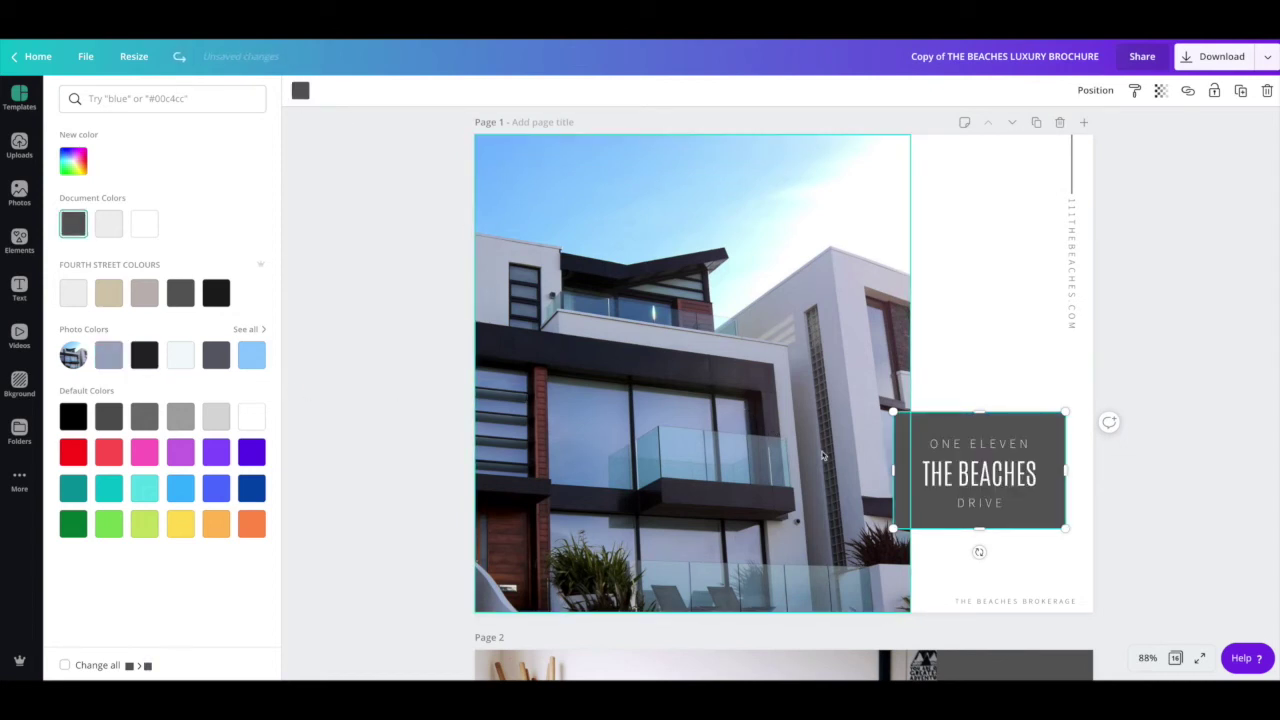
pyautogui.click(411, 379)
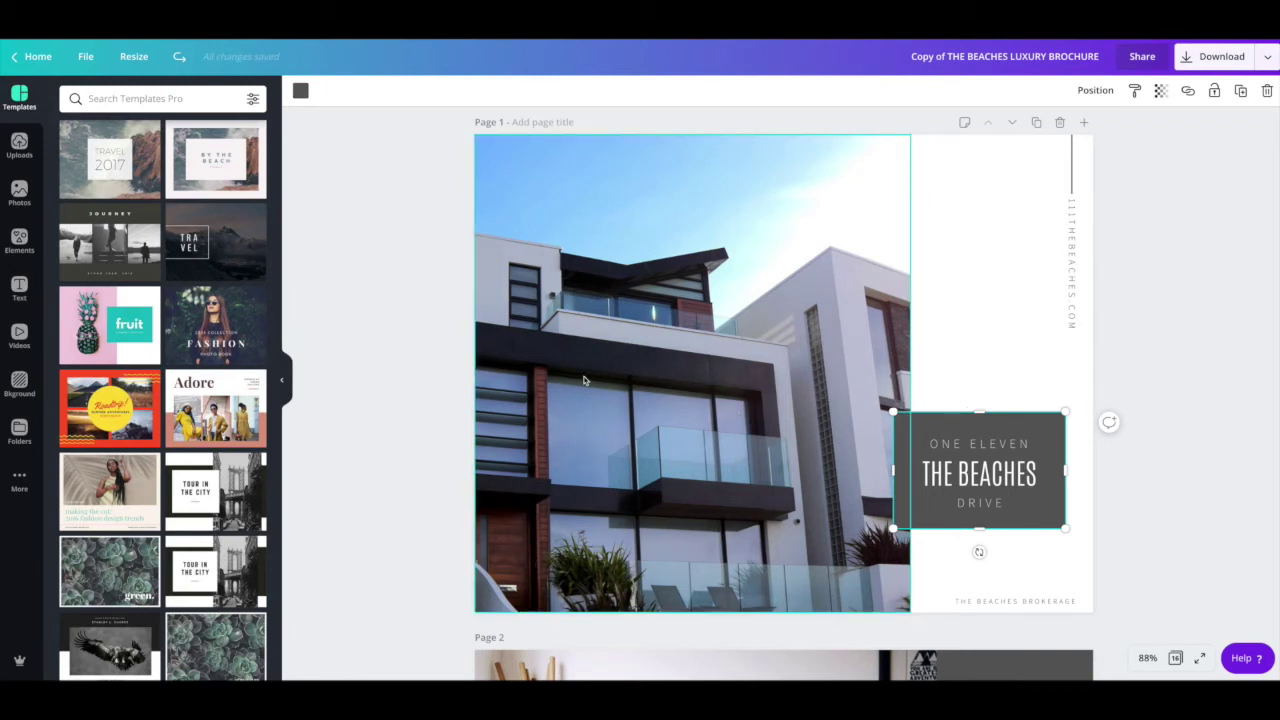
# Step: Reselect THE BEACHES title box and bring up its background colour choices
pyautogui.scroll(-5, 598, 366)
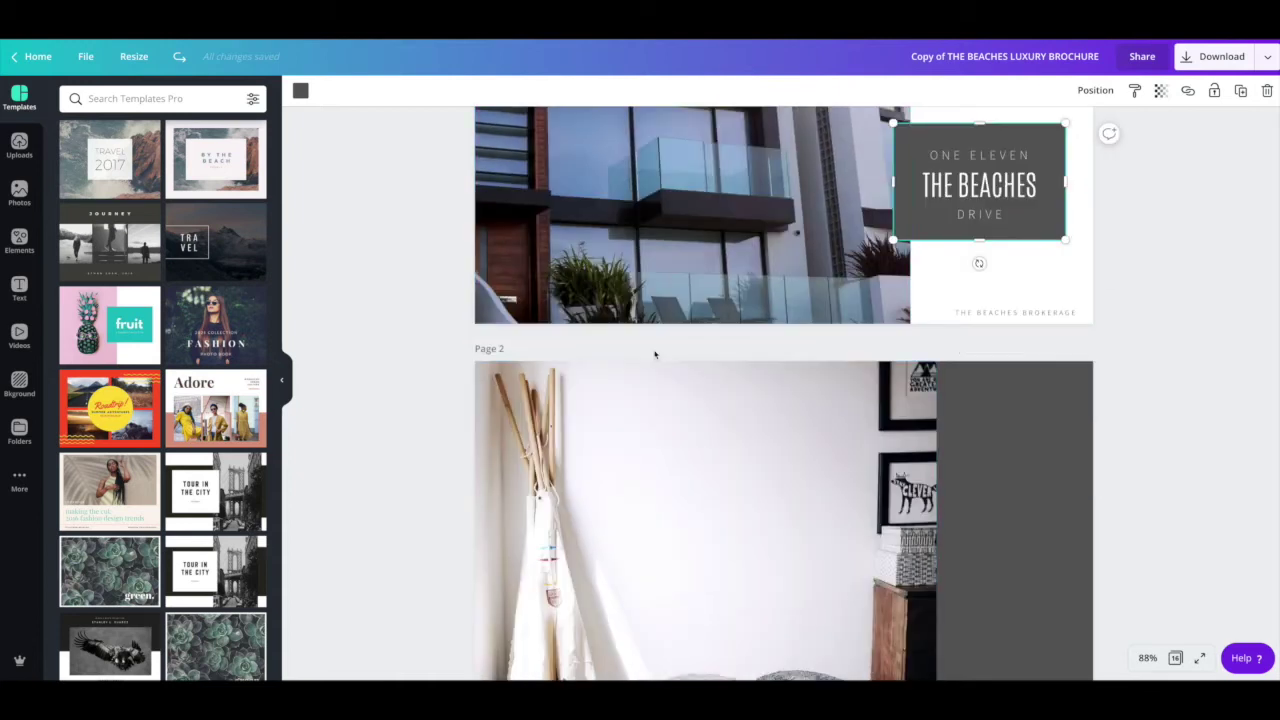
pyautogui.scroll(3, 700, 345)
pyautogui.scroll(2, 849, 329)
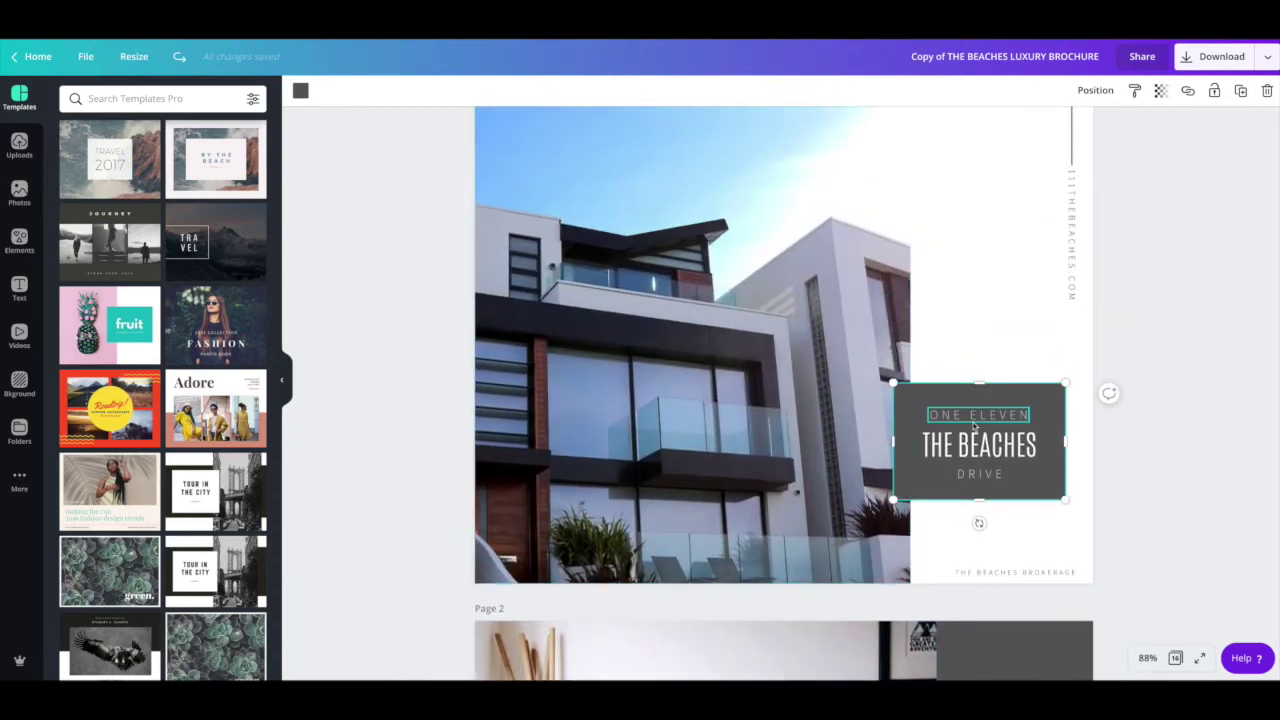
pyautogui.click(1237, 486)
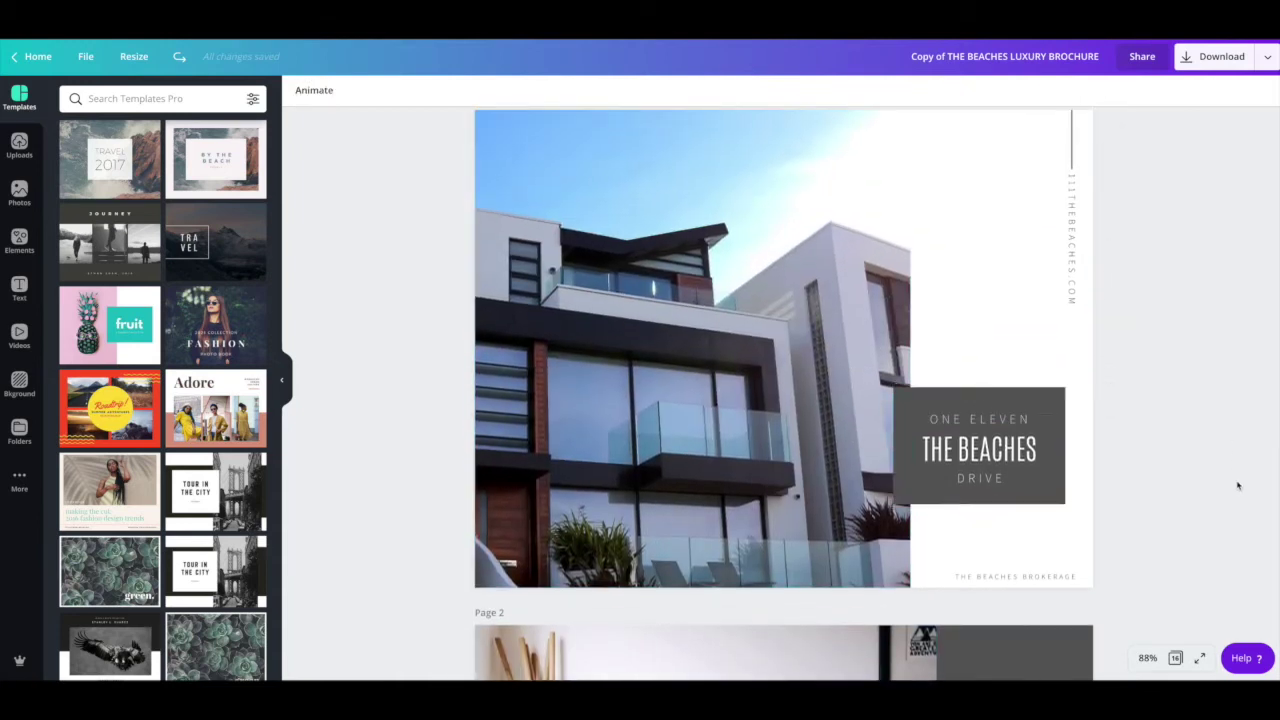
pyautogui.click(983, 402)
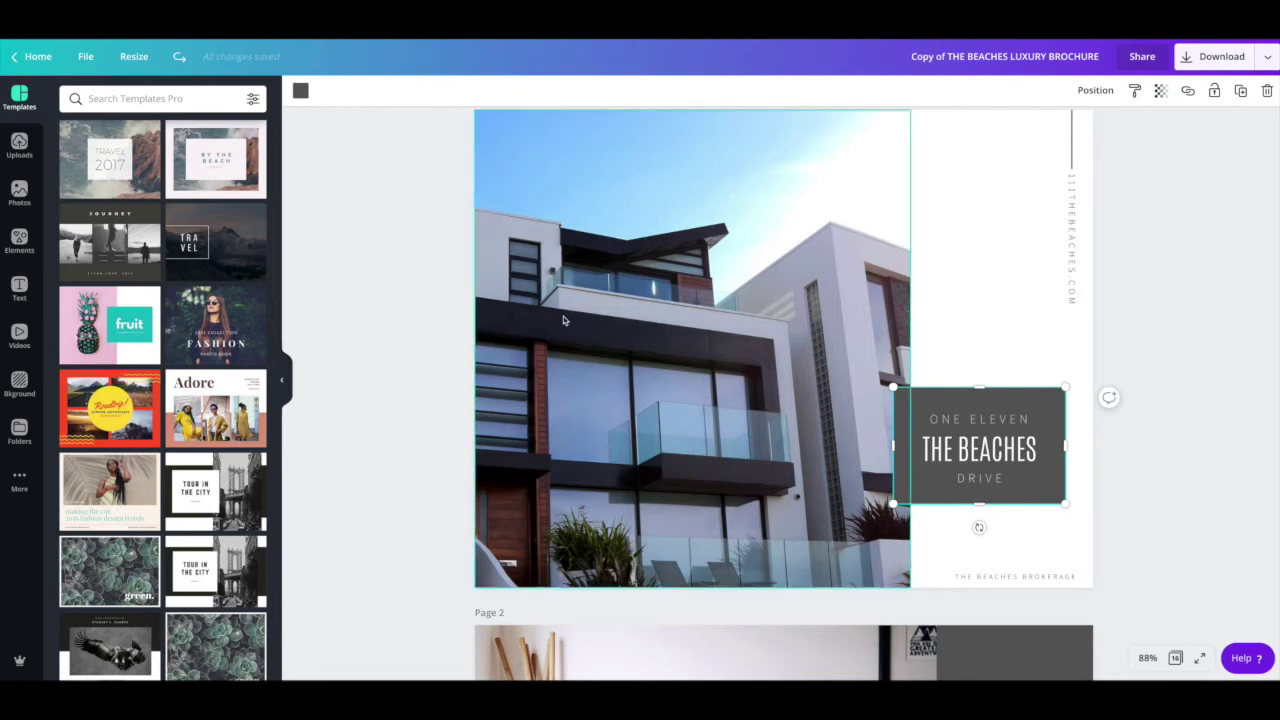
pyautogui.click(301, 91)
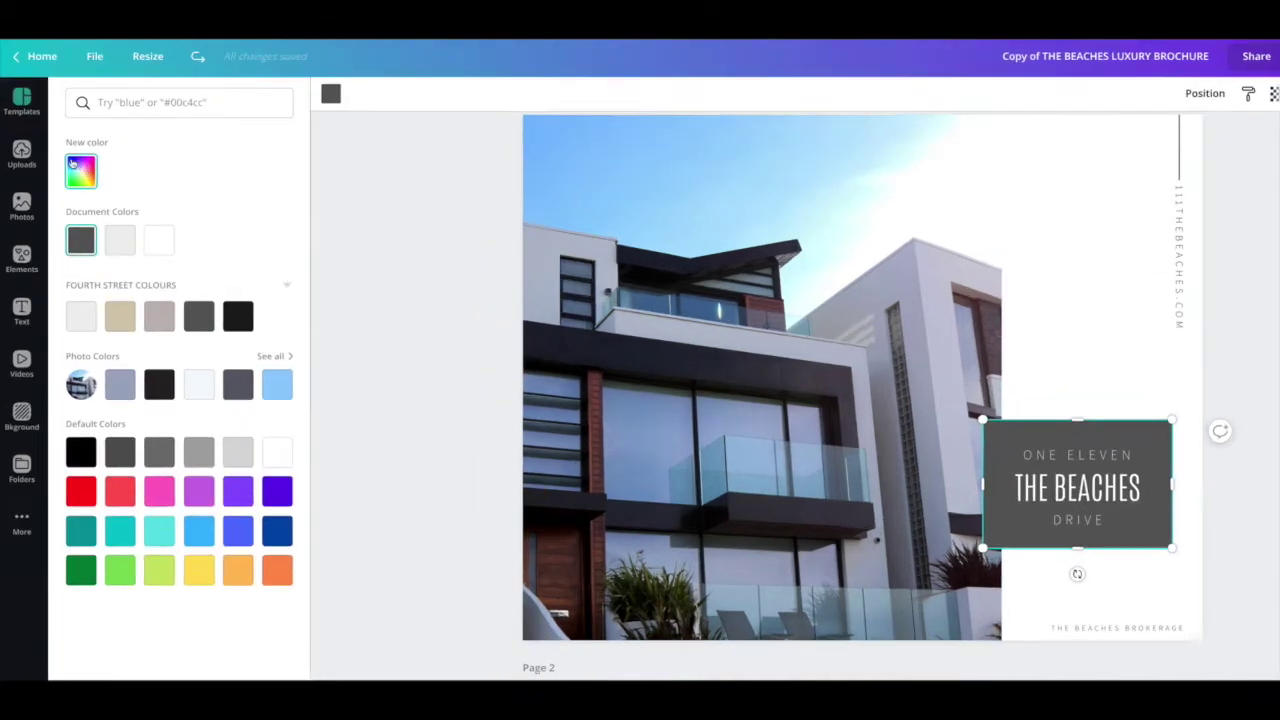
# Step: Mix a custom muted purple (#8d6982) fill for the title box
pyautogui.click(74, 161)
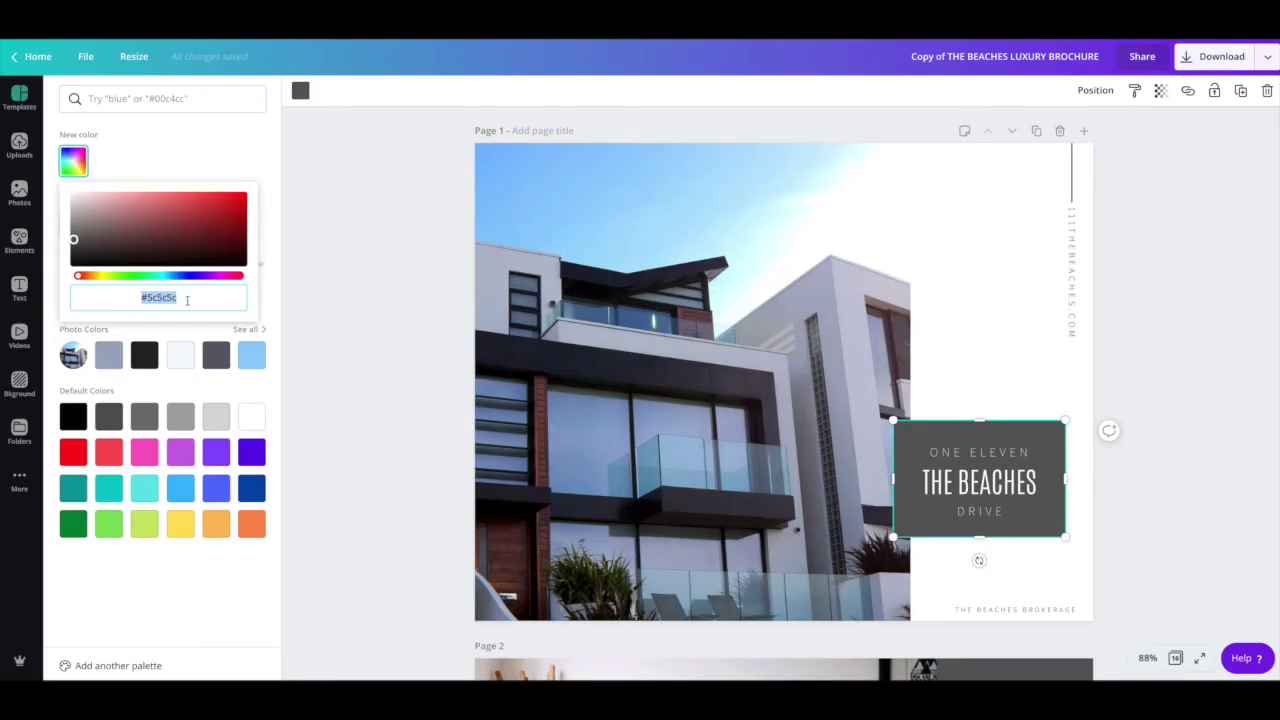
pyautogui.moveTo(186, 300); pyautogui.dragTo(142, 297)
pyautogui.moveTo(79, 278); pyautogui.dragTo(221, 277)
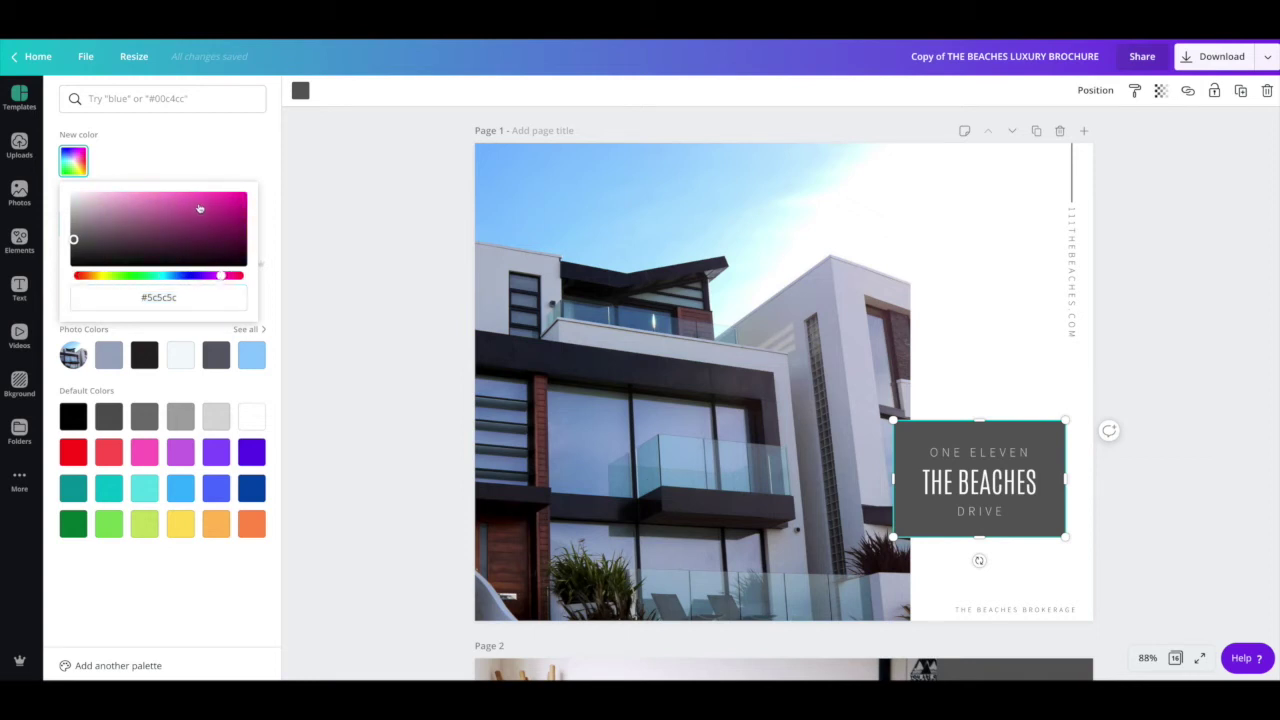
pyautogui.moveTo(169, 222); pyautogui.dragTo(115, 225)
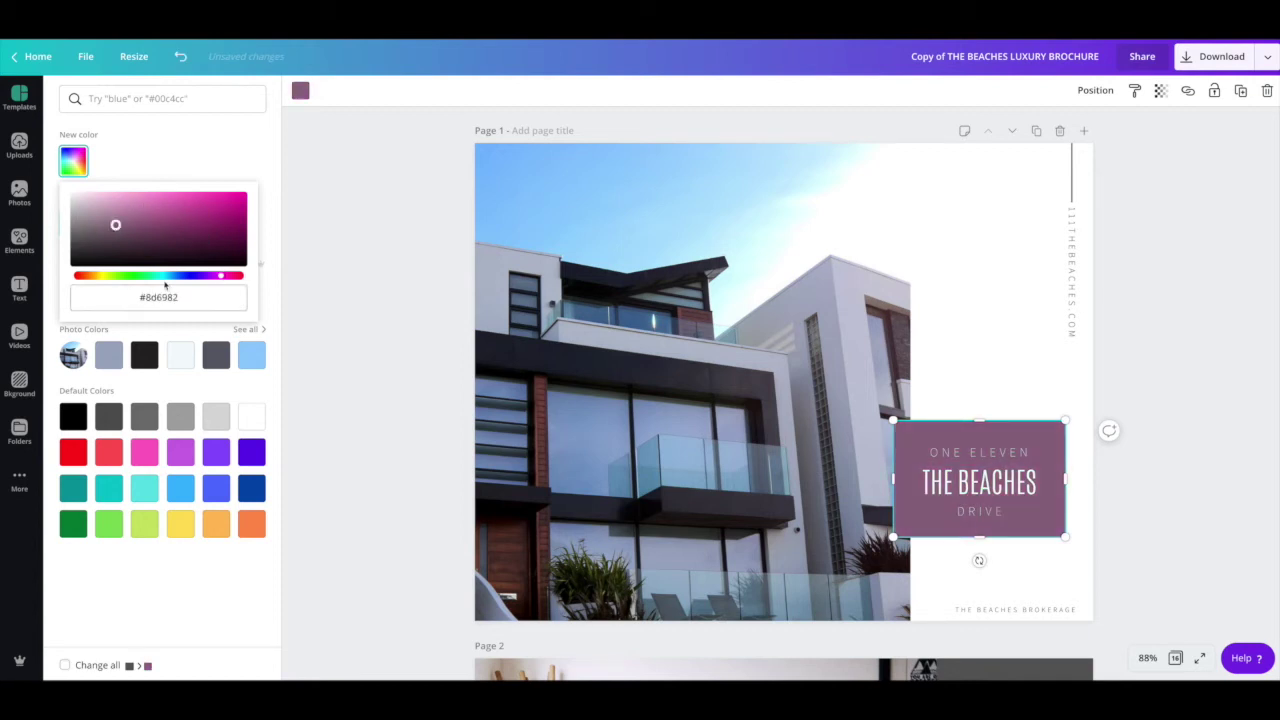
pyautogui.click(312, 215)
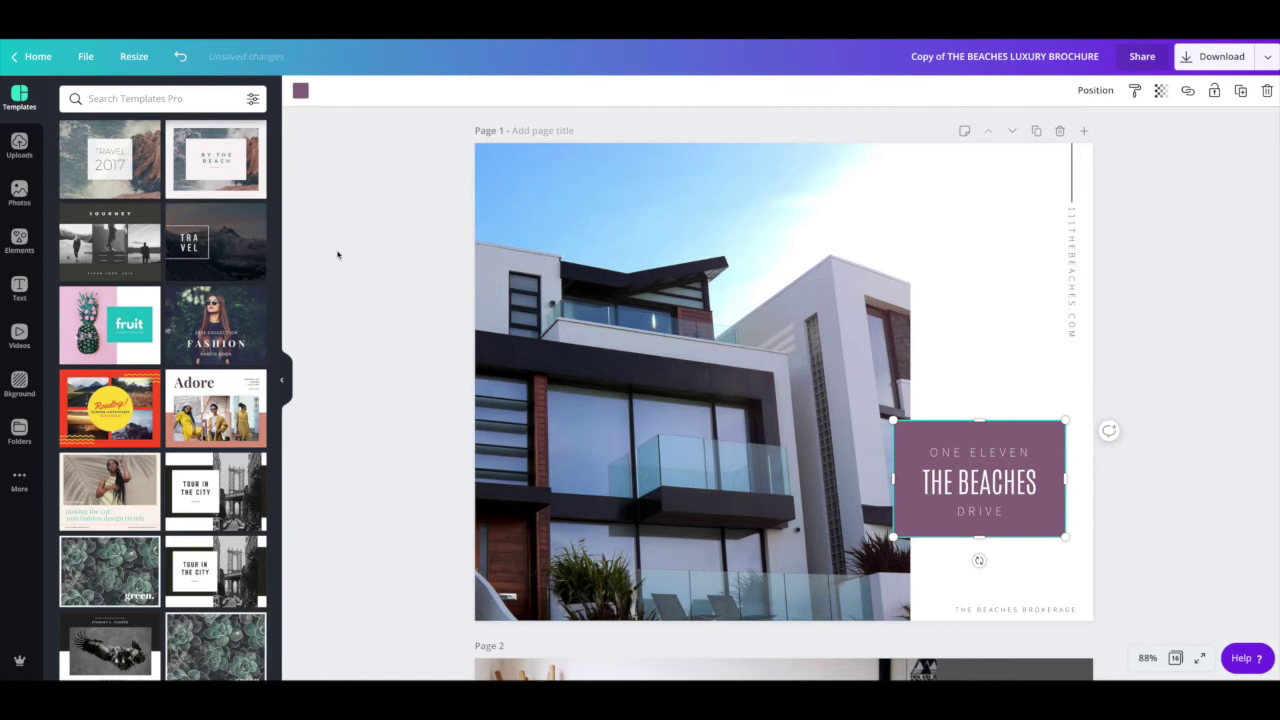
pyautogui.hotkey('ctrl', 'z')
pyautogui.hotkey('ctrl', 'z')
pyautogui.hotkey('ctrl', 'z')
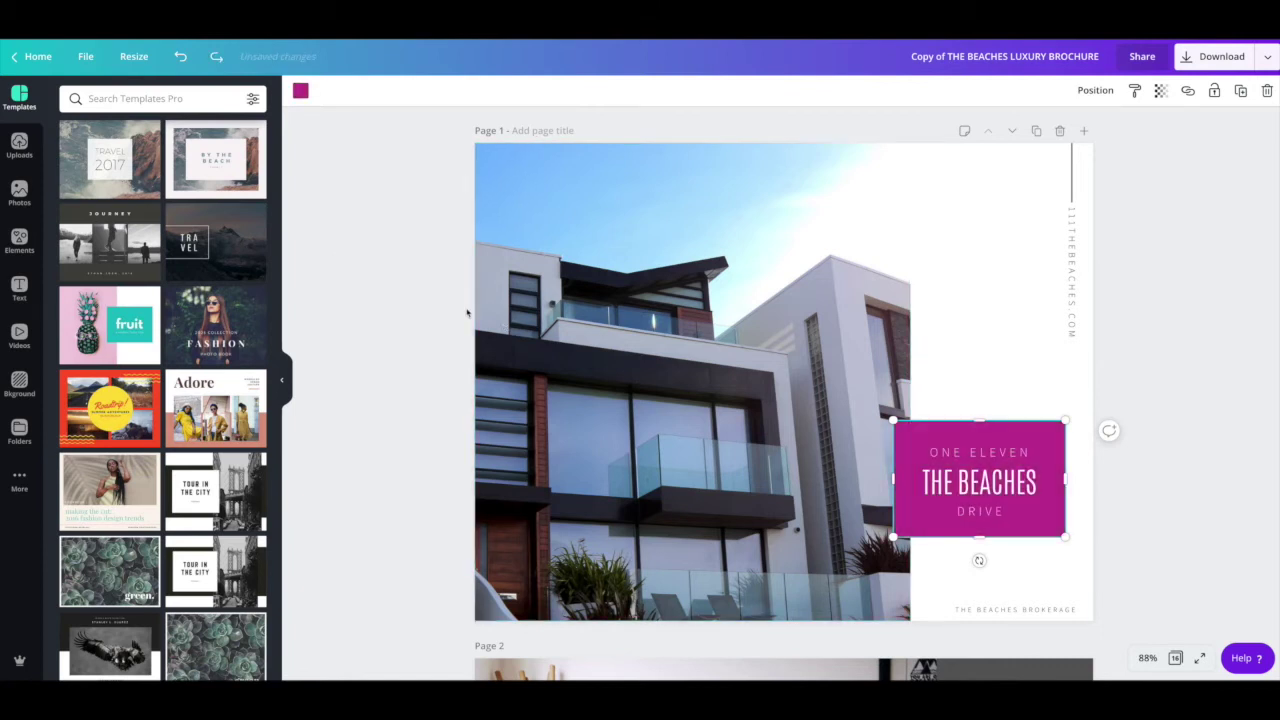
# Step: Revert the title box to dark grey and select the vertical website address text
pyautogui.hotkey('ctrl', 'z')
pyautogui.click(393, 293)
pyautogui.click(1073, 272)
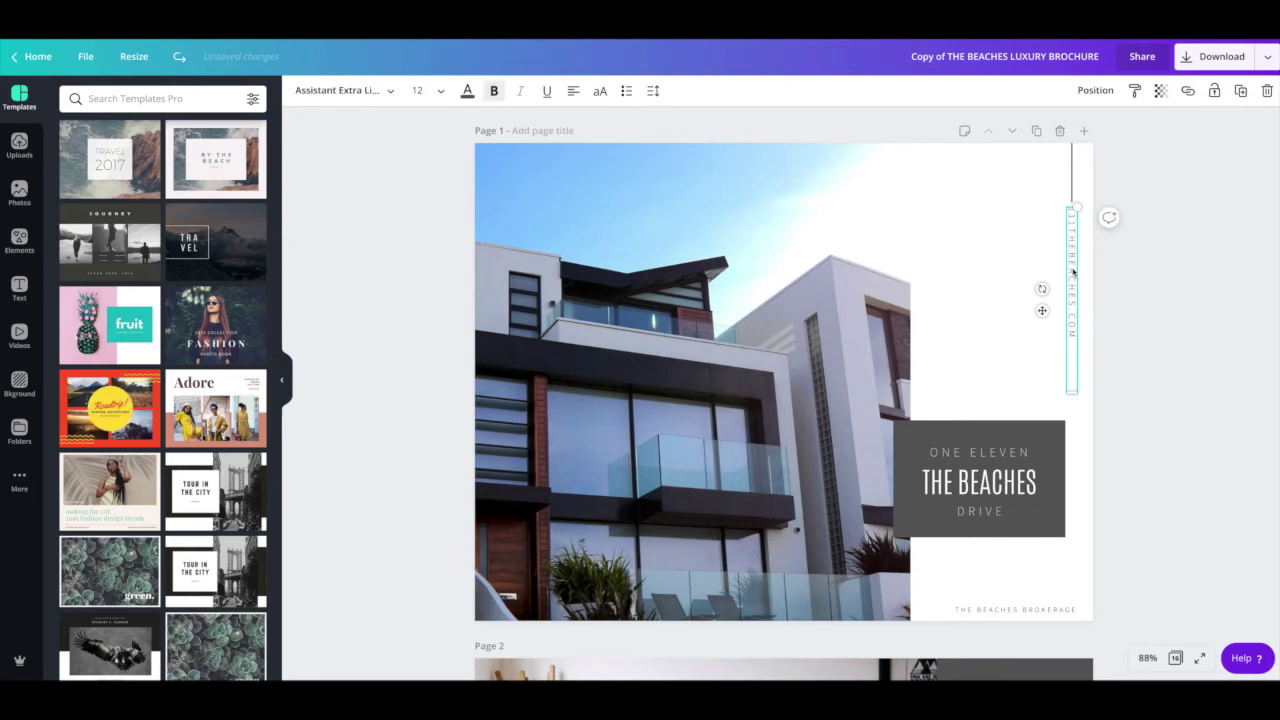
pyautogui.doubleClick(1071, 268)
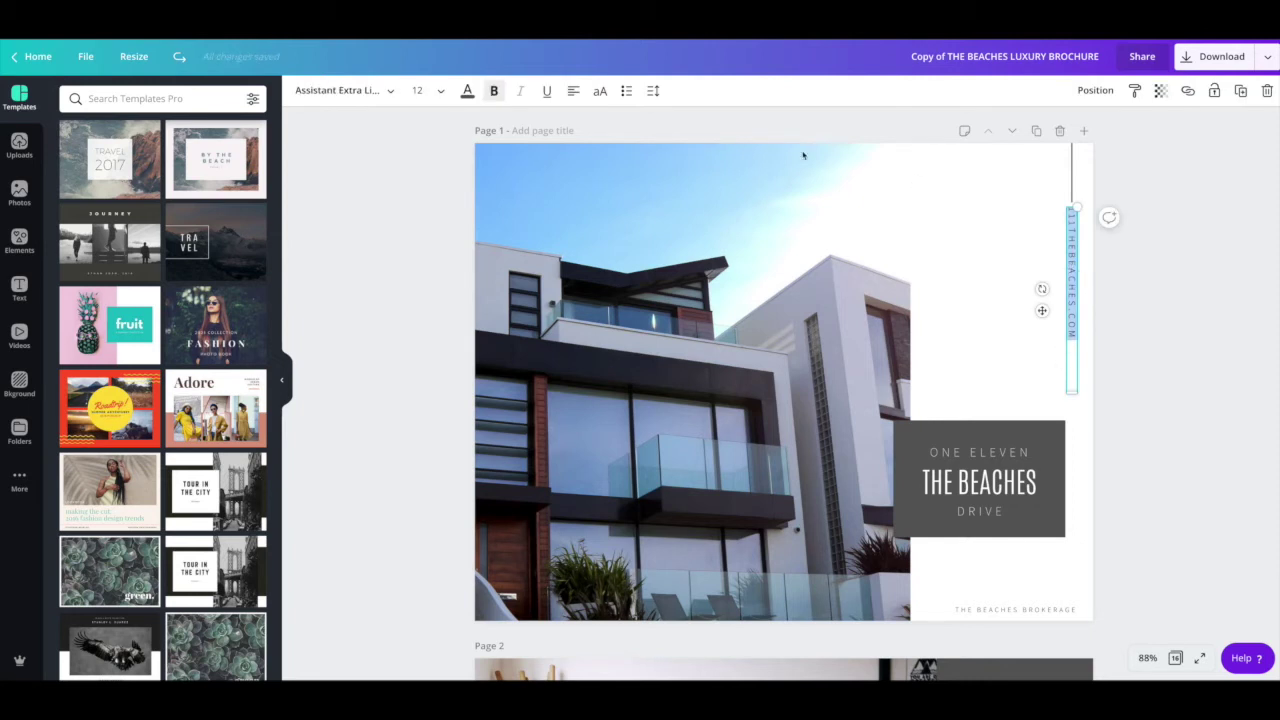
# Step: Browse fonts and search 'bodo' and 'arial', keeping Assistant Extra Light
pyautogui.click(373, 92)
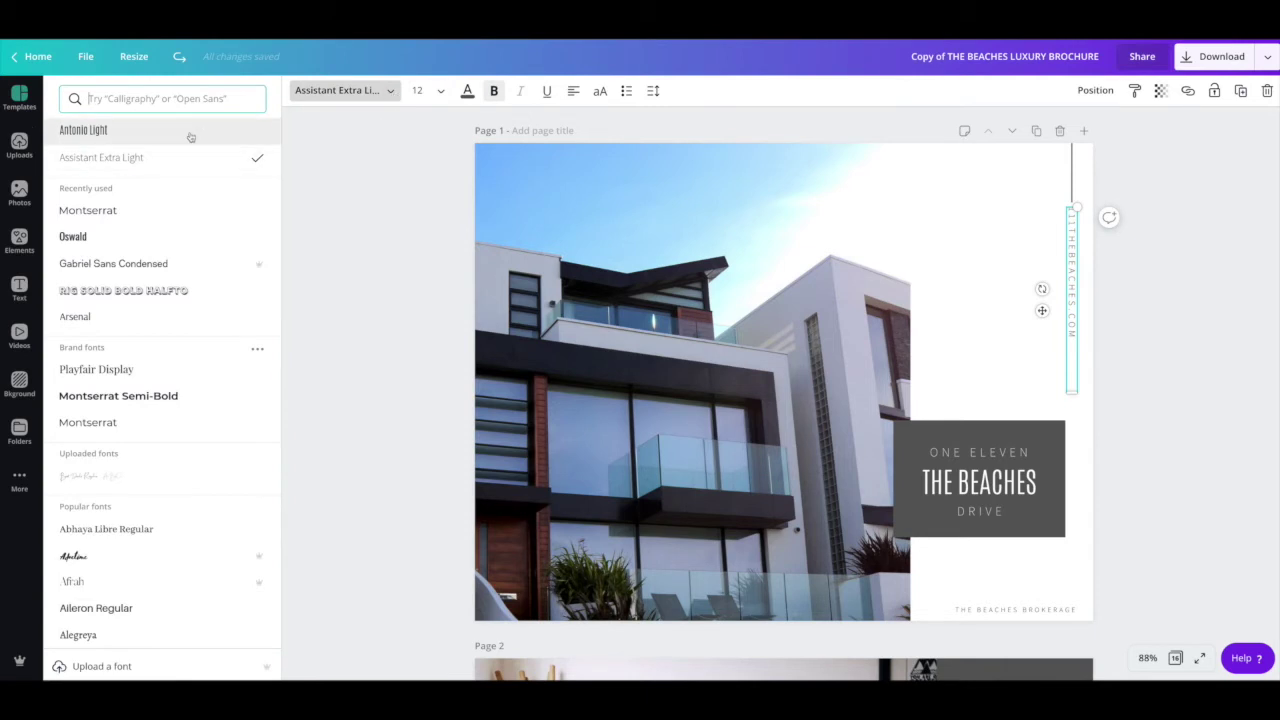
pyautogui.scroll(-5, 205, 242)
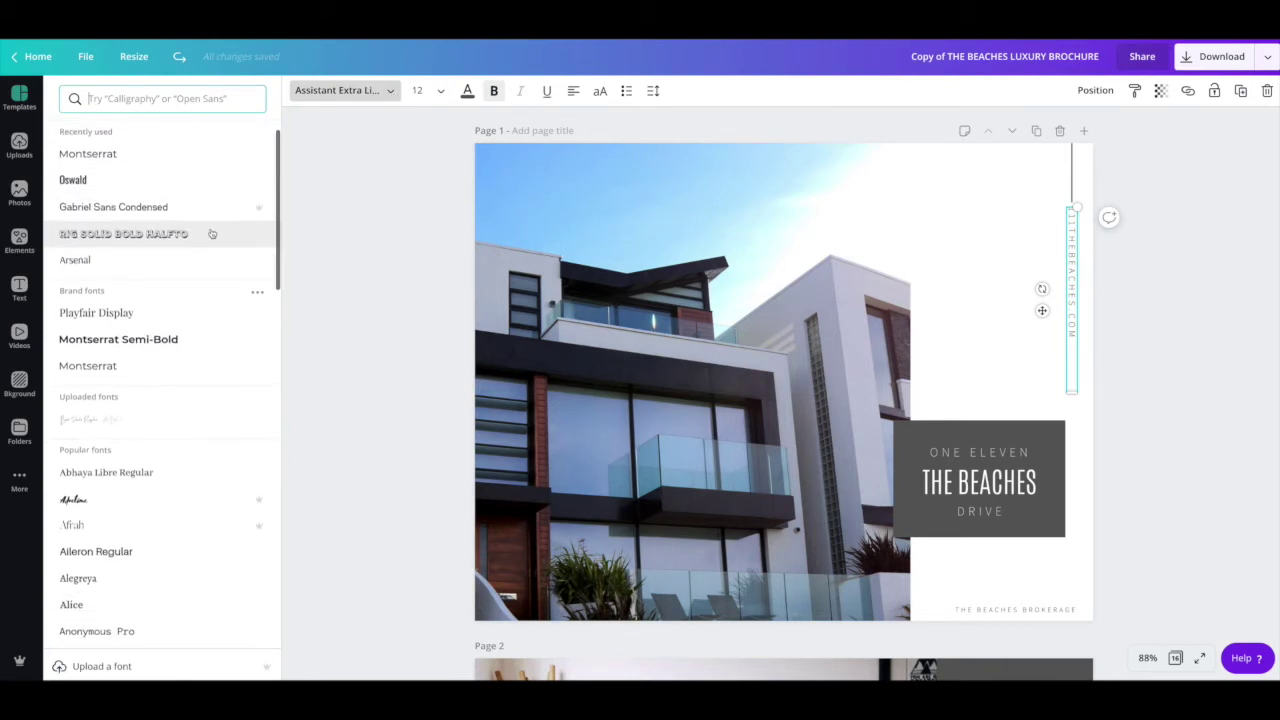
pyautogui.scroll(-1, 200, 250)
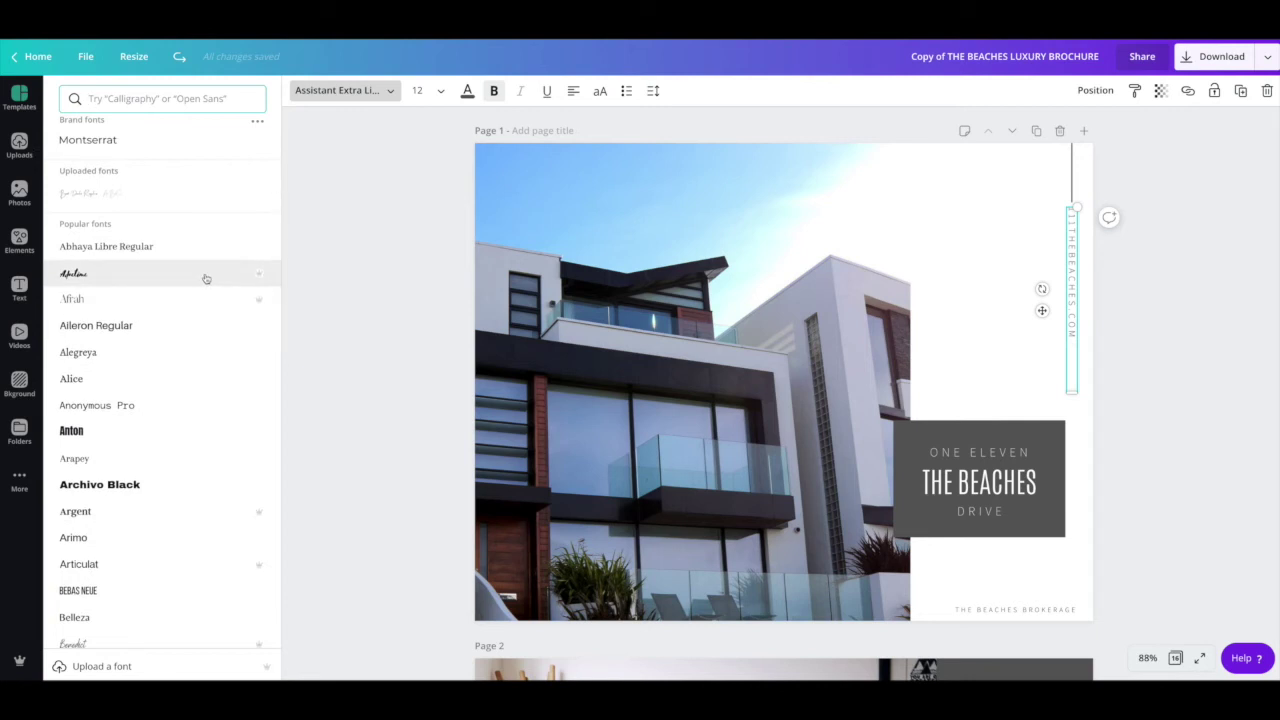
pyautogui.scroll(-4, 196, 287)
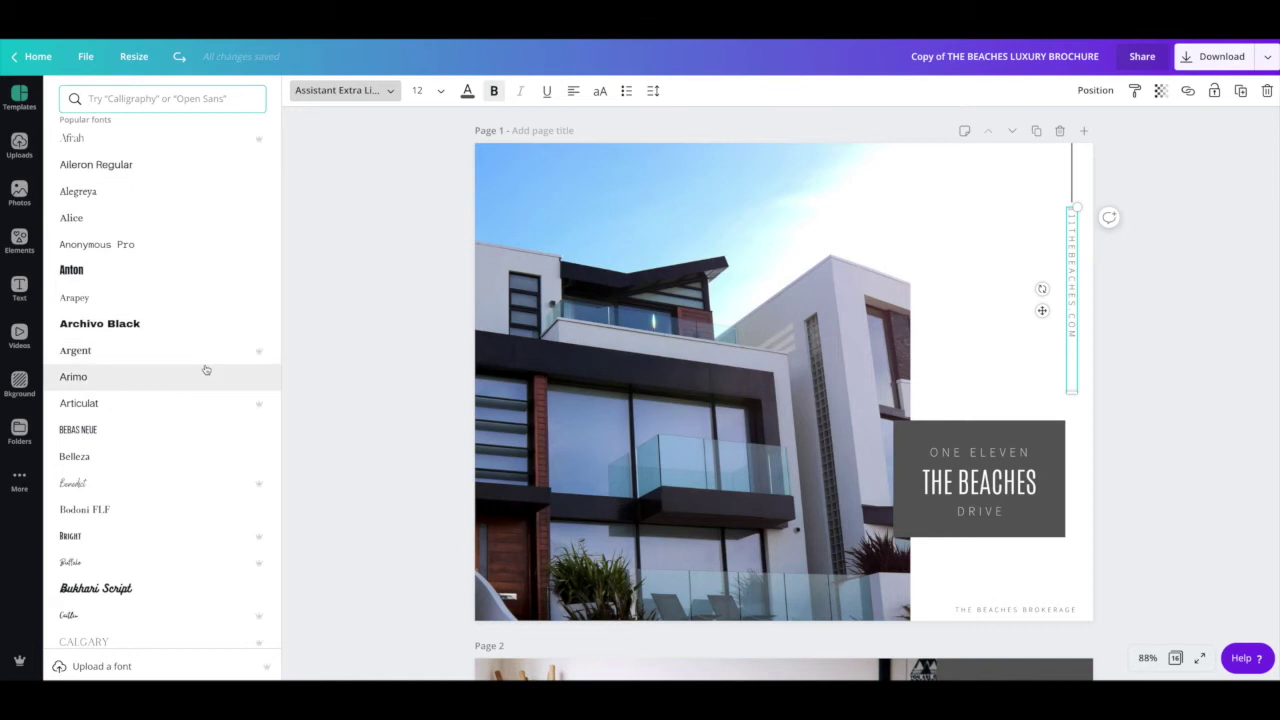
pyautogui.scroll(10, 140, 366)
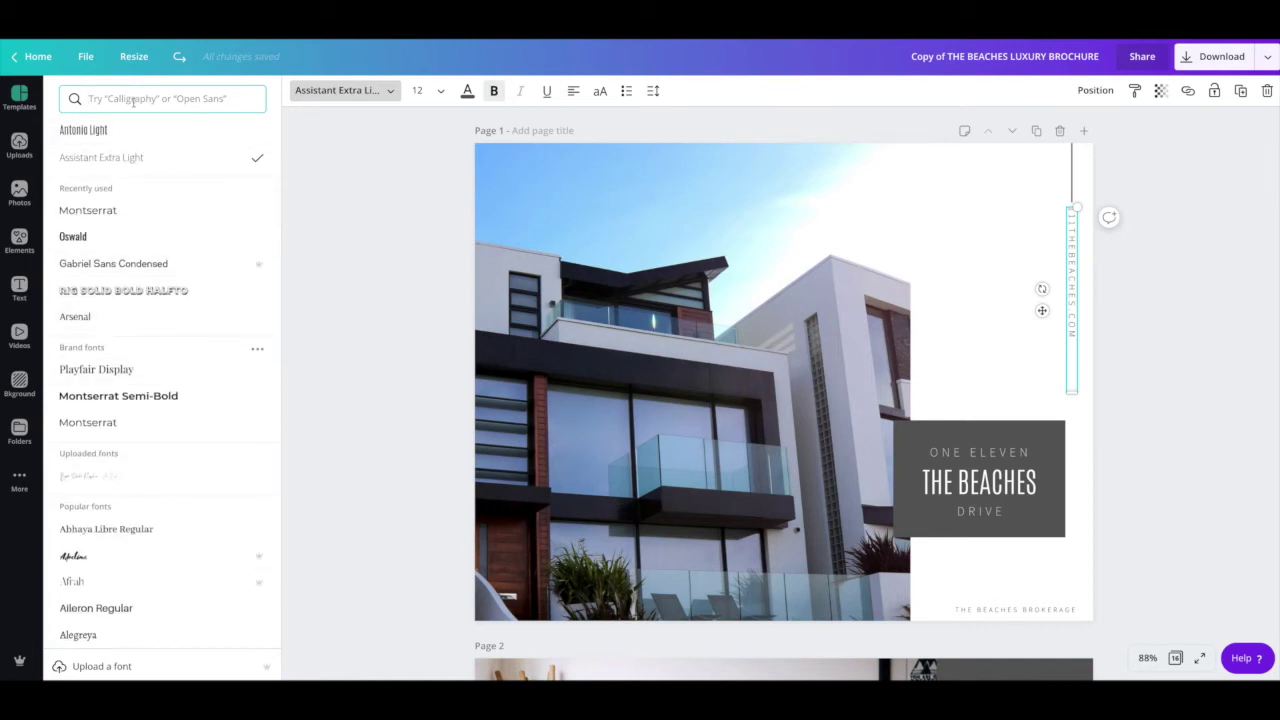
pyautogui.write('arial')
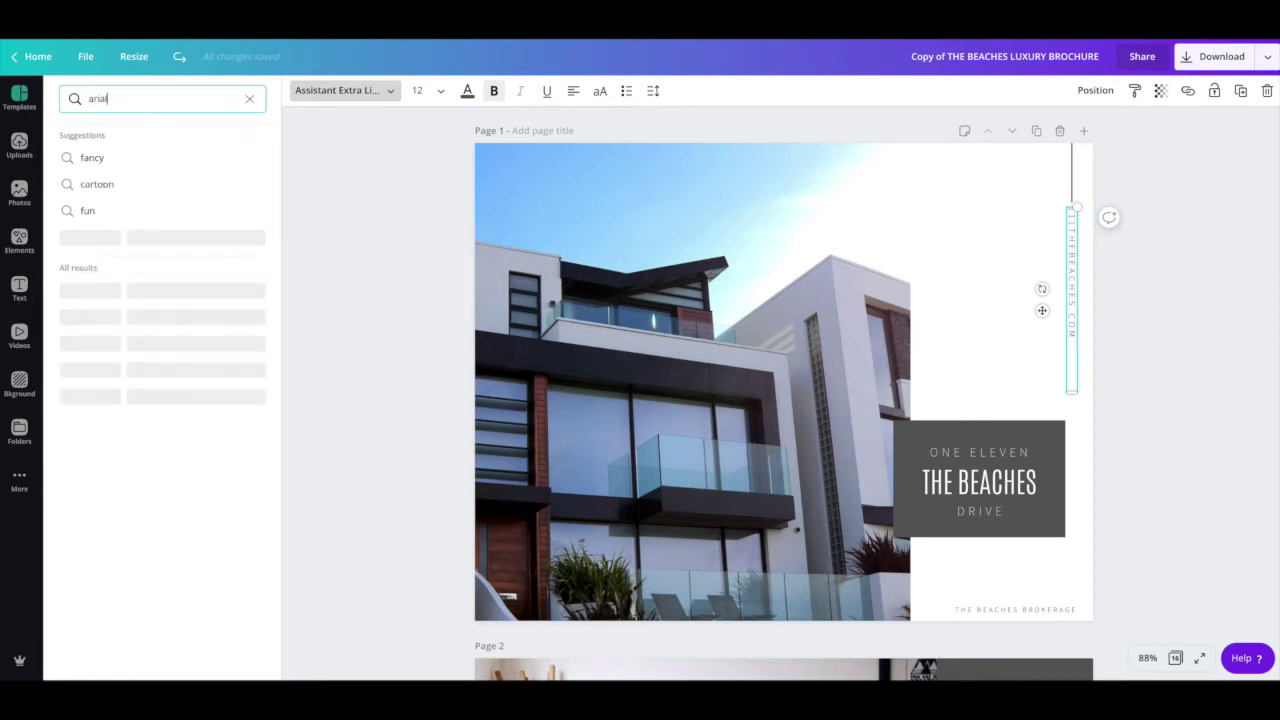
pyautogui.moveTo(119, 99); pyautogui.dragTo(69, 95)
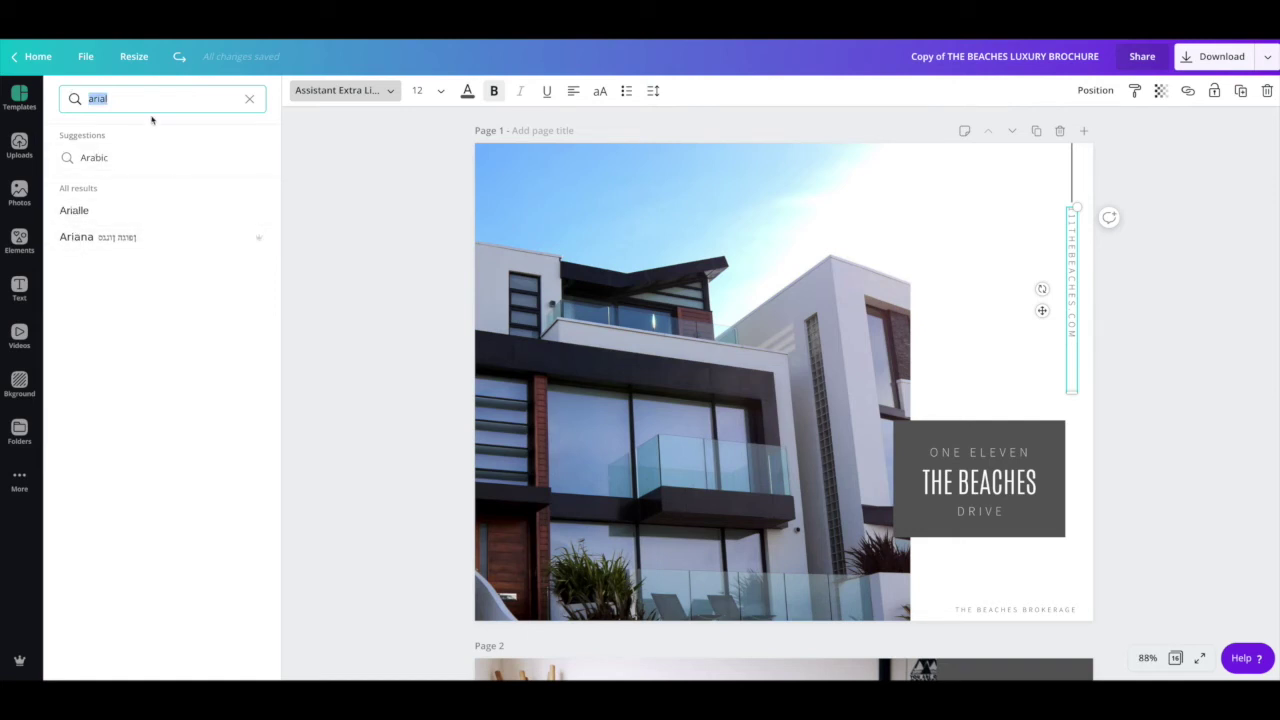
pyautogui.press('BackSpace')
pyautogui.press('Escape')
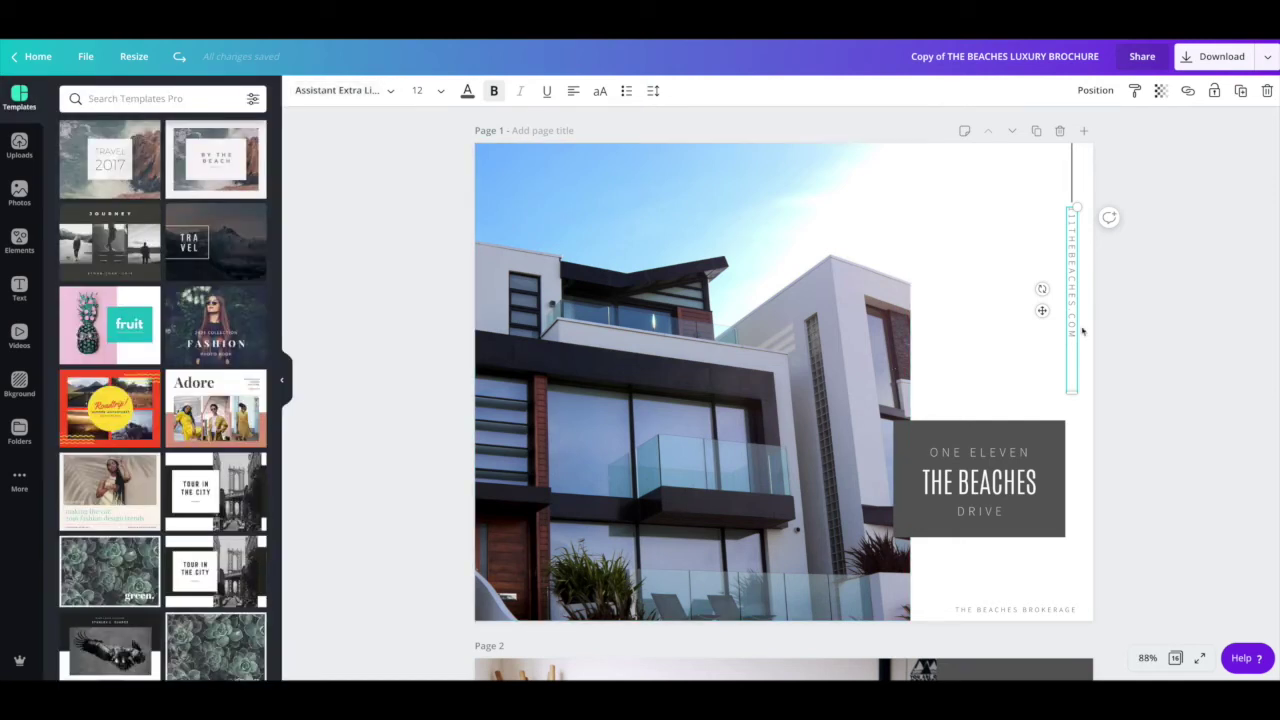
# Step: Replace THE BEACHES with EGLINTON AVENUE in the middle address text box
pyautogui.click(997, 486)
pyautogui.tripleClick(997, 486)
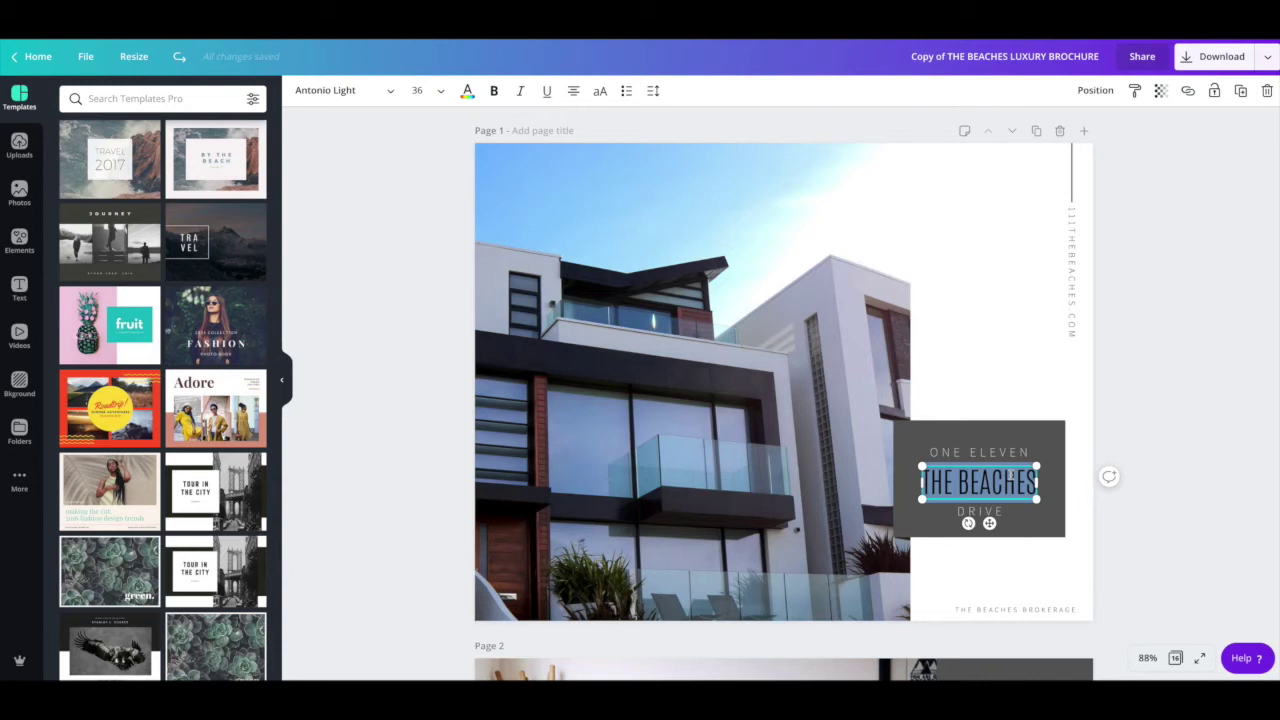
pyautogui.press('BackSpace')
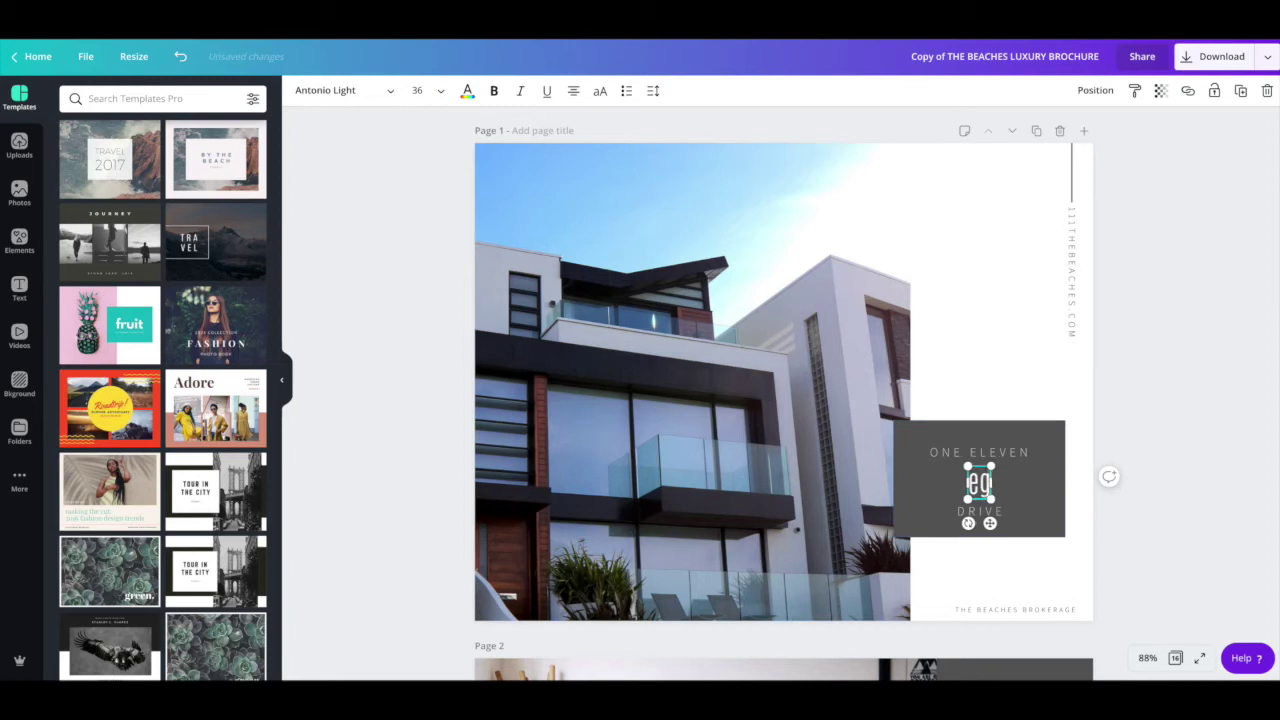
pyautogui.write('EGLIN')
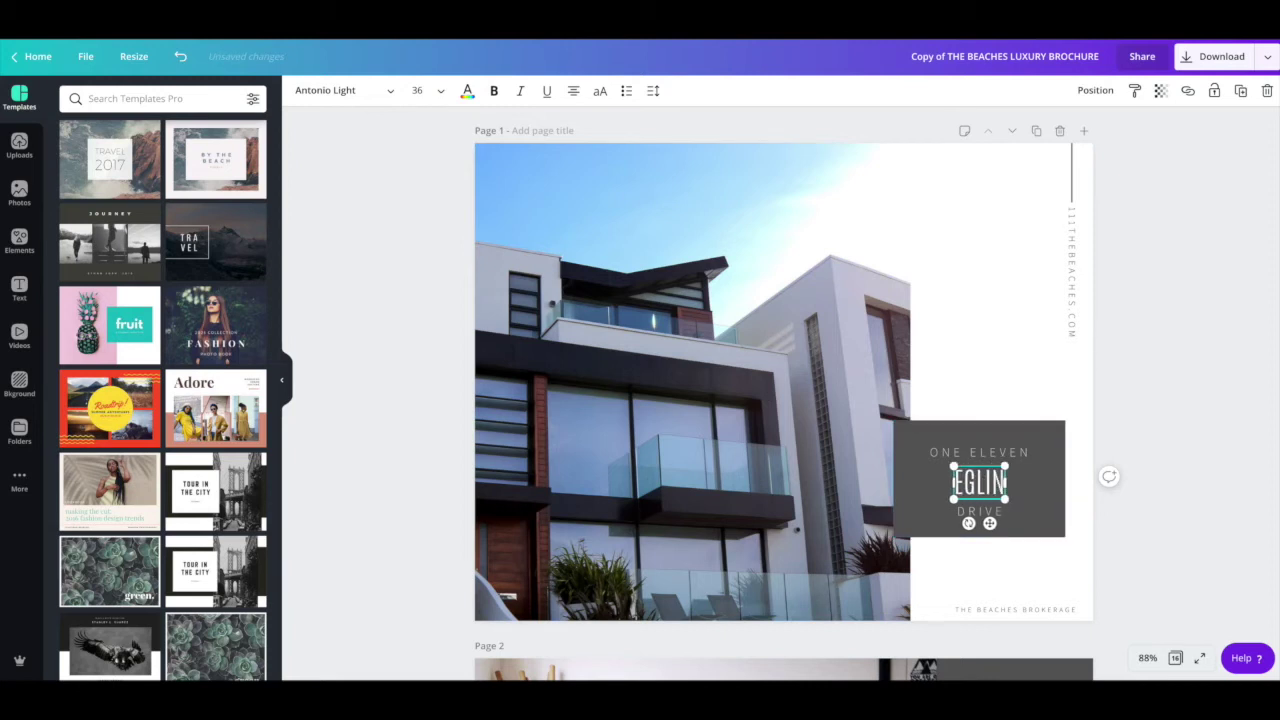
pyautogui.write('TON')
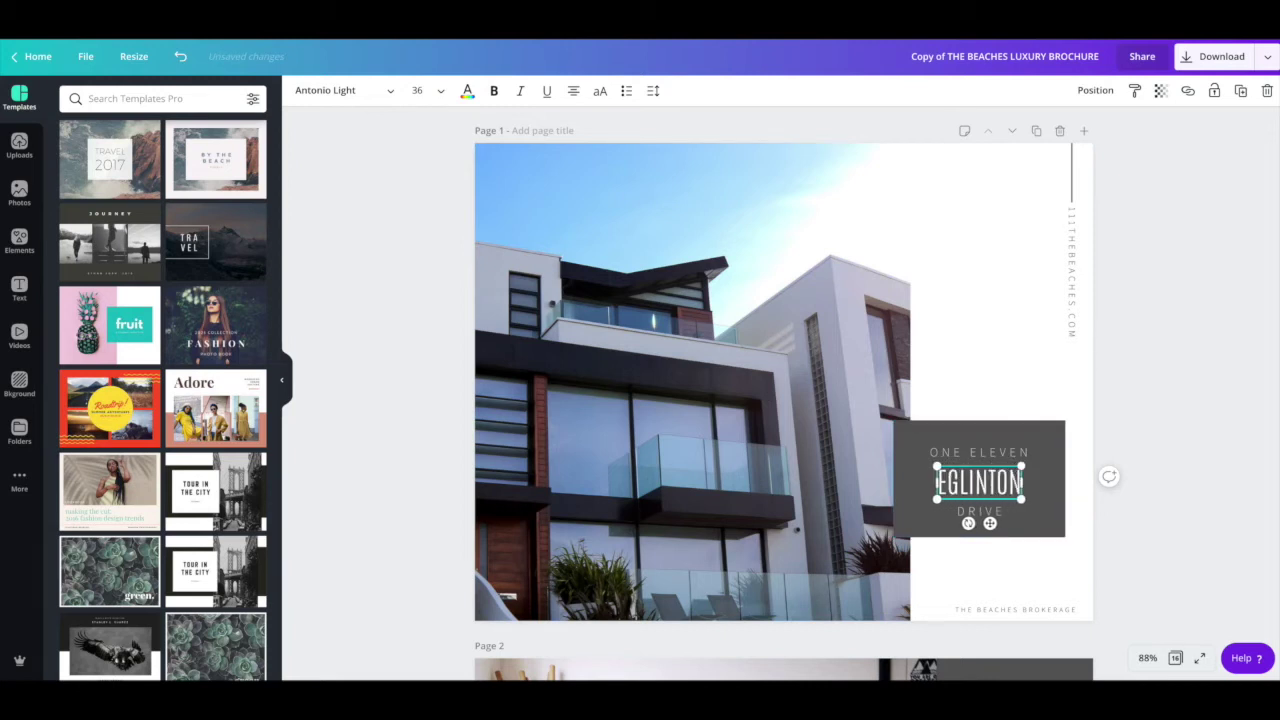
pyautogui.write(' AVENUE')
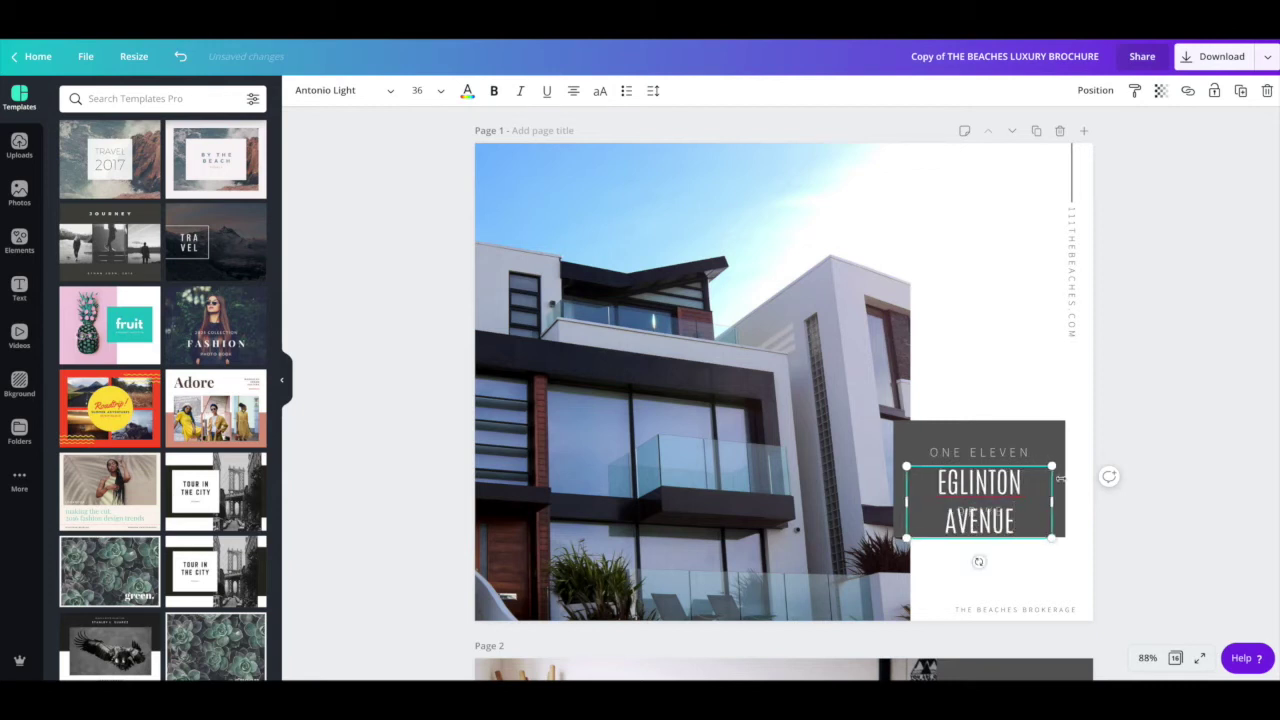
pyautogui.moveTo(1024, 521); pyautogui.dragTo(924, 481)
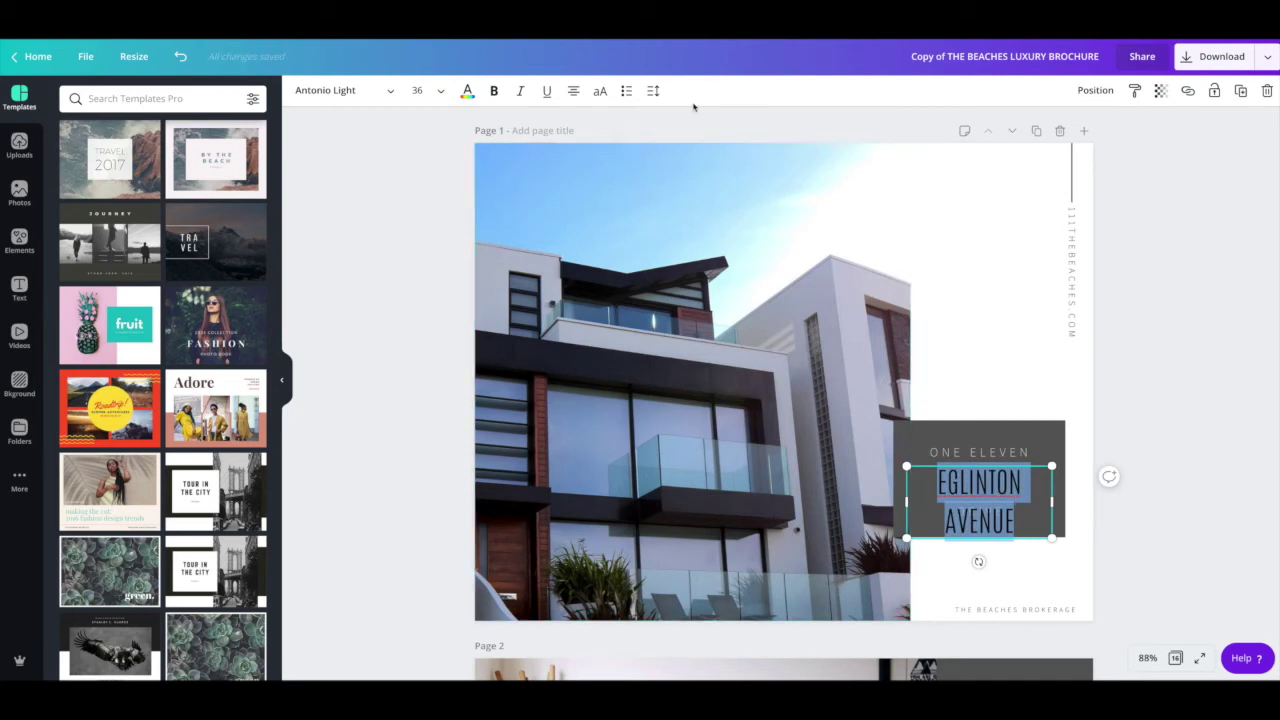
pyautogui.click(653, 91)
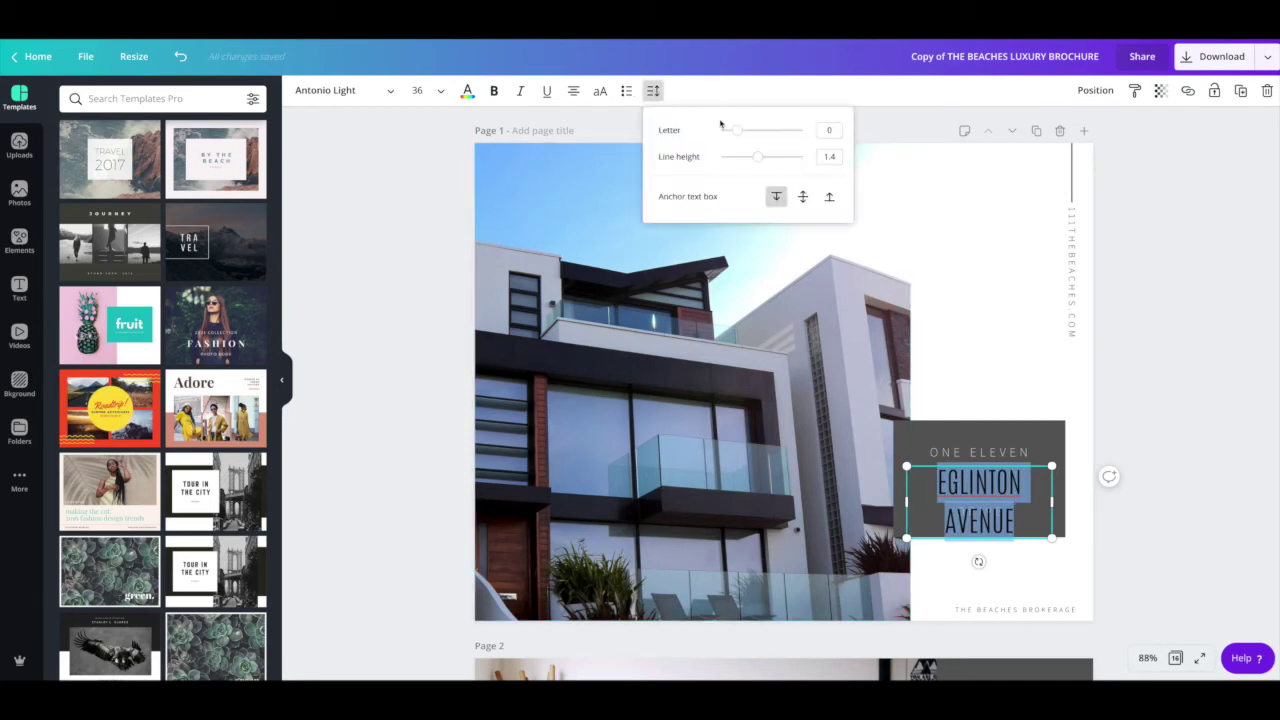
# Step: Adjust EGLINTON AVENUE's letter spacing and set its font size to 28 so it fits one line
pyautogui.moveTo(734, 132); pyautogui.dragTo(731, 131)
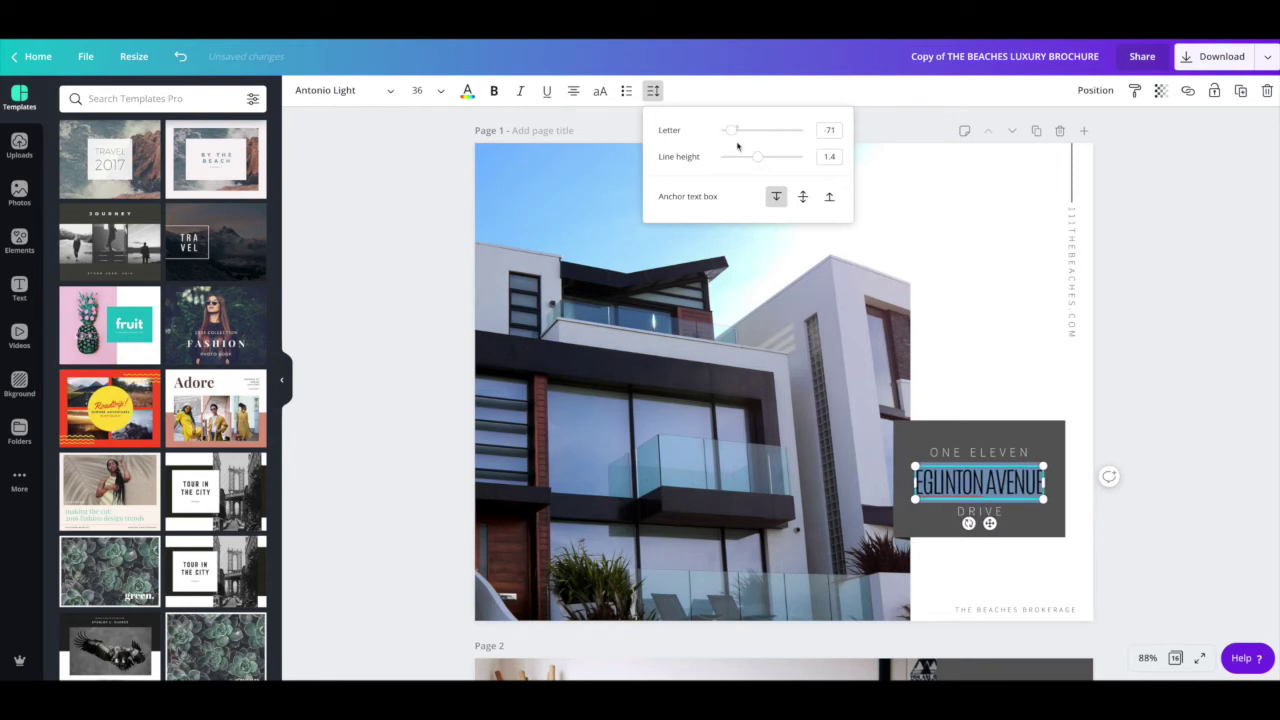
pyautogui.click(442, 93)
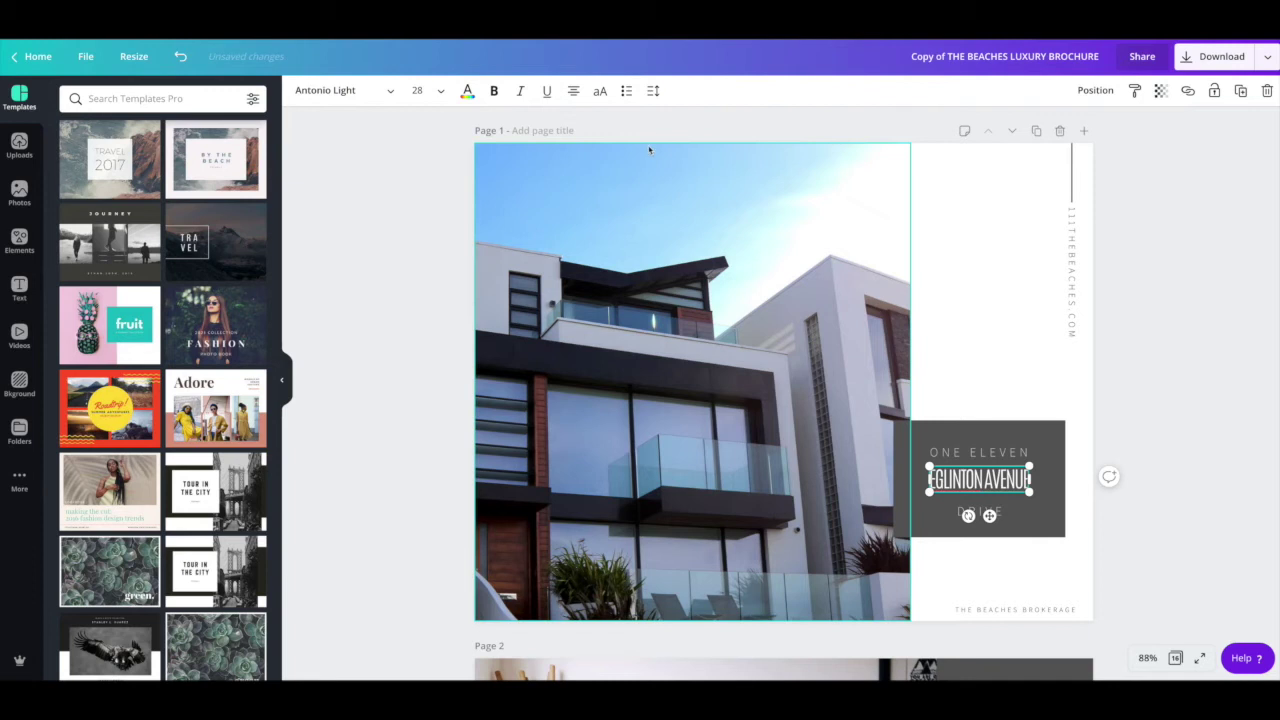
pyautogui.click(652, 90)
pyautogui.moveTo(731, 131)
pyautogui.mouseDown()
pyautogui.moveTo(751, 129)
pyautogui.moveTo(738, 130)
pyautogui.mouseUp()
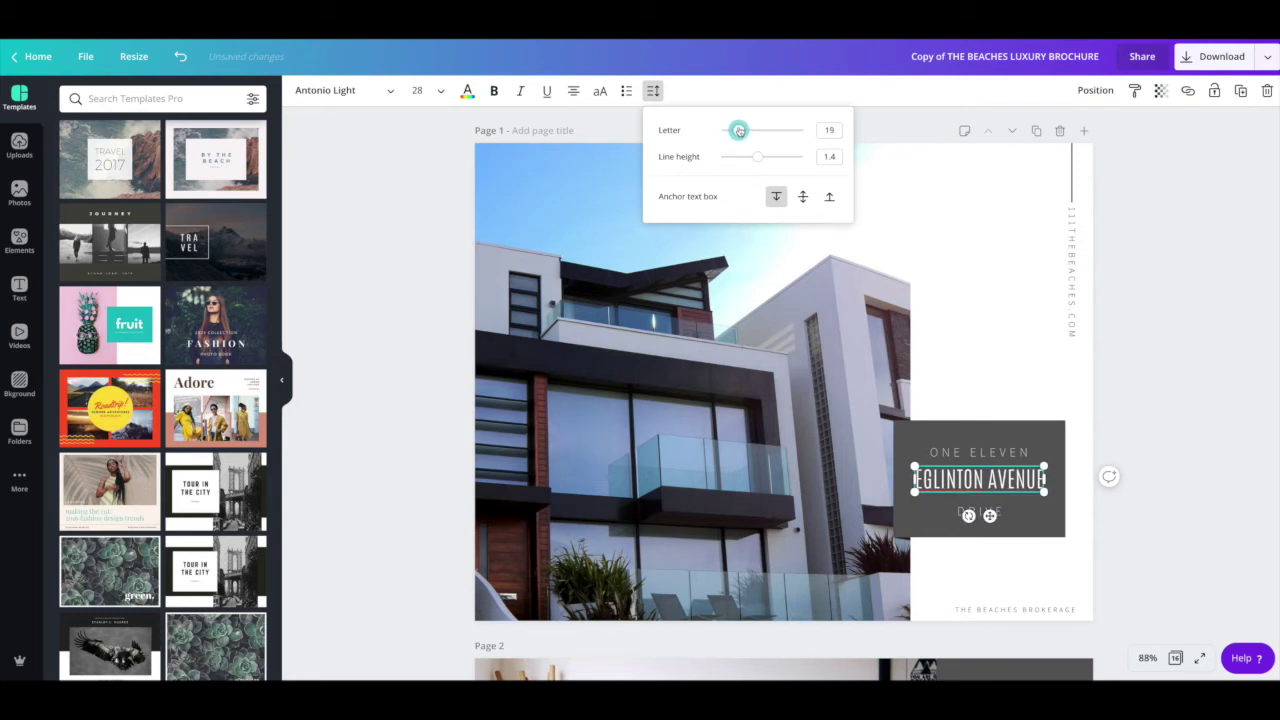
pyautogui.click(380, 336)
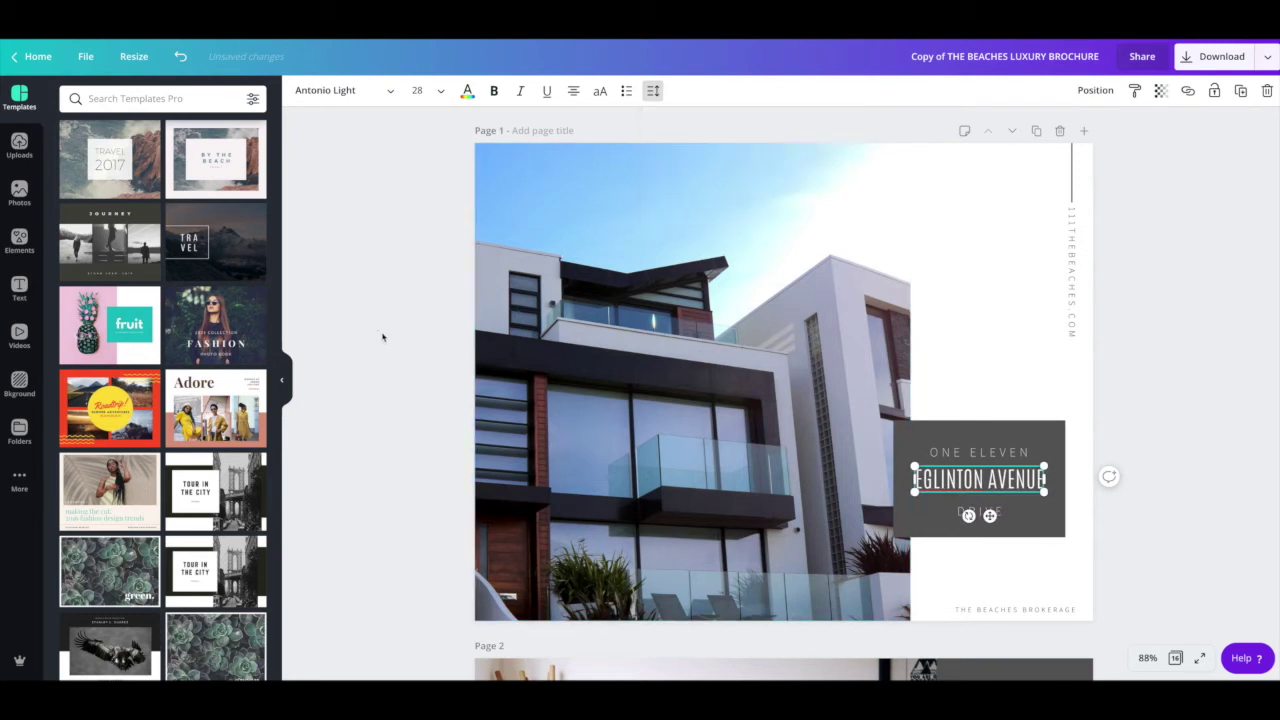
pyautogui.click(980, 480)
pyautogui.click(1150, 505)
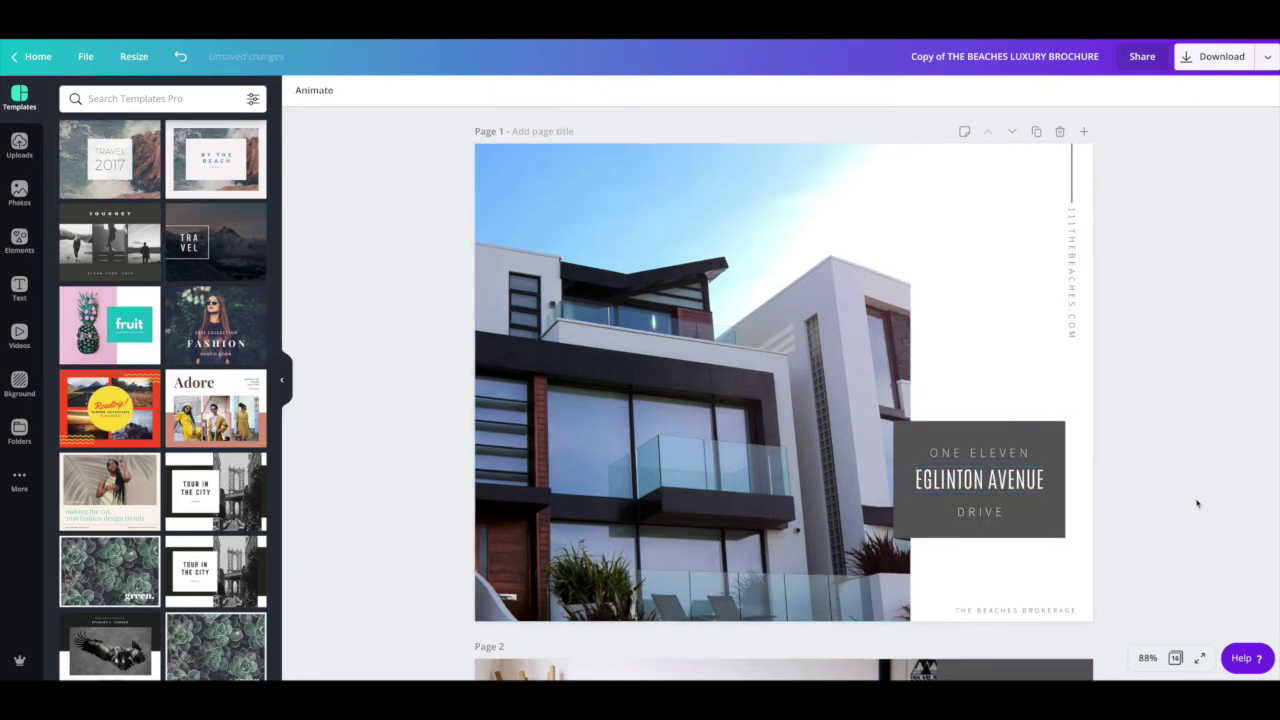
# Step: Colour the EGLINTON AVENUE text light grey from the brand palette
pyautogui.click(944, 481)
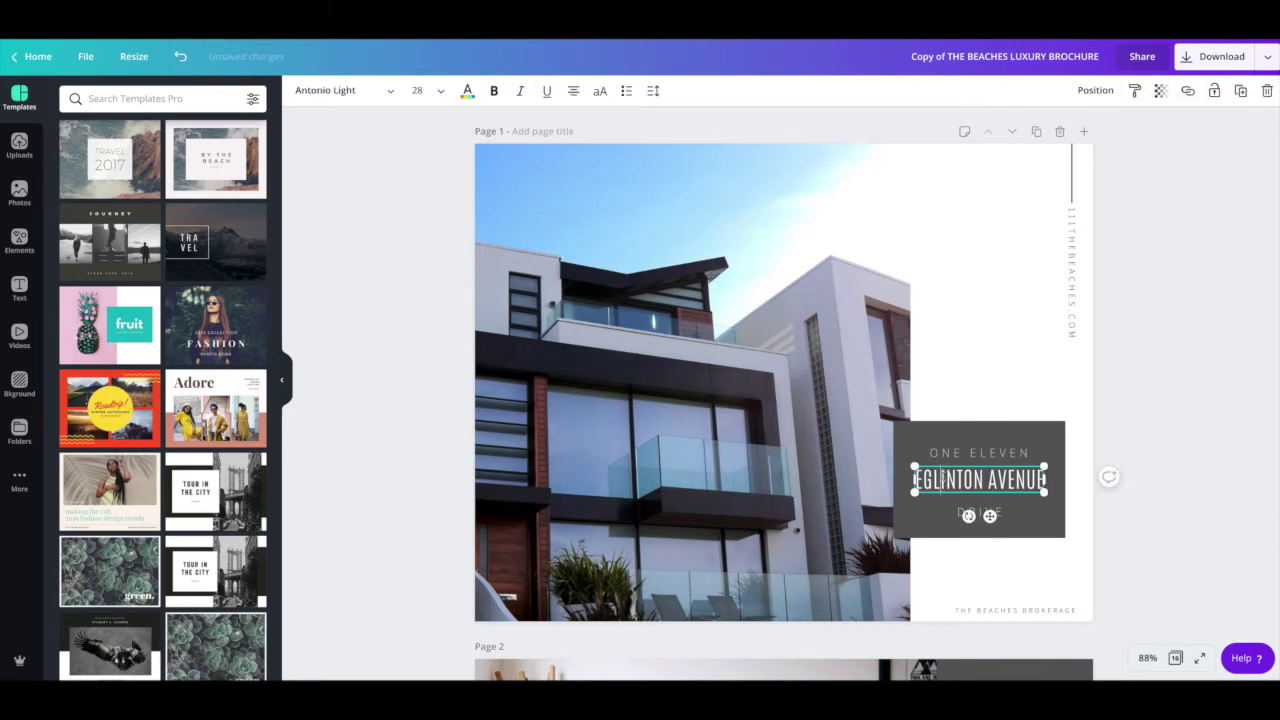
pyautogui.click(944, 481)
pyautogui.click(467, 90)
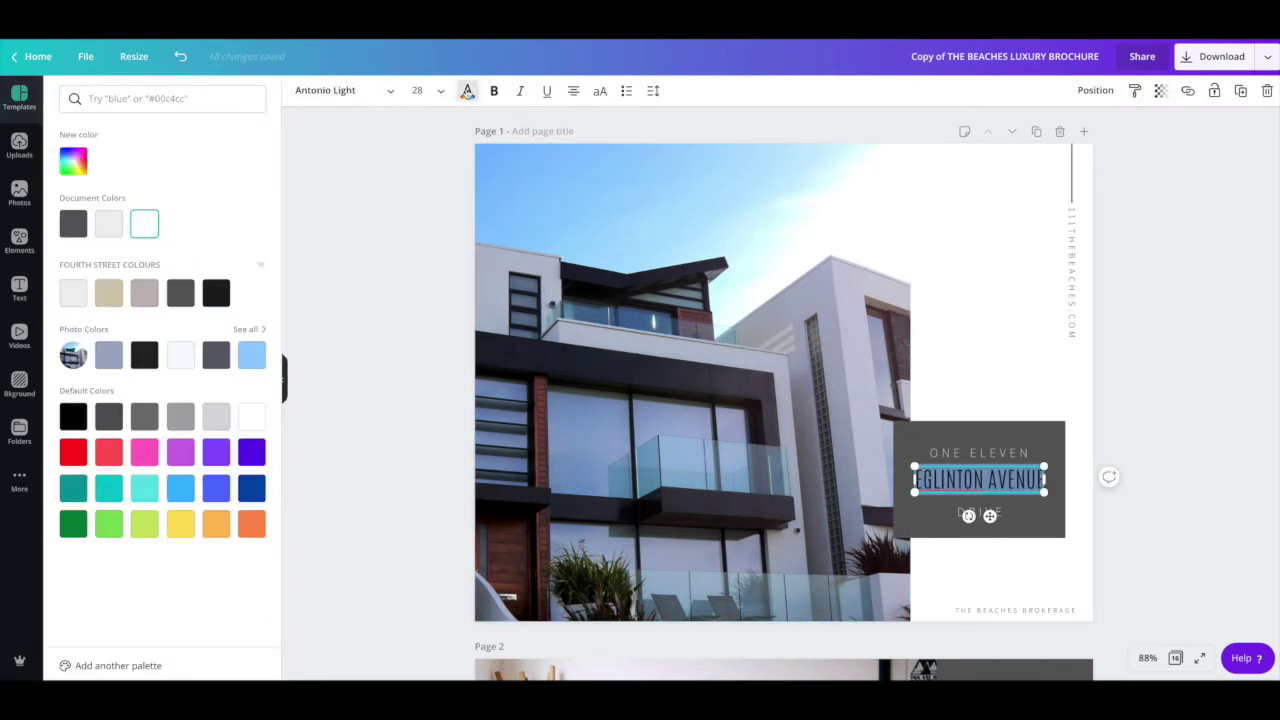
pyautogui.click(109, 224)
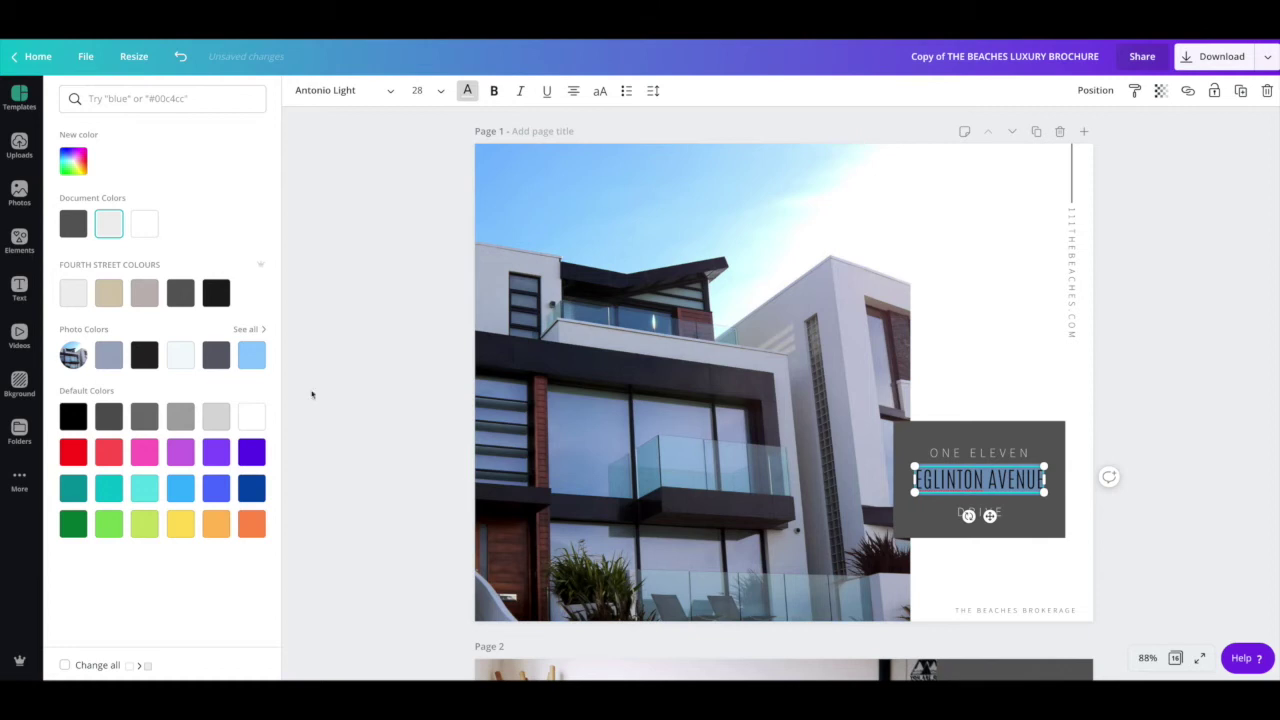
pyautogui.click(73, 292)
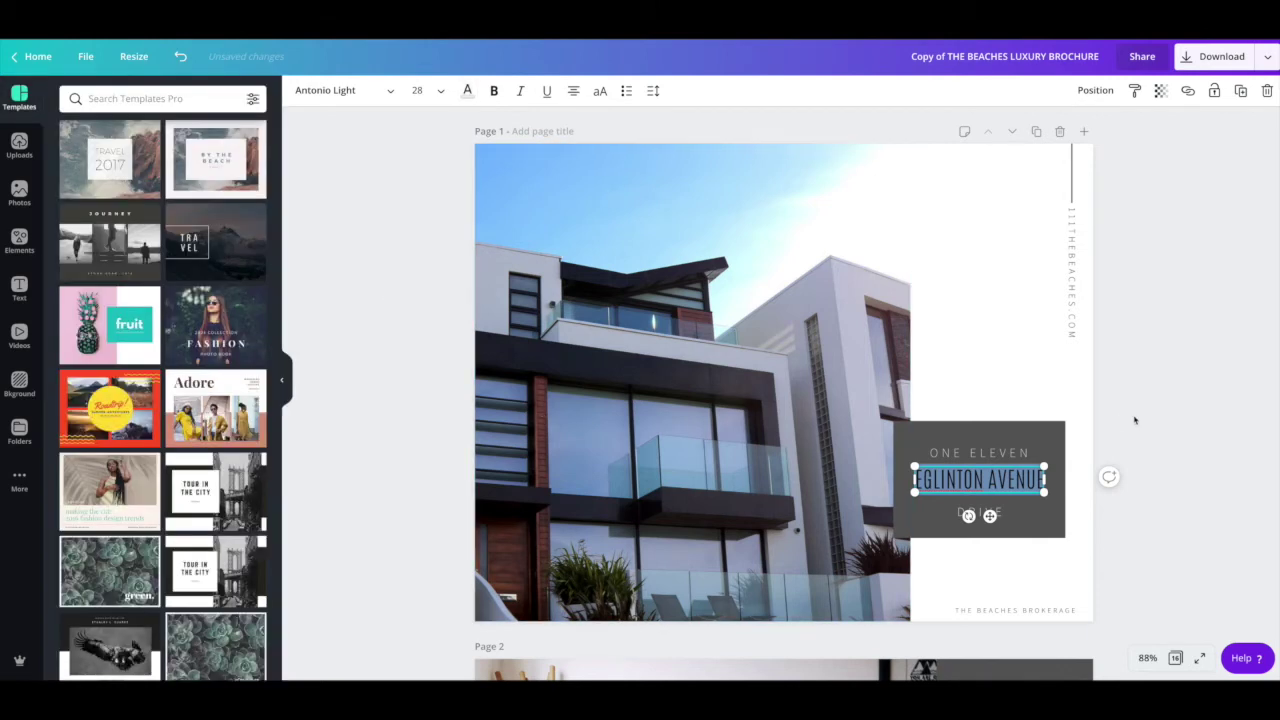
pyautogui.click(1130, 421)
# Step: Nudge the EGLINTON AVENUE text box slightly lower in the grey address block
pyautogui.scroll(-1, 995, 480)
pyautogui.click(997, 446)
pyautogui.moveTo(997, 446); pyautogui.dragTo(997, 450)
pyautogui.click(381, 383)
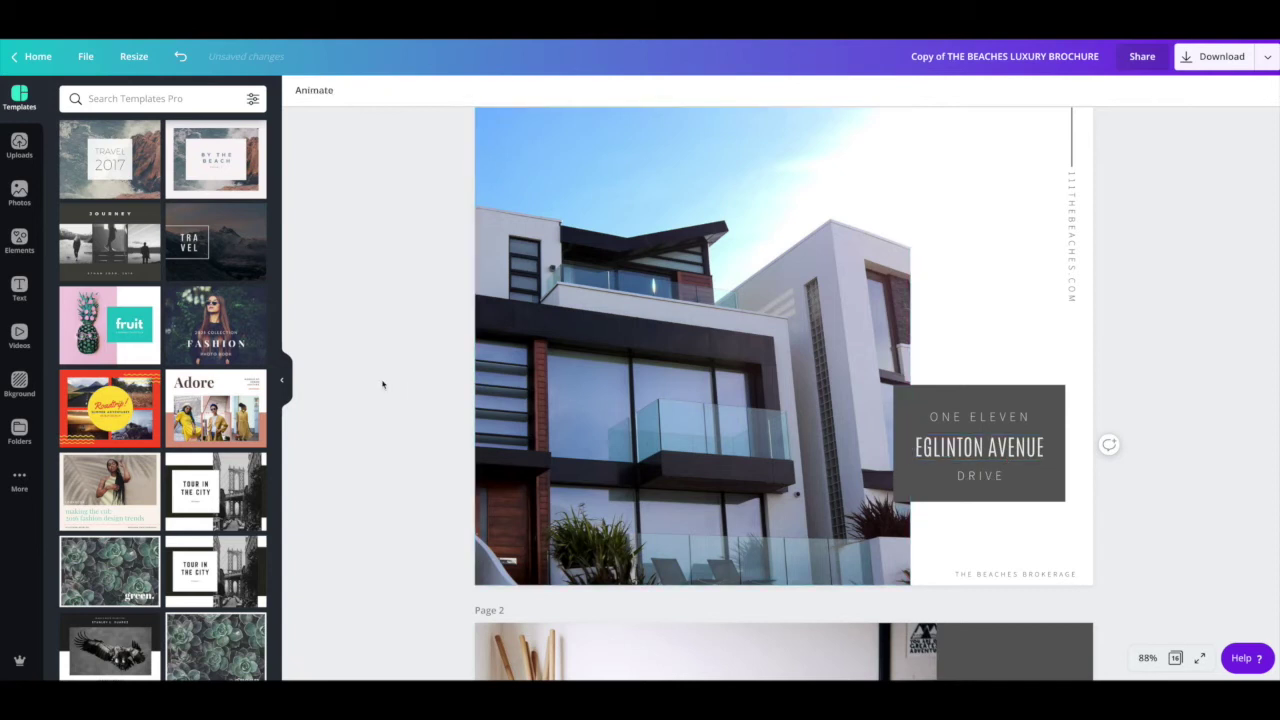
pyautogui.scroll(1, 945, 330)
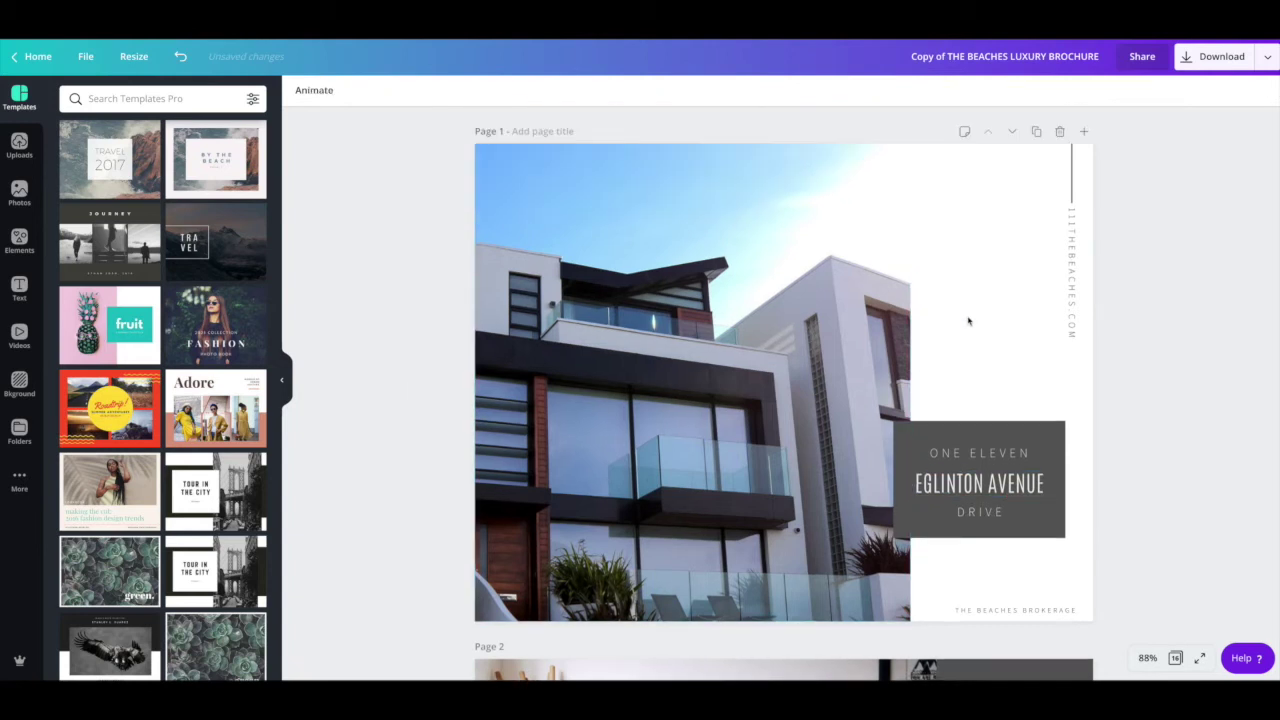
# Step: Delete page 1's thin vertical line above the website, then undo to restore it
pyautogui.click(1072, 175)
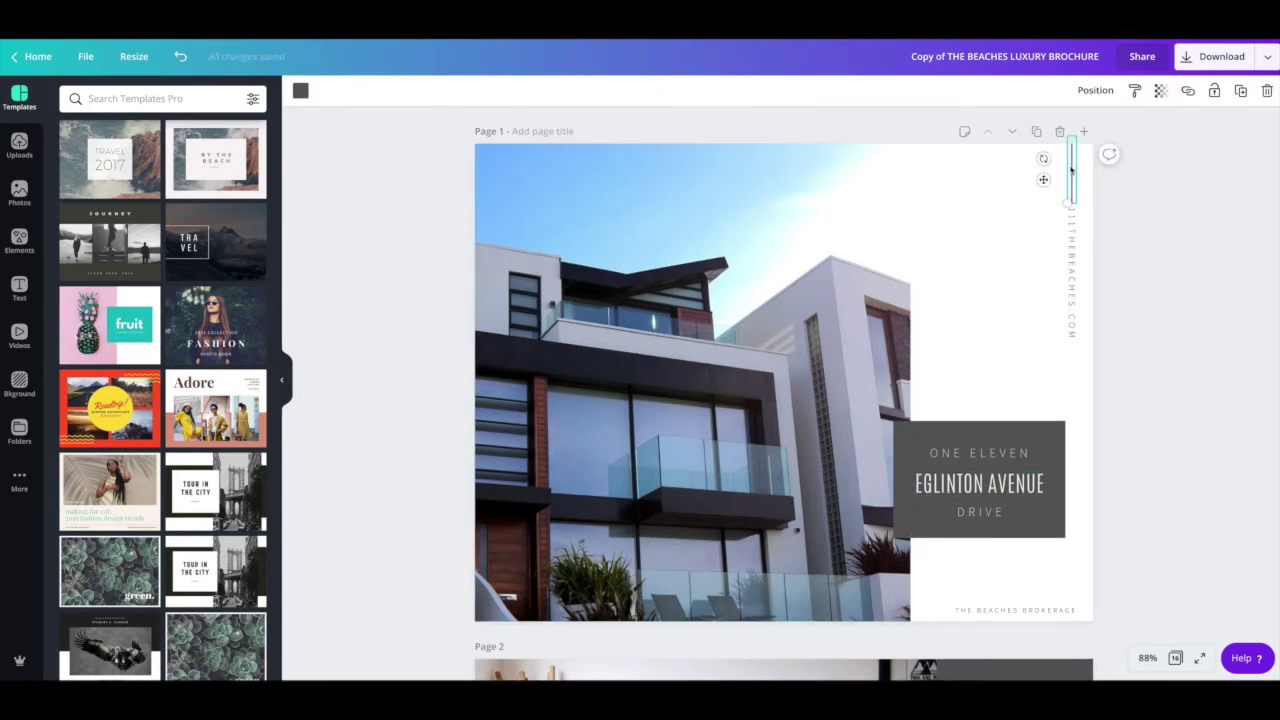
pyautogui.press('Delete')
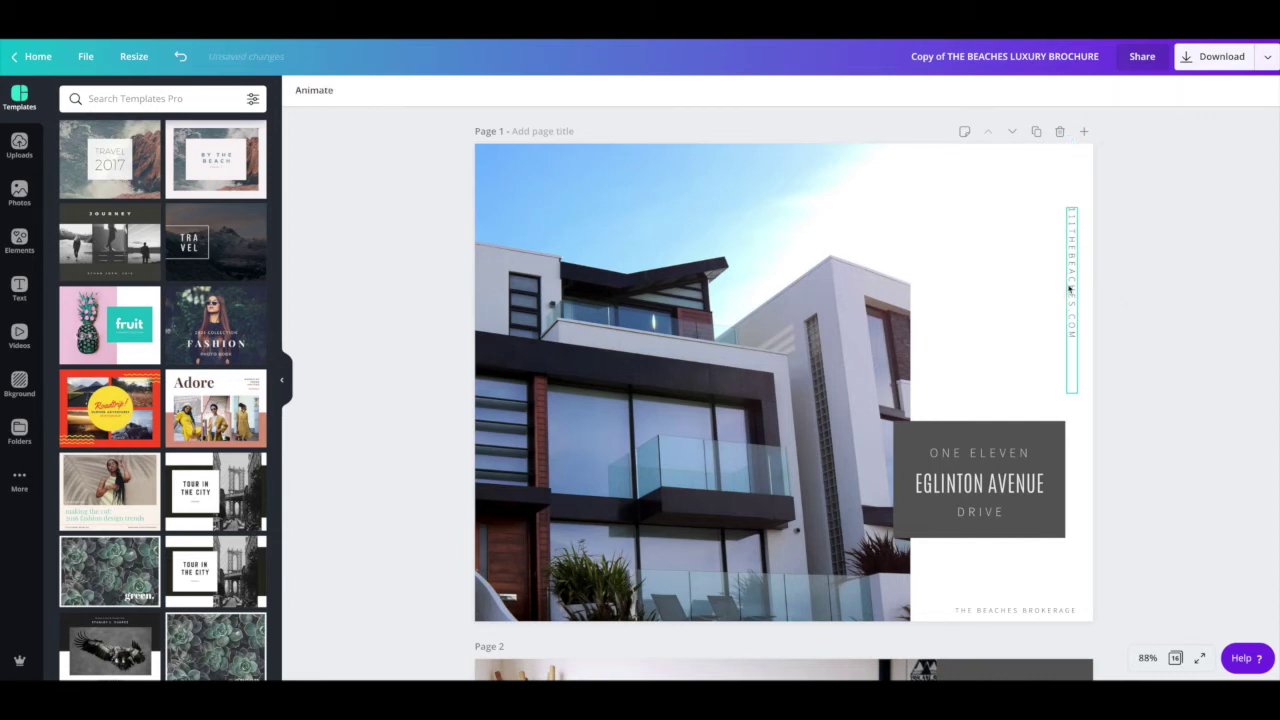
pyautogui.hotkey('ctrl', 'z')
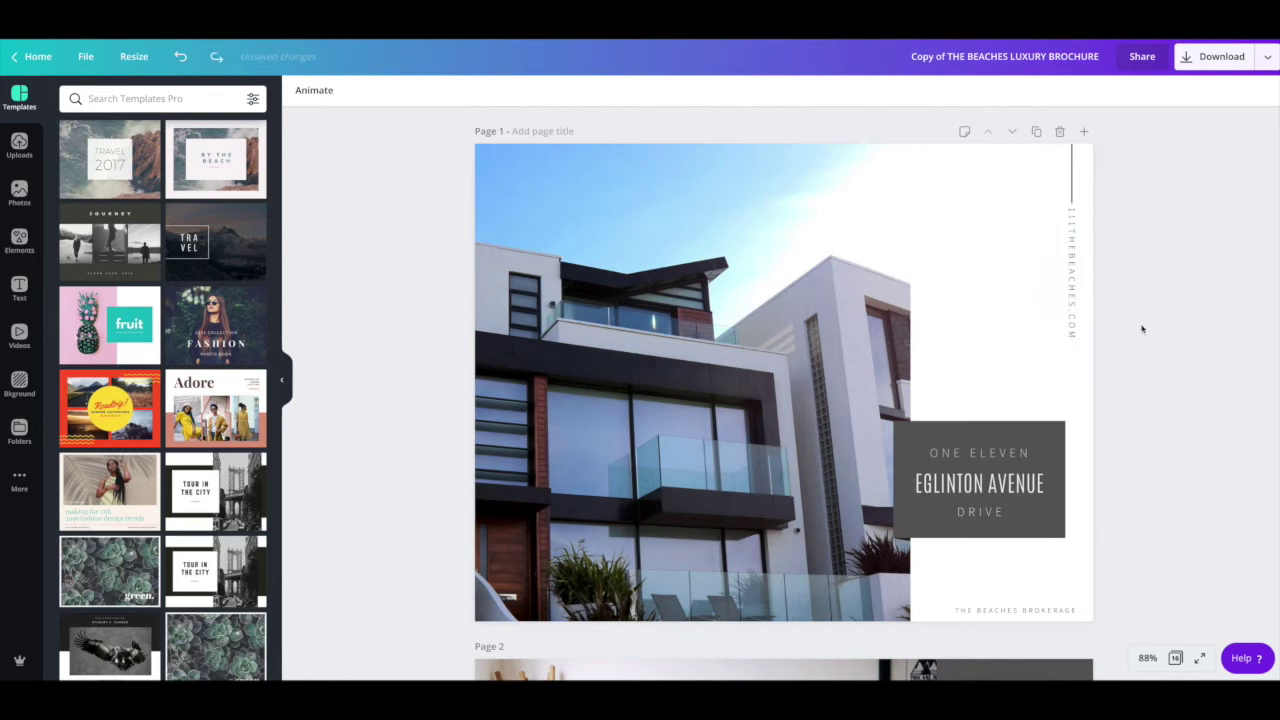
# Step: Move to page 3 and check its THE BEACHES BROKERAGE PRESENTS header and description text
pyautogui.scroll(-2, 990, 355)
pyautogui.scroll(-18, 990, 353)
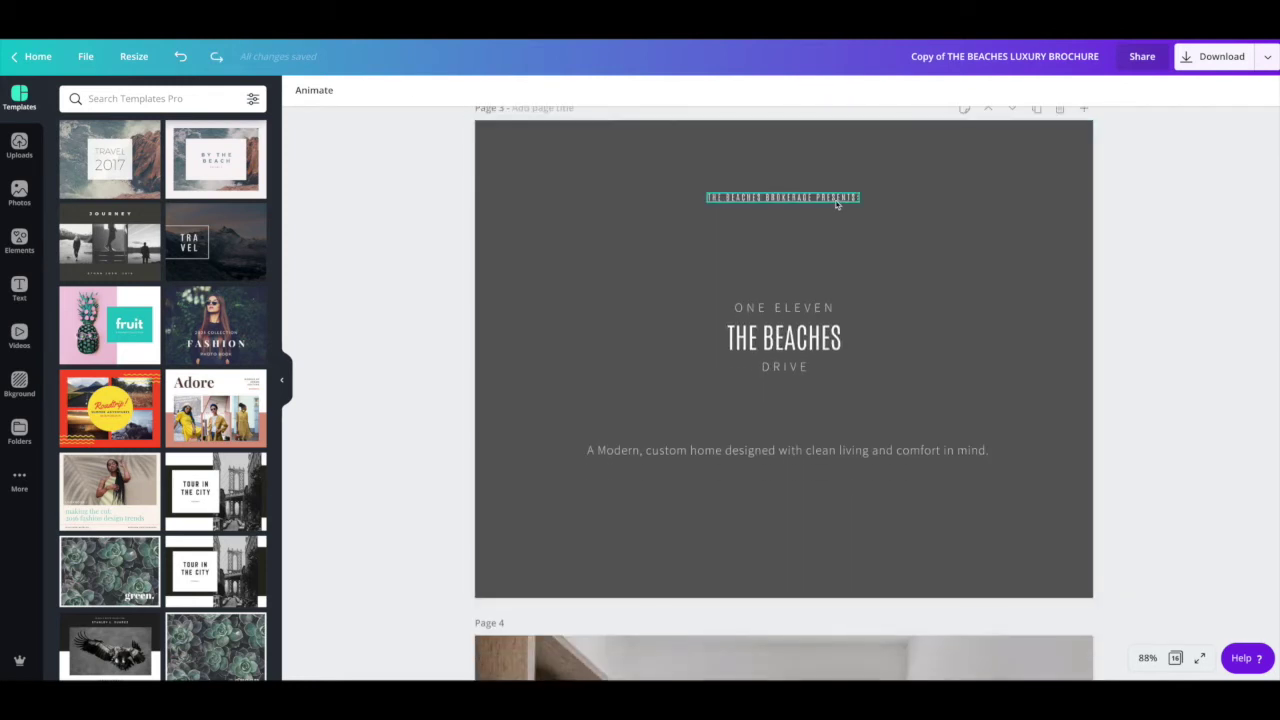
pyautogui.click(837, 203)
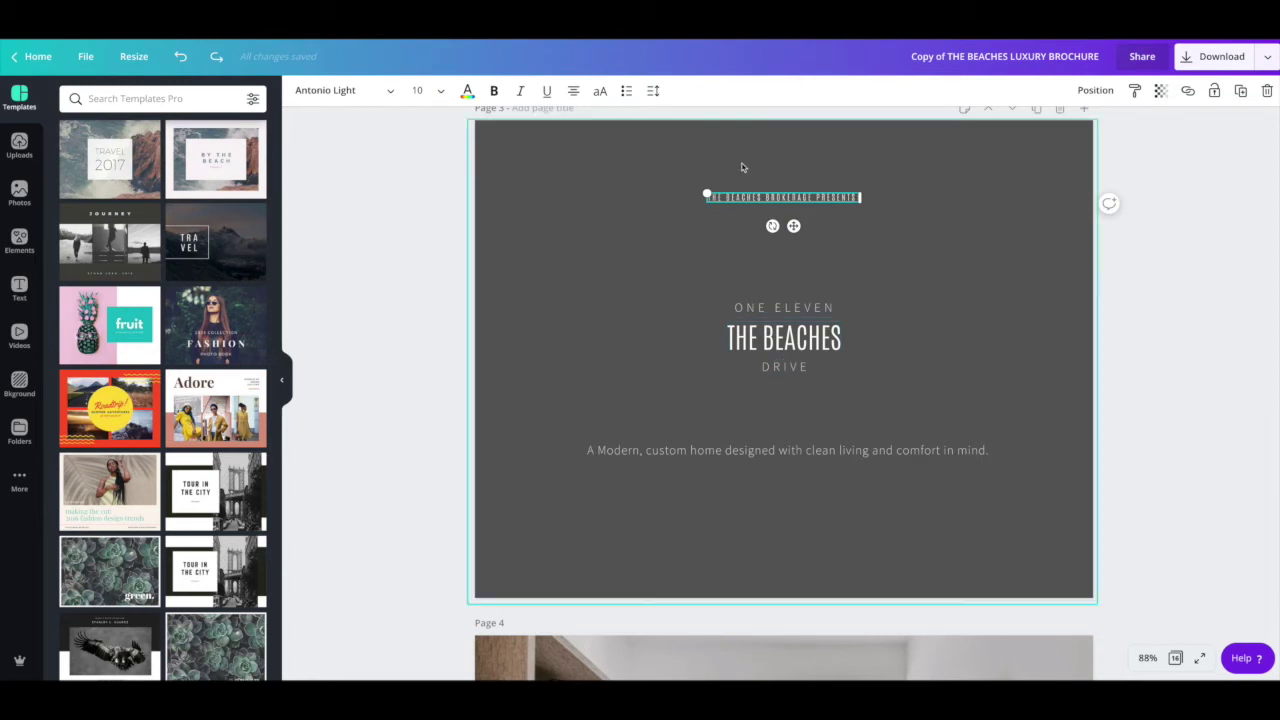
pyautogui.scroll(-1, 783, 320)
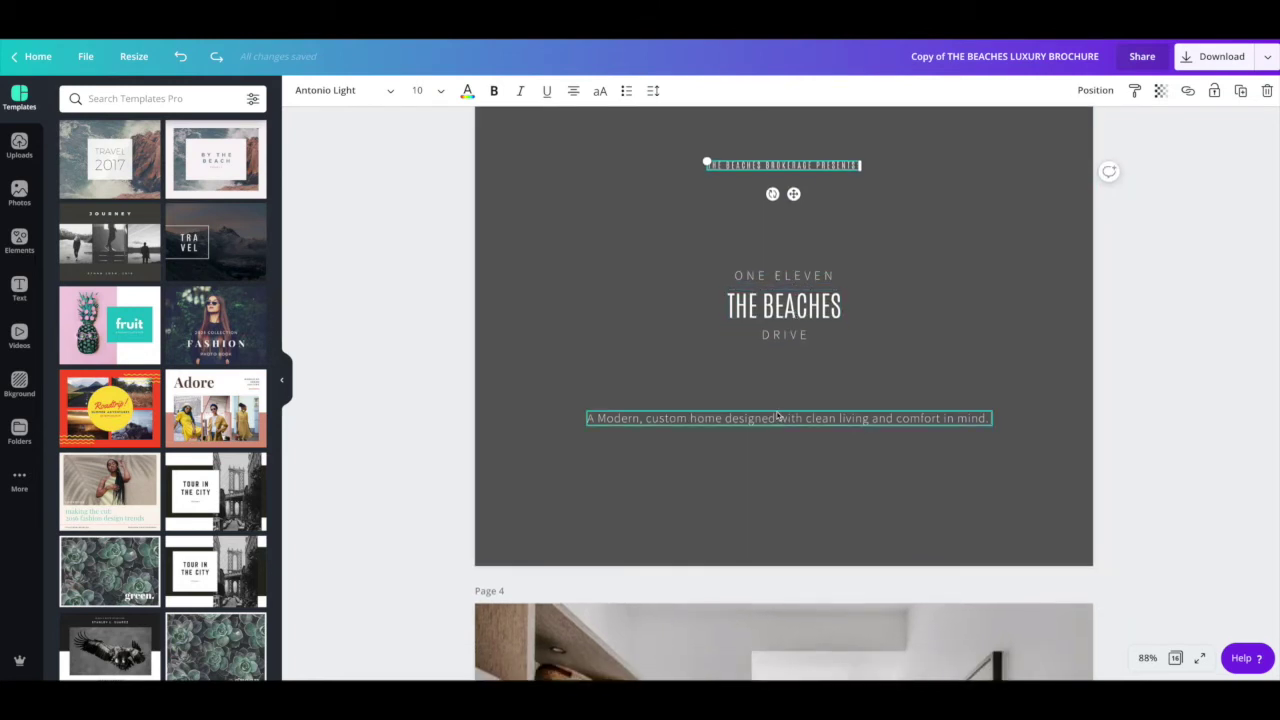
pyautogui.scroll(-1, 778, 416)
pyautogui.click(765, 377)
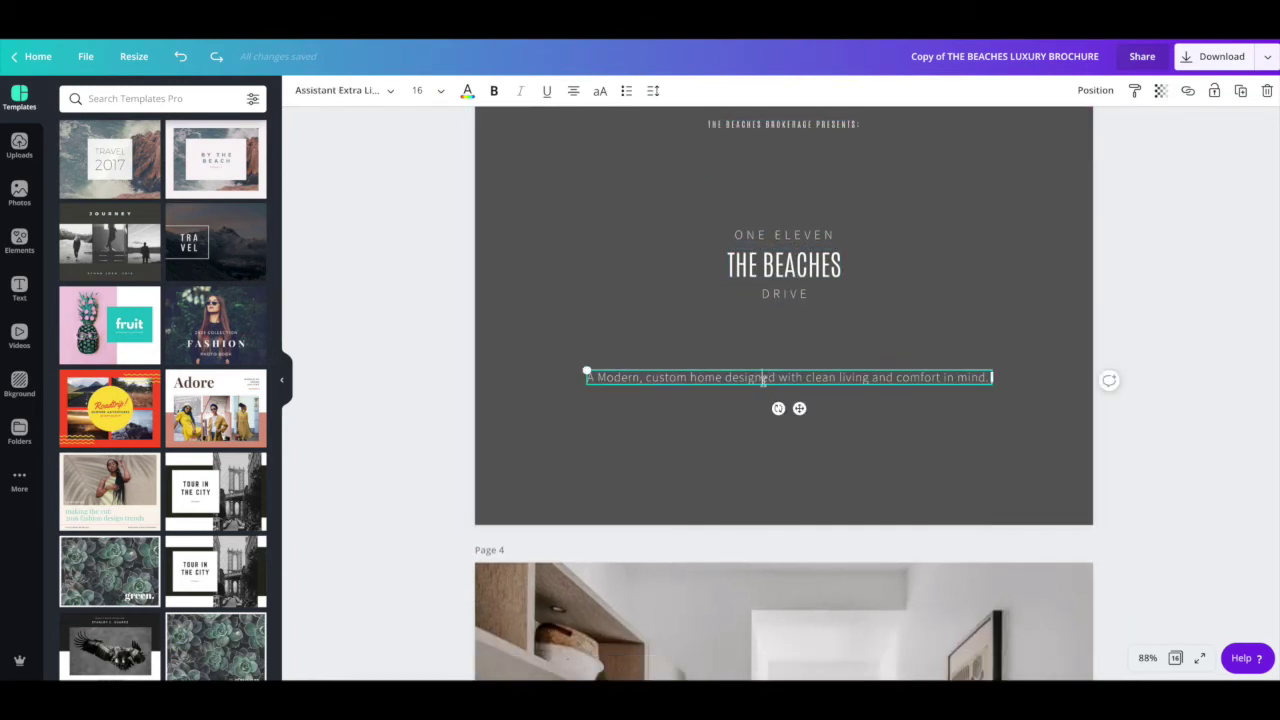
pyautogui.click(723, 423)
# Step: Review the pages down to page 6, checking the MAIN FLOOR heading and 895SQFT text
pyautogui.scroll(-5, 720, 423)
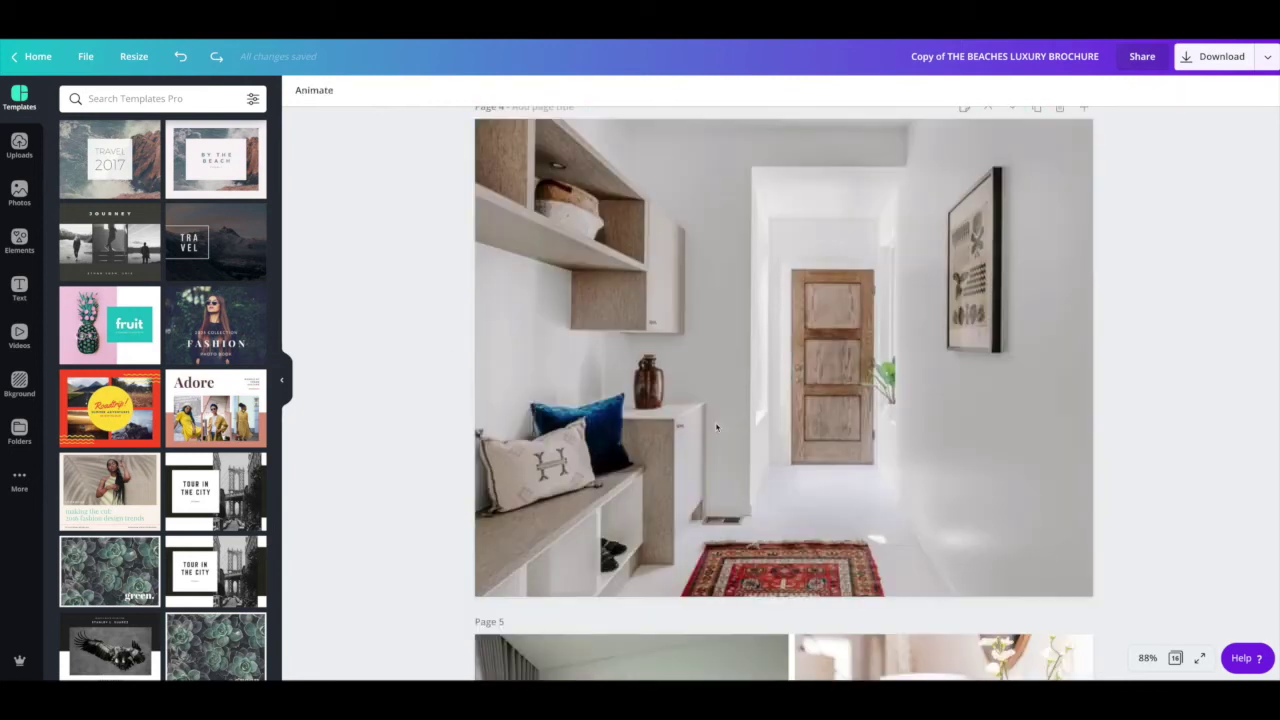
pyautogui.scroll(-6, 716, 427)
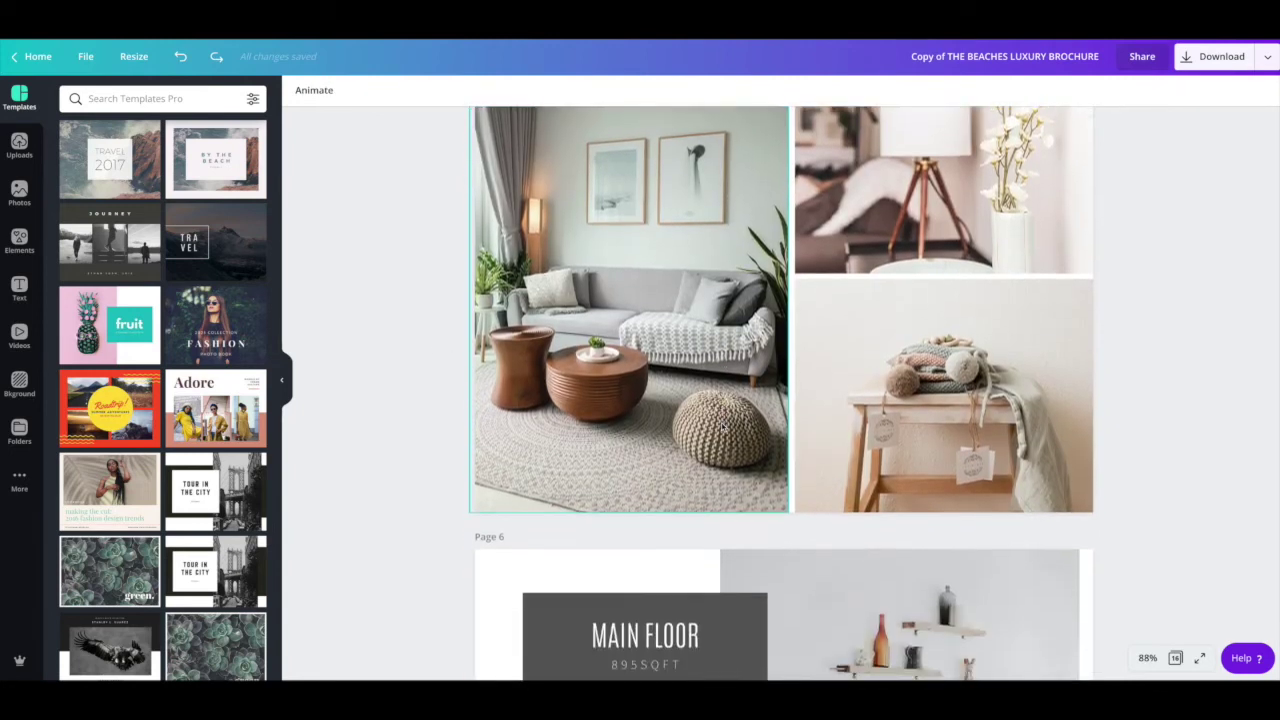
pyautogui.scroll(-4, 720, 423)
pyautogui.scroll(-1, 665, 384)
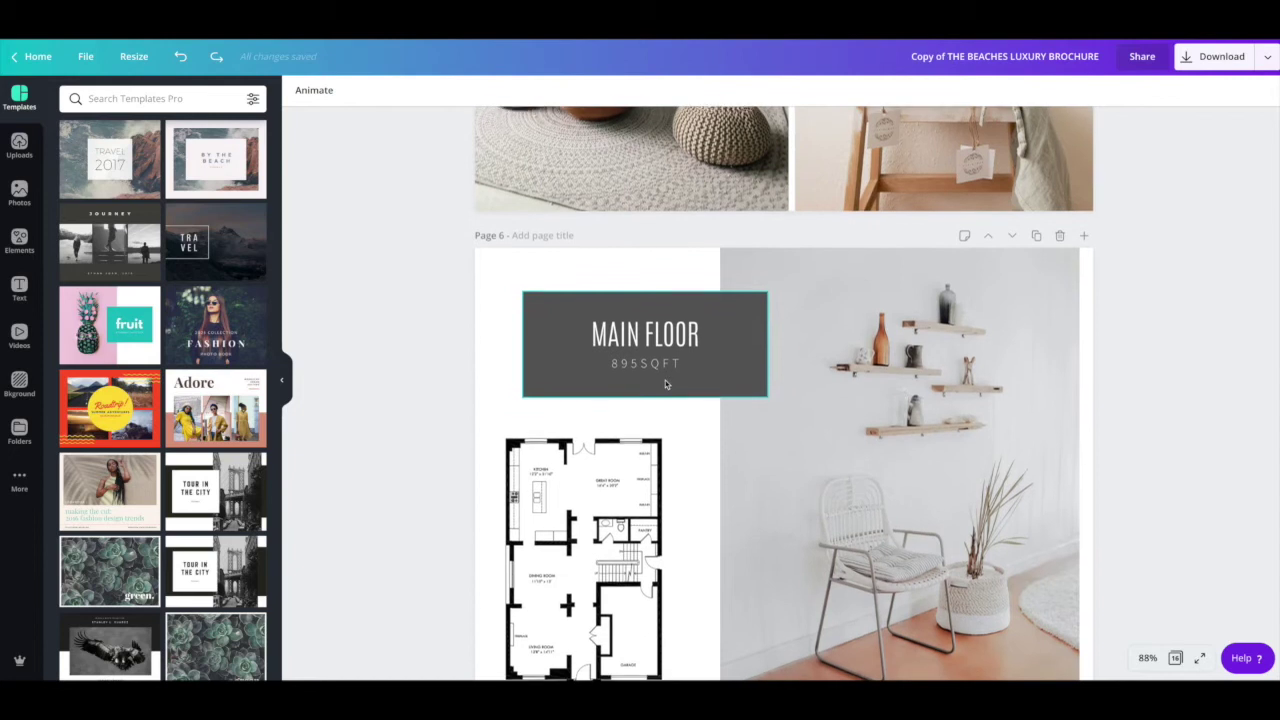
pyautogui.scroll(-2, 671, 371)
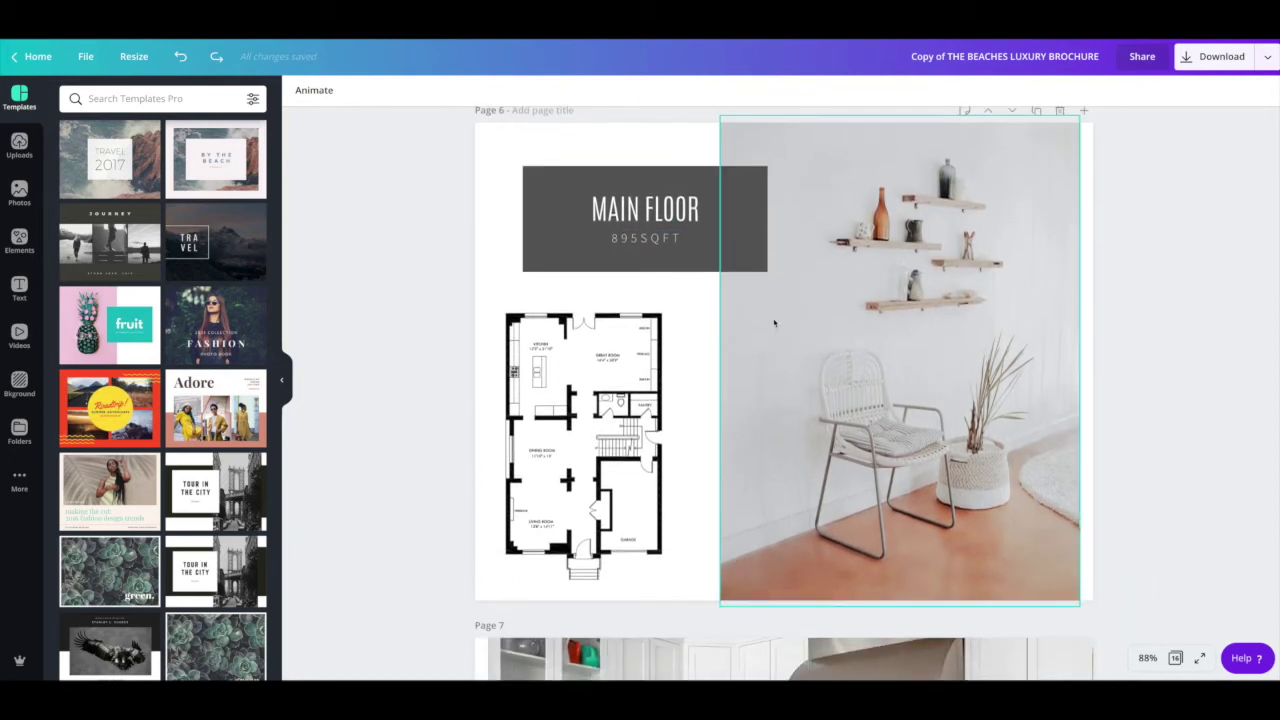
pyautogui.click(672, 214)
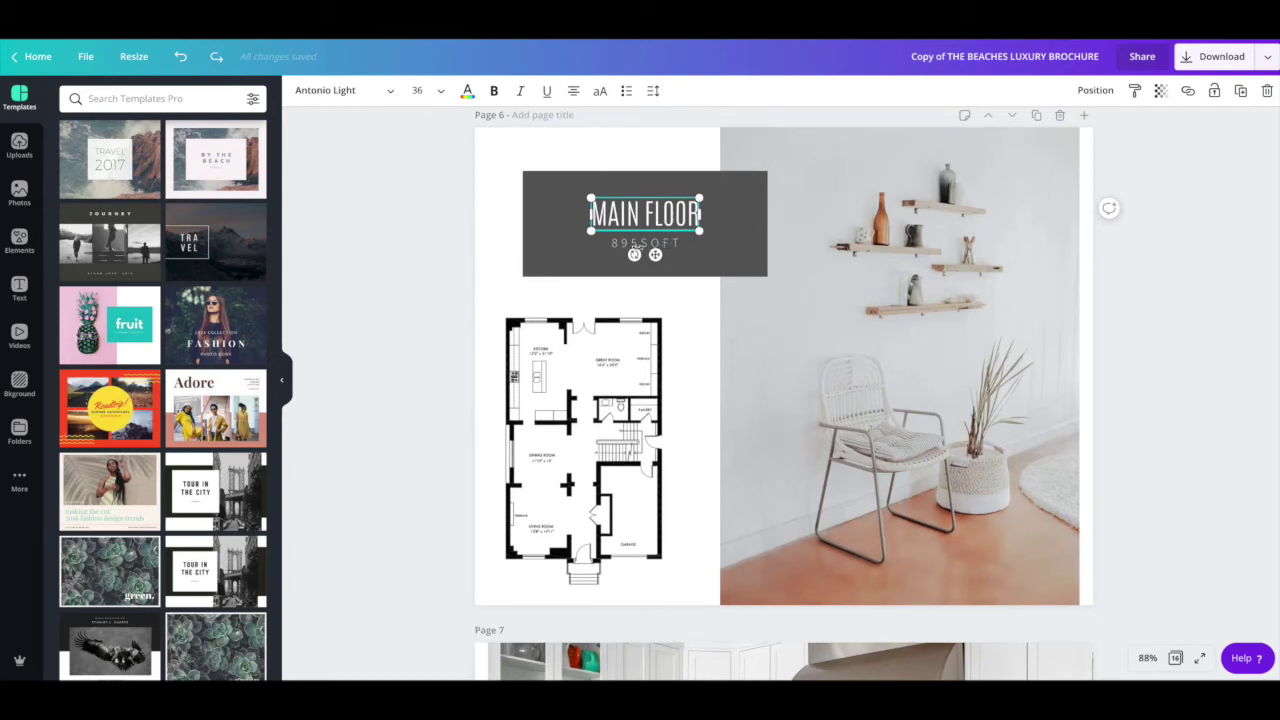
pyautogui.click(633, 243)
# Step: Scroll to page 8 and select the MAIN FLOOR HIGHLIGHTS list
pyautogui.scroll(-1, 905, 334)
pyautogui.scroll(-10, 905, 334)
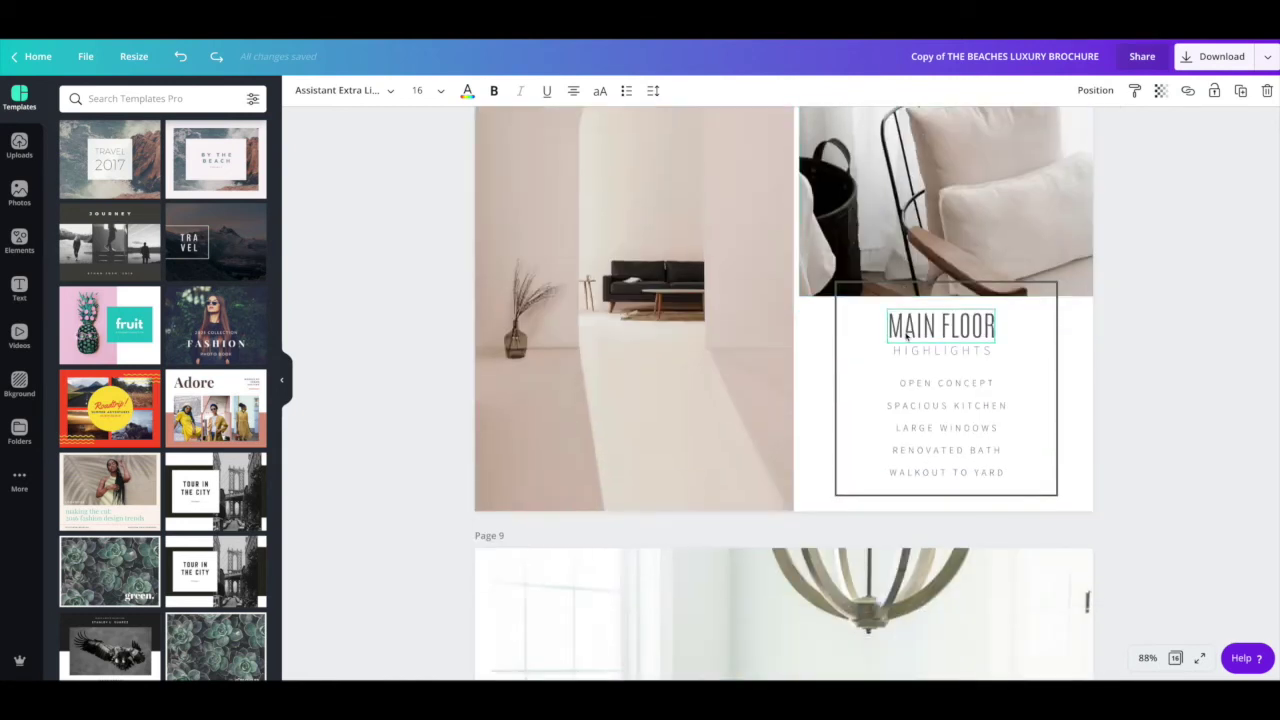
pyautogui.click(940, 421)
# Step: Replace the highlights list with 'This majestic home sits on 43 acres of prime land.'
pyautogui.moveTo(903, 382); pyautogui.dragTo(1000, 471)
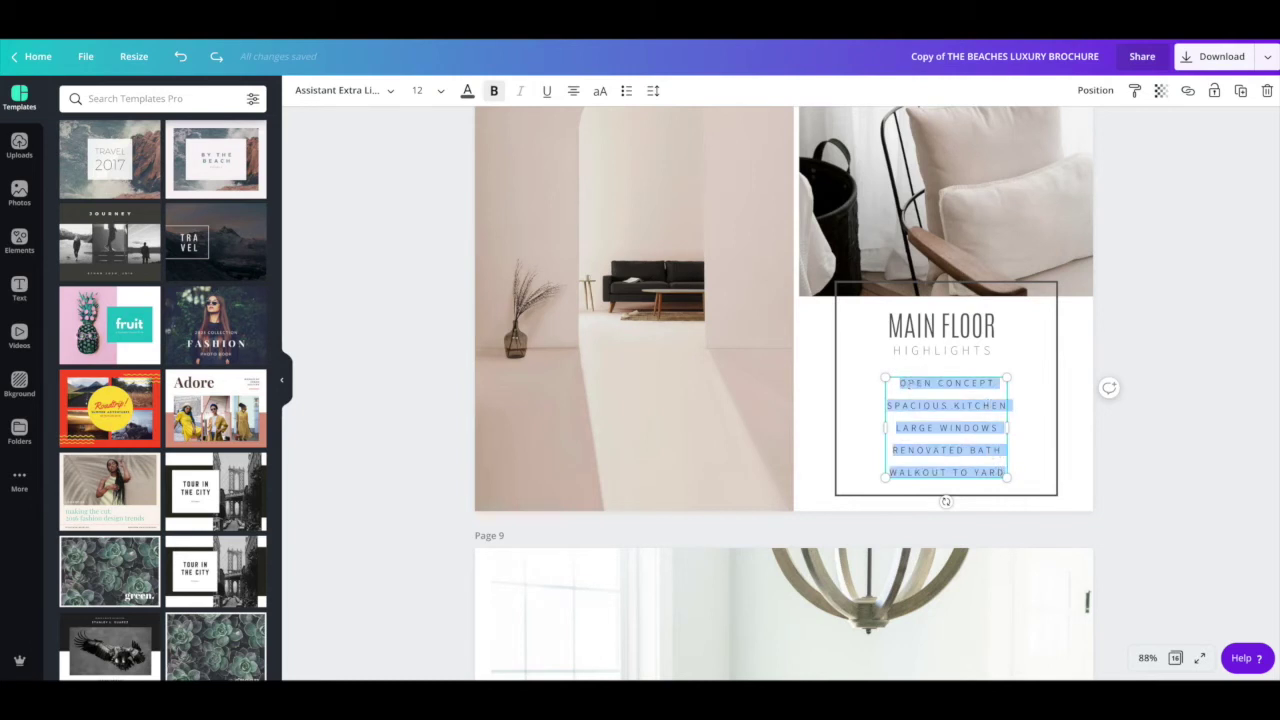
pyautogui.press('BackSpace')
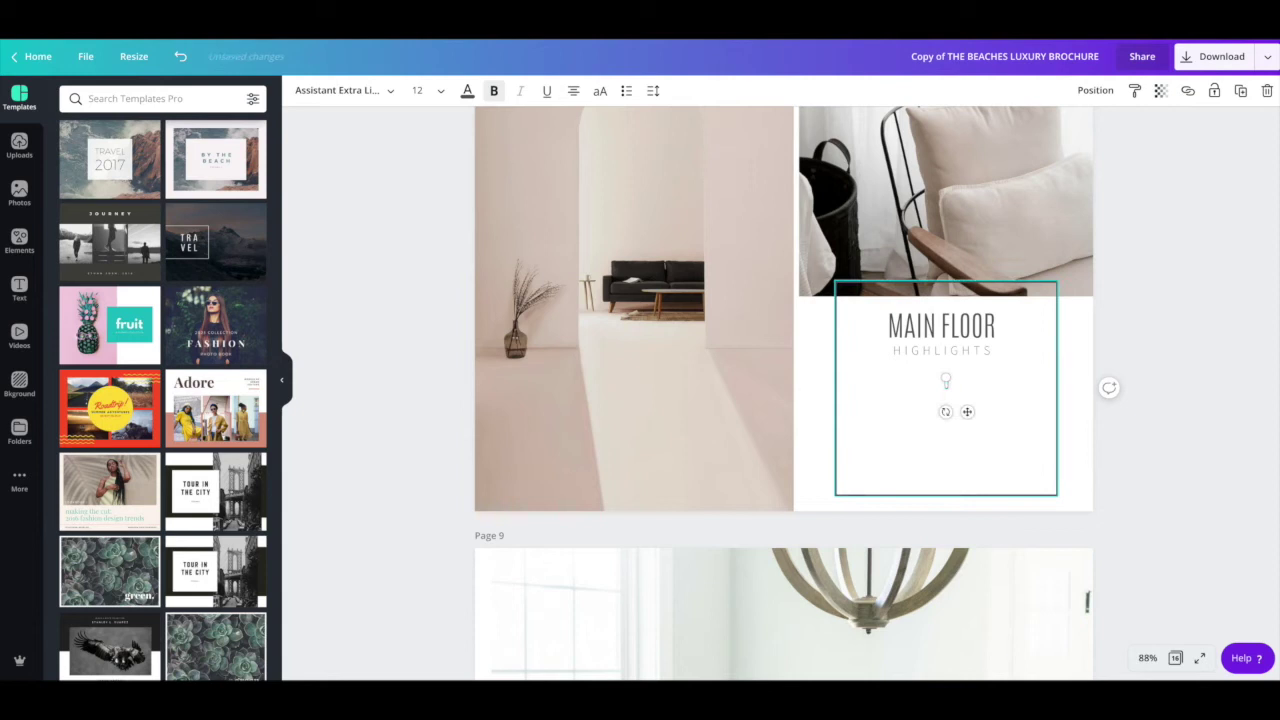
pyautogui.write('this magestic')
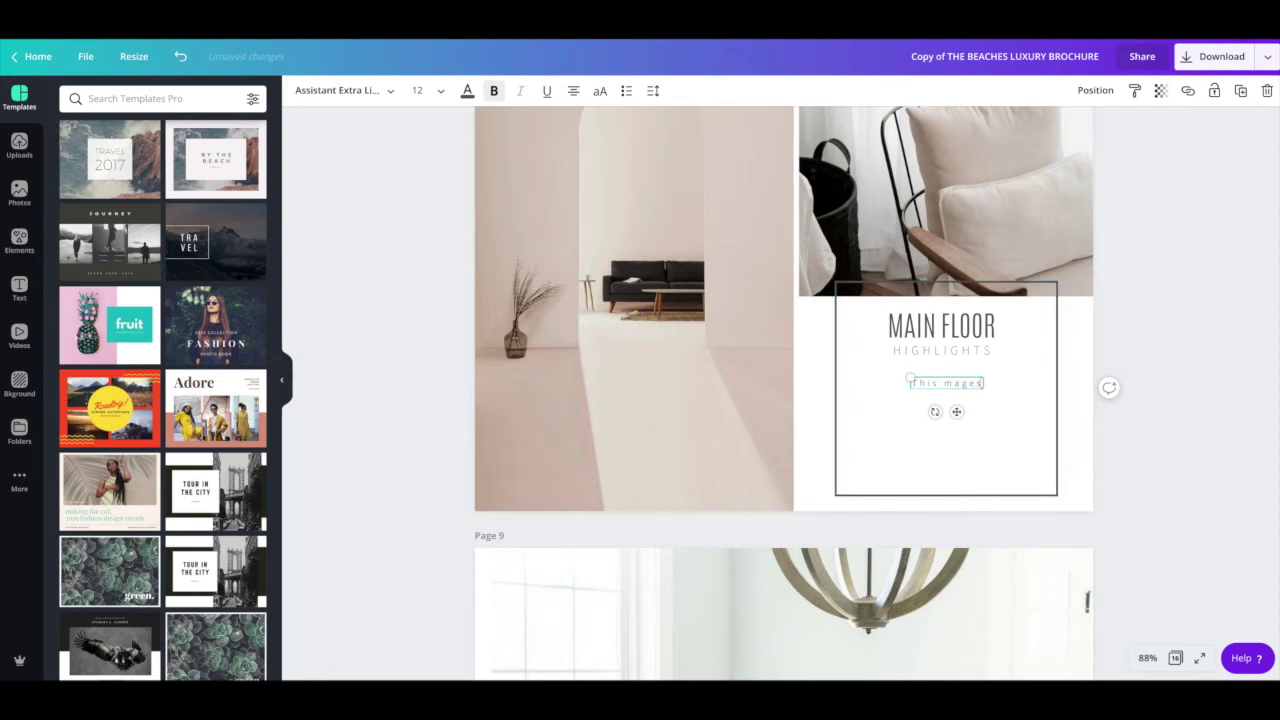
pyautogui.press('BackSpace')
pyautogui.press('BackSpace')
pyautogui.press('BackSpace')
pyautogui.press('BackSpace')
pyautogui.press('BackSpace')
pyautogui.press('BackSpace')
pyautogui.write('jestic home sits on 43 acr')
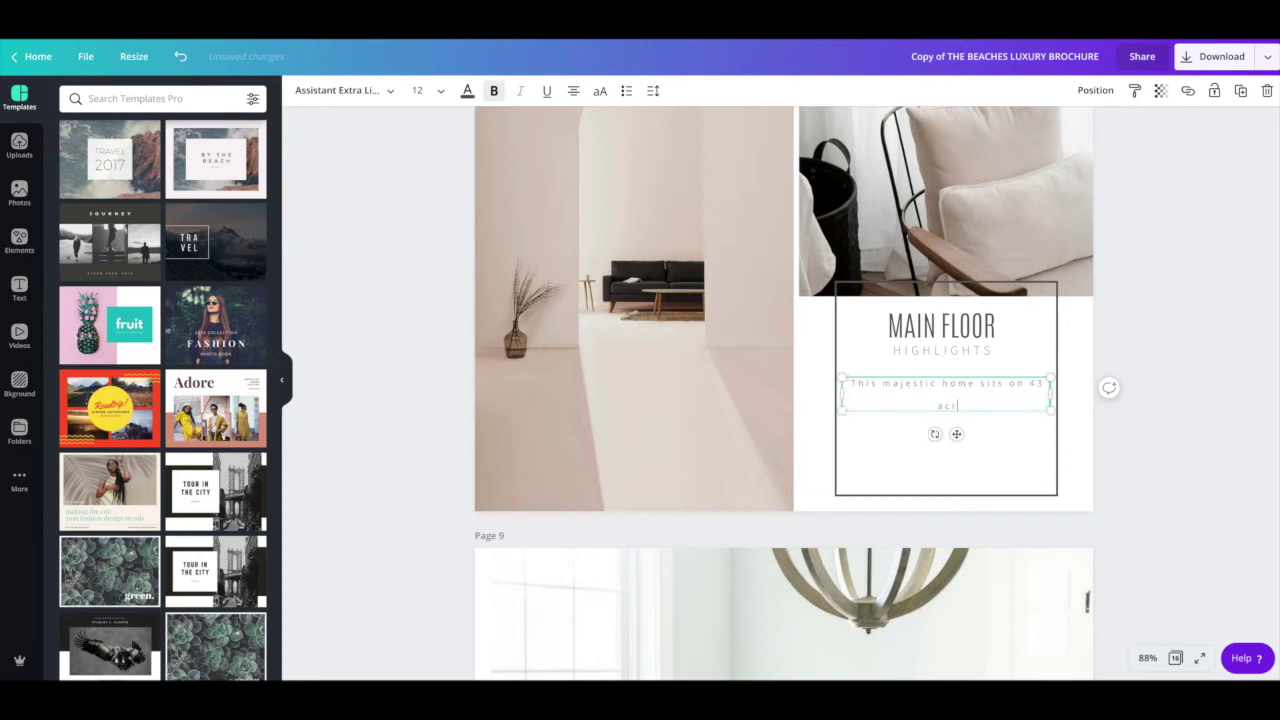
pyautogui.write('es of prime ')
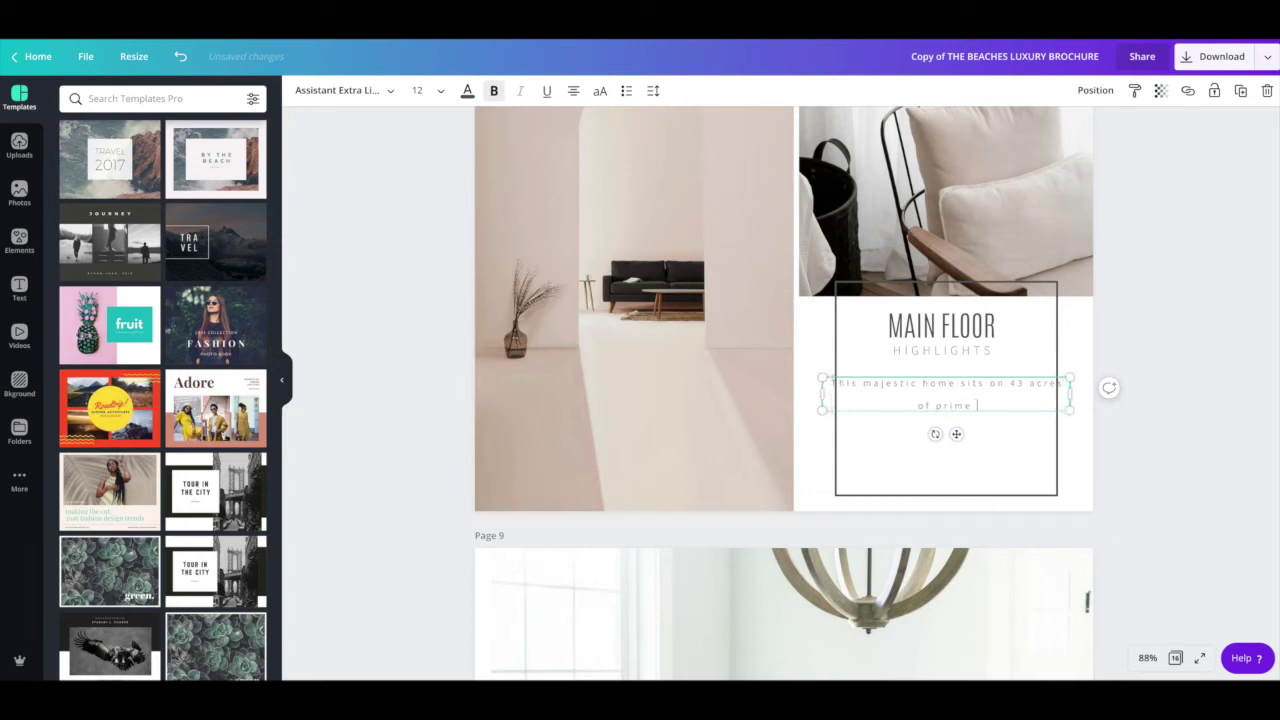
pyautogui.write('land.')
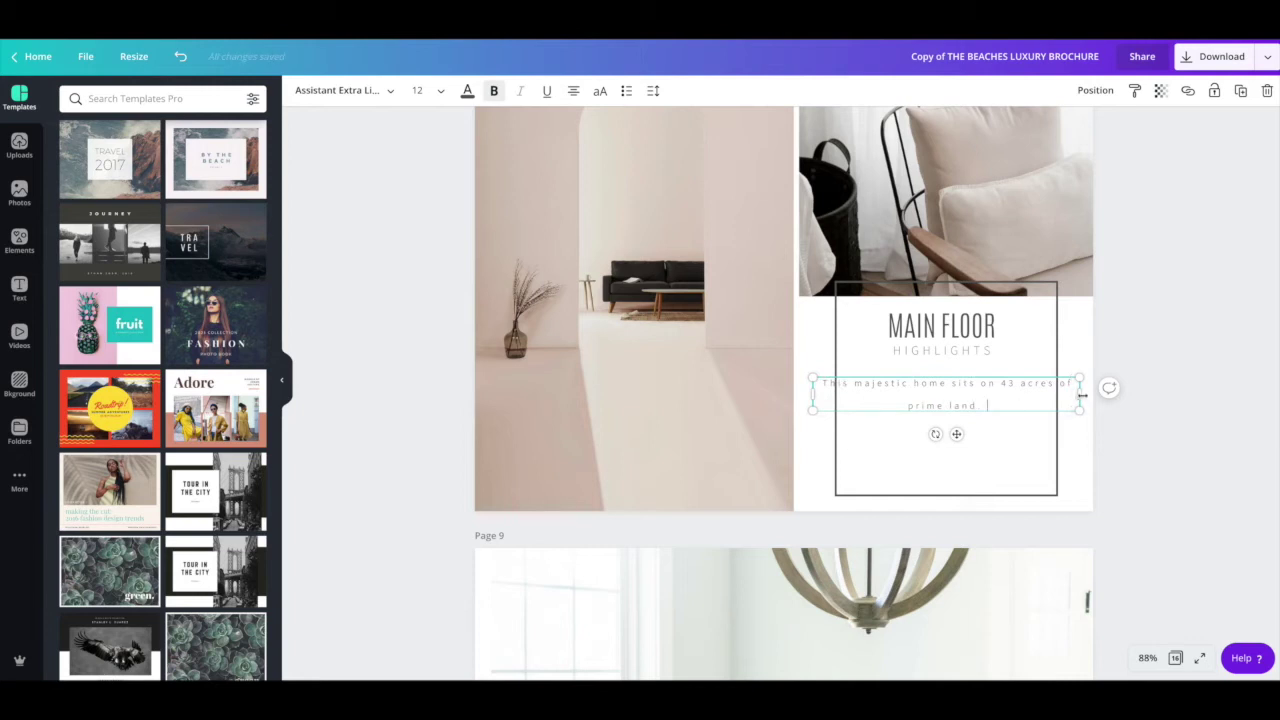
# Step: Narrow the text box from both sides so the sentence wraps to two lines
pyautogui.moveTo(1083, 395); pyautogui.dragTo(1046, 395)
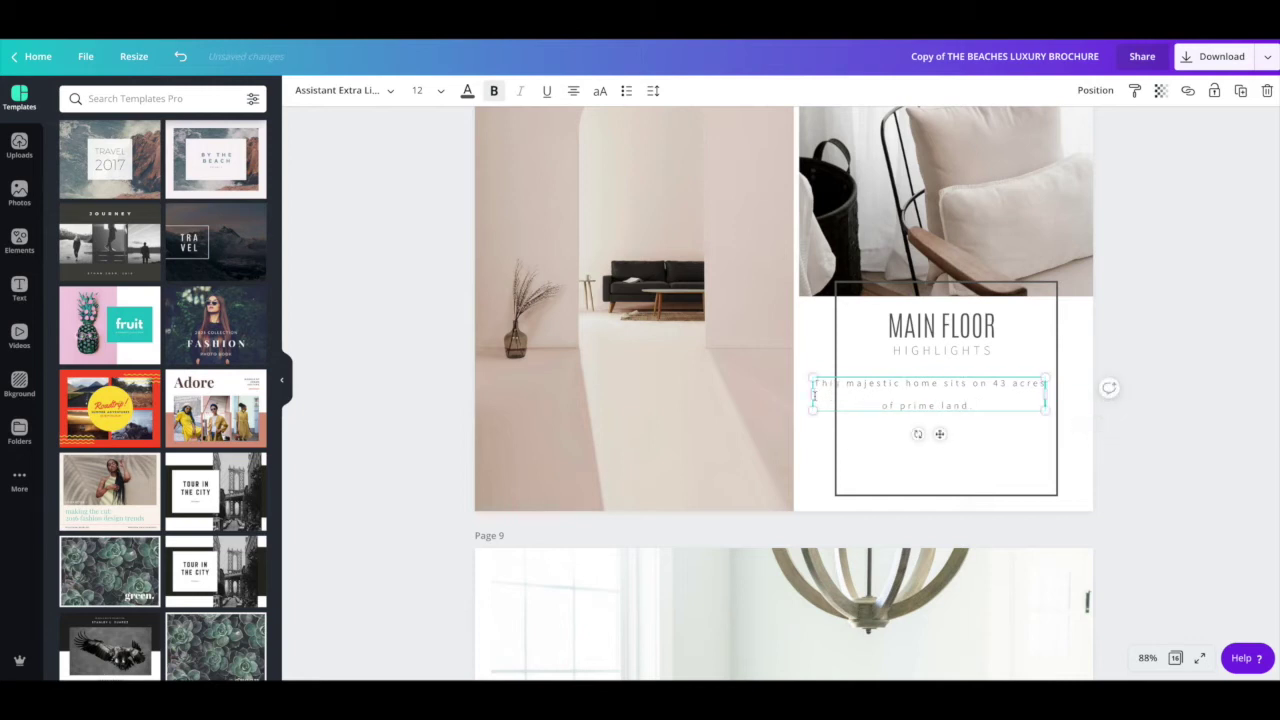
pyautogui.moveTo(813, 395); pyautogui.dragTo(848, 396)
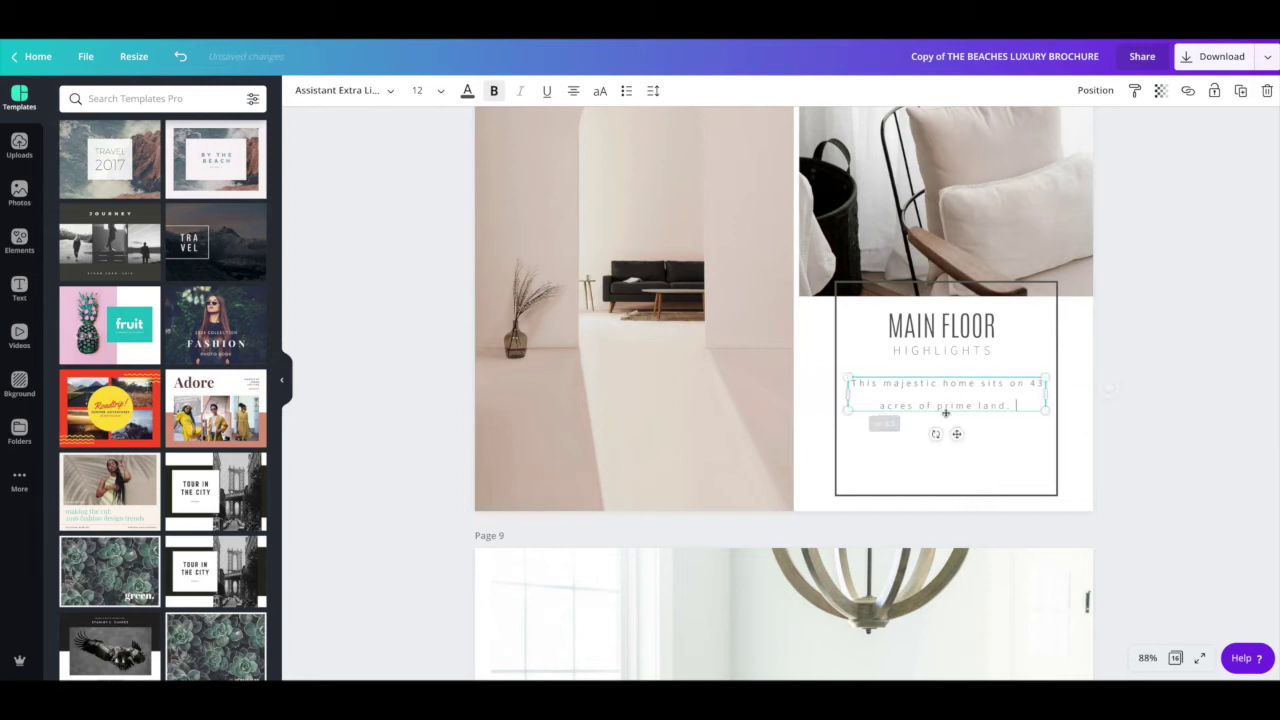
pyautogui.moveTo(1020, 406); pyautogui.dragTo(860, 383)
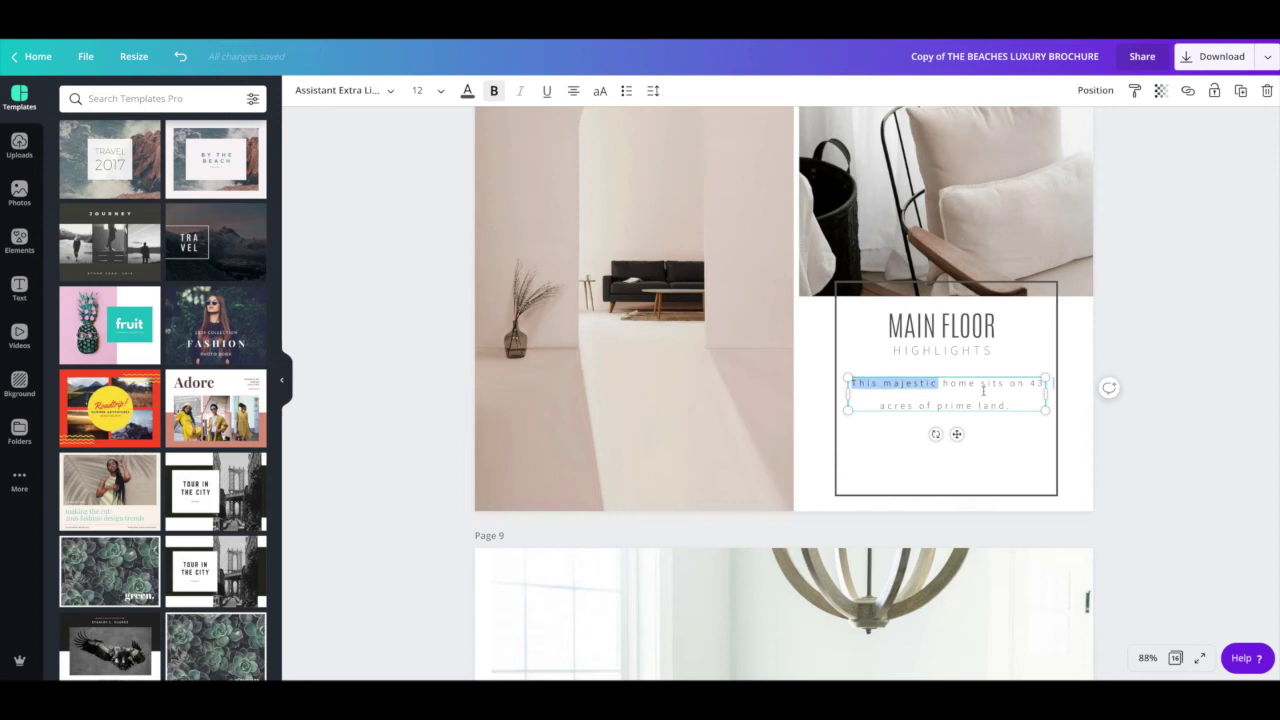
# Step: Reduce the page 8 sentence's letter spacing to 150 and line height to 1.64
pyautogui.click(652, 91)
pyautogui.moveTo(760, 131); pyautogui.dragTo(750, 133)
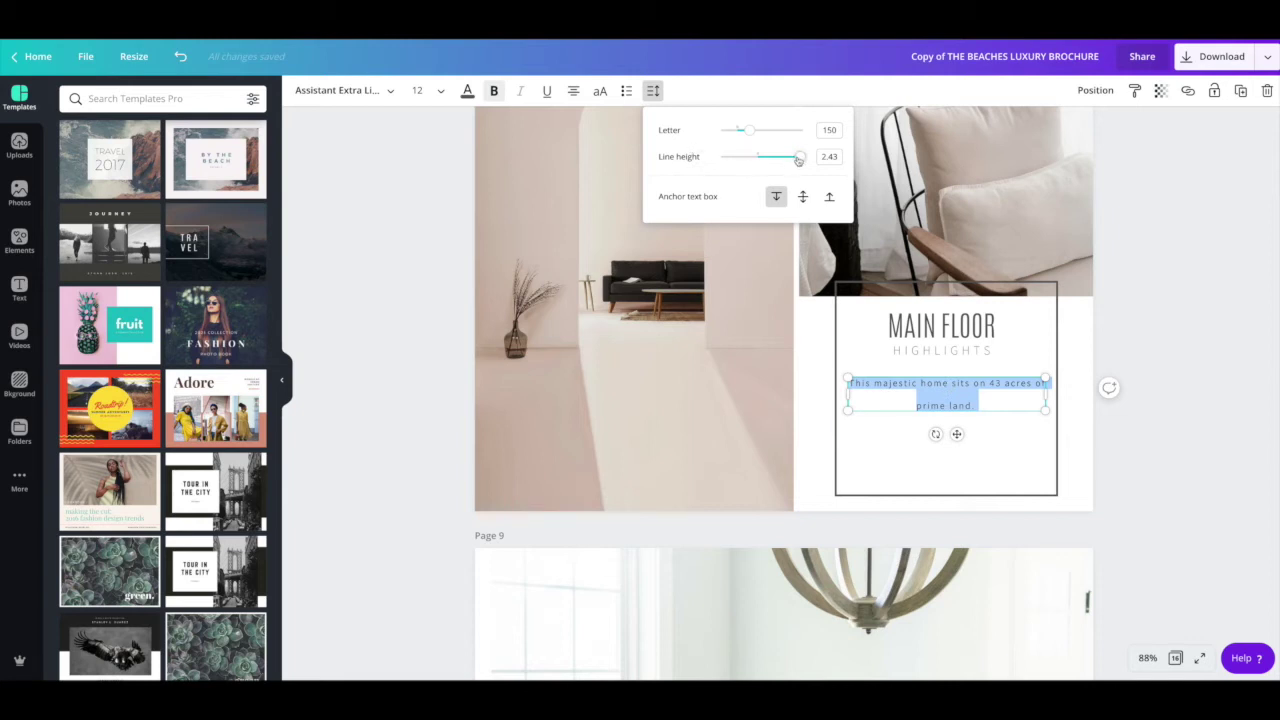
pyautogui.moveTo(798, 160); pyautogui.dragTo(768, 158)
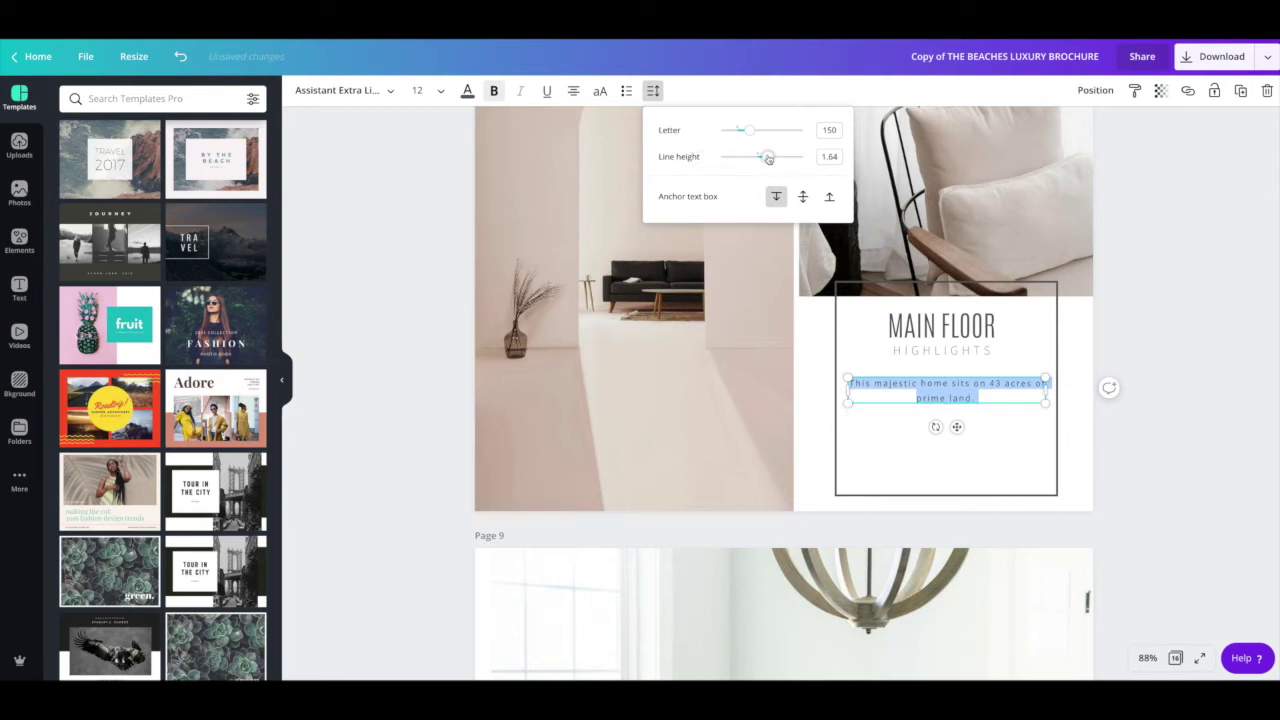
pyautogui.click(995, 398)
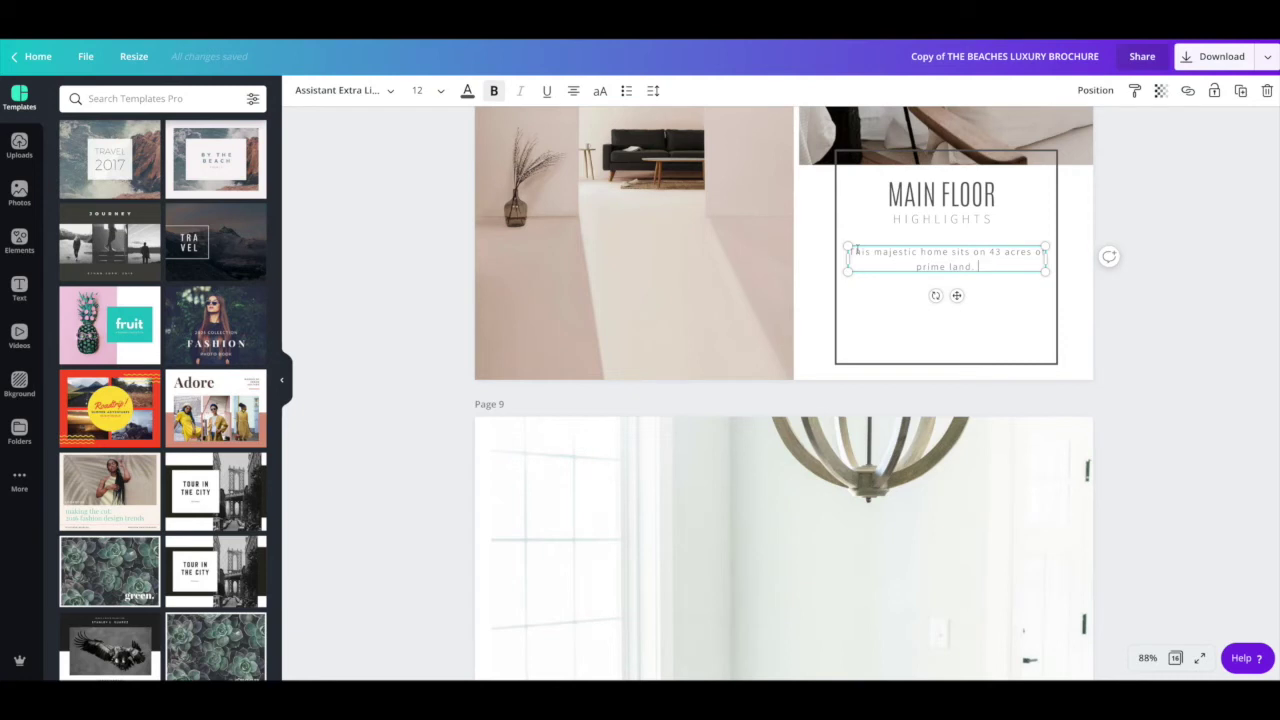
# Step: Scroll to page 10 and select the grey SECOND FLOOR heading box
pyautogui.scroll(-5, 650, 197)
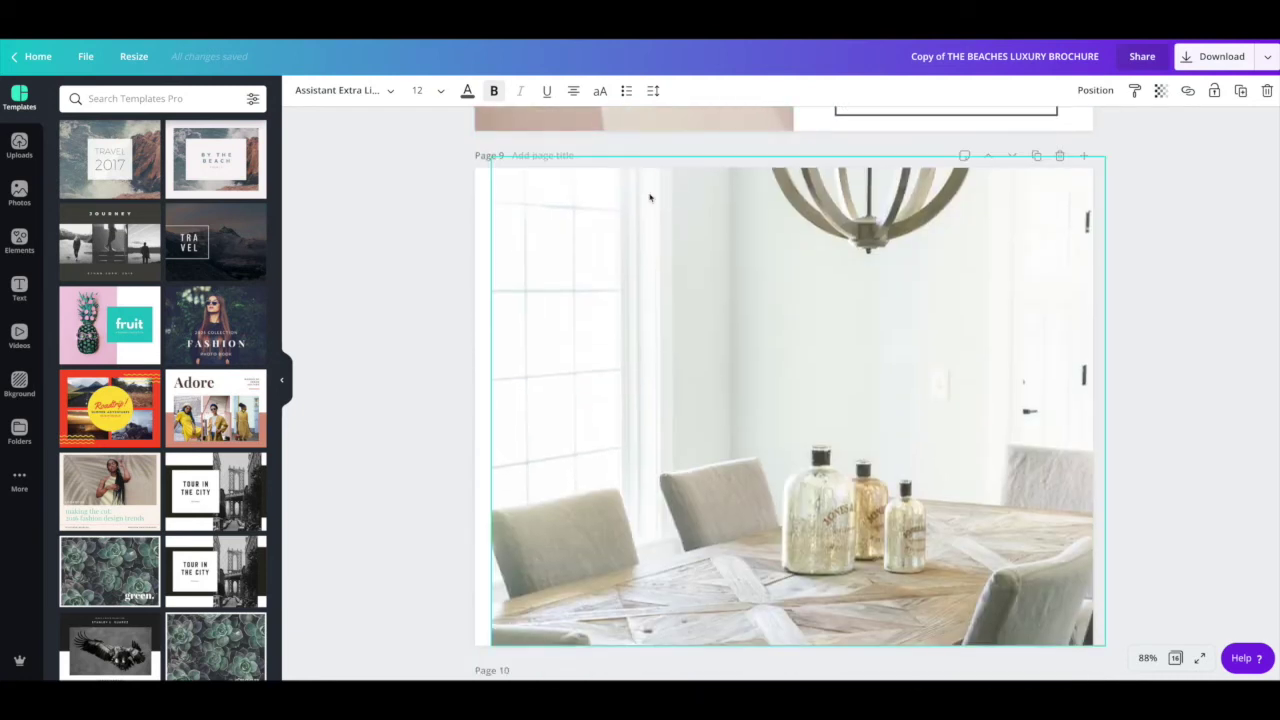
pyautogui.scroll(-1, 650, 203)
pyautogui.scroll(-1, 700, 205)
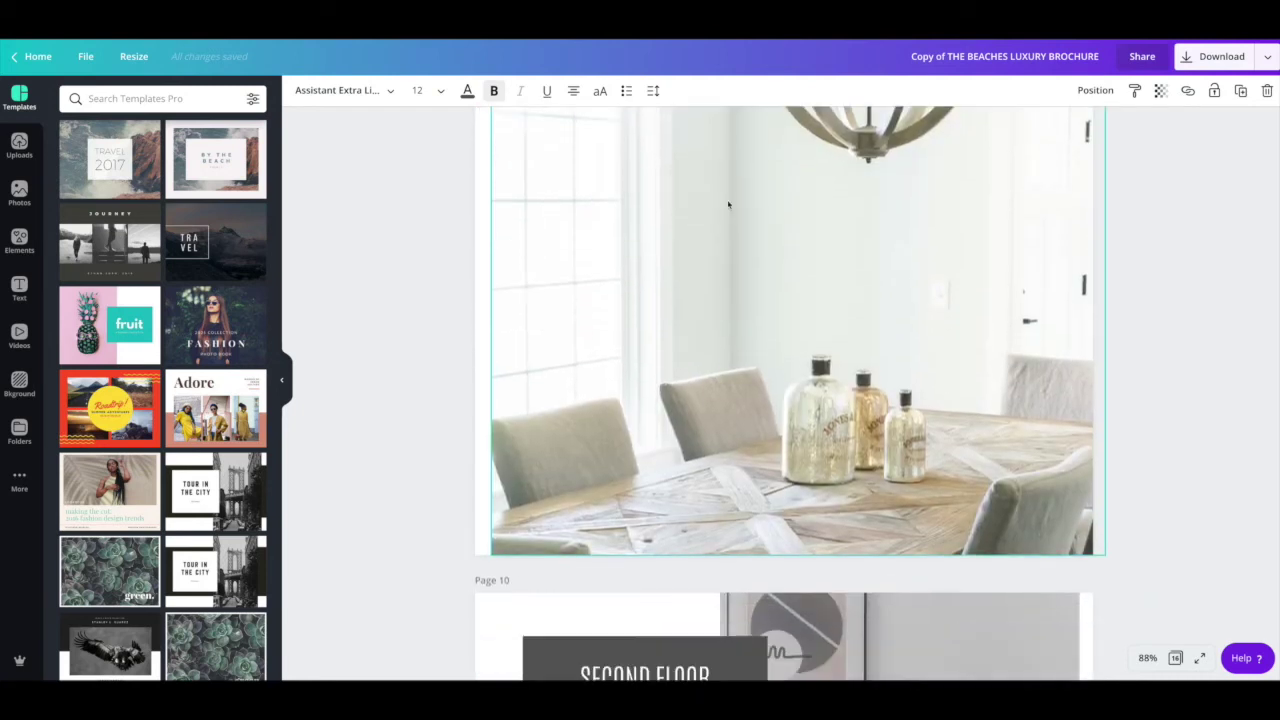
pyautogui.scroll(-3, 728, 205)
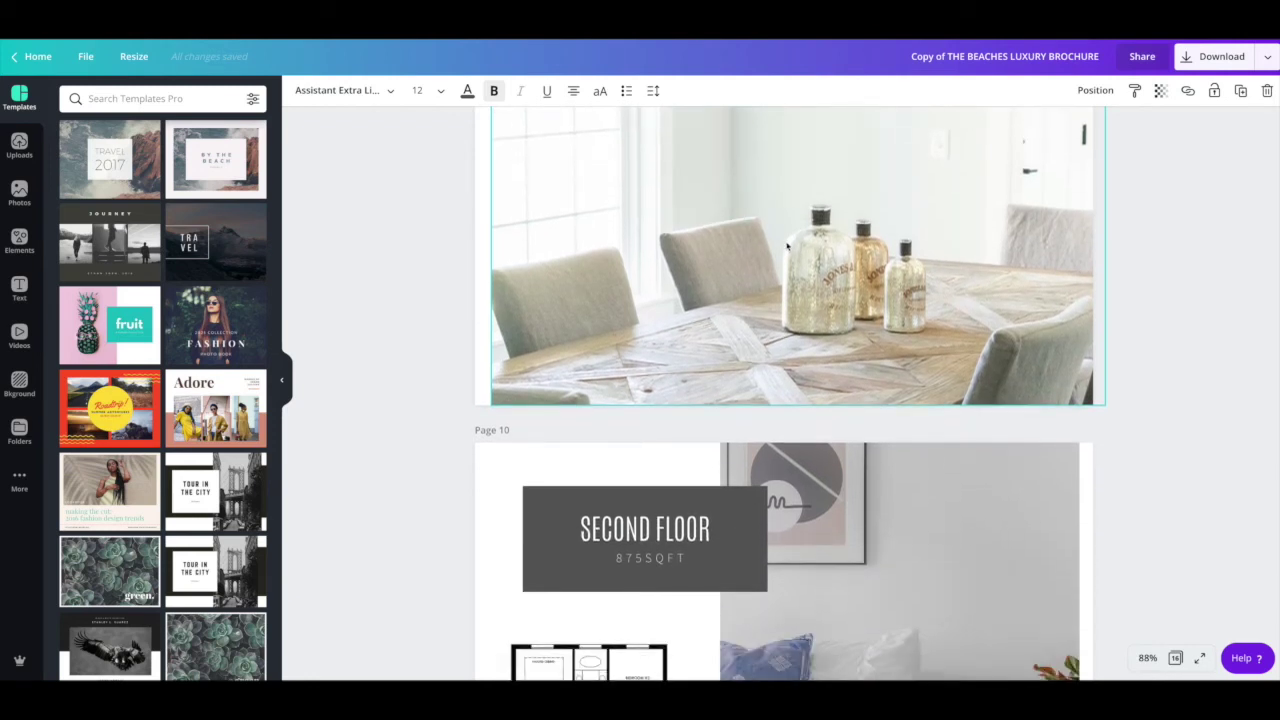
pyautogui.click(787, 245)
pyautogui.scroll(-4, 790, 241)
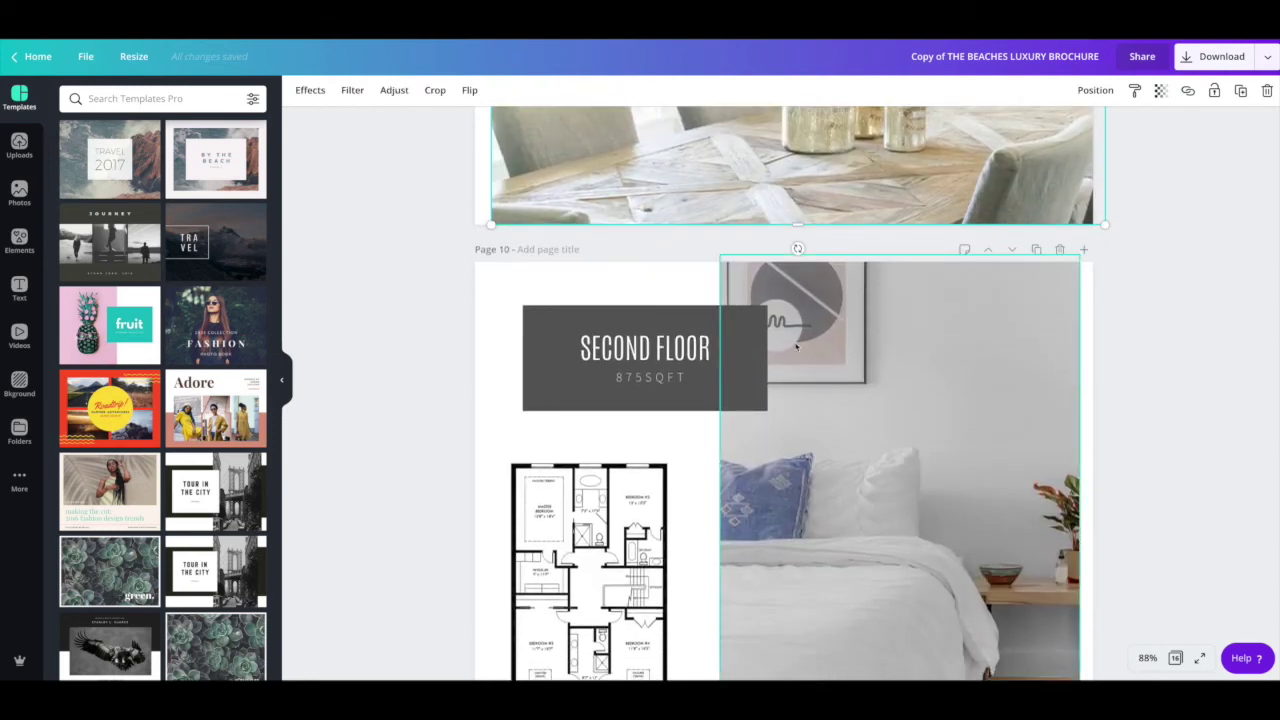
pyautogui.click(676, 322)
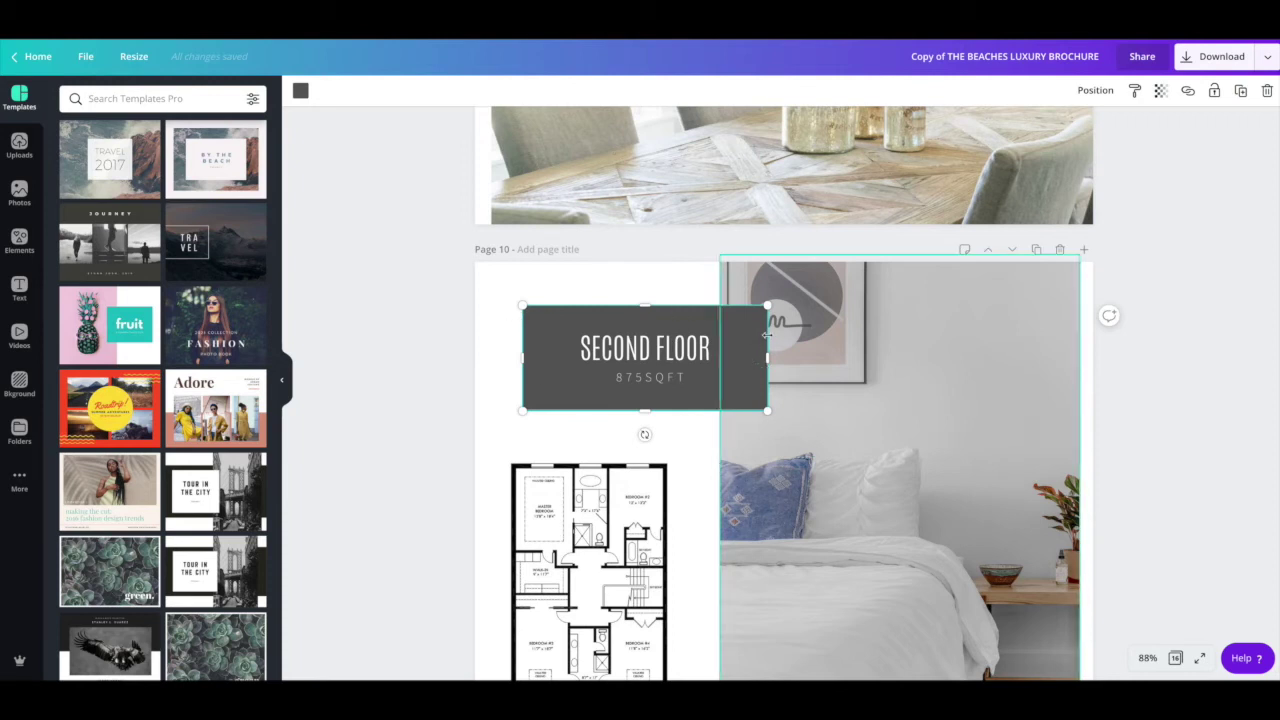
# Step: Set the SECOND FLOOR box's transparency to 80 so the wall art shows through
pyautogui.click(1160, 90)
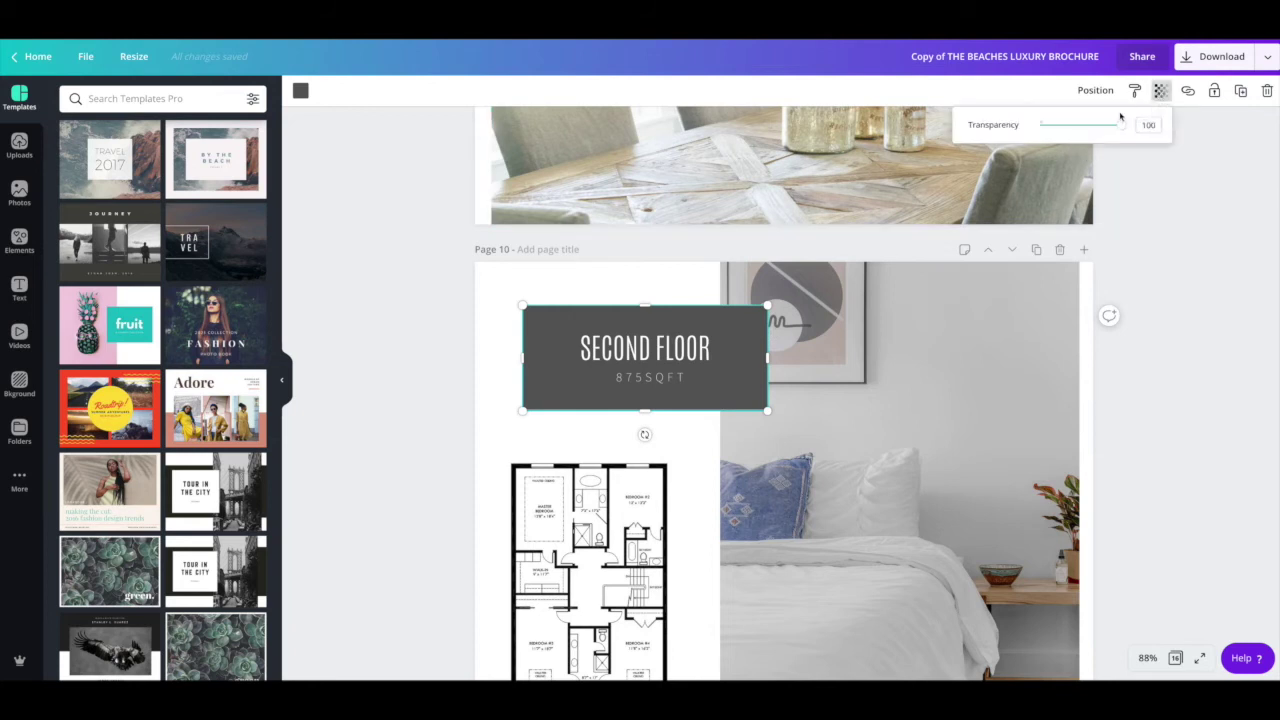
pyautogui.moveTo(1121, 124); pyautogui.dragTo(1106, 126)
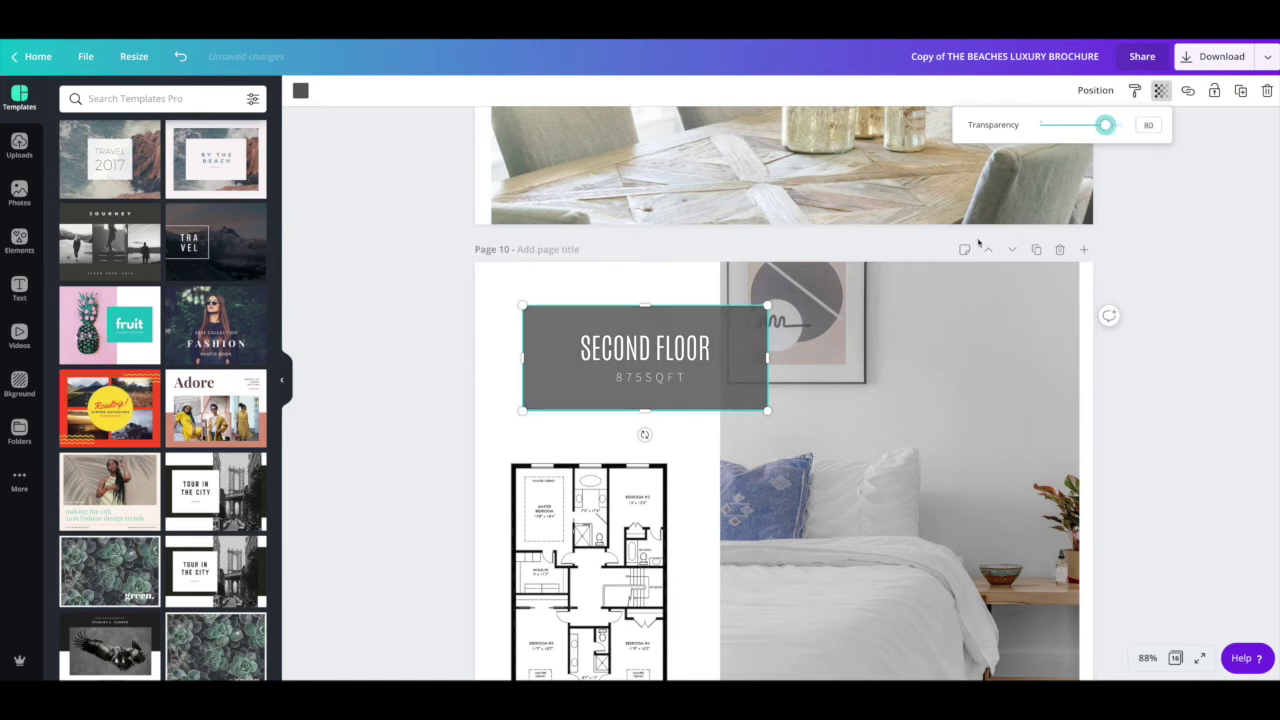
pyautogui.click(452, 345)
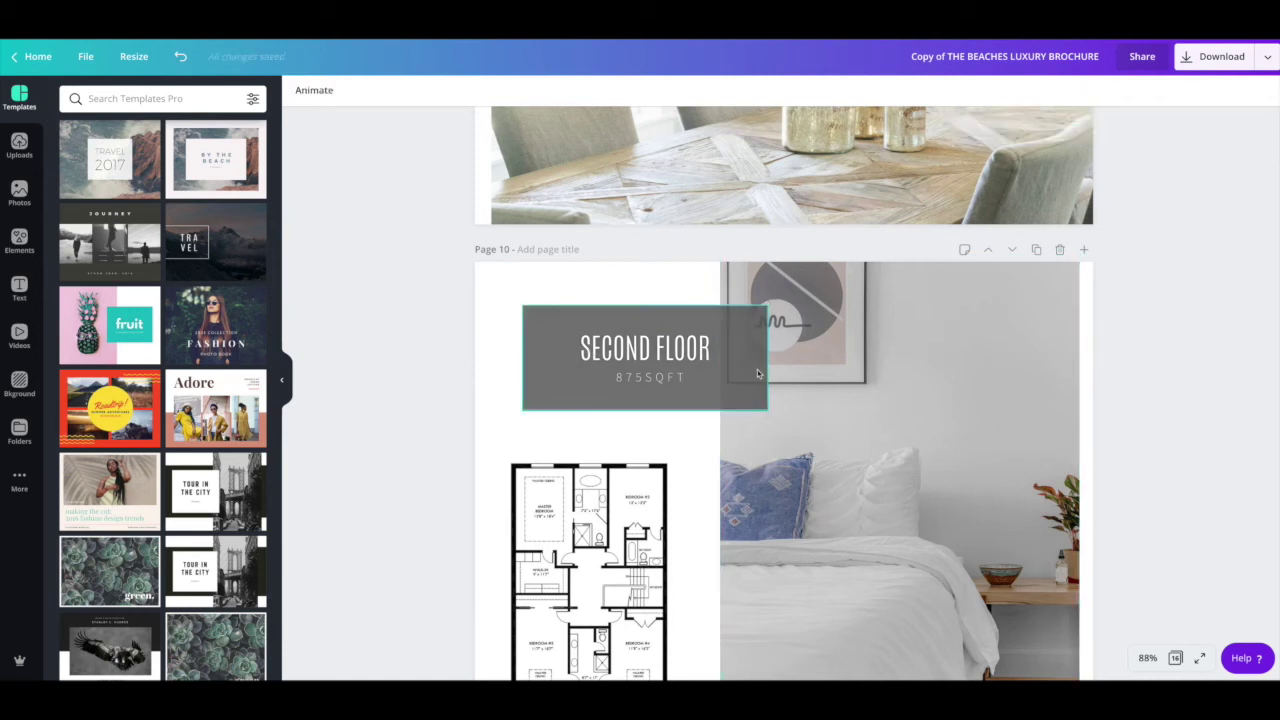
pyautogui.click(657, 316)
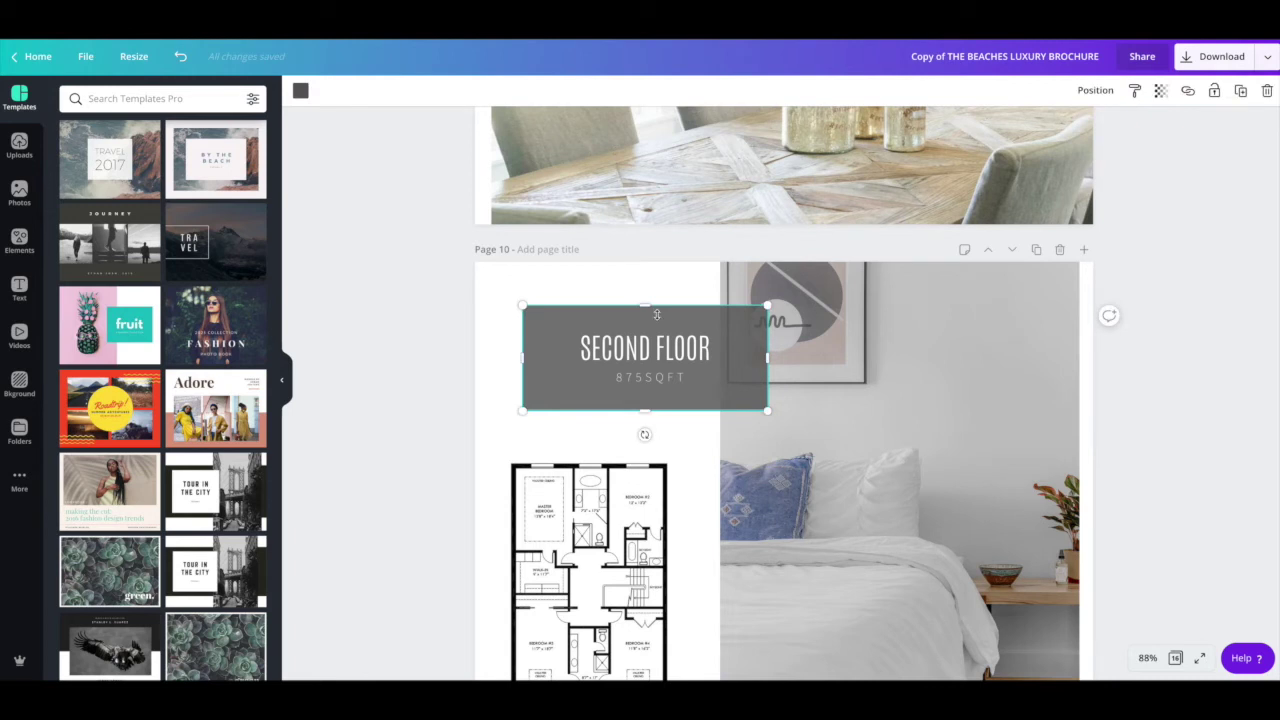
pyautogui.scroll(-2, 560, 360)
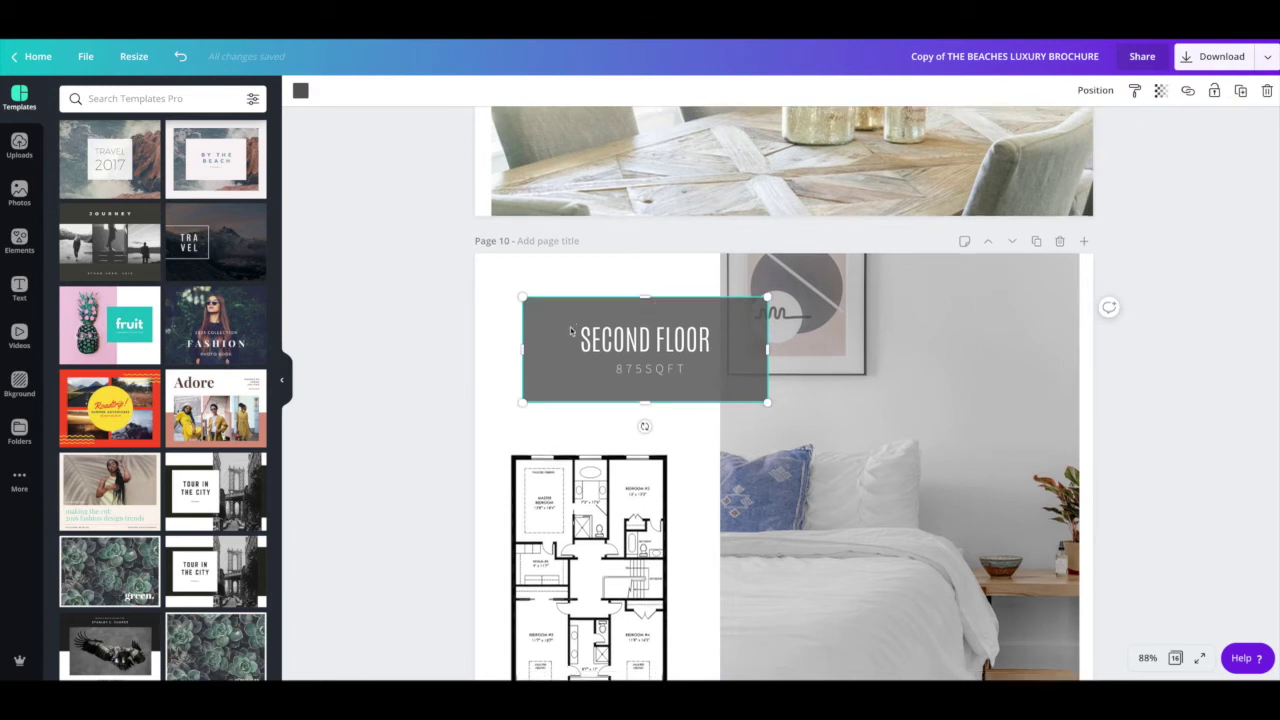
pyautogui.click(592, 412)
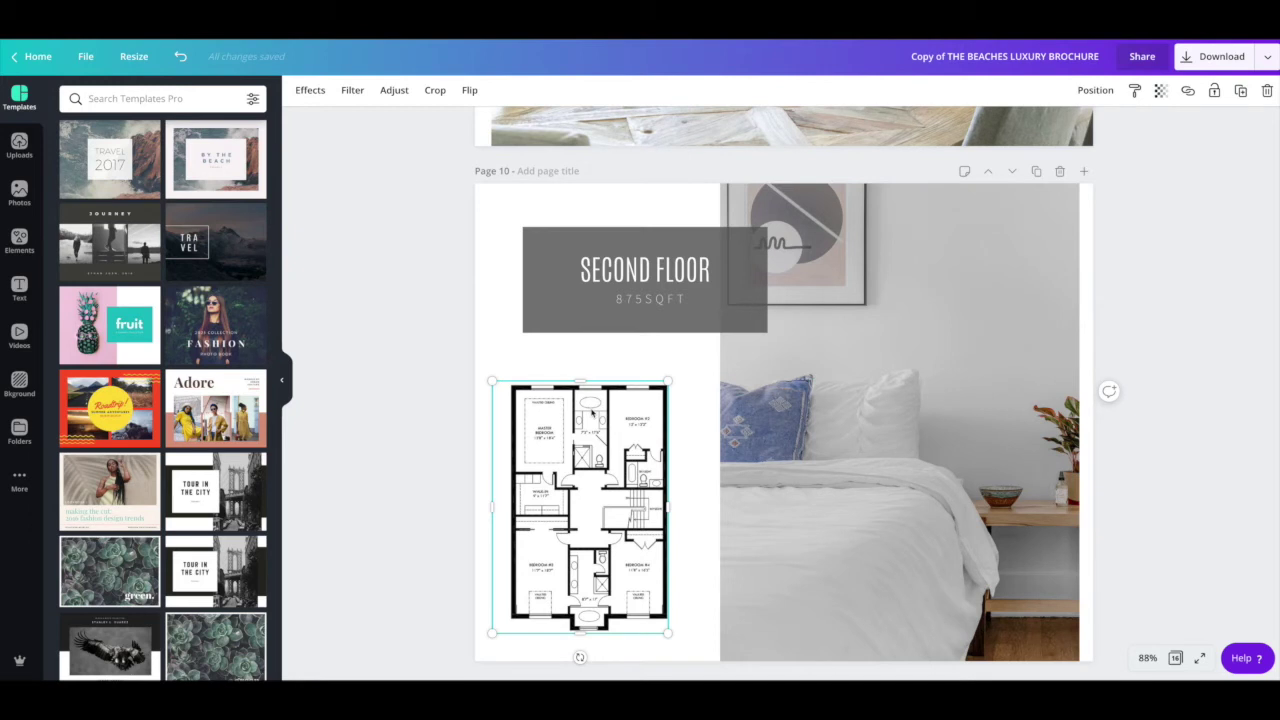
pyautogui.doubleClick(608, 420)
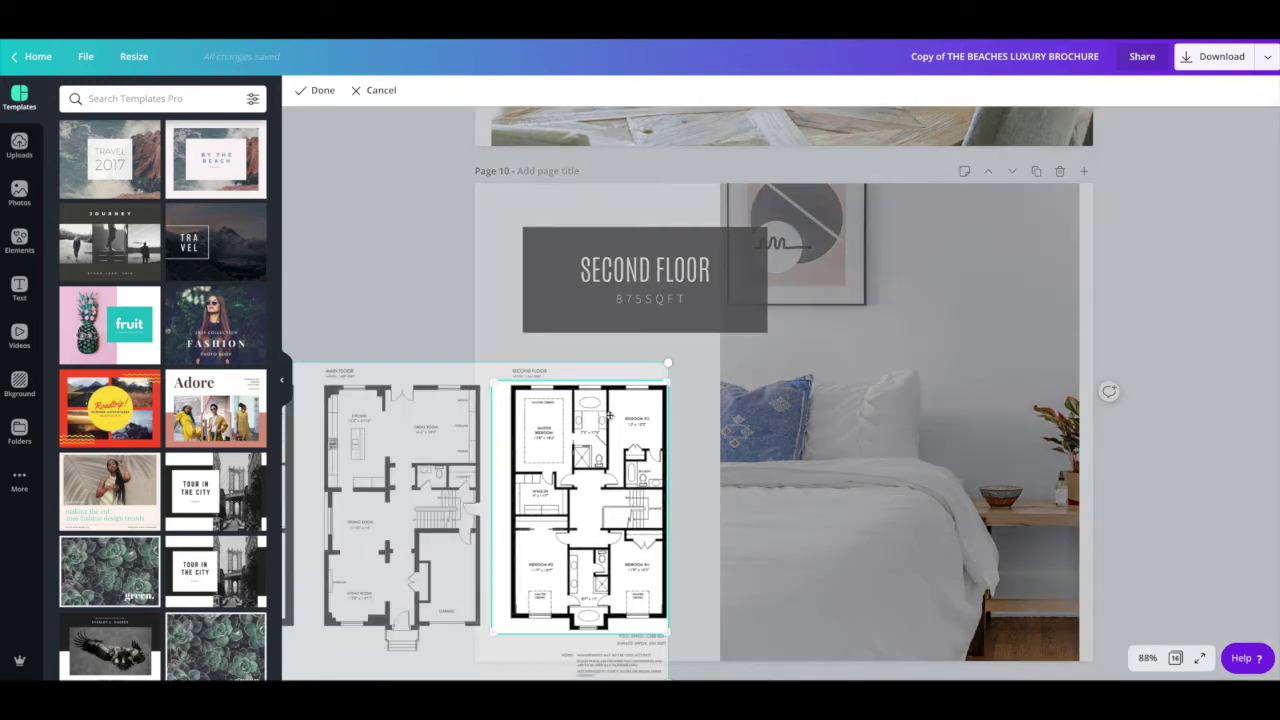
pyautogui.click(377, 313)
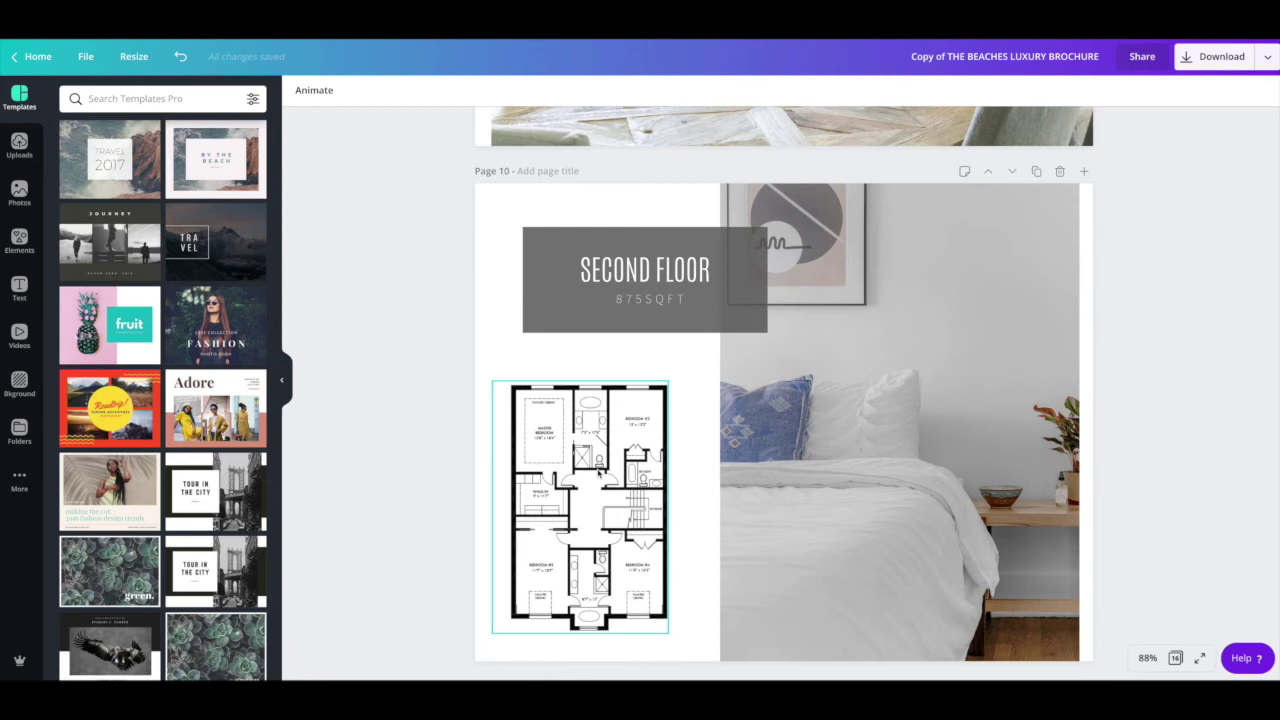
pyautogui.click(572, 460)
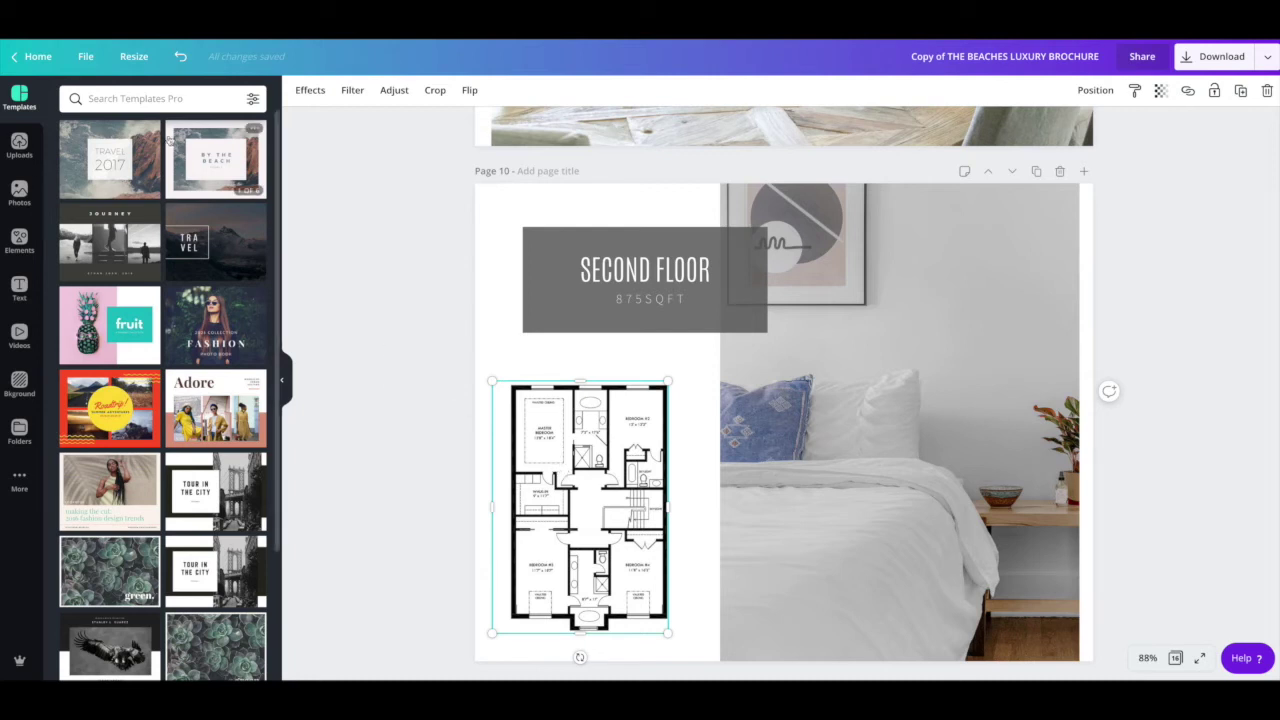
# Step: Replace page 10's floor plan with the uploaded plan image, cropped to the second-floor layout
pyautogui.scroll(-2, 265, 425)
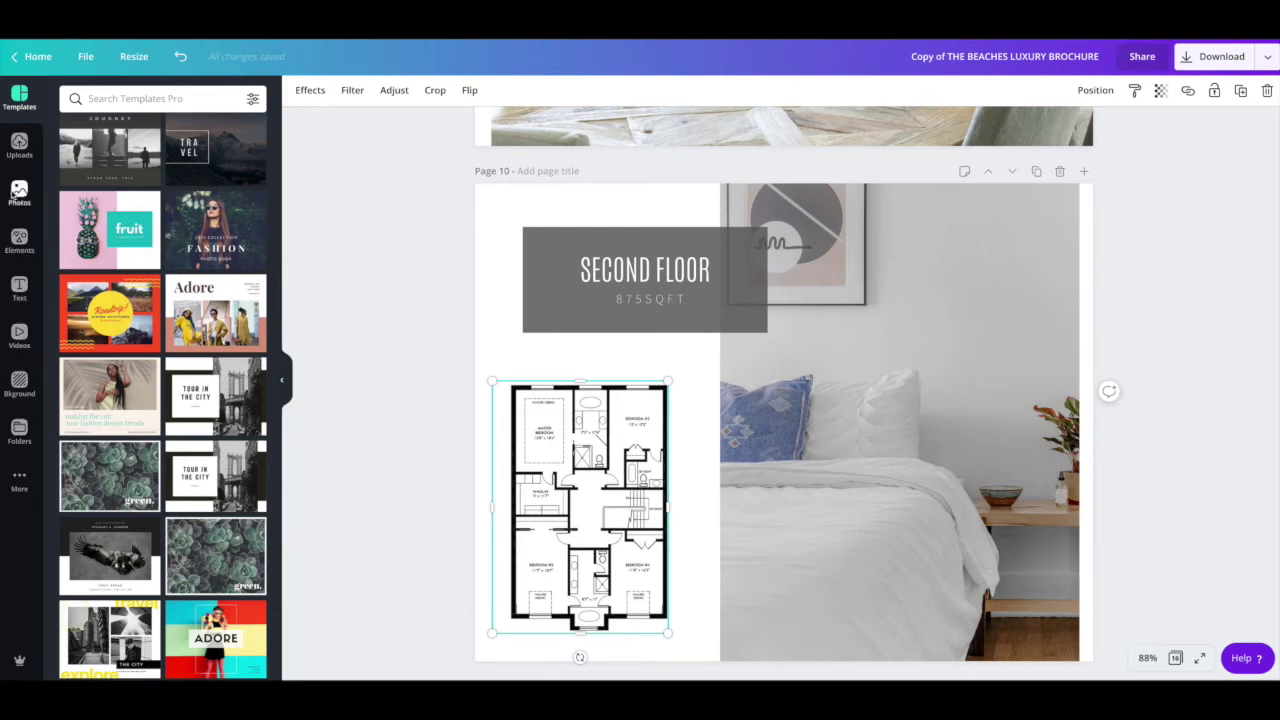
pyautogui.click(19, 145)
pyautogui.scroll(-15, 185, 246)
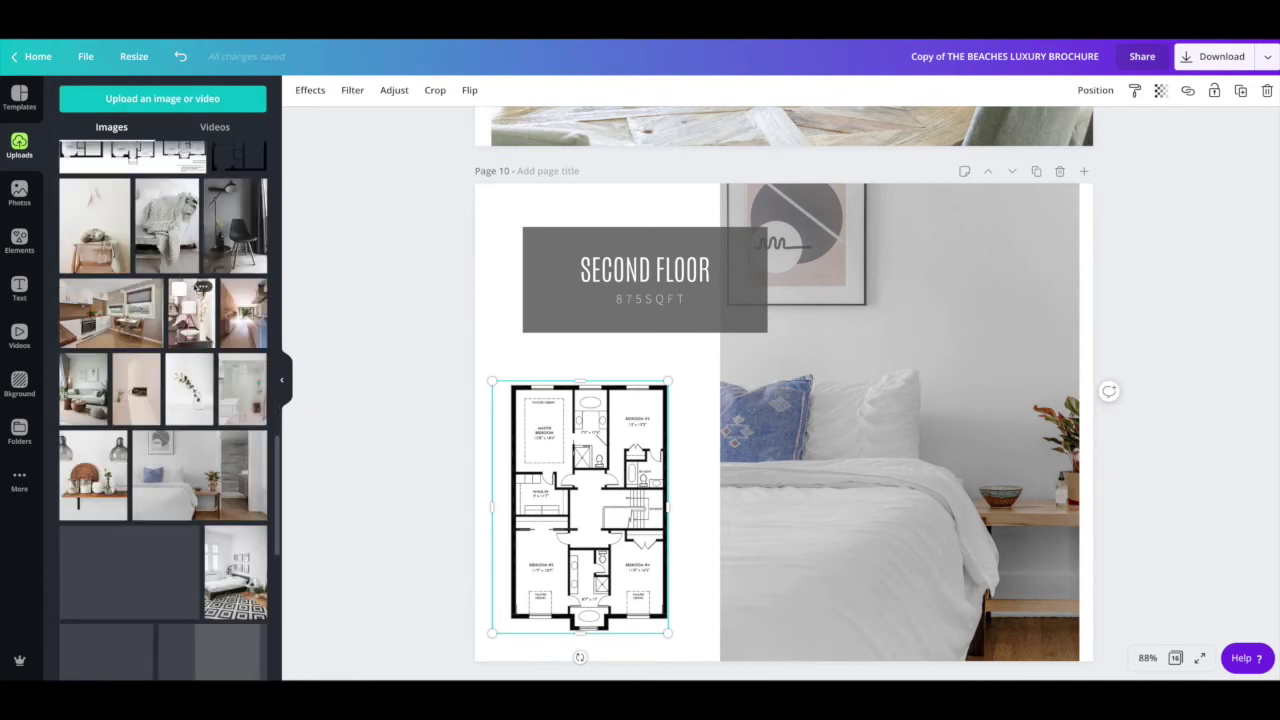
pyautogui.scroll(3, 193, 242)
pyautogui.scroll(1, 165, 230)
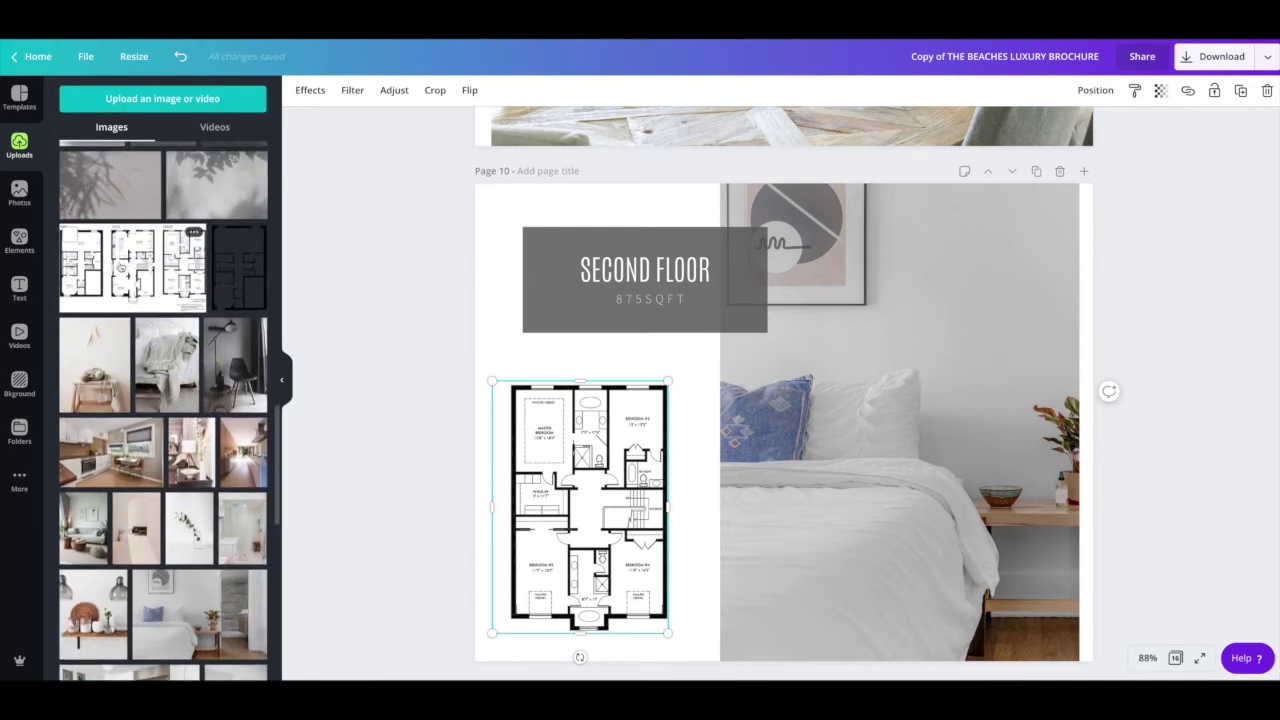
pyautogui.moveTo(137, 276); pyautogui.dragTo(568, 458)
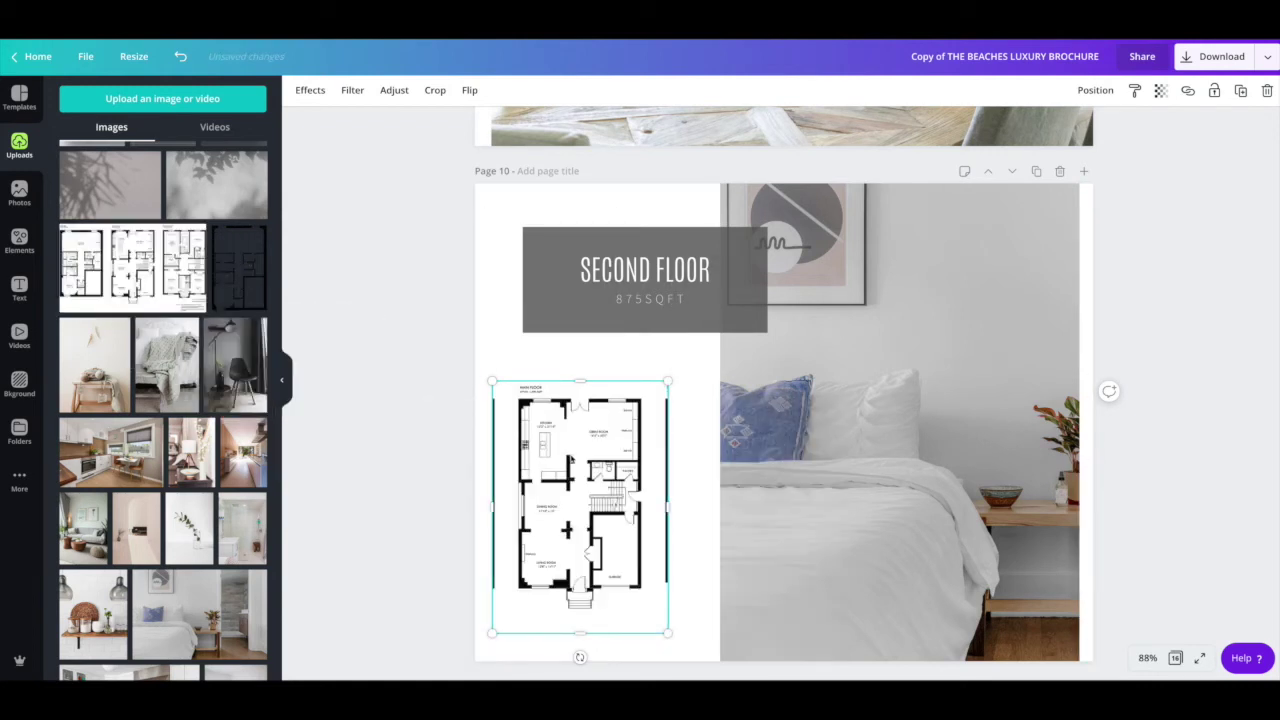
pyautogui.doubleClick(570, 457)
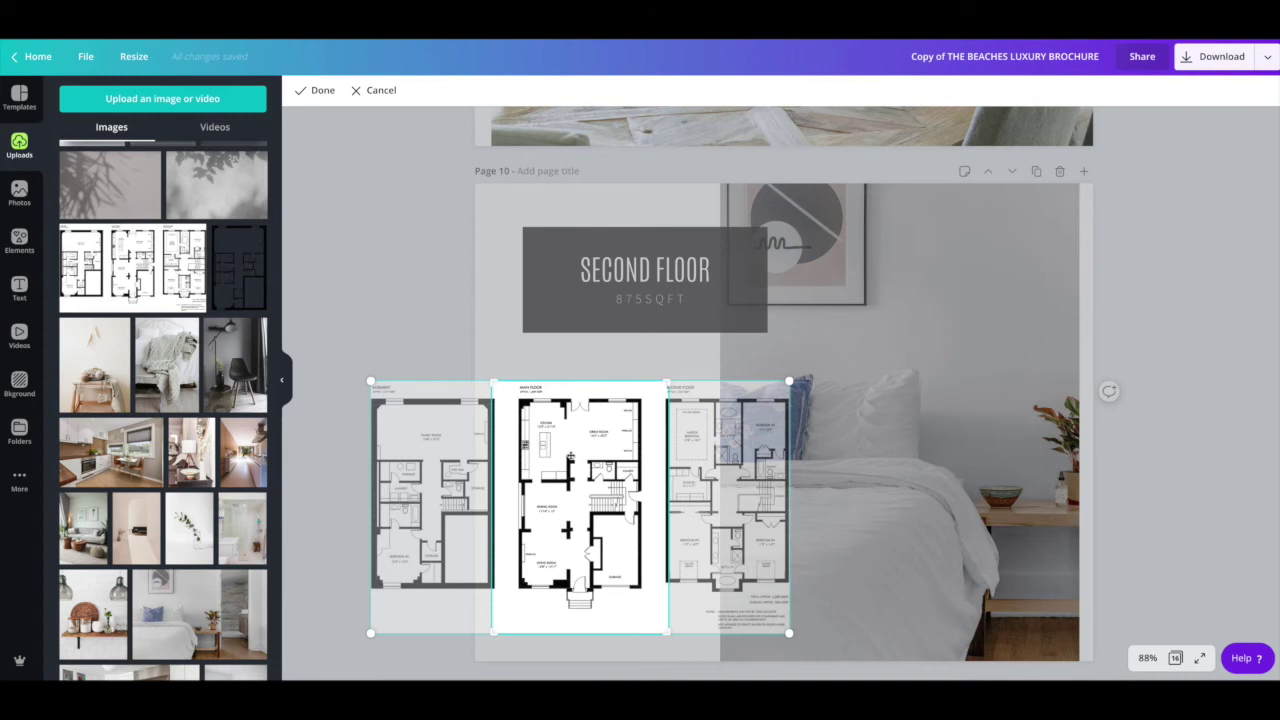
pyautogui.moveTo(594, 447); pyautogui.dragTo(429, 433)
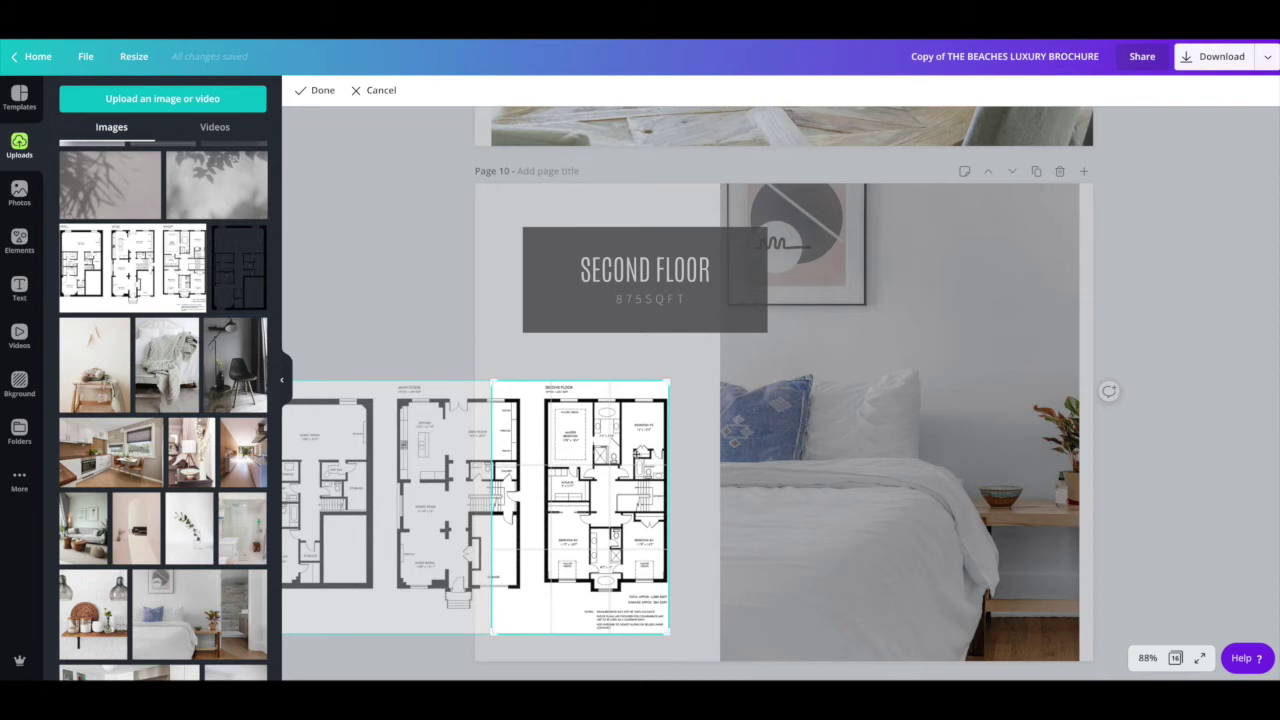
pyautogui.moveTo(672, 636); pyautogui.dragTo(712, 660)
pyautogui.moveTo(621, 496); pyautogui.dragTo(532, 498)
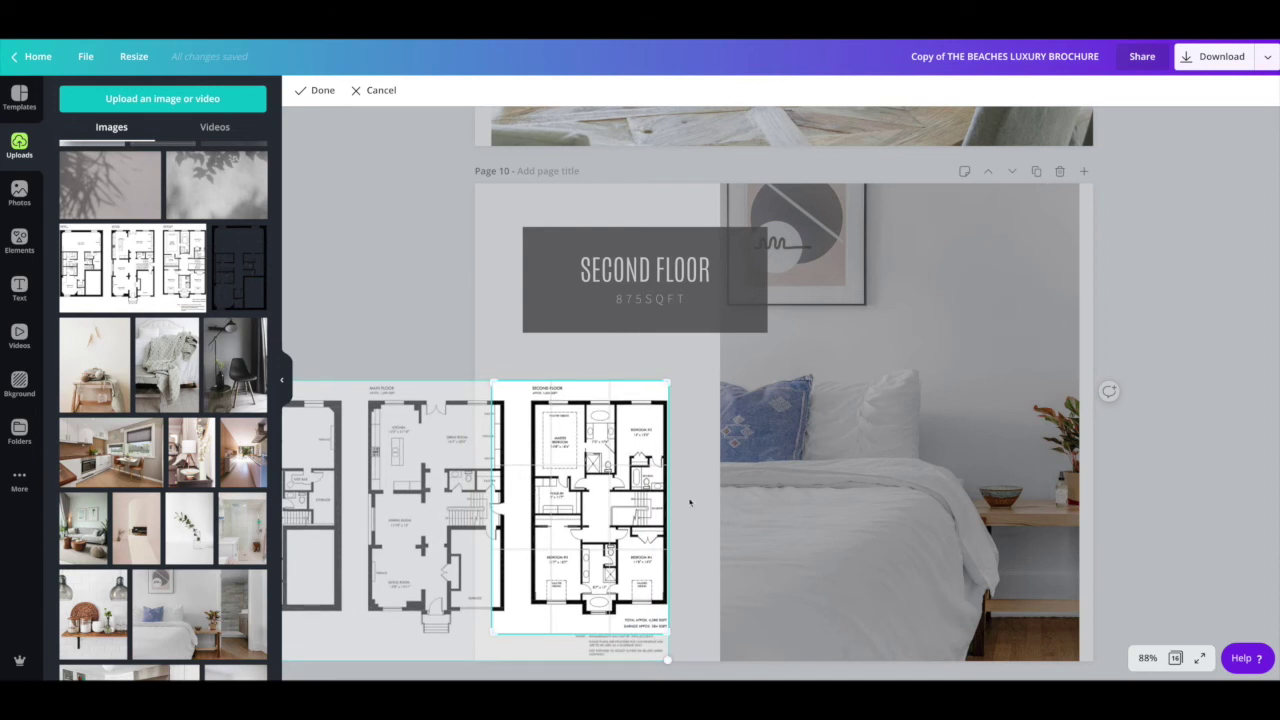
pyautogui.press('Return')
# Step: Trim the floor plan's top, left and right edges slightly and confirm the crop
pyautogui.moveTo(495, 507); pyautogui.dragTo(514, 507)
pyautogui.moveTo(592, 389); pyautogui.dragTo(592, 397)
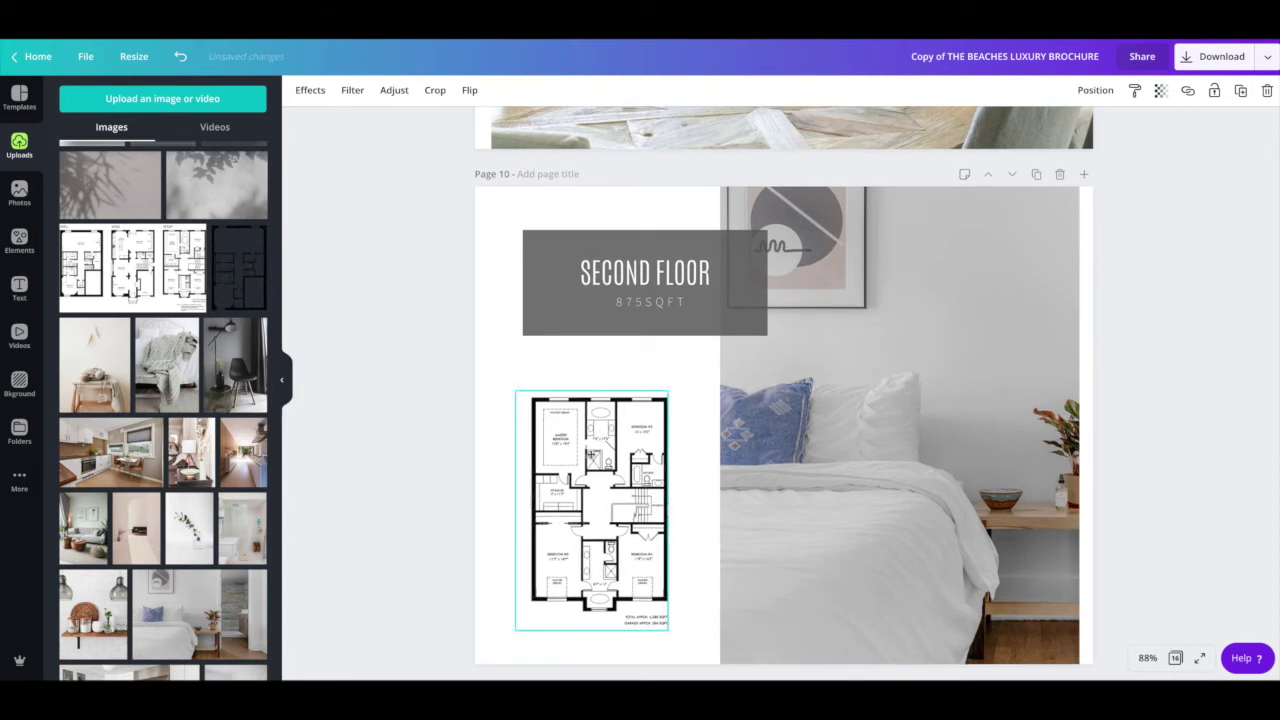
pyautogui.click(705, 467)
pyautogui.moveTo(582, 459); pyautogui.dragTo(577, 459)
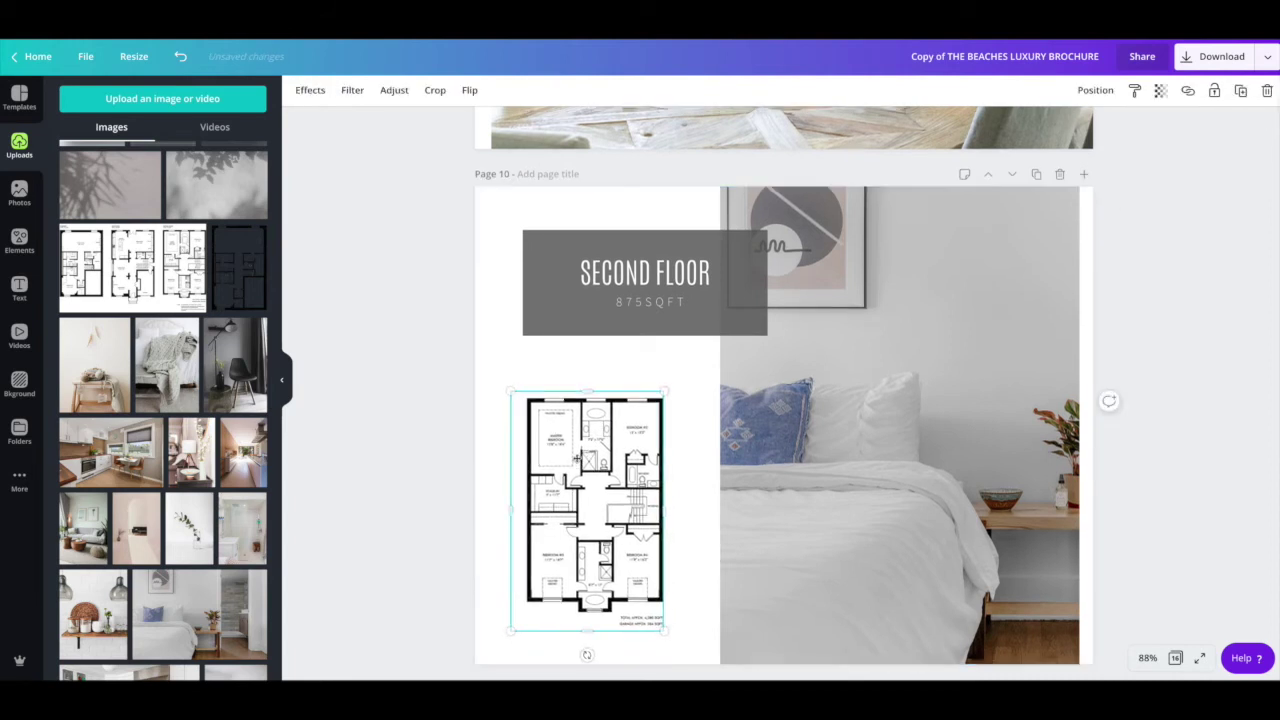
pyautogui.moveTo(513, 511); pyautogui.dragTo(519, 511)
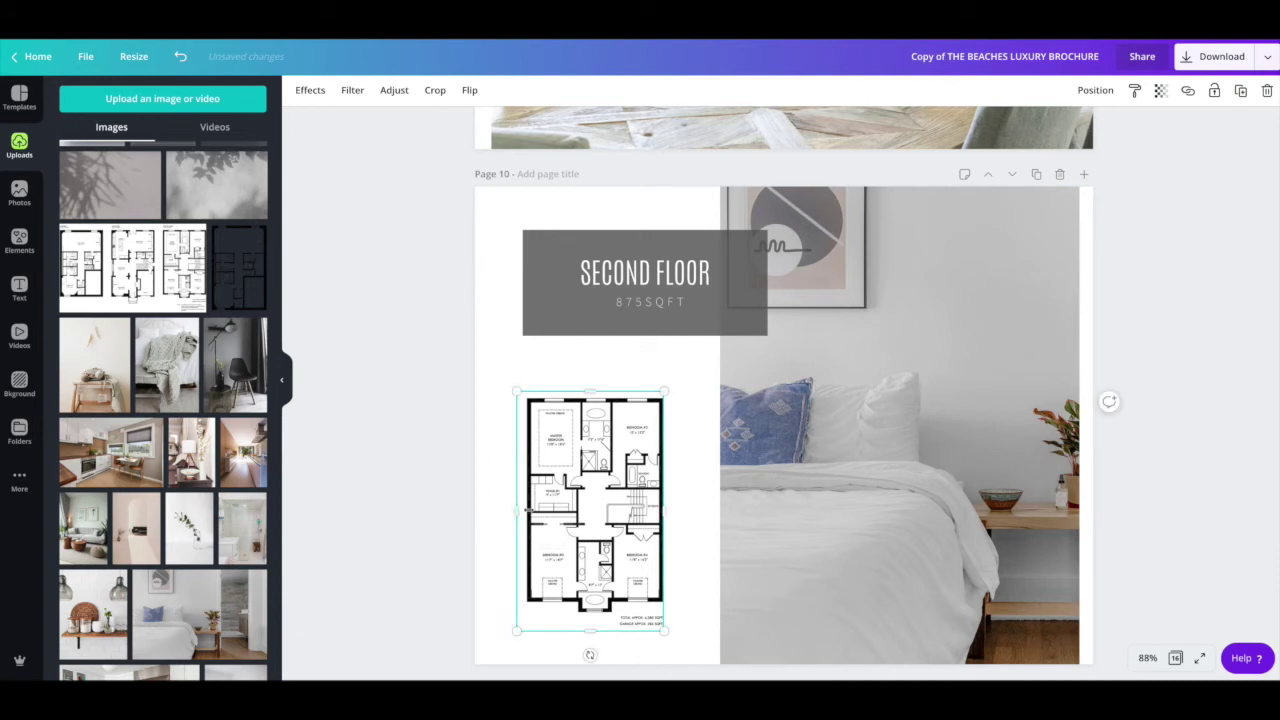
pyautogui.moveTo(668, 511); pyautogui.dragTo(661, 511)
pyautogui.doubleClick(586, 508)
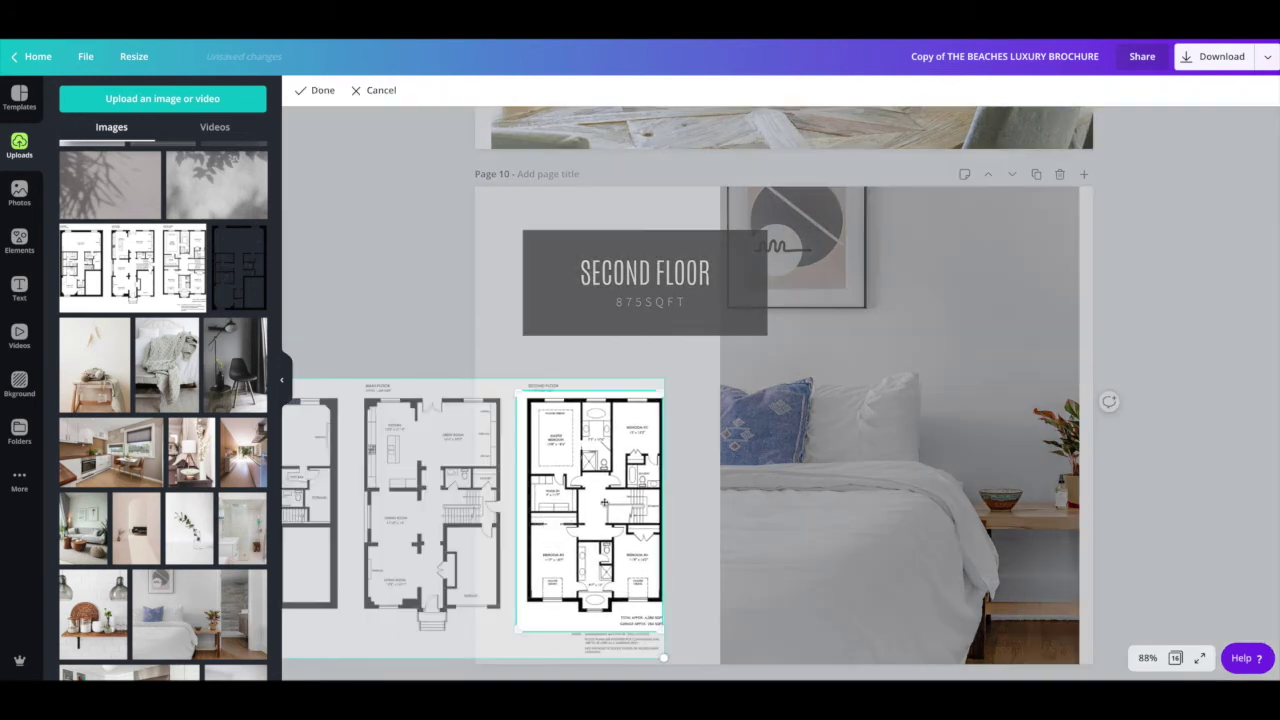
pyautogui.press('Return')
pyautogui.press('Escape')
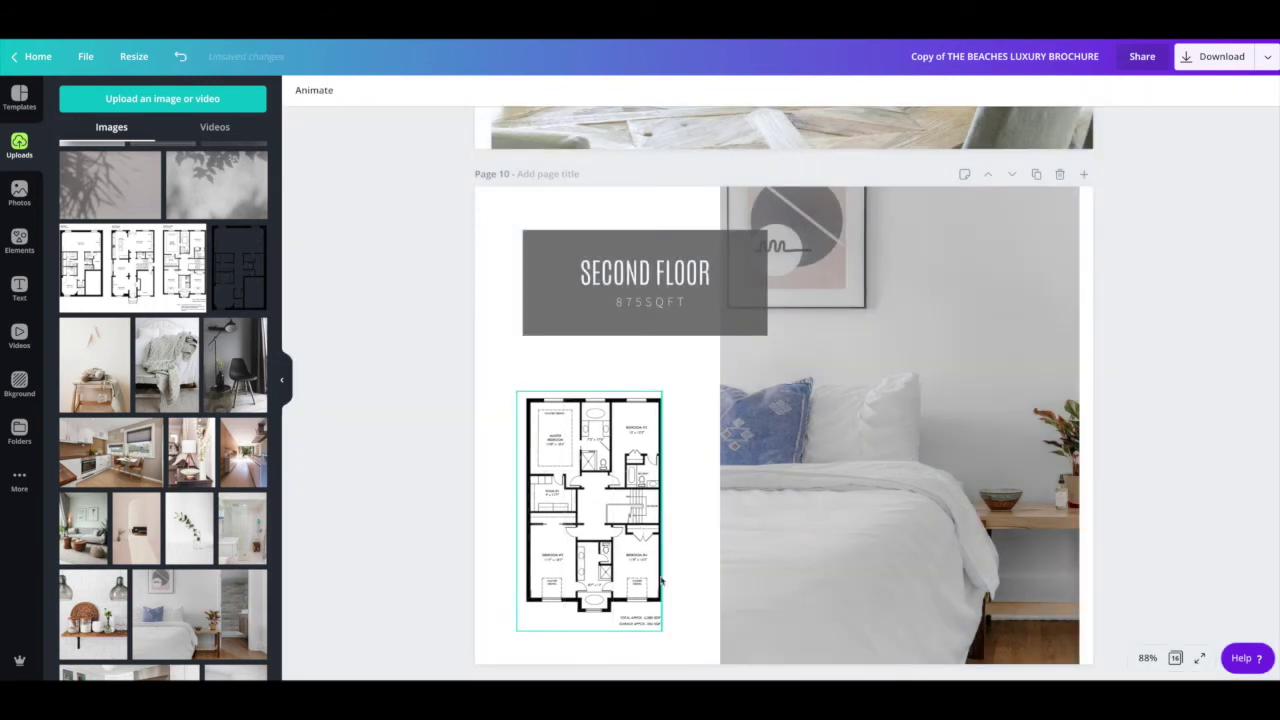
# Step: Crop page 14's LOWER LEVEL plan to the basement layout, trimming the stray label above it
pyautogui.scroll(-10, 658, 586)
pyautogui.scroll(-12, 660, 582)
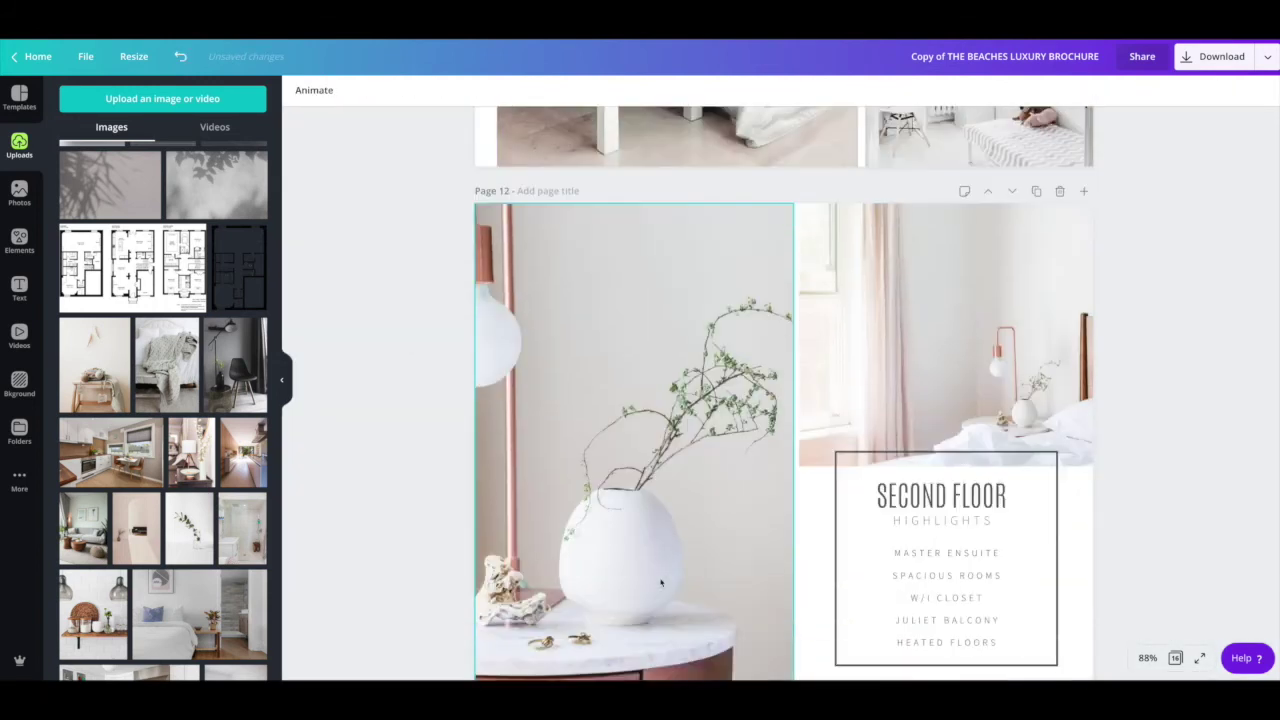
pyautogui.scroll(-5, 660, 582)
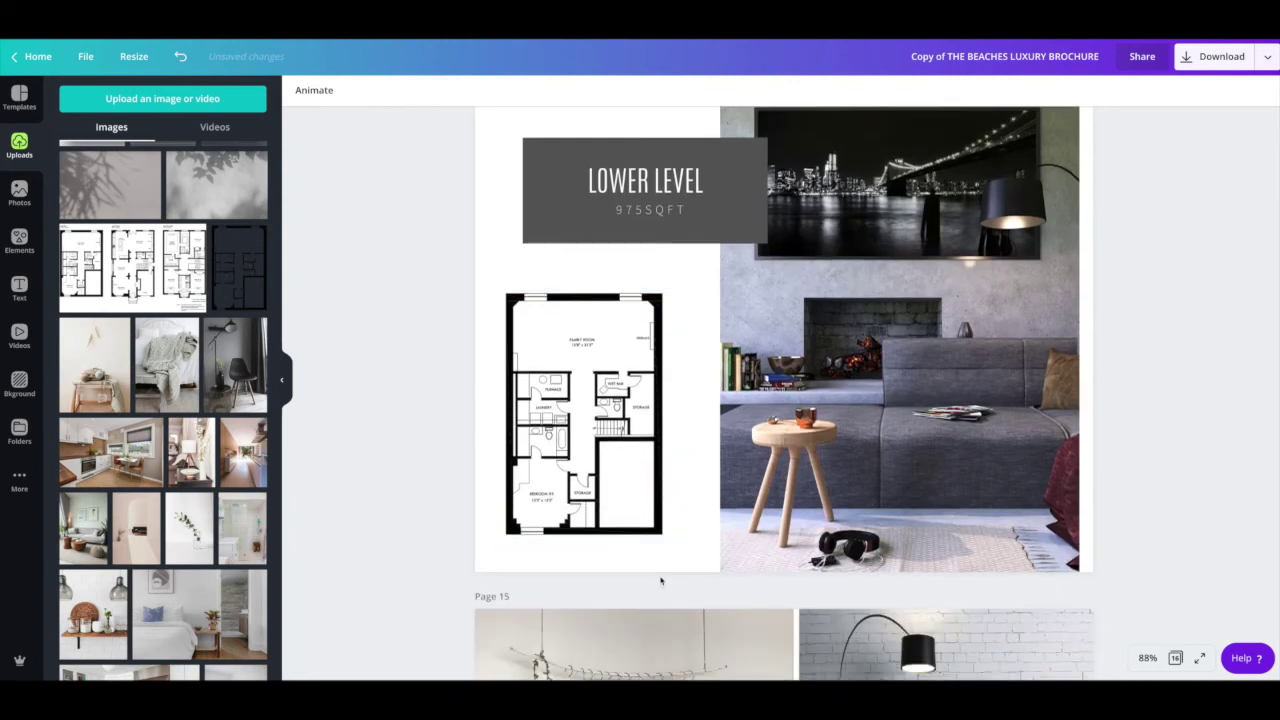
pyautogui.doubleClick(652, 518)
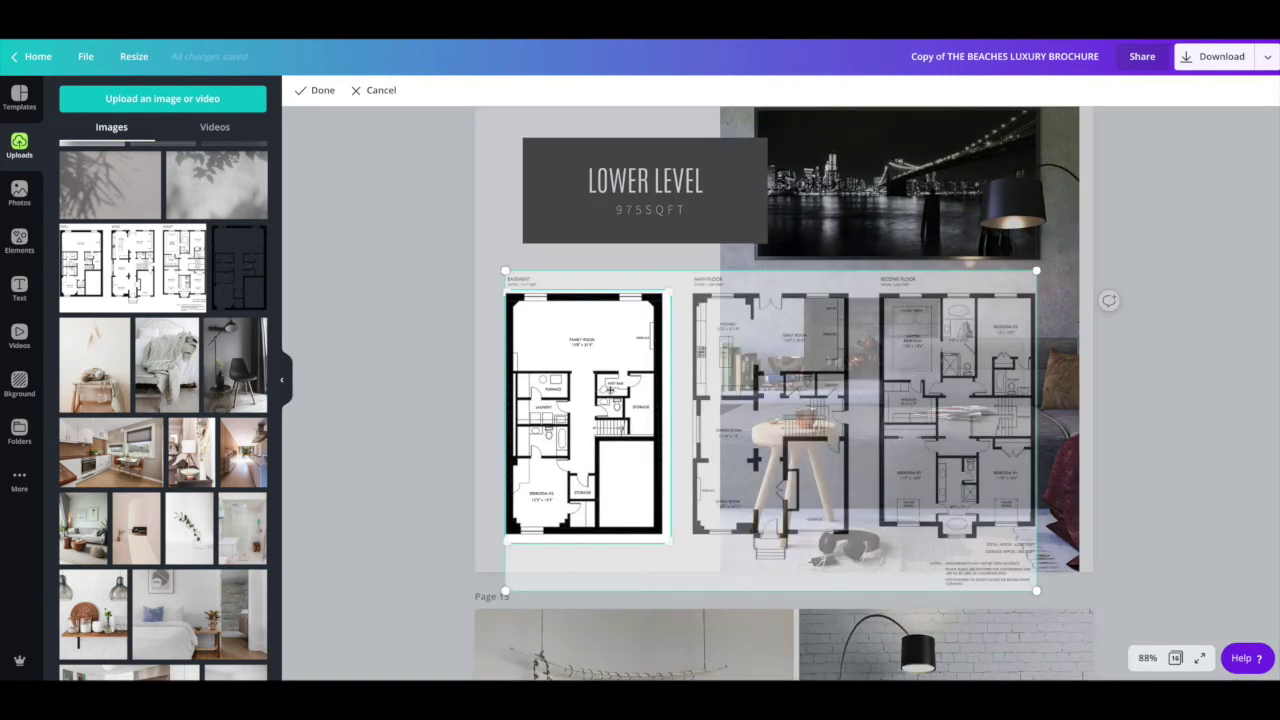
pyautogui.moveTo(636, 388)
pyautogui.mouseDown()
pyautogui.moveTo(437, 384)
pyautogui.moveTo(635, 393)
pyautogui.mouseUp()
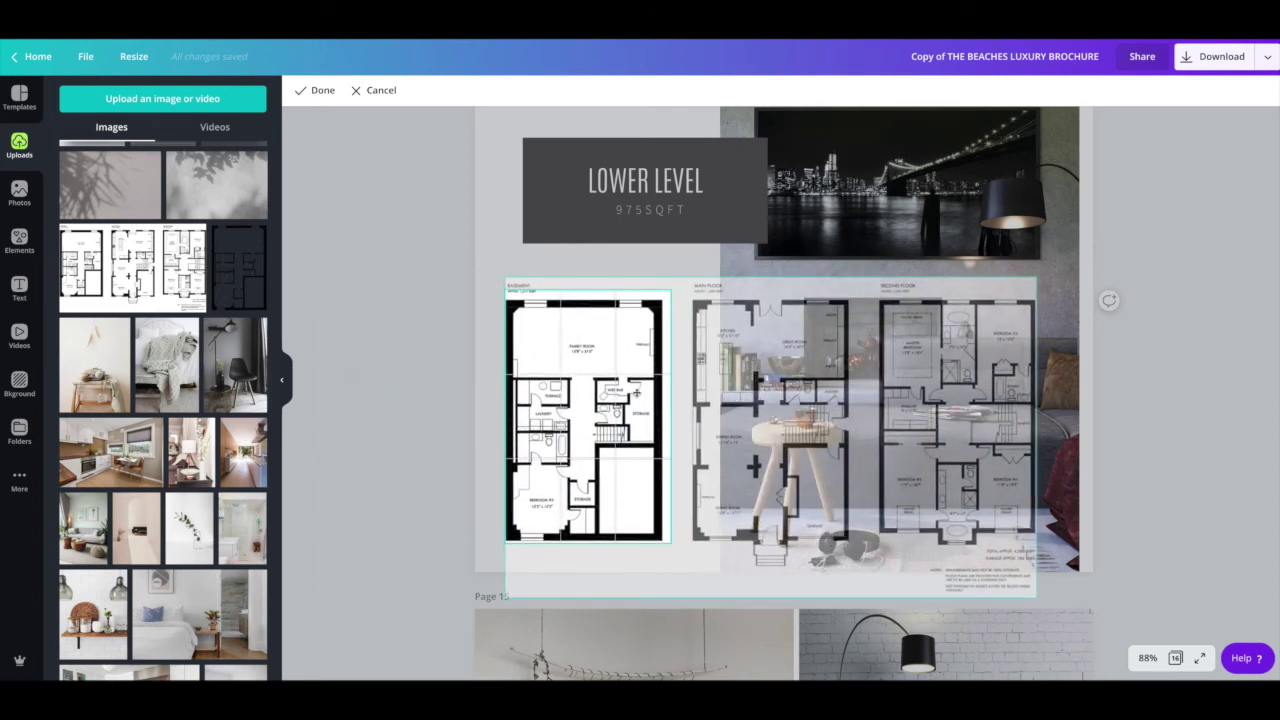
pyautogui.click(443, 414)
pyautogui.click(667, 396)
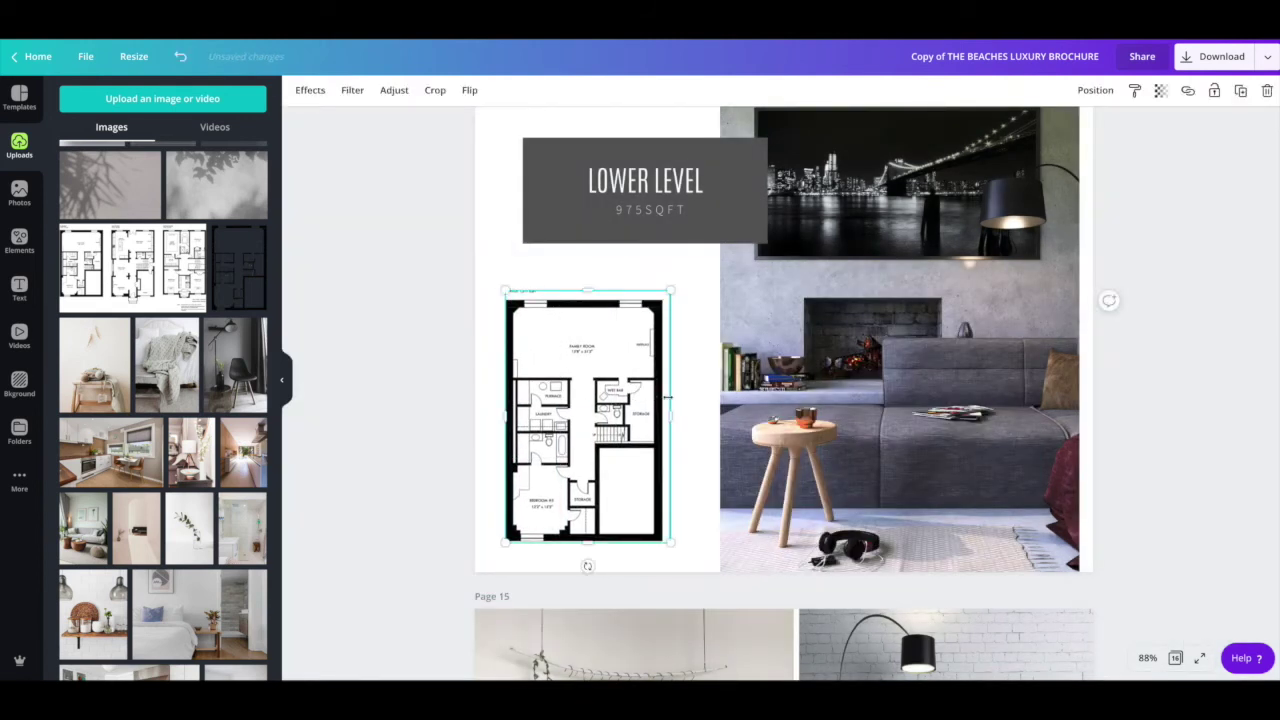
pyautogui.moveTo(590, 295)
pyautogui.mouseDown()
pyautogui.moveTo(591, 281)
pyautogui.moveTo(591, 299)
pyautogui.mouseUp()
pyautogui.moveTo(666, 418); pyautogui.dragTo(664, 418)
pyautogui.click(438, 402)
# Step: Scroll down to the back cover on page 16
pyautogui.scroll(-1, 629, 403)
pyautogui.scroll(-4, 629, 402)
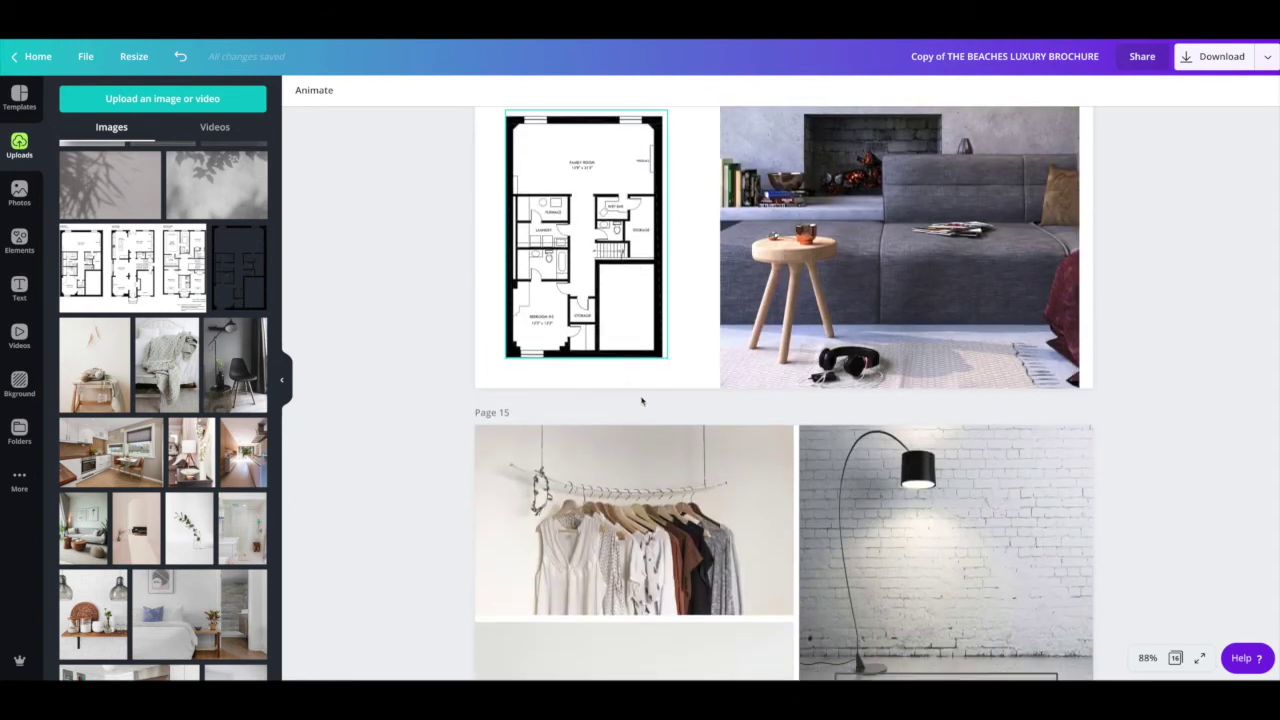
pyautogui.scroll(-2, 650, 282)
pyautogui.scroll(-12, 650, 282)
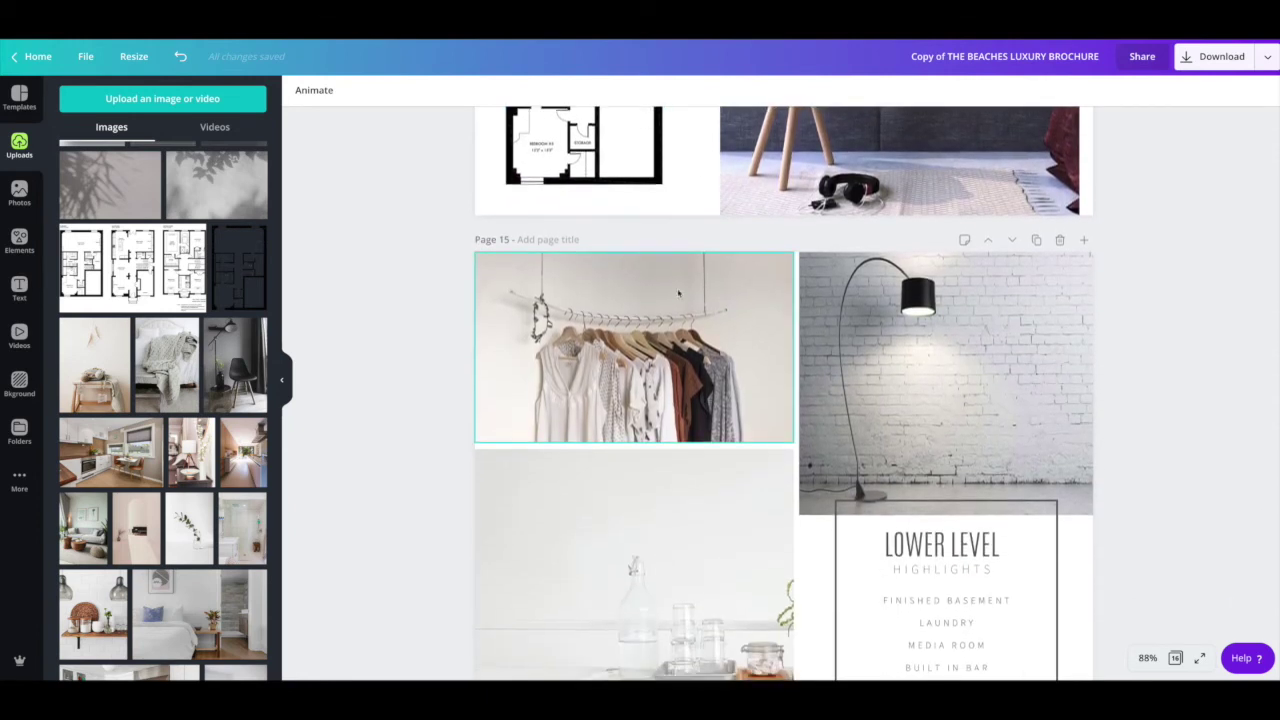
pyautogui.scroll(-1, 706, 320)
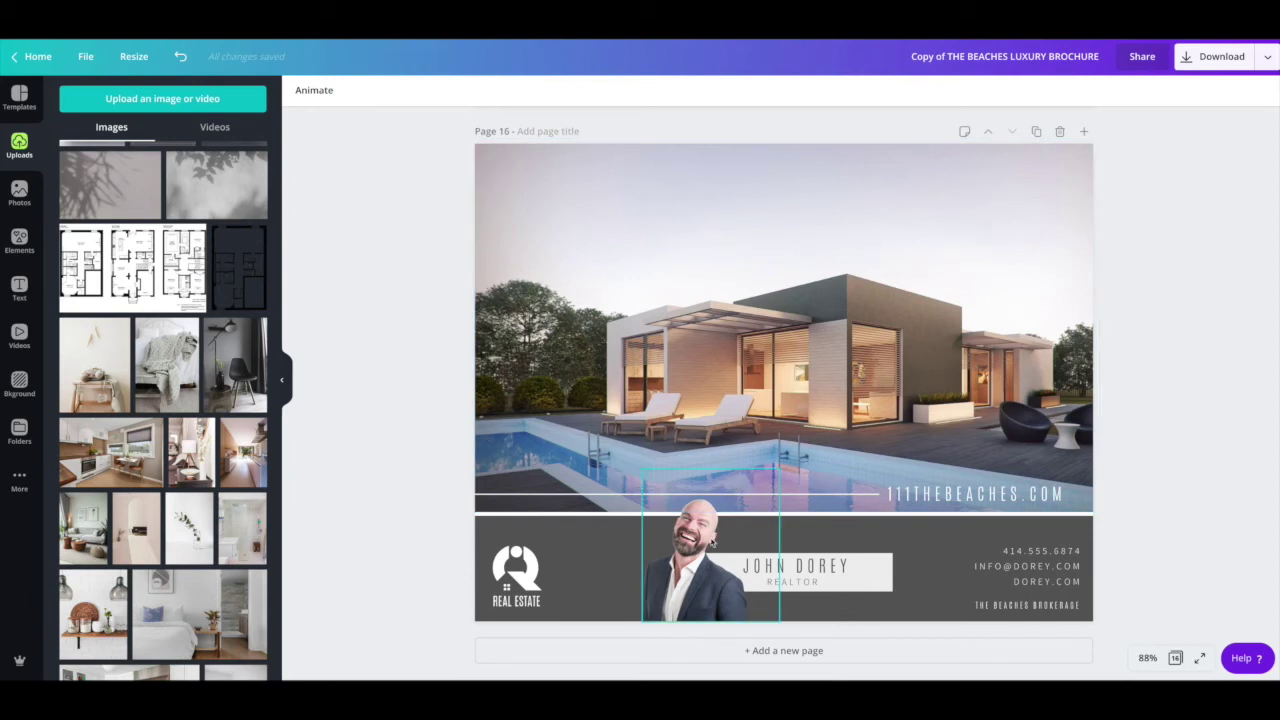
pyautogui.click(710, 540)
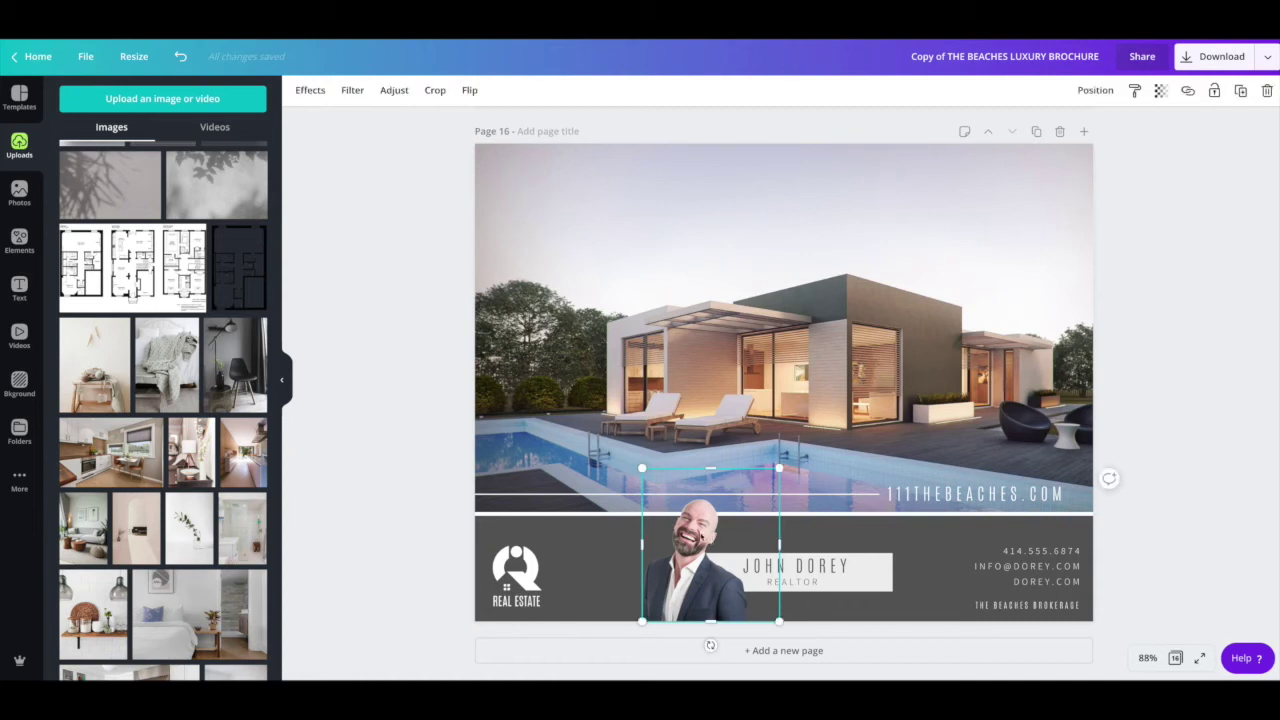
pyautogui.click(310, 90)
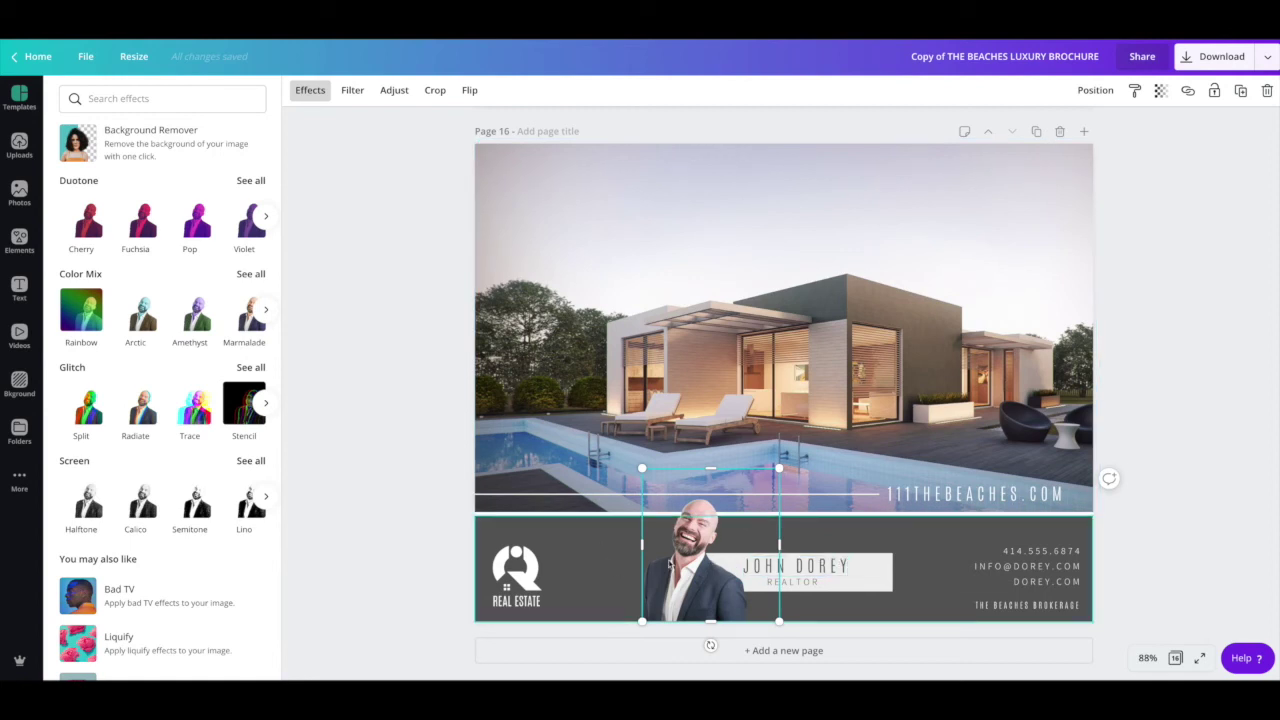
pyautogui.click(399, 538)
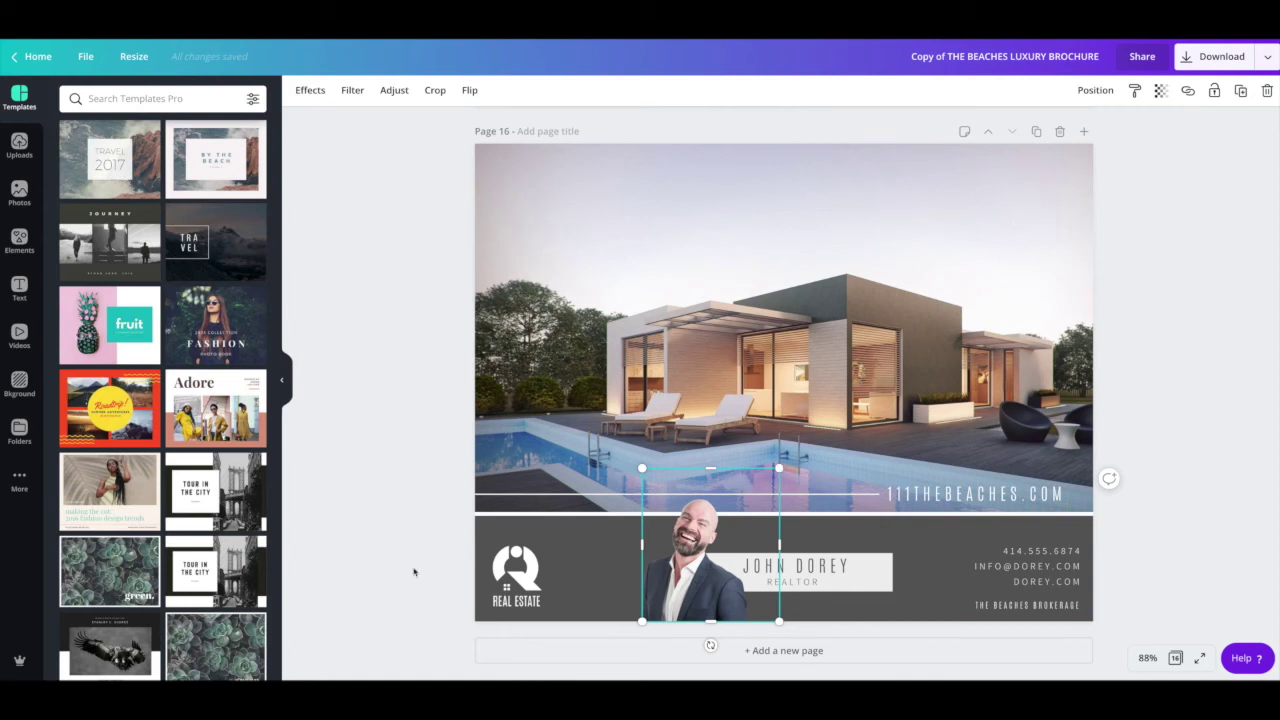
pyautogui.scroll(-5, 130, 485)
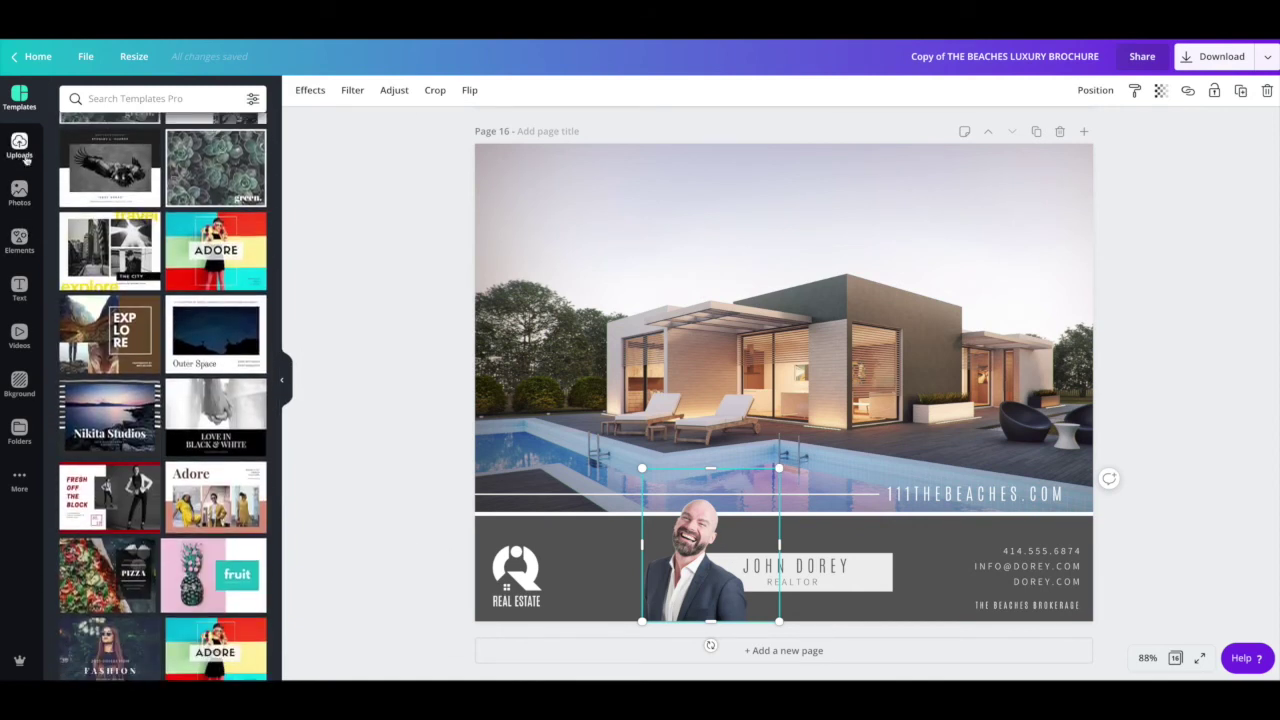
pyautogui.click(19, 145)
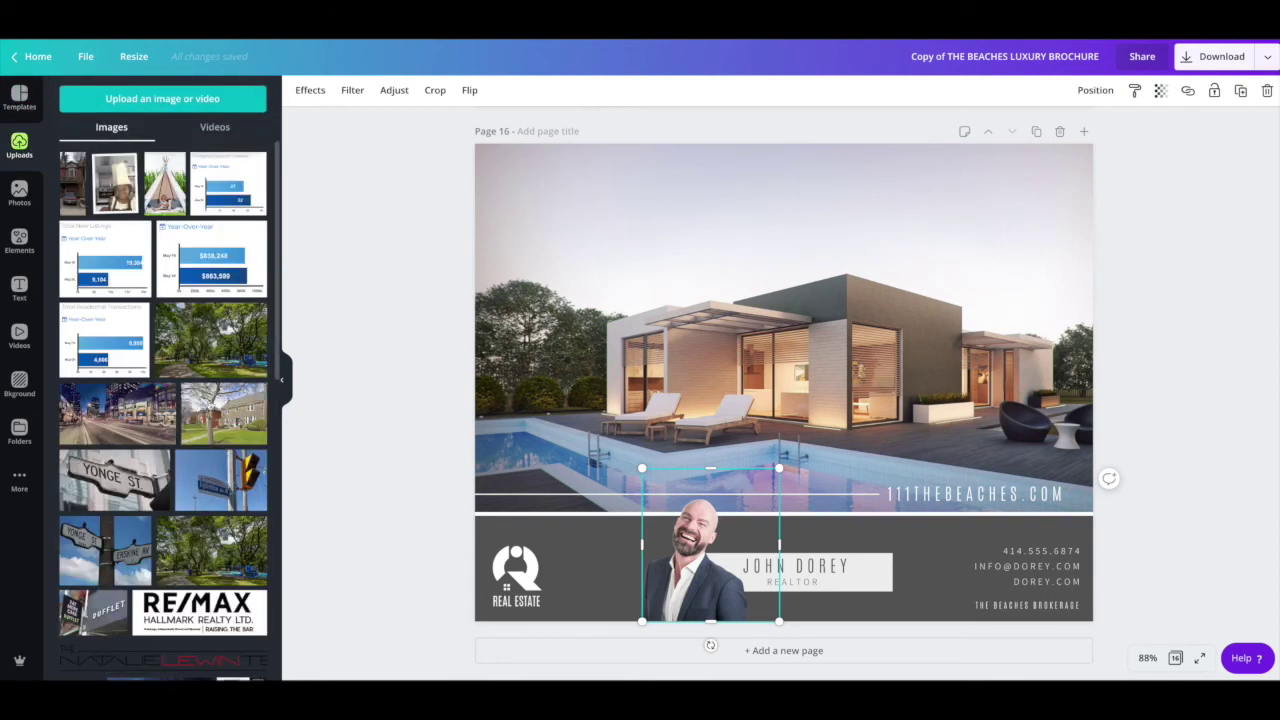
pyautogui.scroll(-6, 209, 404)
pyautogui.scroll(-10, 200, 402)
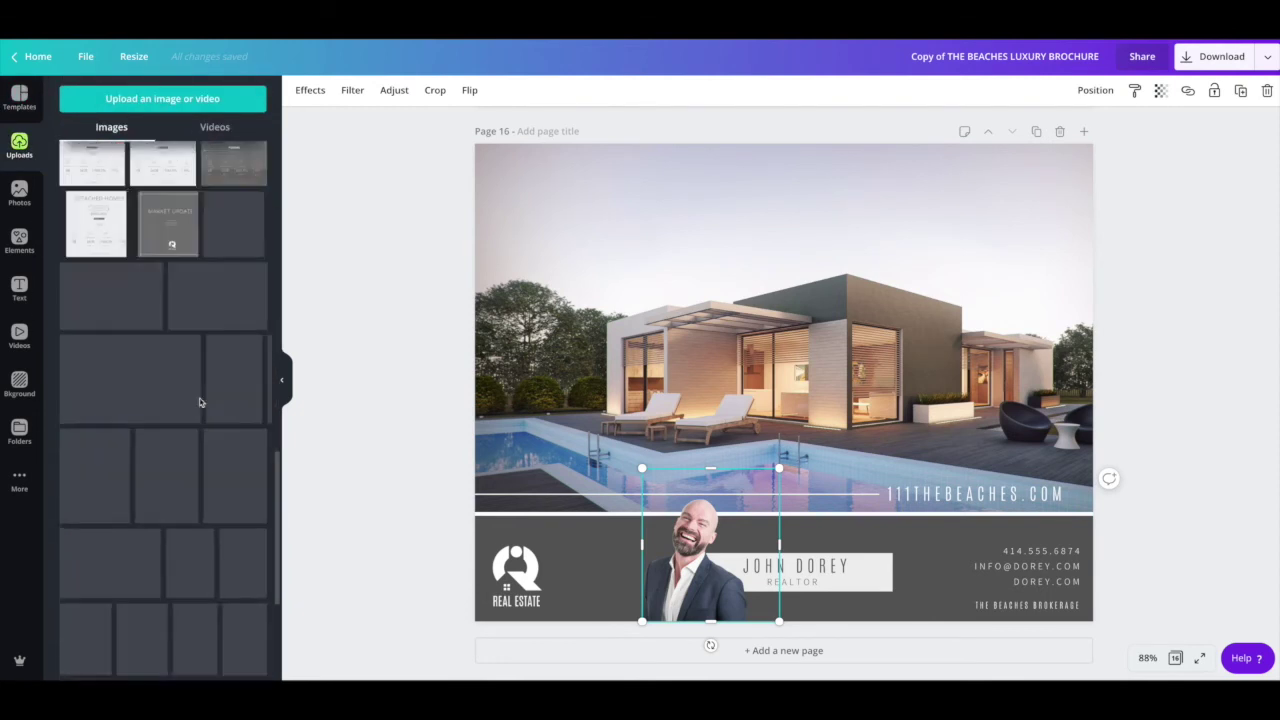
pyautogui.scroll(-5, 200, 402)
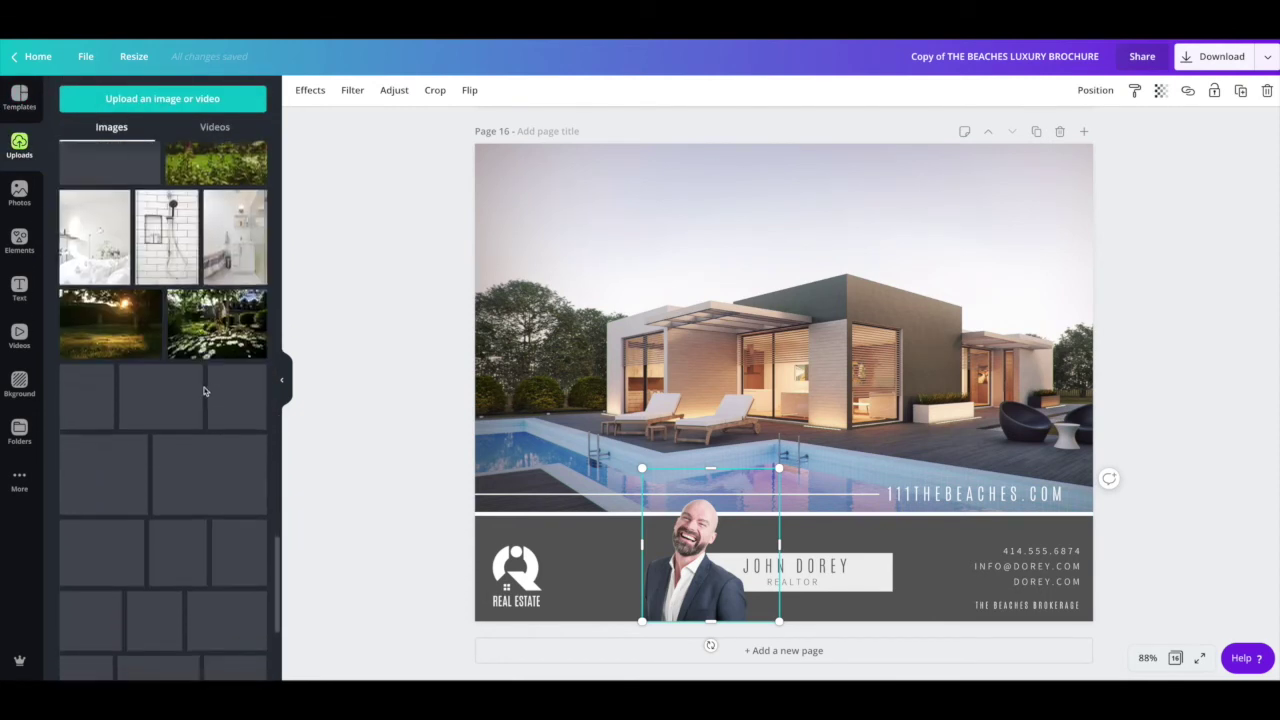
pyautogui.scroll(-5, 200, 380)
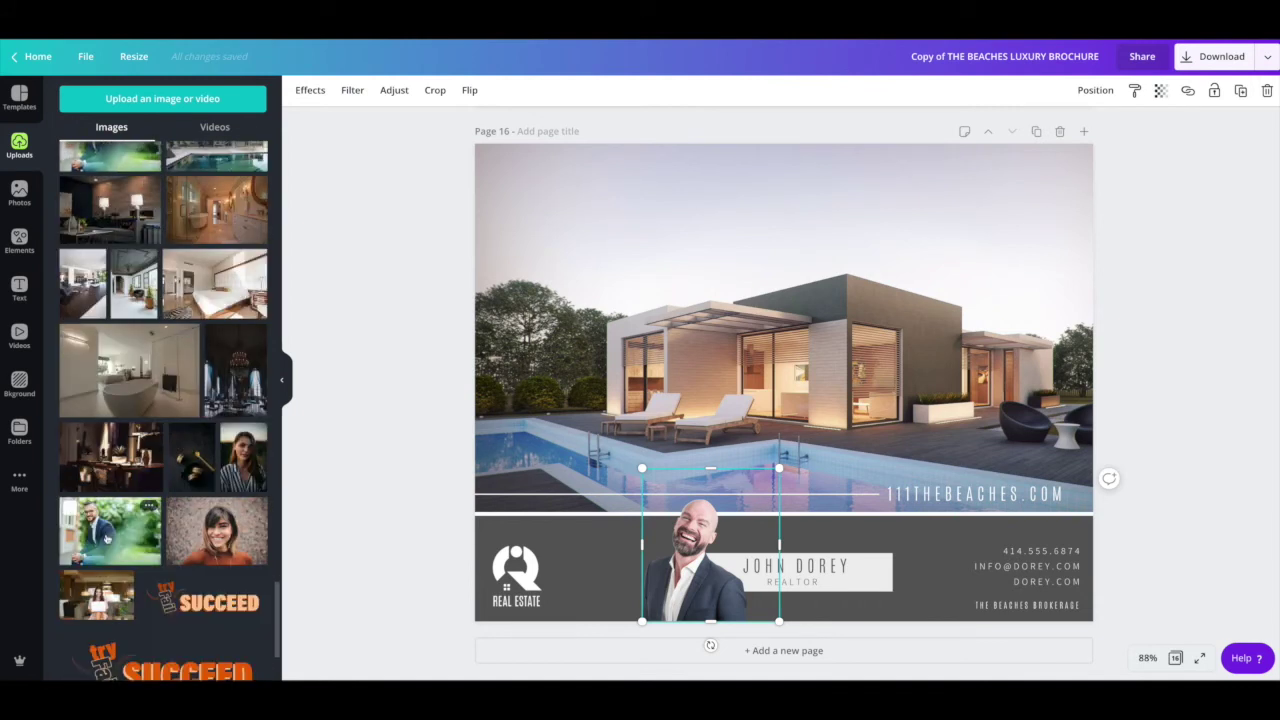
# Step: Add the uploaded portrait of the suited man and size it to the footer's left end
pyautogui.click(100, 538)
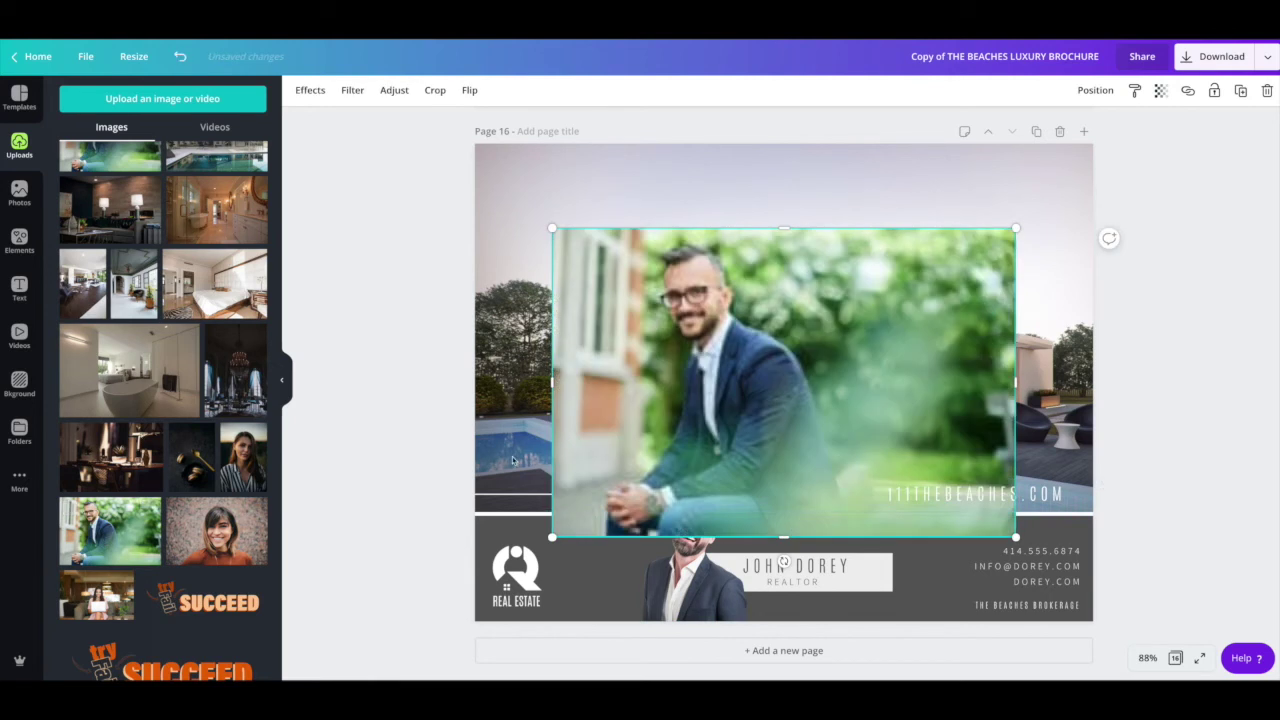
pyautogui.moveTo(552, 228); pyautogui.dragTo(550, 530)
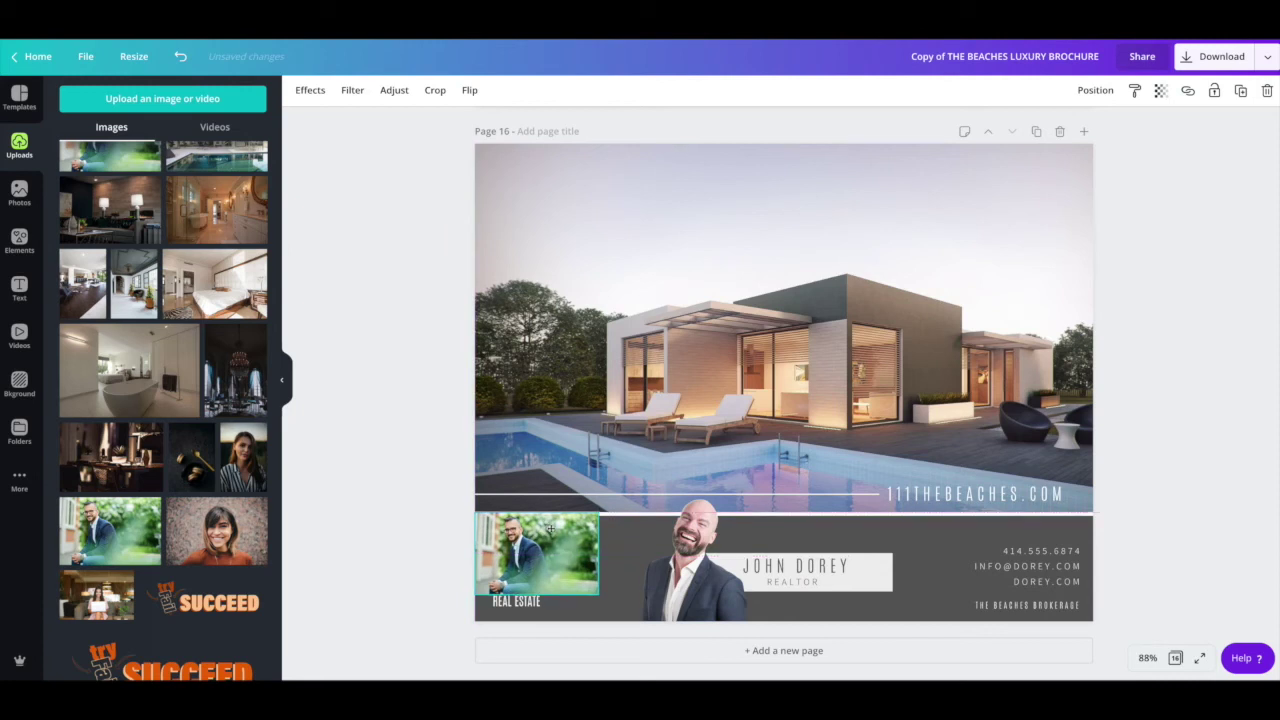
pyautogui.click(502, 605)
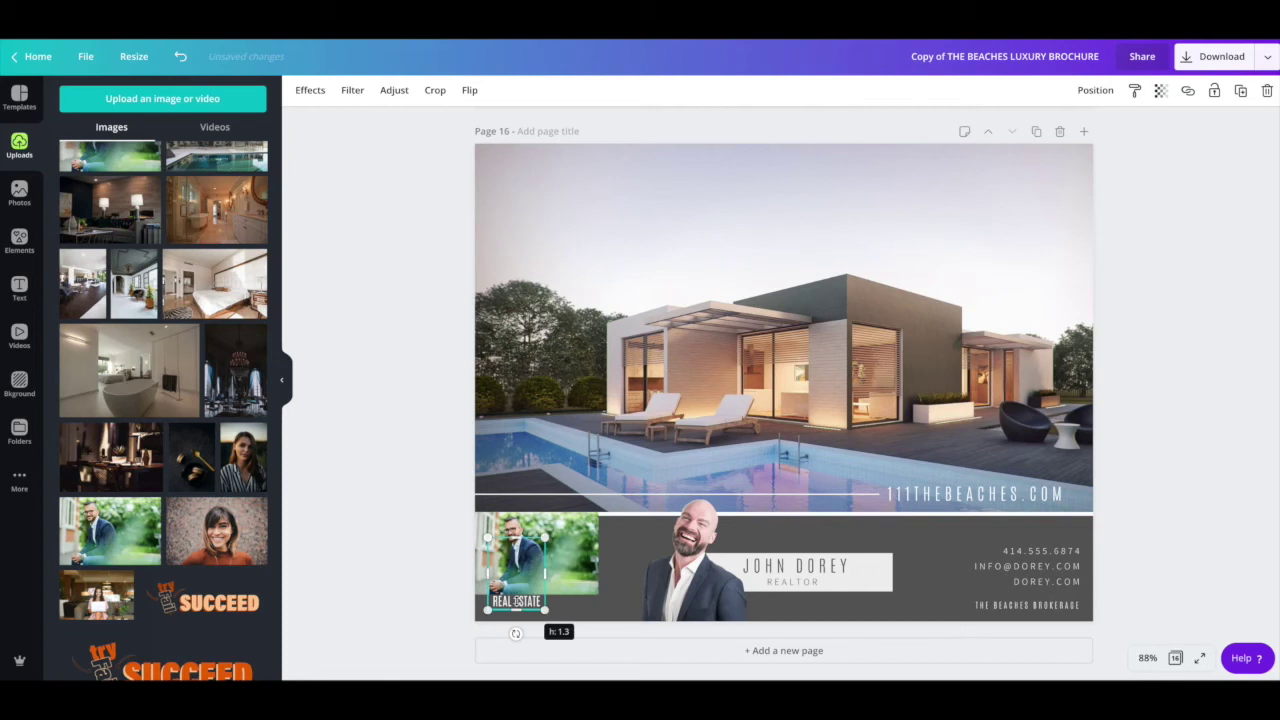
pyautogui.press('Escape')
pyautogui.click(497, 600)
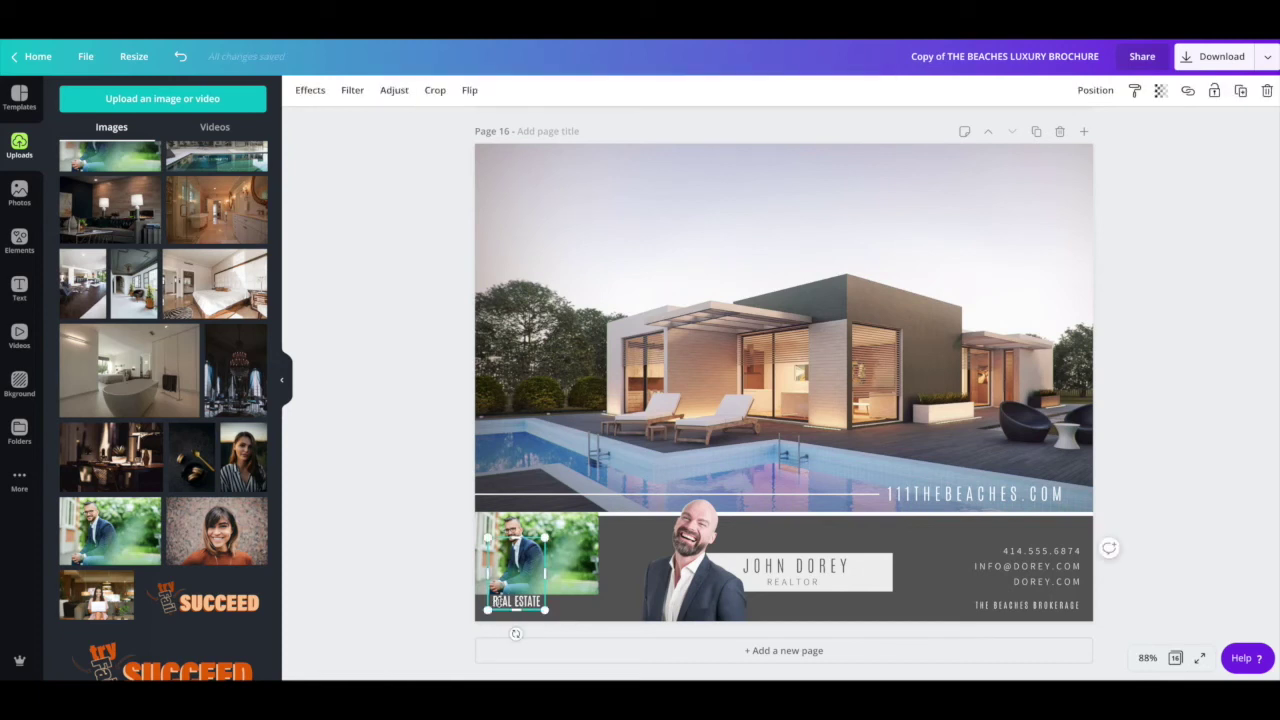
pyautogui.moveTo(582, 551); pyautogui.dragTo(585, 506)
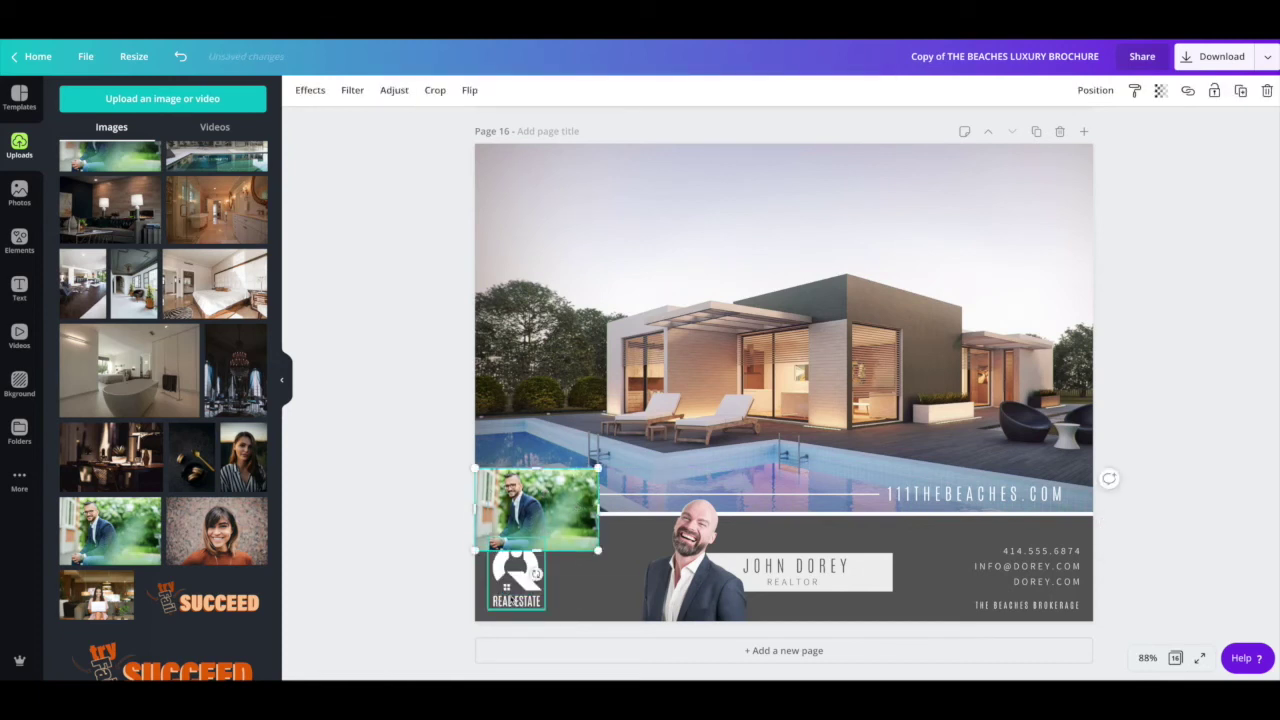
pyautogui.moveTo(510, 590); pyautogui.dragTo(915, 583)
pyautogui.click(556, 511)
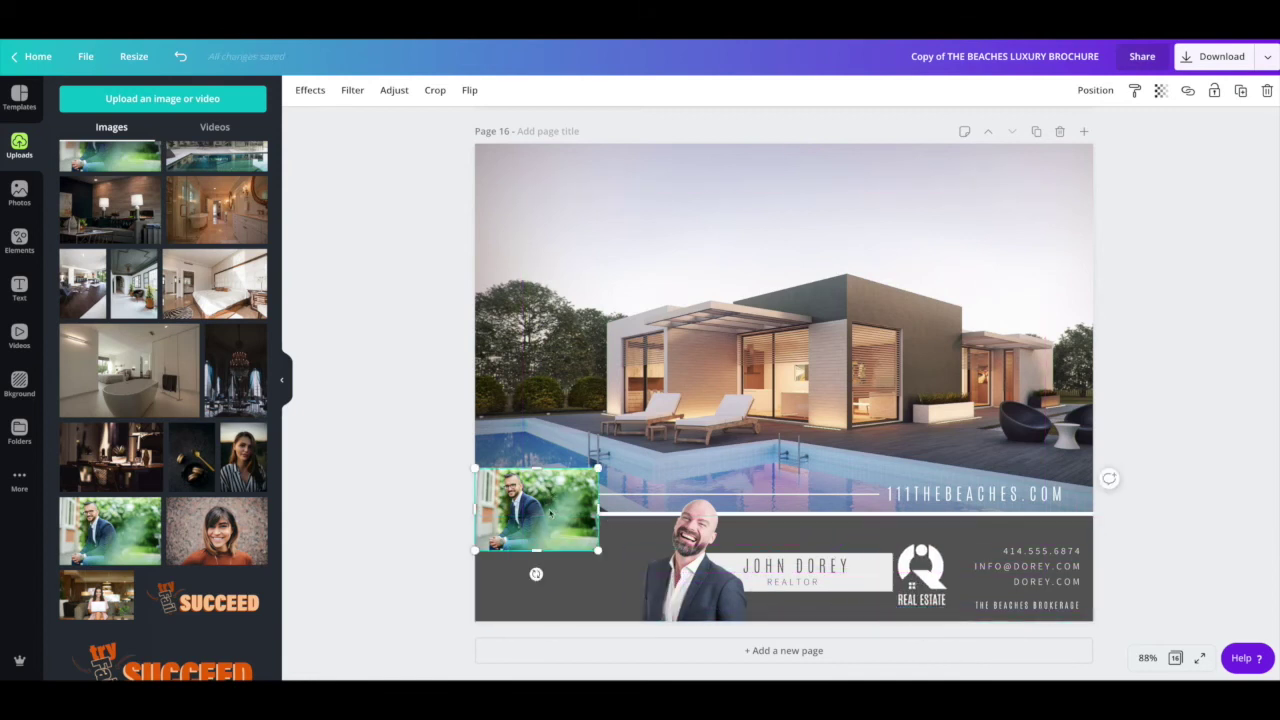
pyautogui.moveTo(549, 513); pyautogui.dragTo(549, 559)
pyautogui.moveTo(597, 596); pyautogui.dragTo(634, 620)
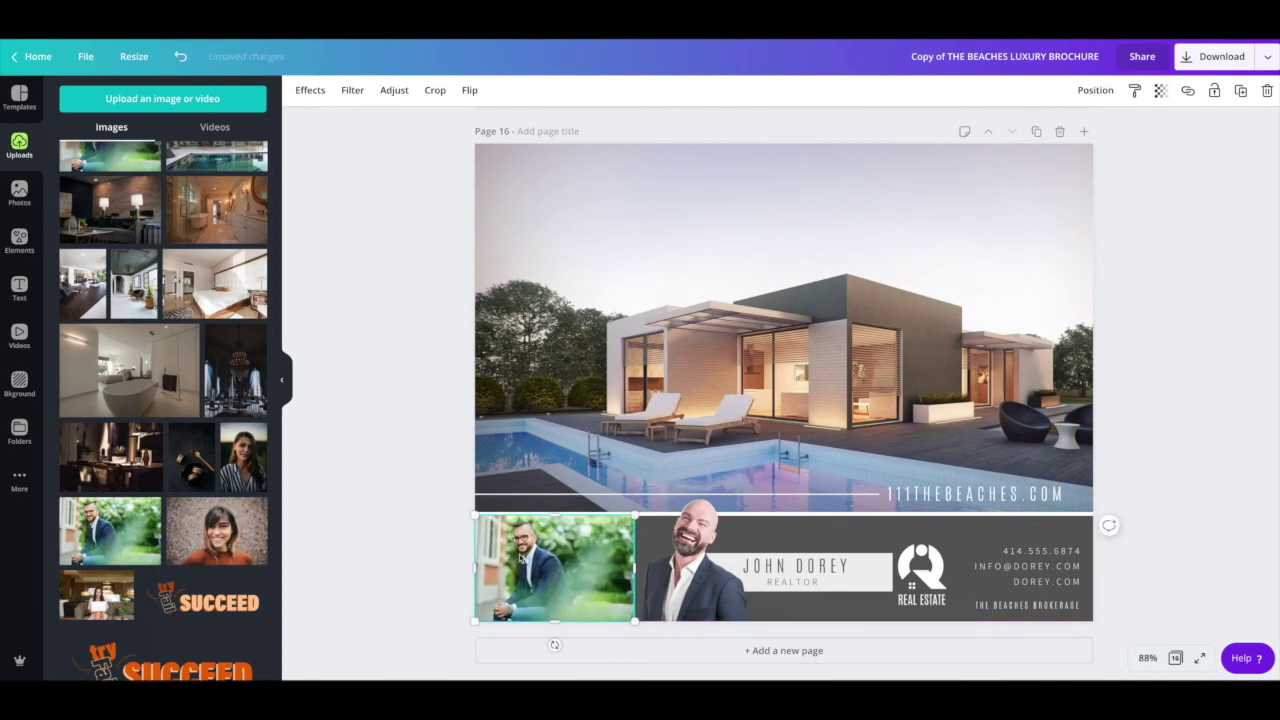
# Step: Crop the portrait around the man and narrow it to fit the footer's left end
pyautogui.doubleClick(520, 558)
pyautogui.moveTo(475, 515); pyautogui.dragTo(408, 470)
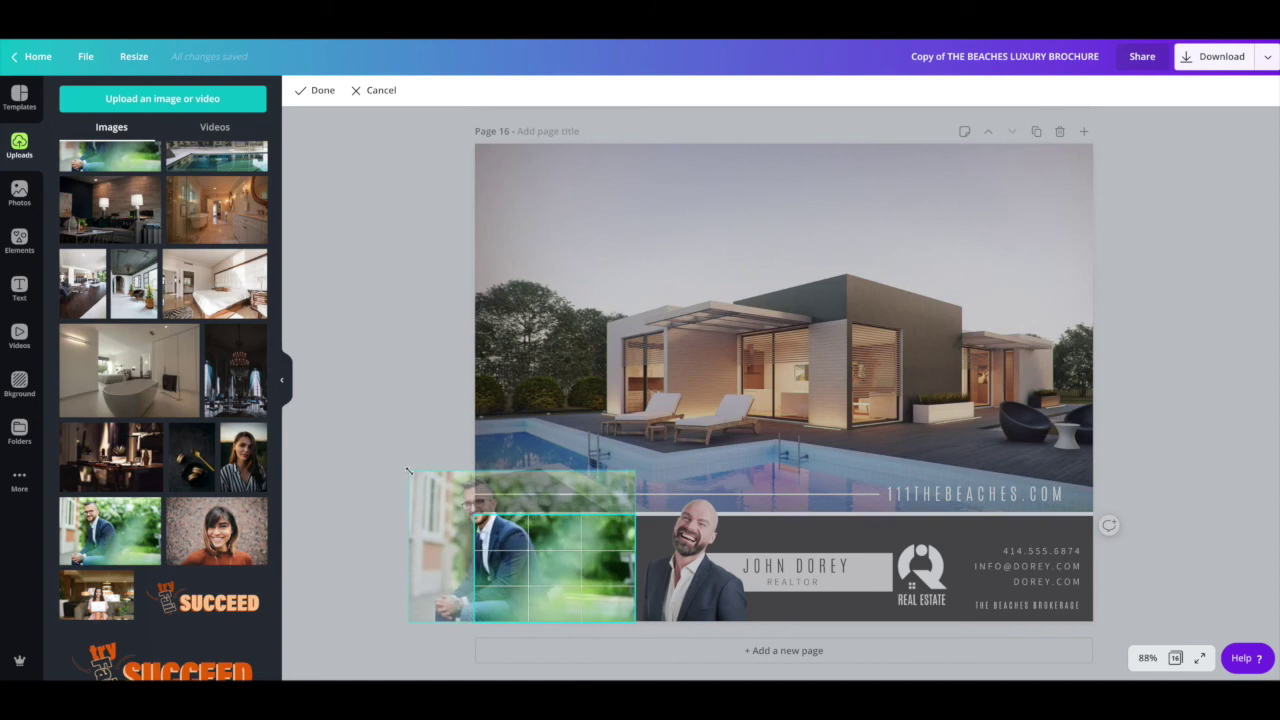
pyautogui.moveTo(532, 552); pyautogui.dragTo(568, 601)
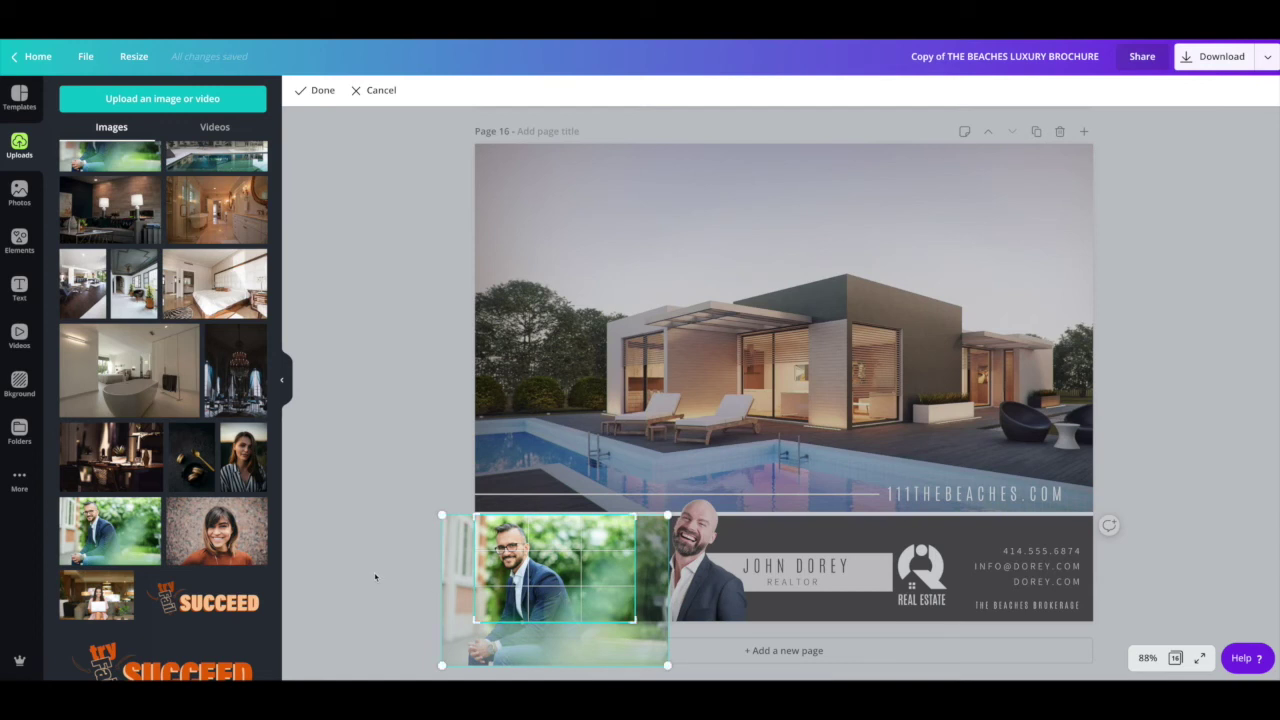
pyautogui.click(374, 574)
pyautogui.click(618, 573)
pyautogui.moveTo(634, 571); pyautogui.dragTo(588, 572)
pyautogui.moveTo(538, 575); pyautogui.dragTo(530, 578)
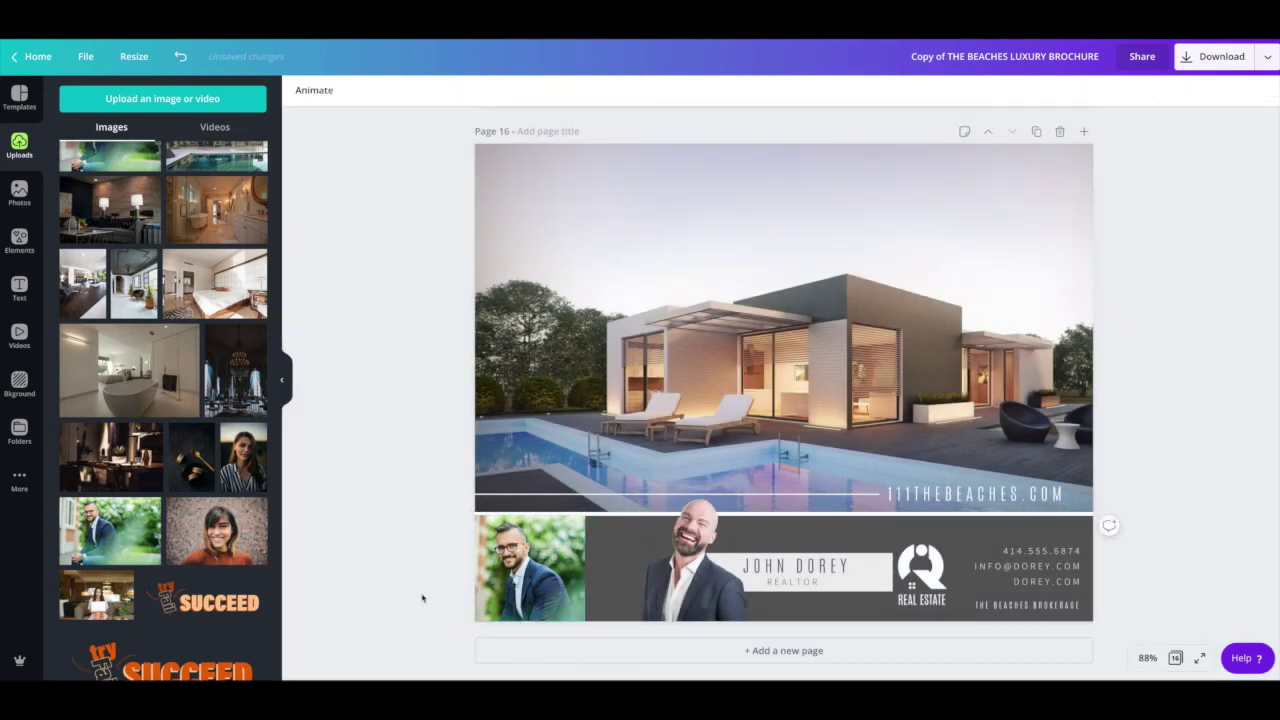
# Step: Place the REAL ESTATE logo directly beside the new portrait photo
pyautogui.click(505, 582)
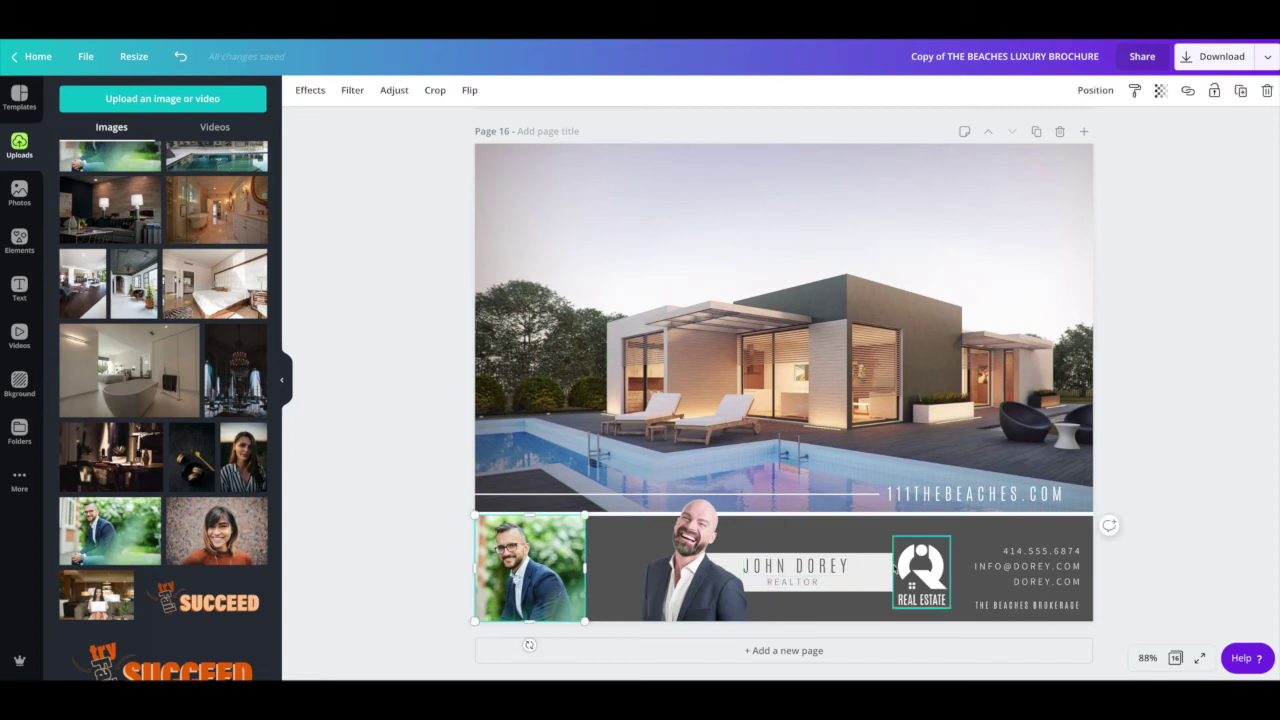
pyautogui.click(913, 570)
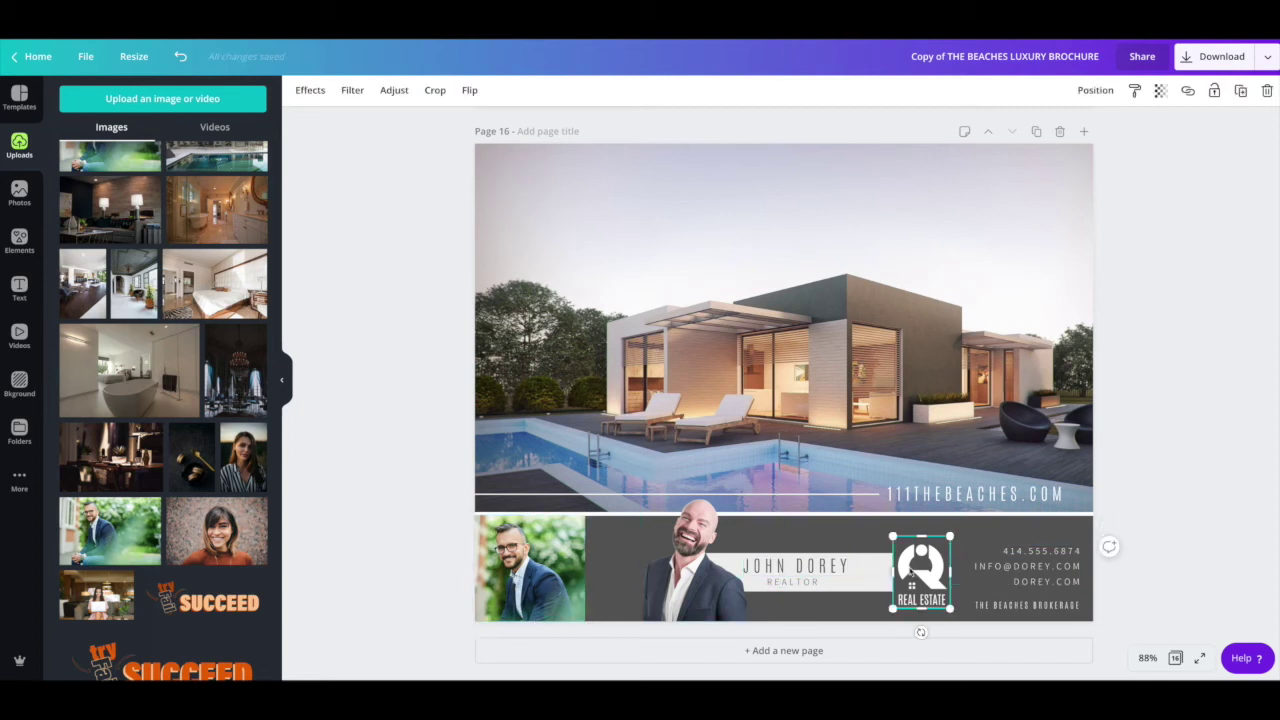
pyautogui.moveTo(913, 570); pyautogui.dragTo(633, 575)
pyautogui.press('Escape')
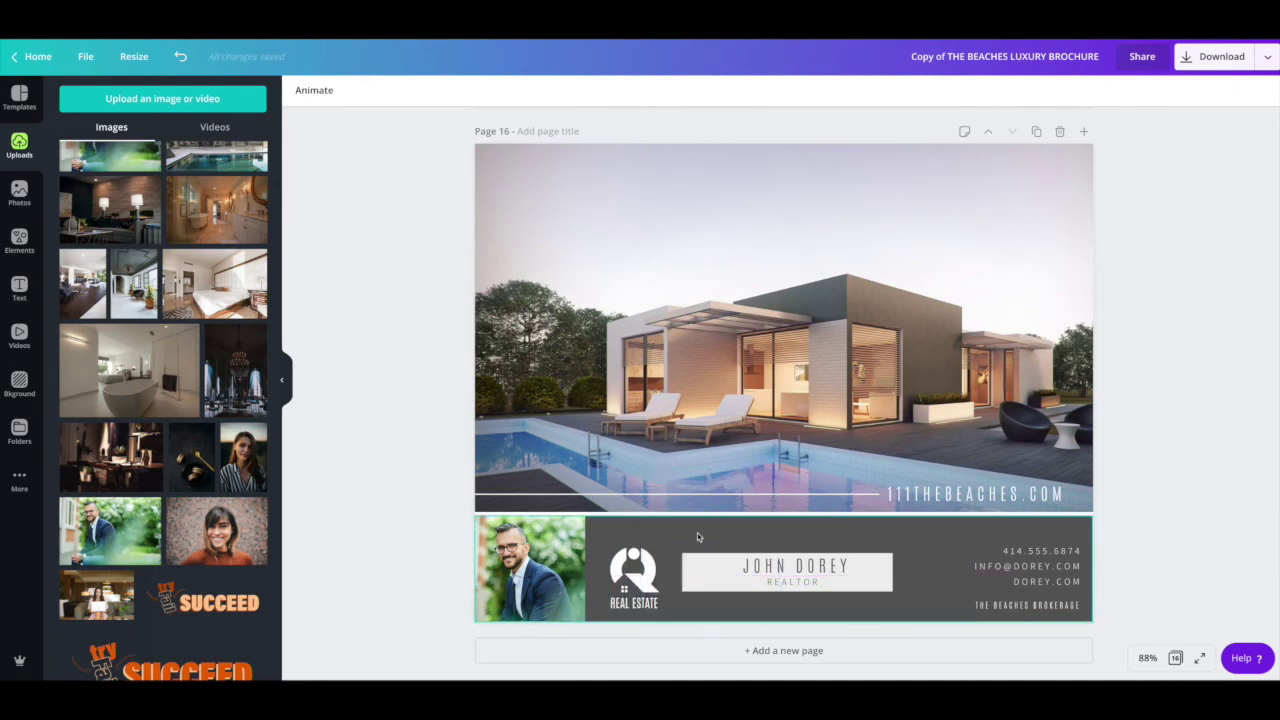
# Step: Bring the agent's name and REALTOR title to the front and shift the REAL ESTATE logo right
pyautogui.click(808, 572)
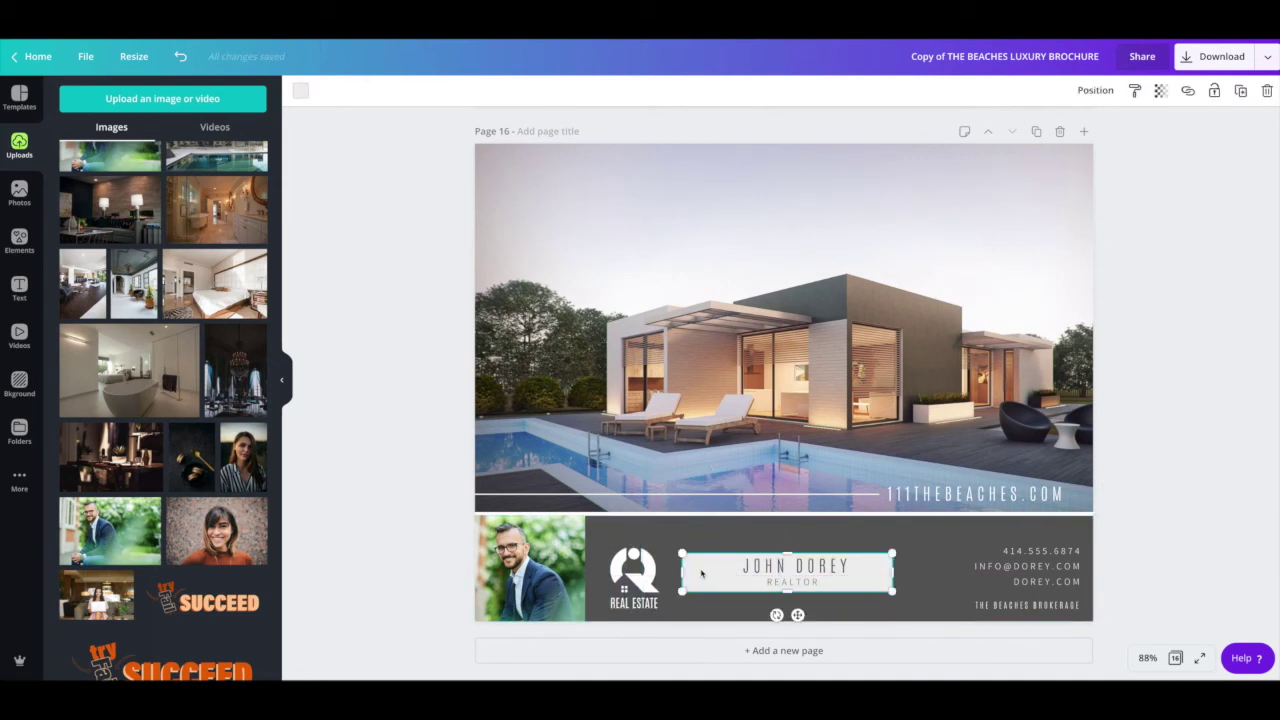
pyautogui.click(809, 575)
pyautogui.moveTo(809, 575); pyautogui.dragTo(742, 546)
pyautogui.keyDown('shift'); pyautogui.click(795, 568); pyautogui.keyUp('shift')
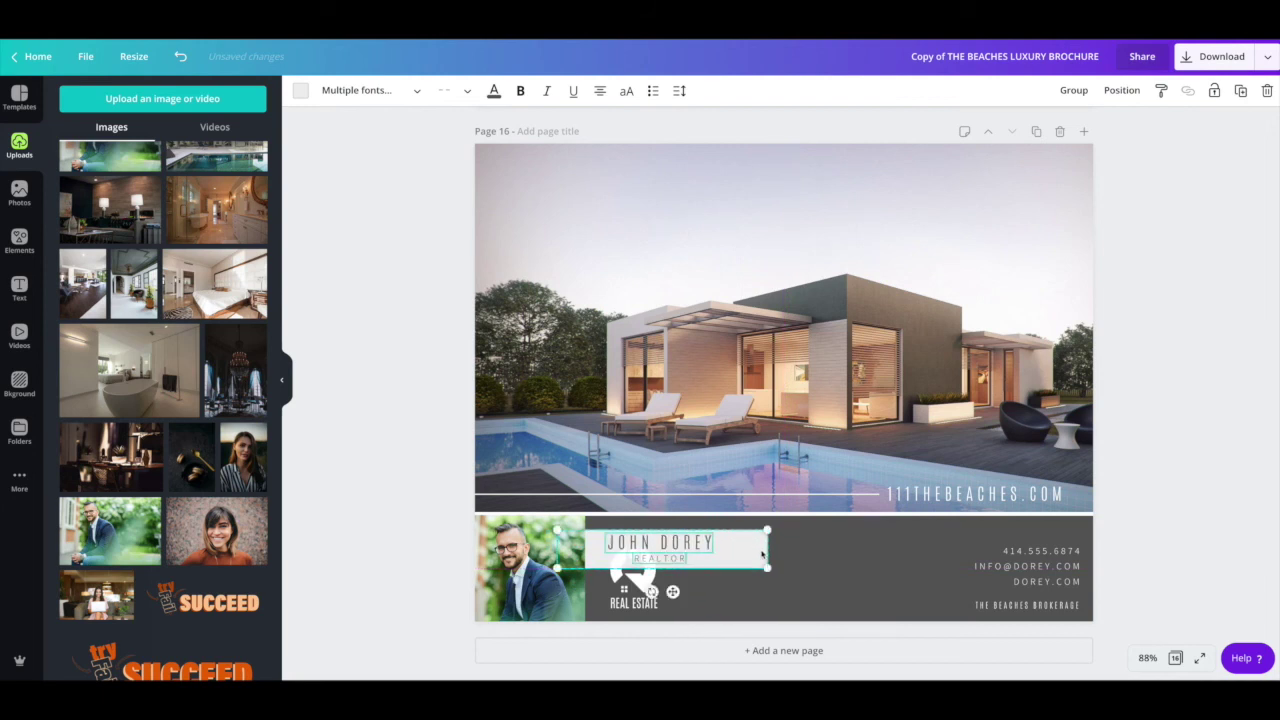
pyautogui.rightClick(760, 555)
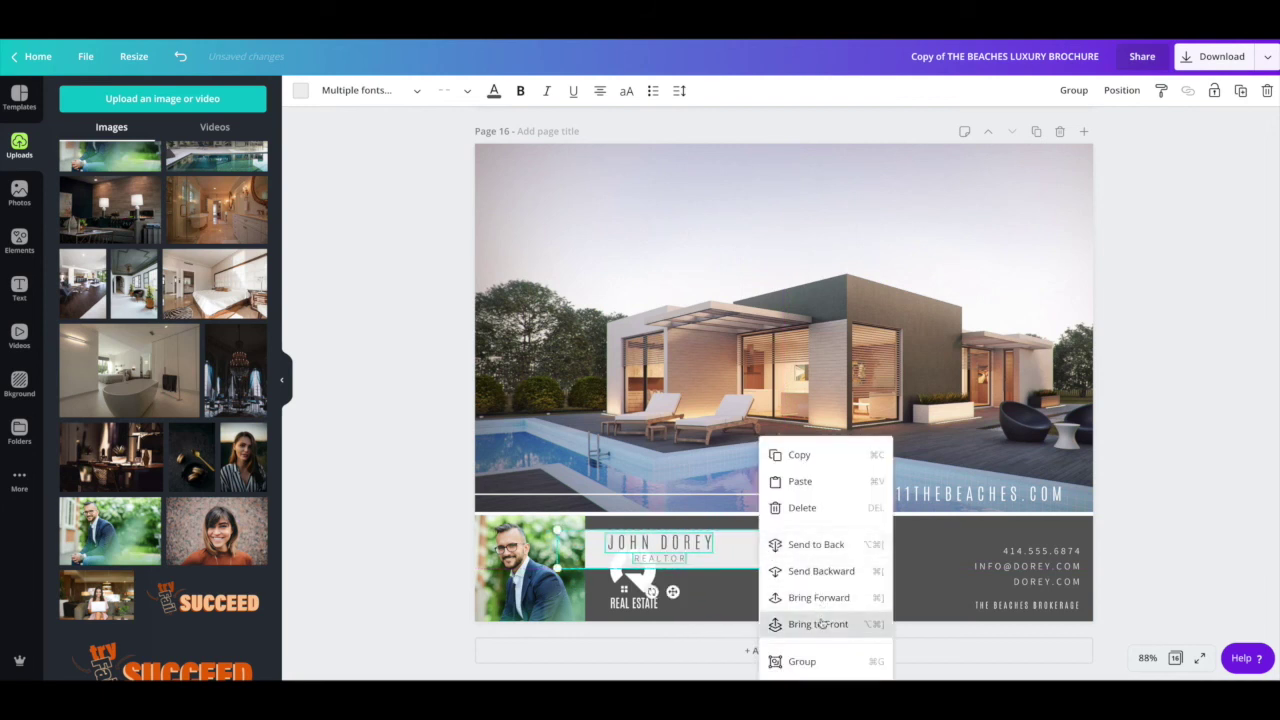
pyautogui.click(820, 620)
pyautogui.moveTo(735, 555); pyautogui.dragTo(743, 556)
pyautogui.click(660, 592)
pyautogui.moveTo(607, 590); pyautogui.dragTo(888, 615)
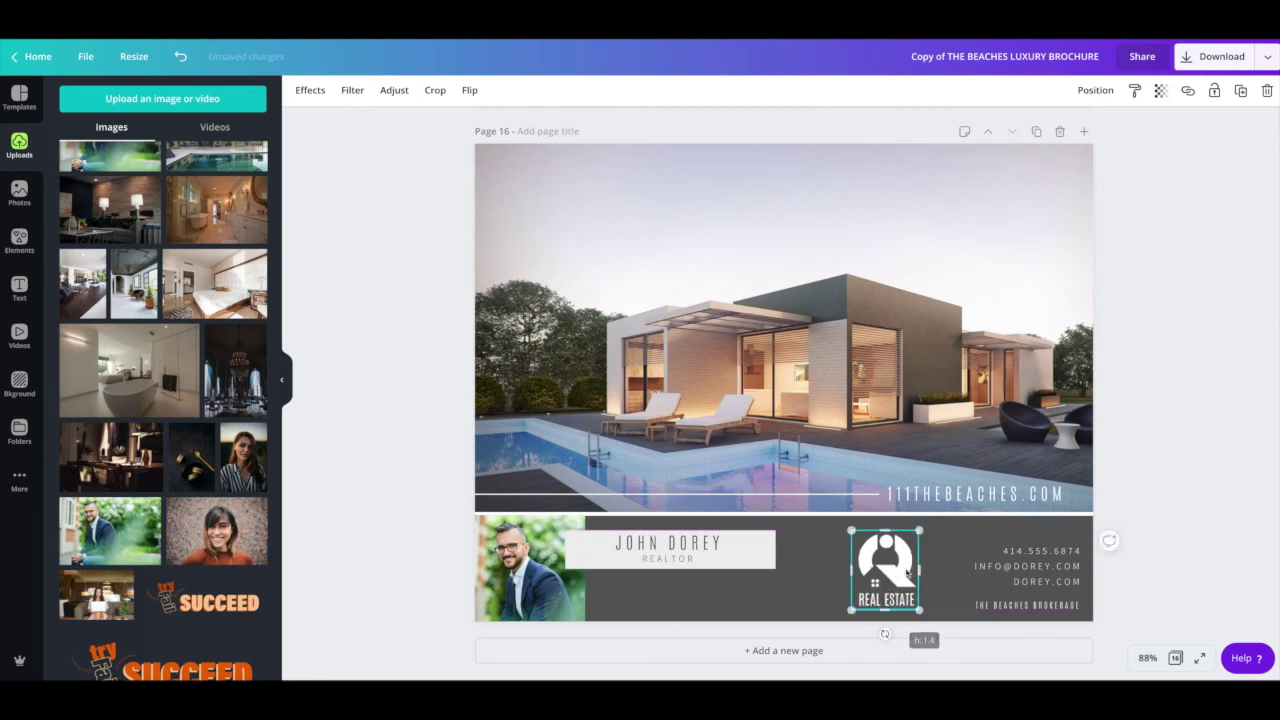
pyautogui.moveTo(905, 565); pyautogui.dragTo(940, 565)
# Step: Group the name, REALTOR title and box beside the headshot, and move the logo toward the contact details
pyautogui.click(680, 550)
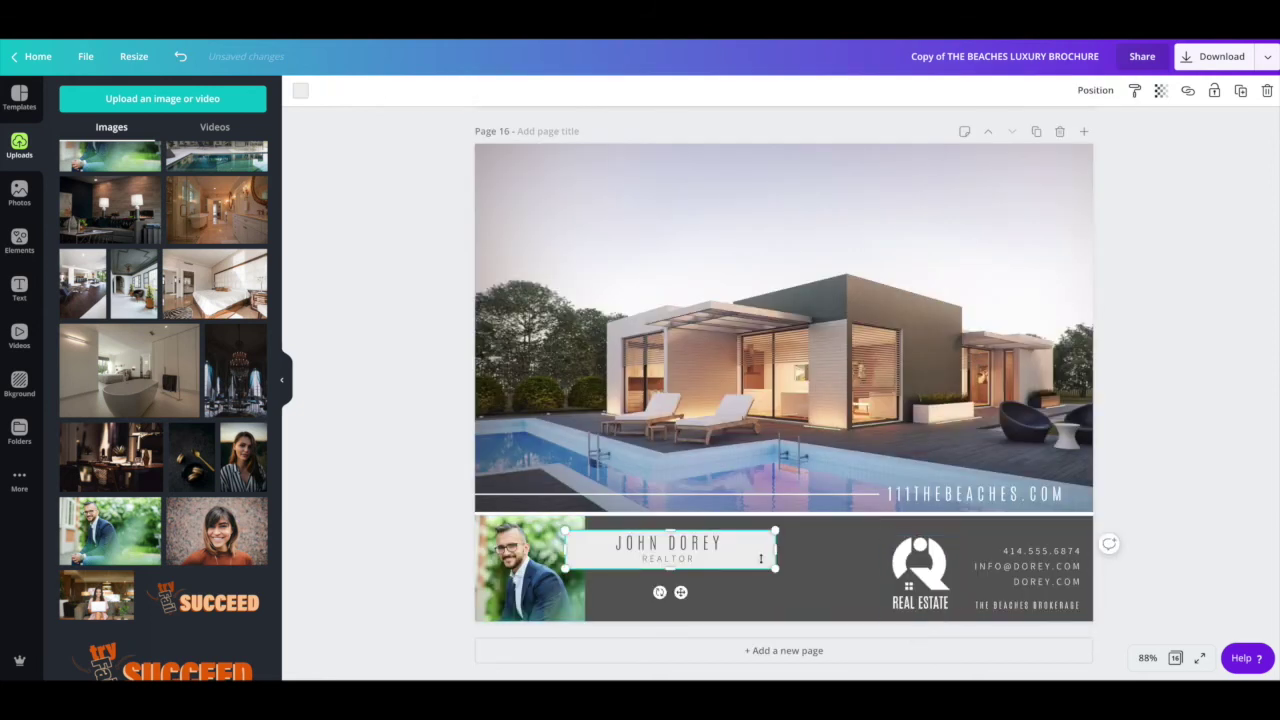
pyautogui.moveTo(673, 560); pyautogui.dragTo(682, 565)
pyautogui.click(682, 563)
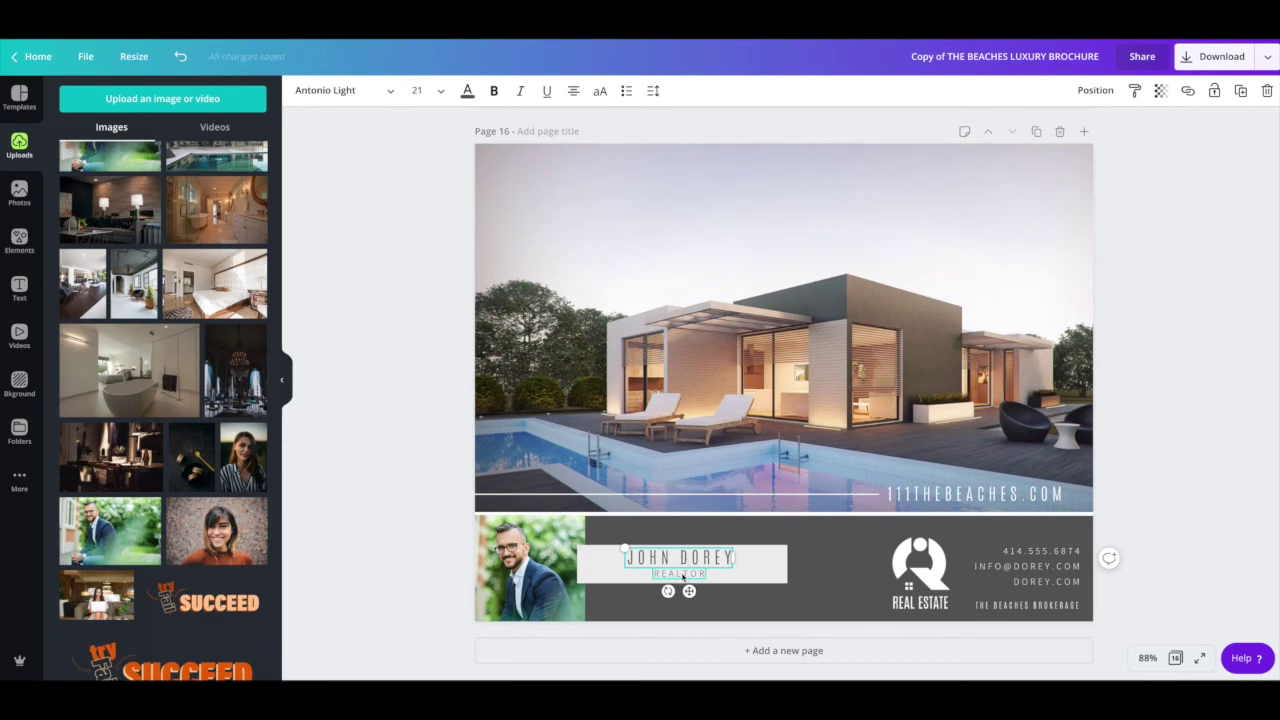
pyautogui.keyDown('shift'); pyautogui.click(683, 577); pyautogui.keyUp('shift')
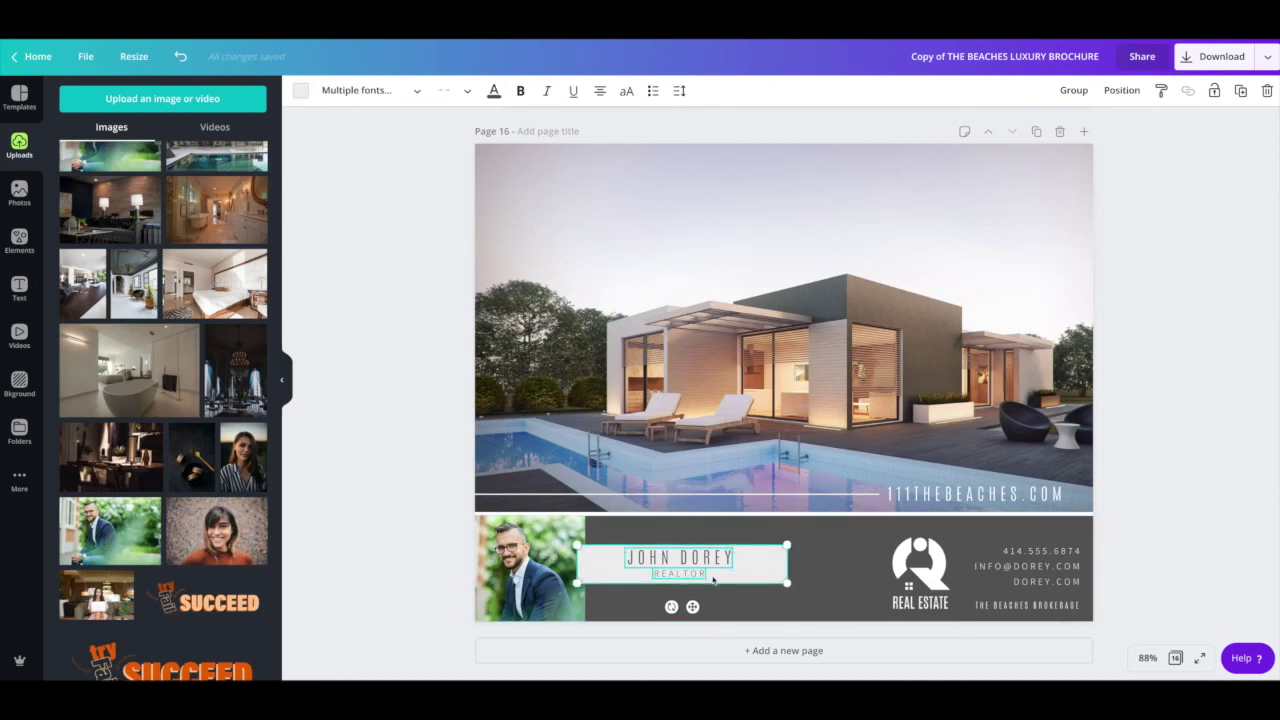
pyautogui.rightClick(746, 571)
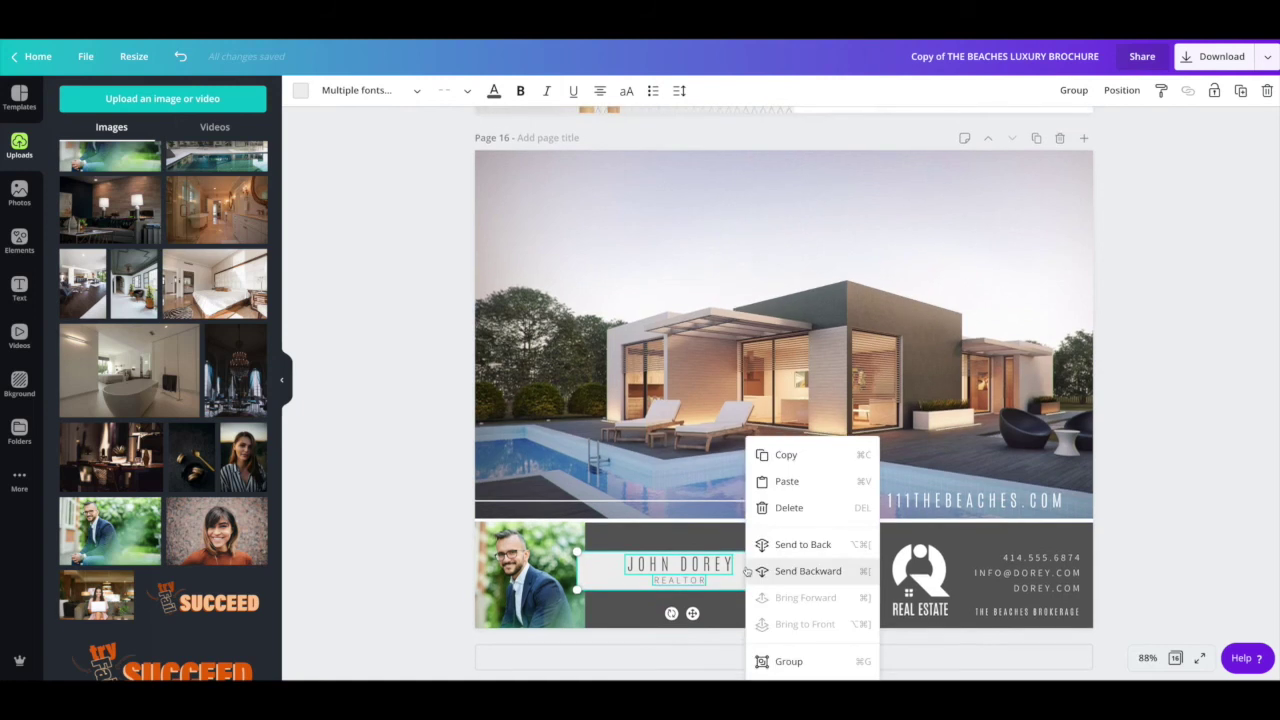
pyautogui.click(789, 661)
pyautogui.moveTo(713, 576)
pyautogui.mouseDown()
pyautogui.moveTo(770, 584)
pyautogui.moveTo(720, 562)
pyautogui.moveTo(736, 571)
pyautogui.mouseUp()
pyautogui.click(838, 576)
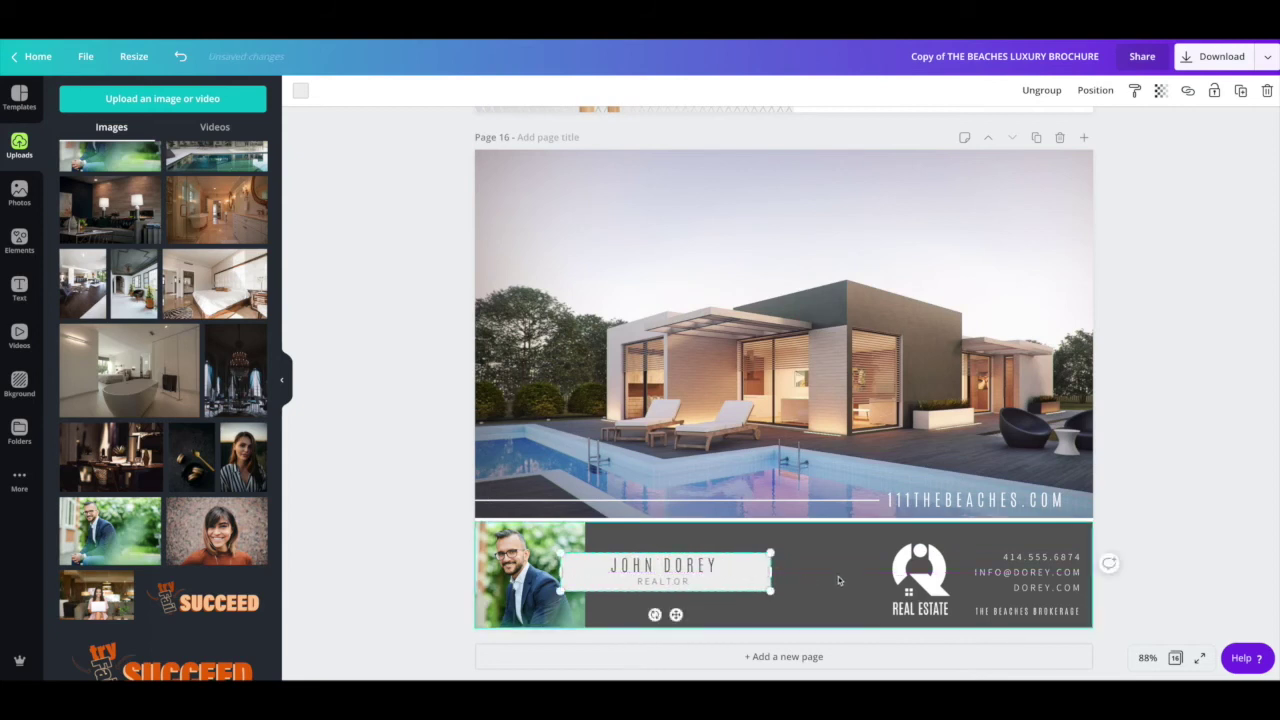
pyautogui.moveTo(929, 572); pyautogui.dragTo(878, 570)
# Step: Left-align the footer contact lines and nudge the contact text box slightly left
pyautogui.doubleClick(878, 570)
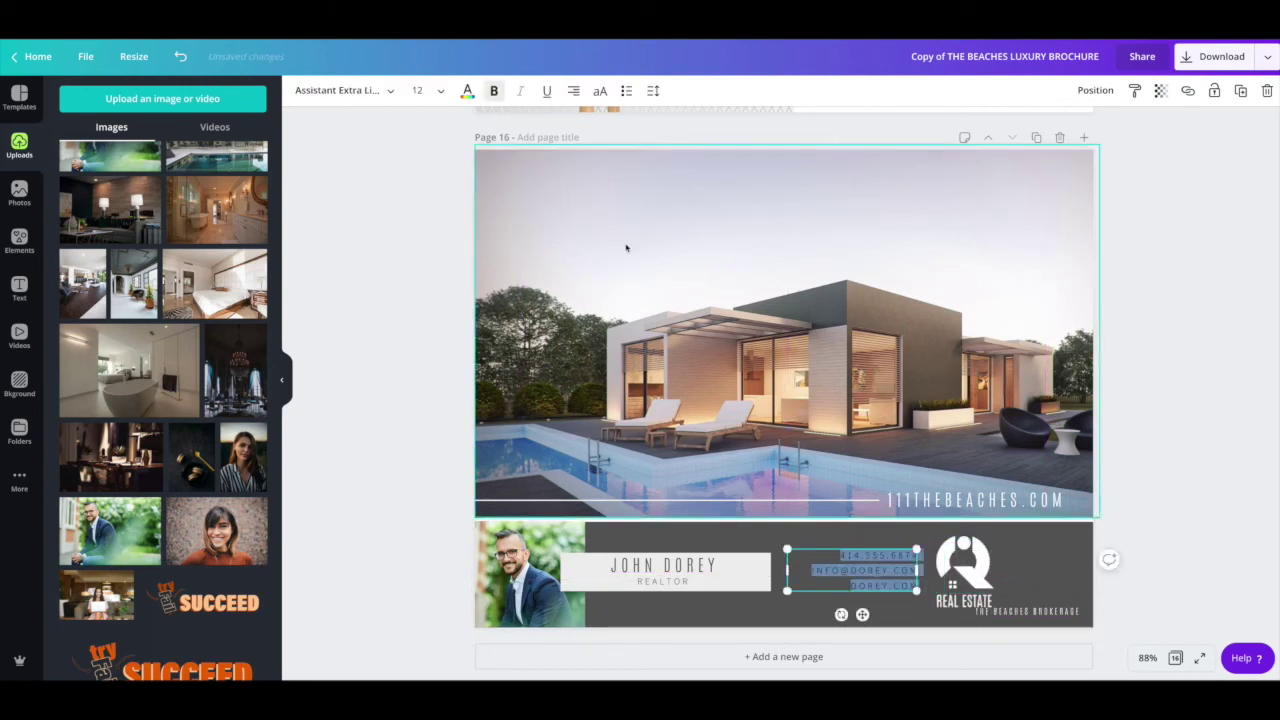
pyautogui.click(573, 92)
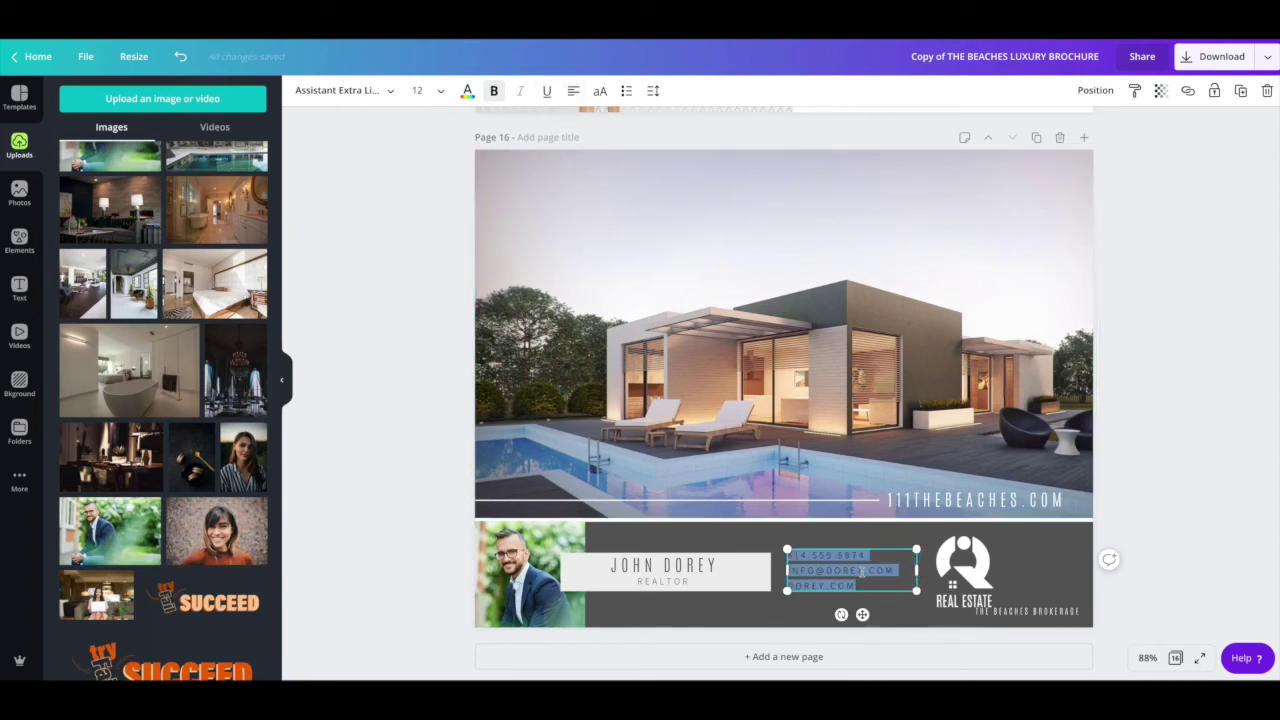
pyautogui.click(810, 530)
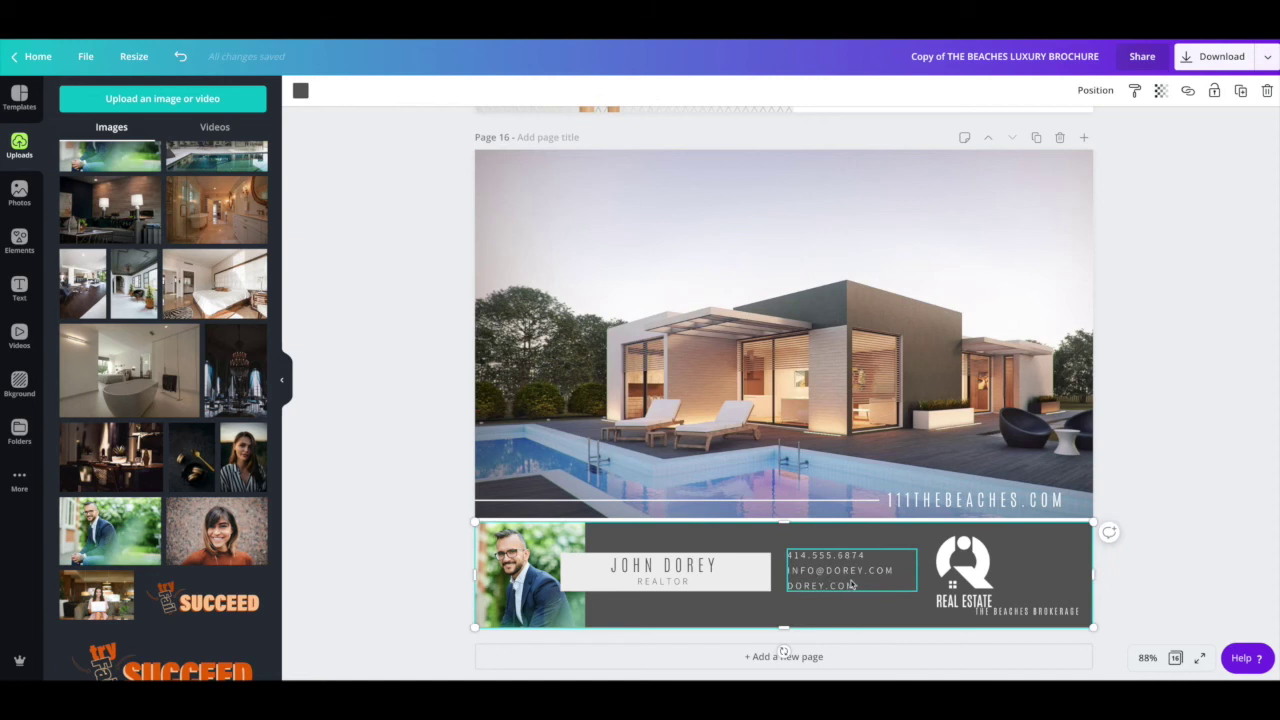
pyautogui.moveTo(852, 585); pyautogui.dragTo(848, 581)
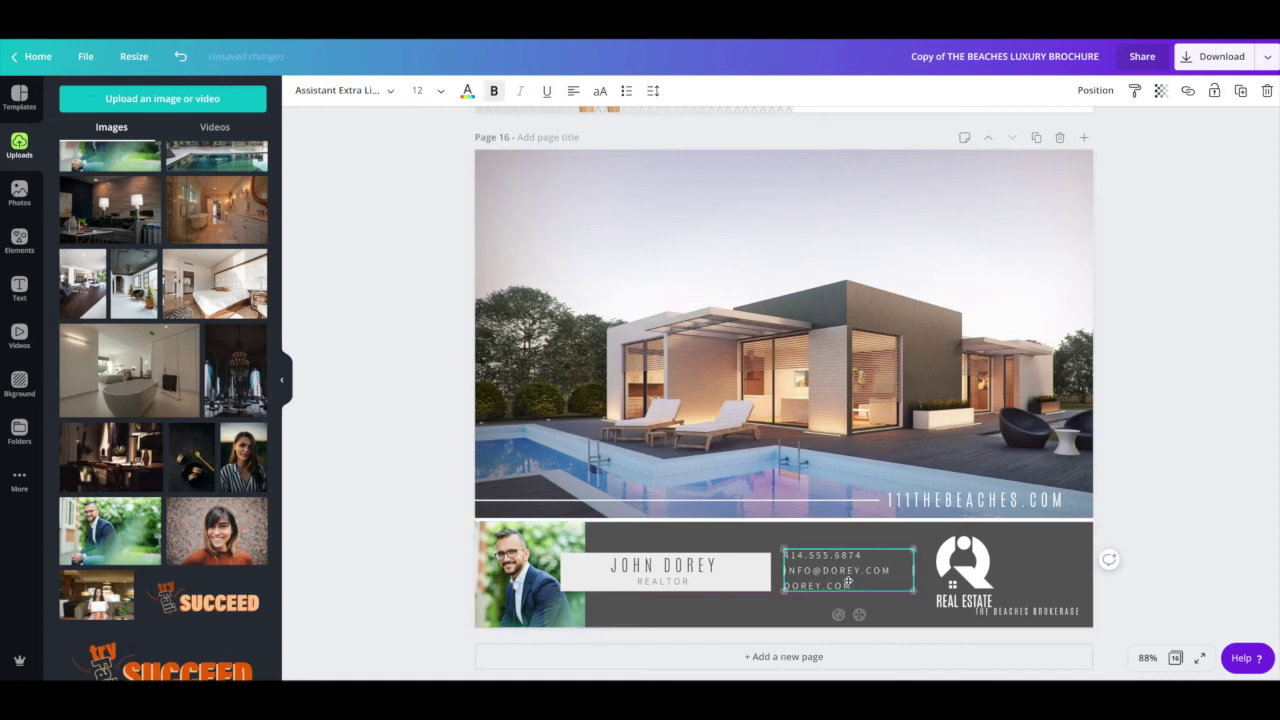
# Step: Move the REAL ESTATE logo to the footer's right edge and THE BEACHES BROKERAGE under the name box
pyautogui.click(1033, 613)
pyautogui.moveTo(1033, 616); pyautogui.dragTo(1033, 620)
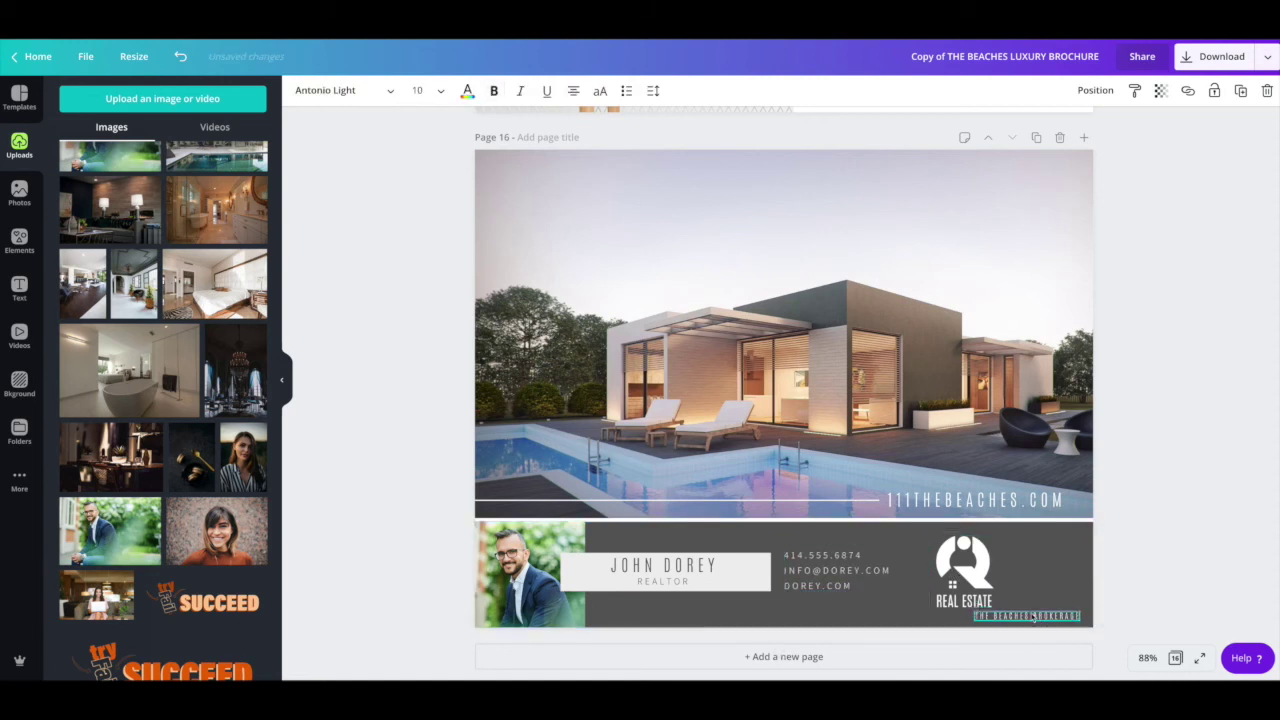
pyautogui.click(959, 573)
pyautogui.moveTo(959, 573); pyautogui.dragTo(1034, 565)
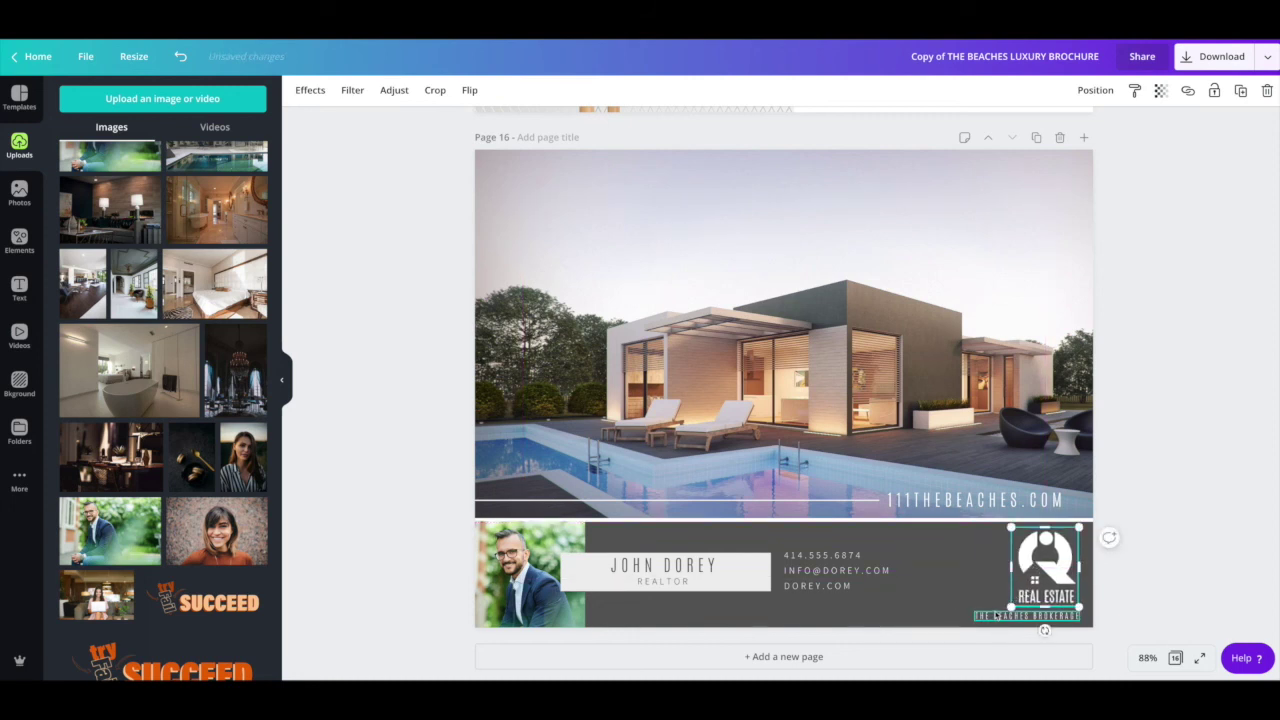
pyautogui.moveTo(996, 614); pyautogui.dragTo(637, 610)
pyautogui.moveTo(1059, 559); pyautogui.dragTo(1060, 568)
pyautogui.click(1217, 604)
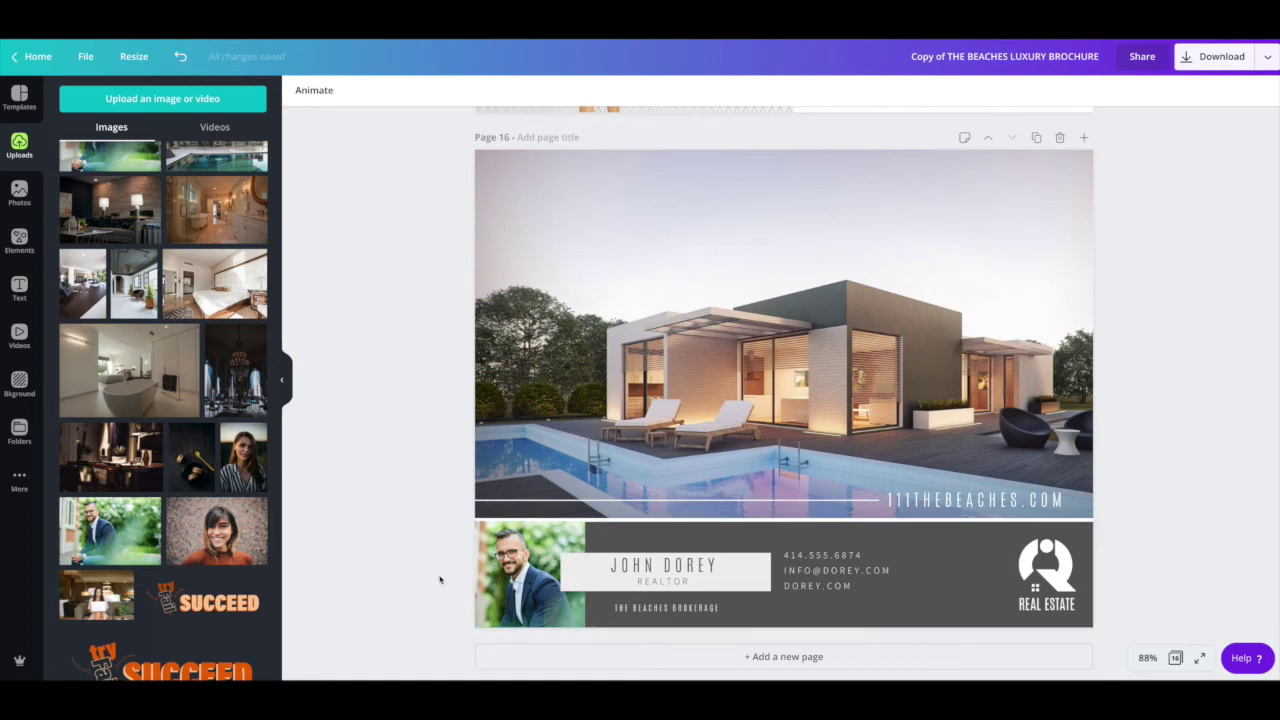
pyautogui.click(516, 568)
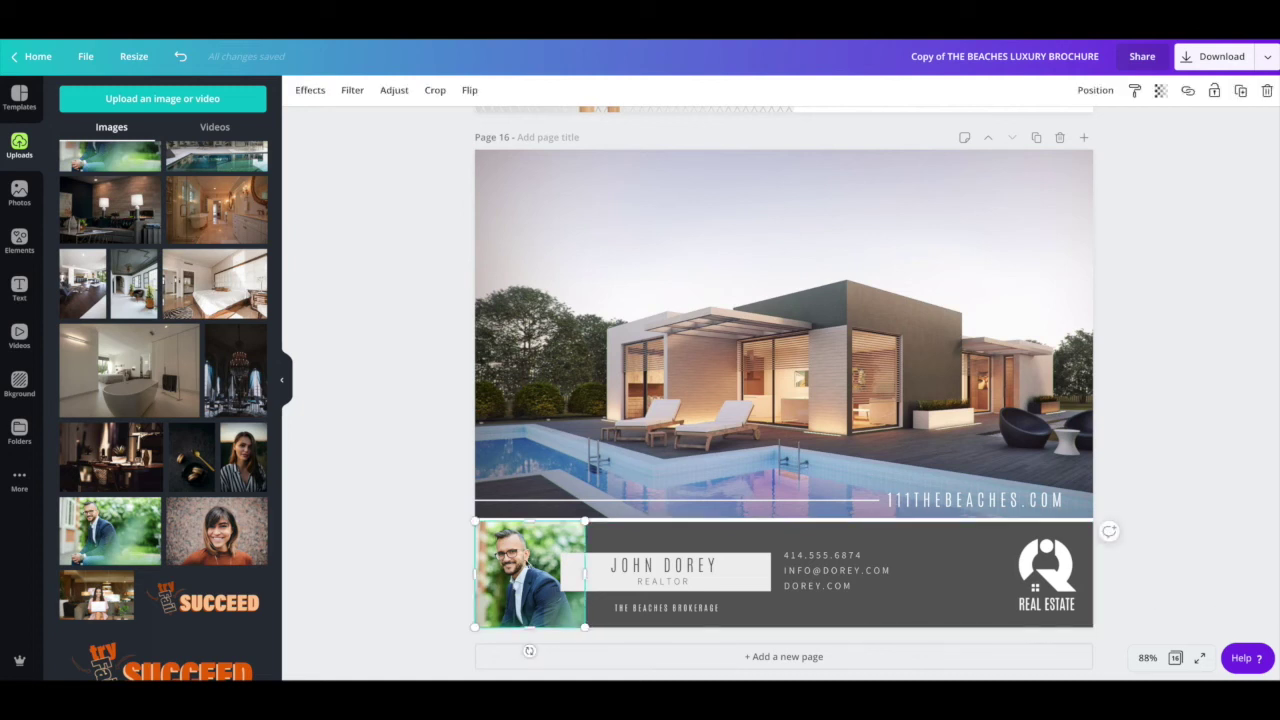
pyautogui.click(310, 90)
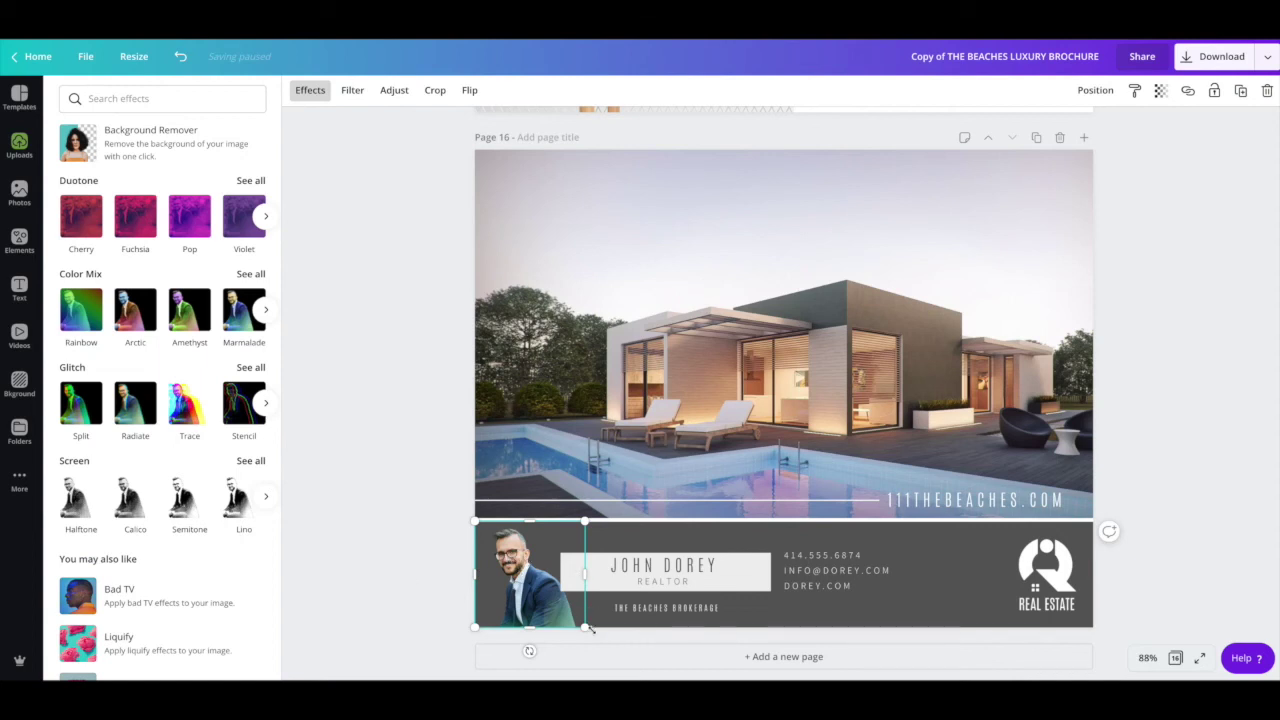
# Step: Enlarge the agent headshot, bring it to the front and set it against the left edge
pyautogui.moveTo(598, 645); pyautogui.dragTo(607, 650)
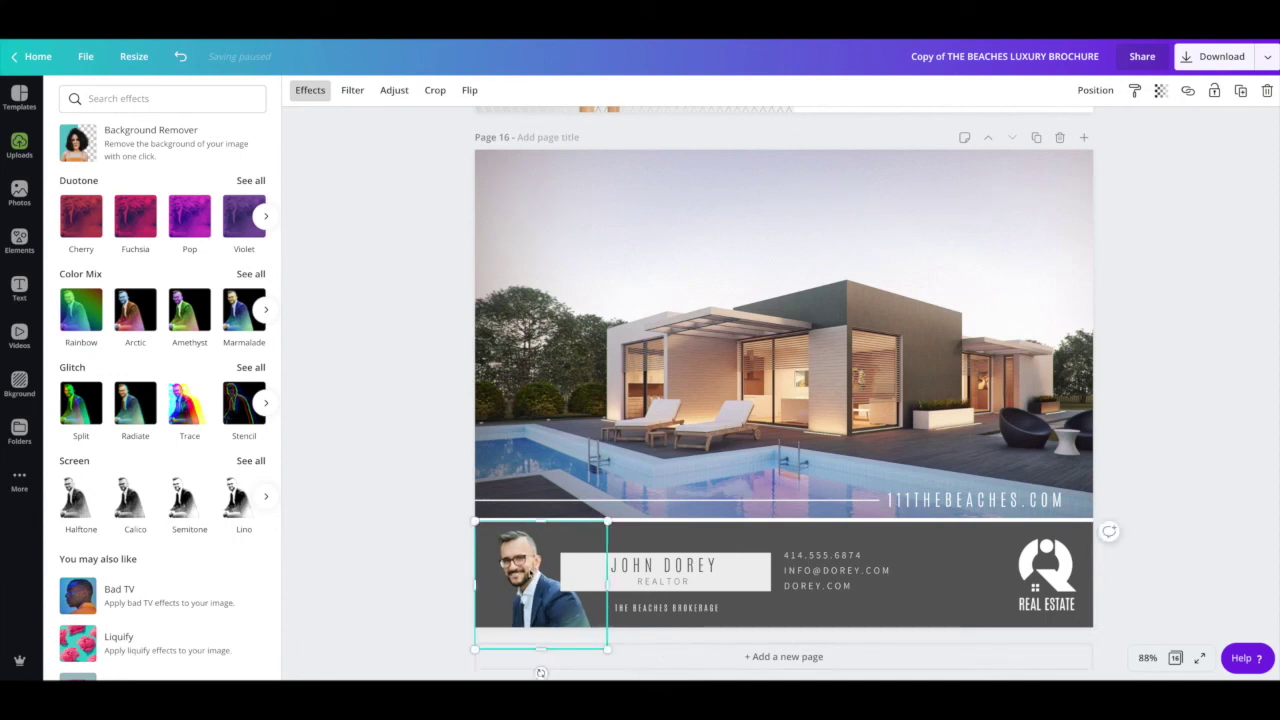
pyautogui.rightClick(527, 577)
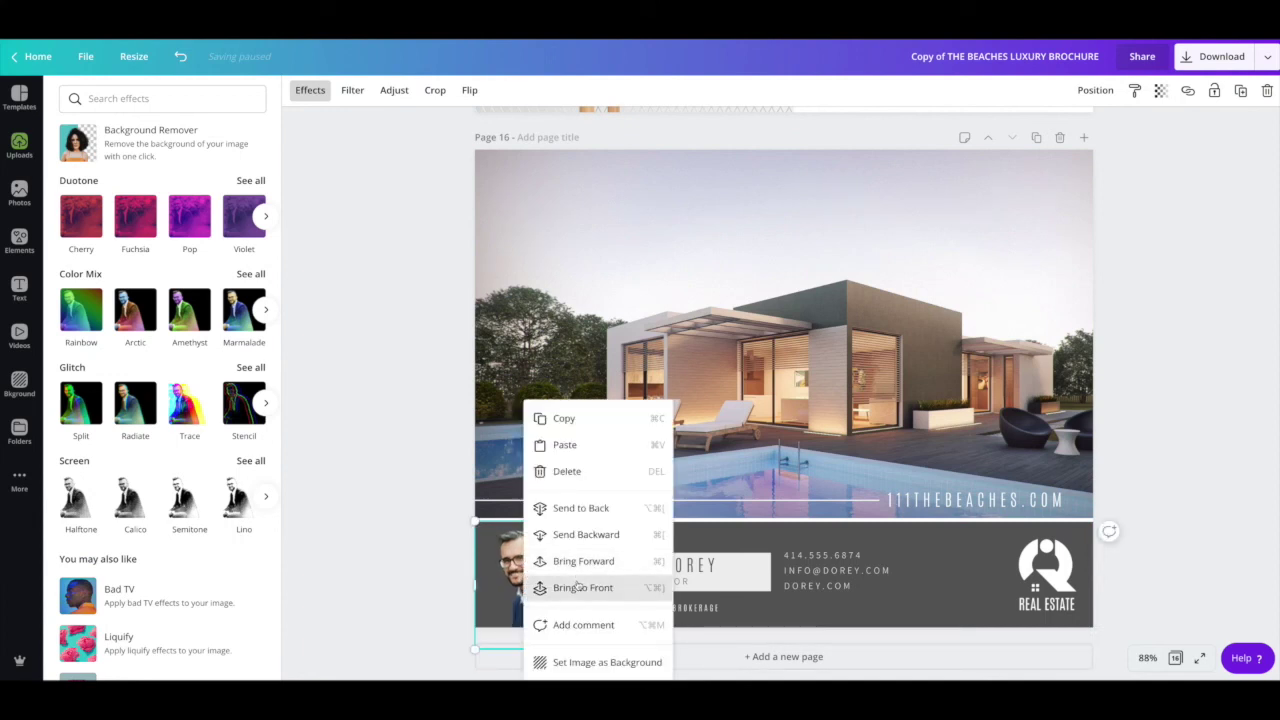
pyautogui.click(570, 588)
pyautogui.moveTo(556, 588); pyautogui.dragTo(556, 573)
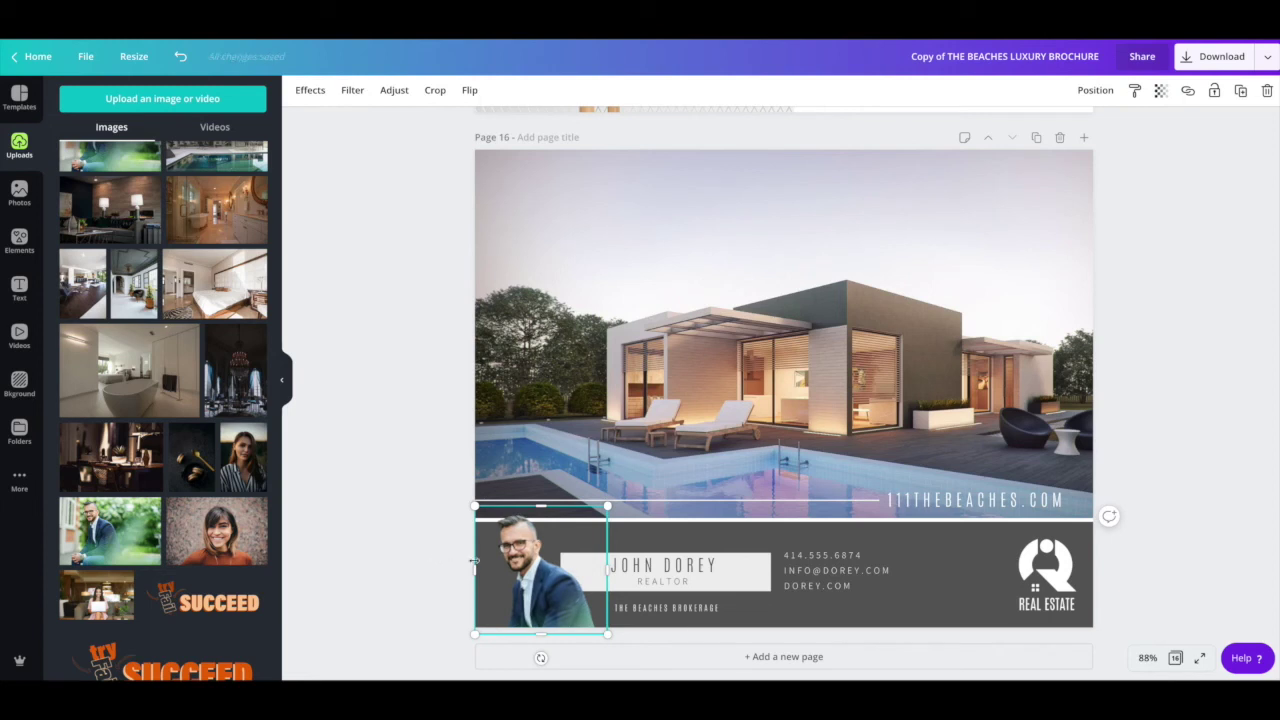
pyautogui.moveTo(528, 550); pyautogui.dragTo(542, 550)
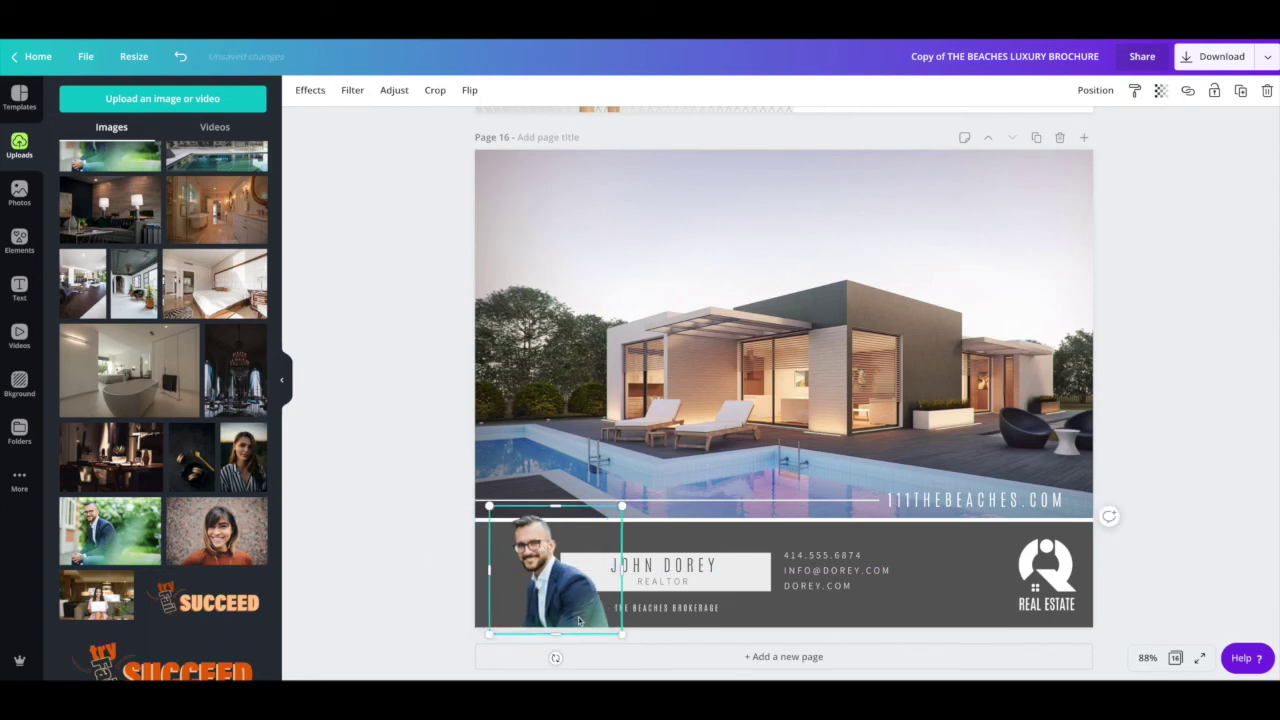
# Step: Crop and reposition the headshot within its frame, then realign it flush with the left edge
pyautogui.doubleClick(578, 621)
pyautogui.moveTo(721, 506); pyautogui.dragTo(761, 480)
pyautogui.moveTo(548, 558); pyautogui.dragTo(483, 587)
pyautogui.click(408, 606)
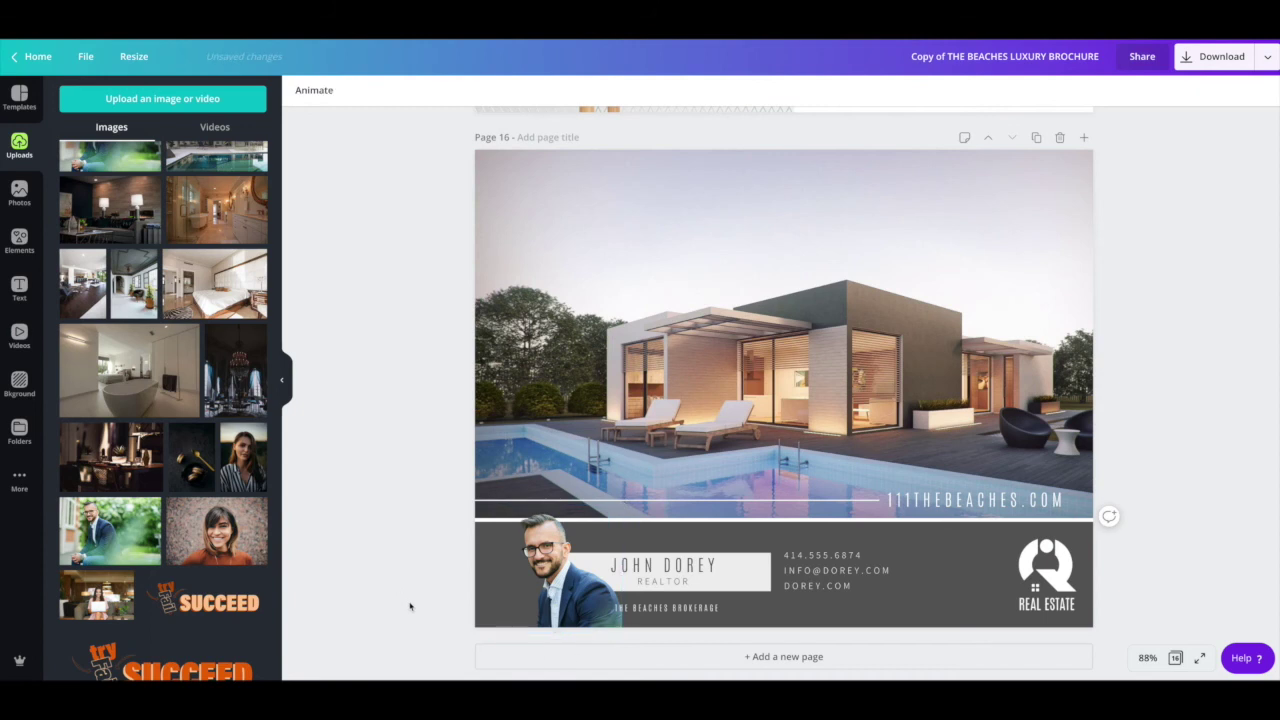
pyautogui.moveTo(577, 590); pyautogui.dragTo(561, 592)
pyautogui.click(402, 594)
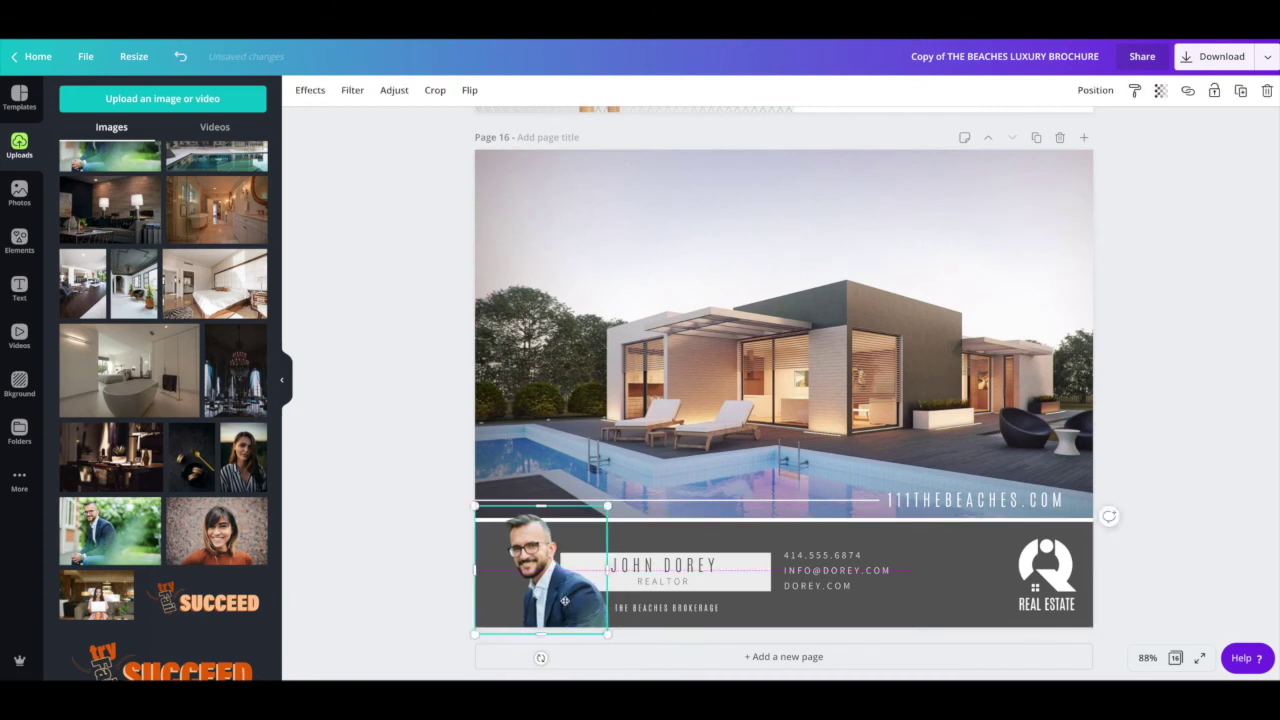
pyautogui.click(387, 584)
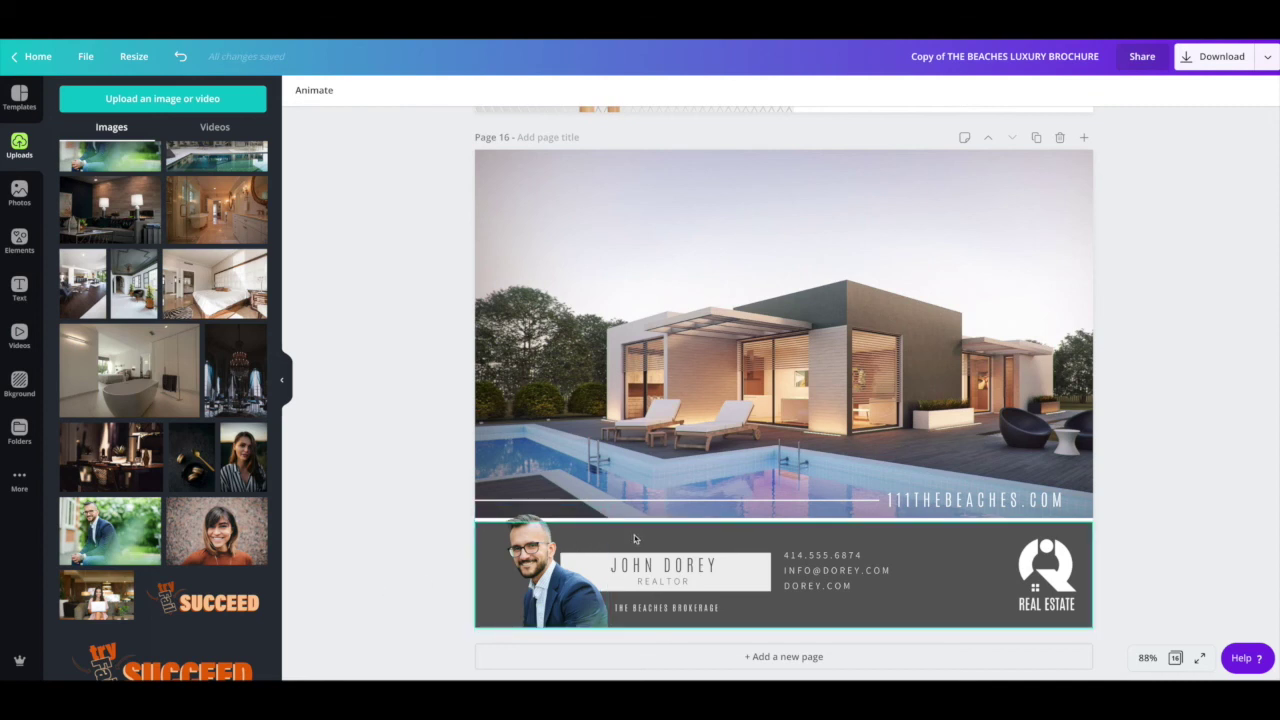
pyautogui.scroll(-1, 843, 453)
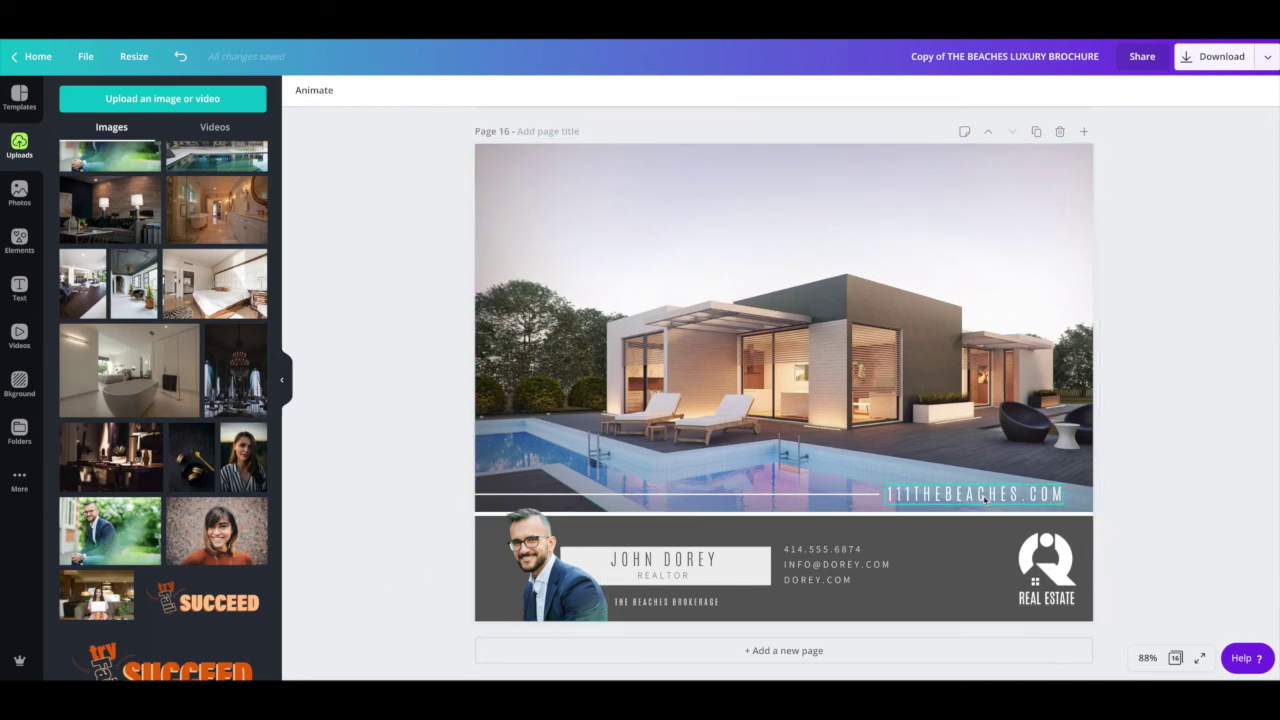
pyautogui.click(910, 500)
pyautogui.doubleClick(954, 495)
pyautogui.click(958, 495)
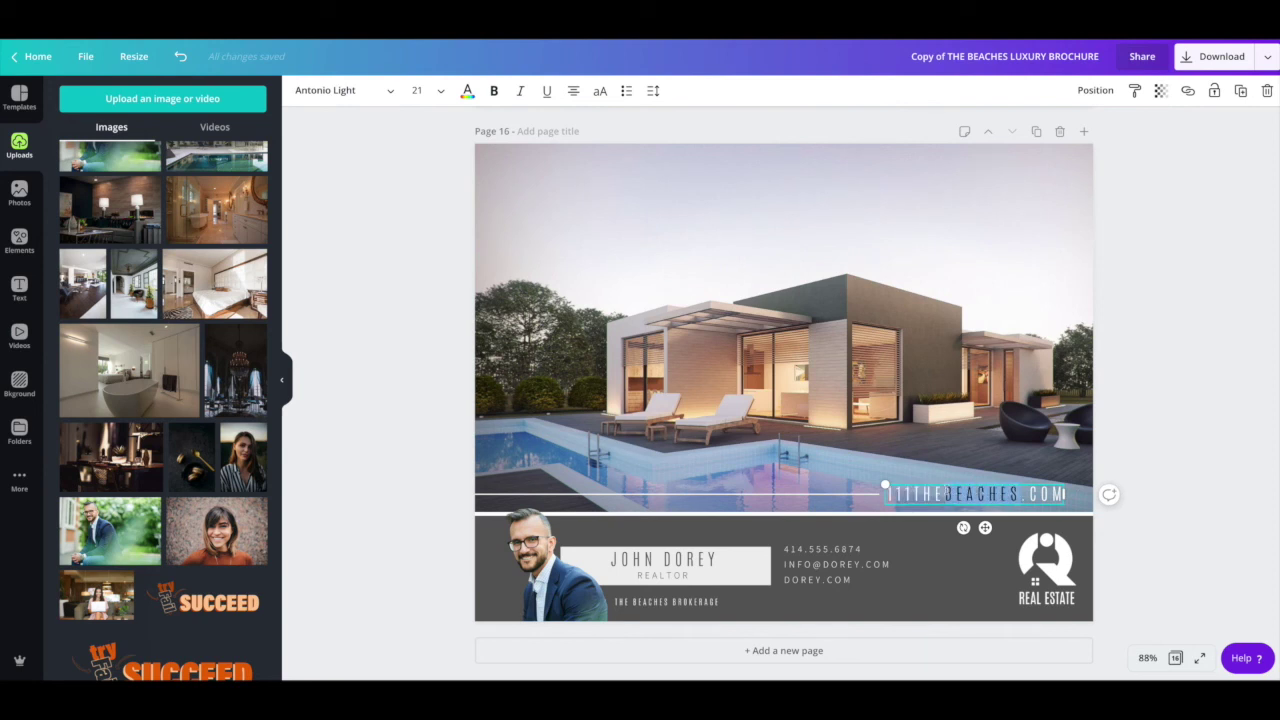
pyautogui.write('EGLINTON')
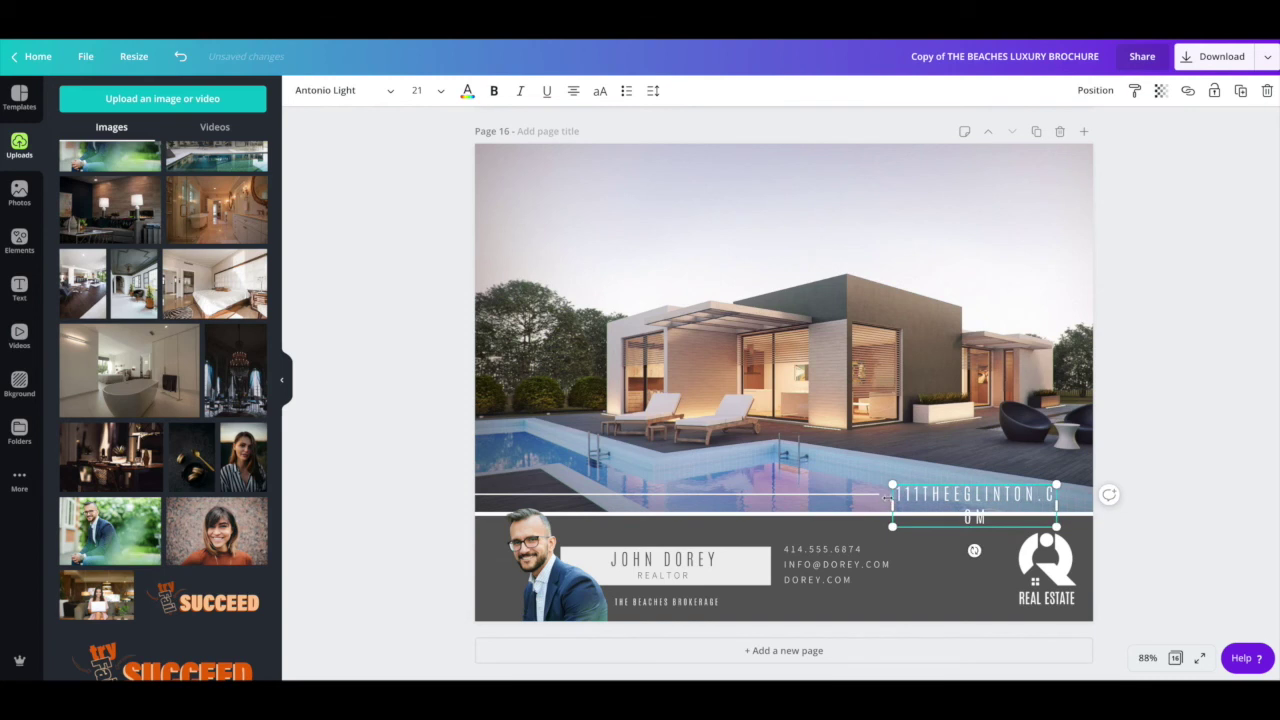
pyautogui.moveTo(880, 503); pyautogui.dragTo(860, 503)
pyautogui.moveTo(968, 528); pyautogui.dragTo(991, 527)
# Step: Slide the thin white rule and the web address left so they line up
pyautogui.click(832, 494)
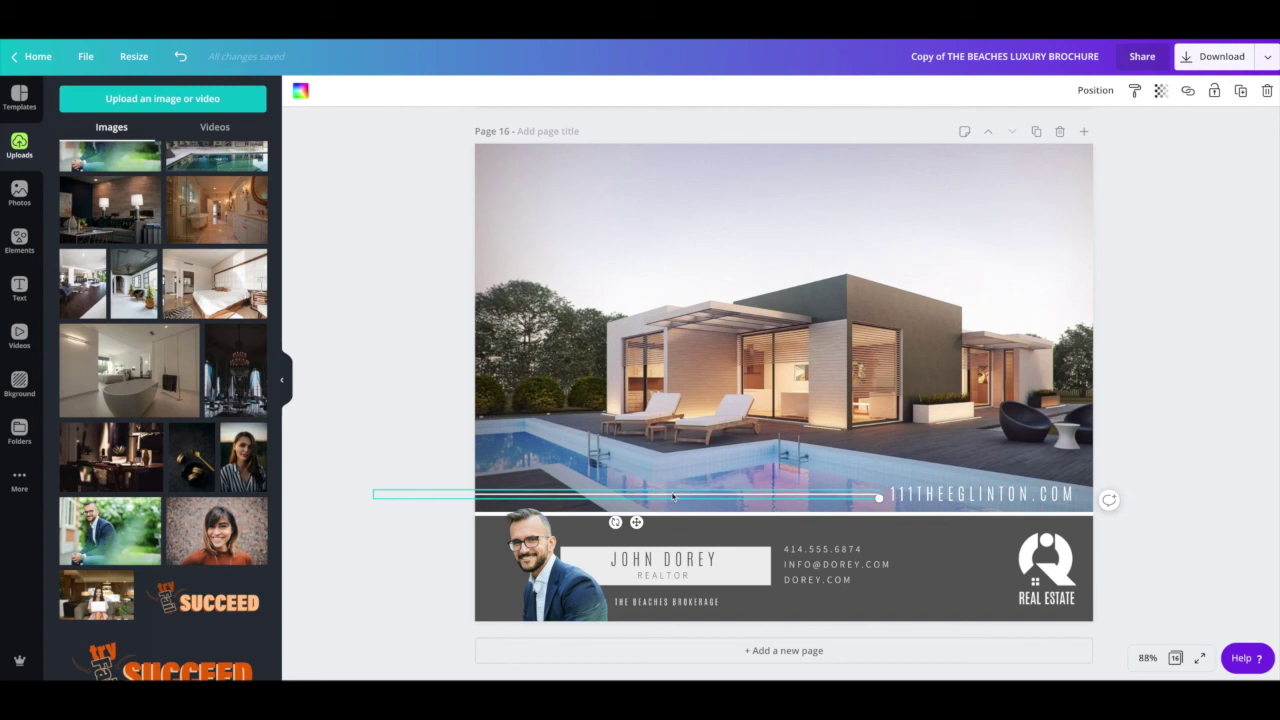
pyautogui.moveTo(685, 498); pyautogui.dragTo(604, 496)
pyautogui.moveTo(972, 495); pyautogui.dragTo(887, 494)
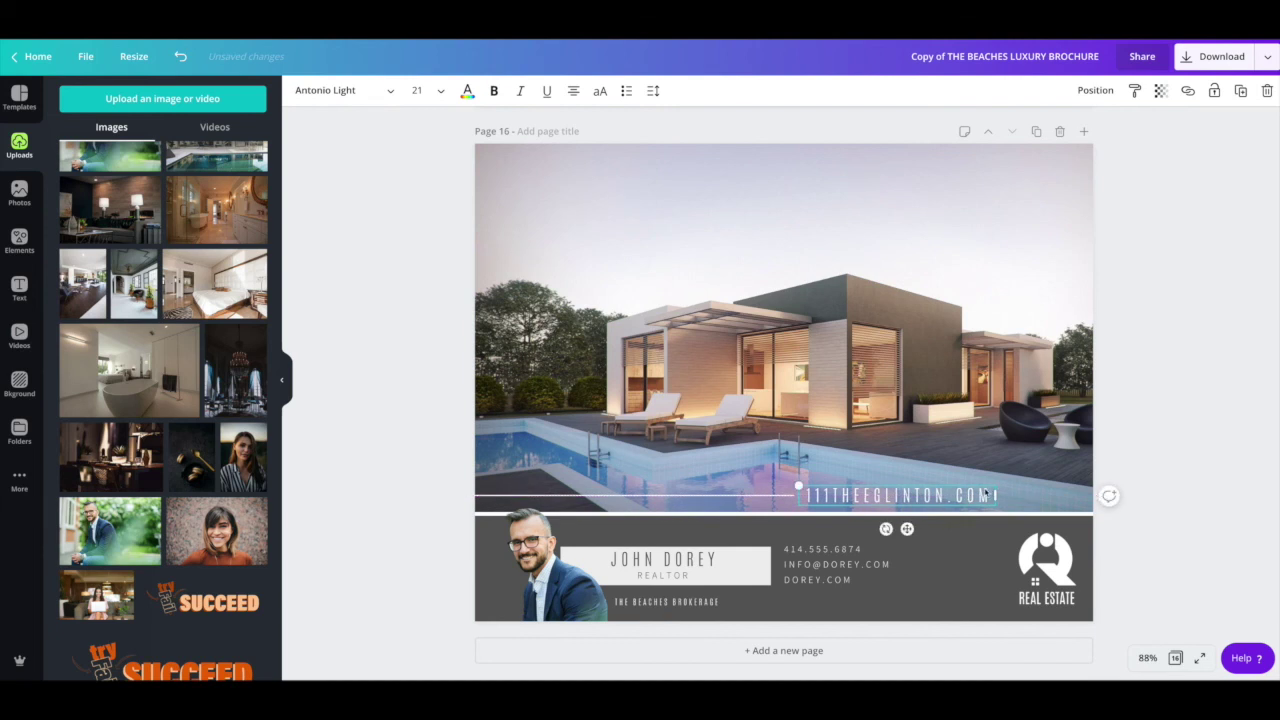
pyautogui.scroll(3, 773, 423)
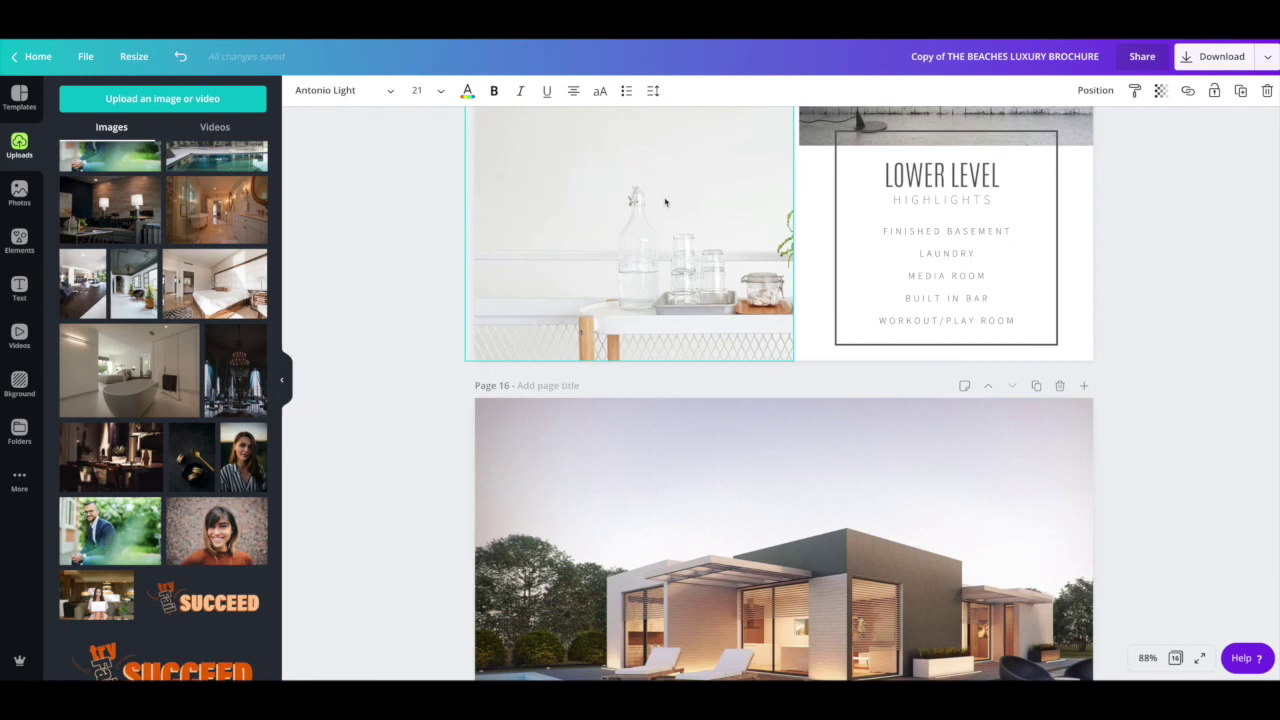
# Step: Turn on crop marks and bleed in the PDF Print download settings
pyautogui.click(1188, 61)
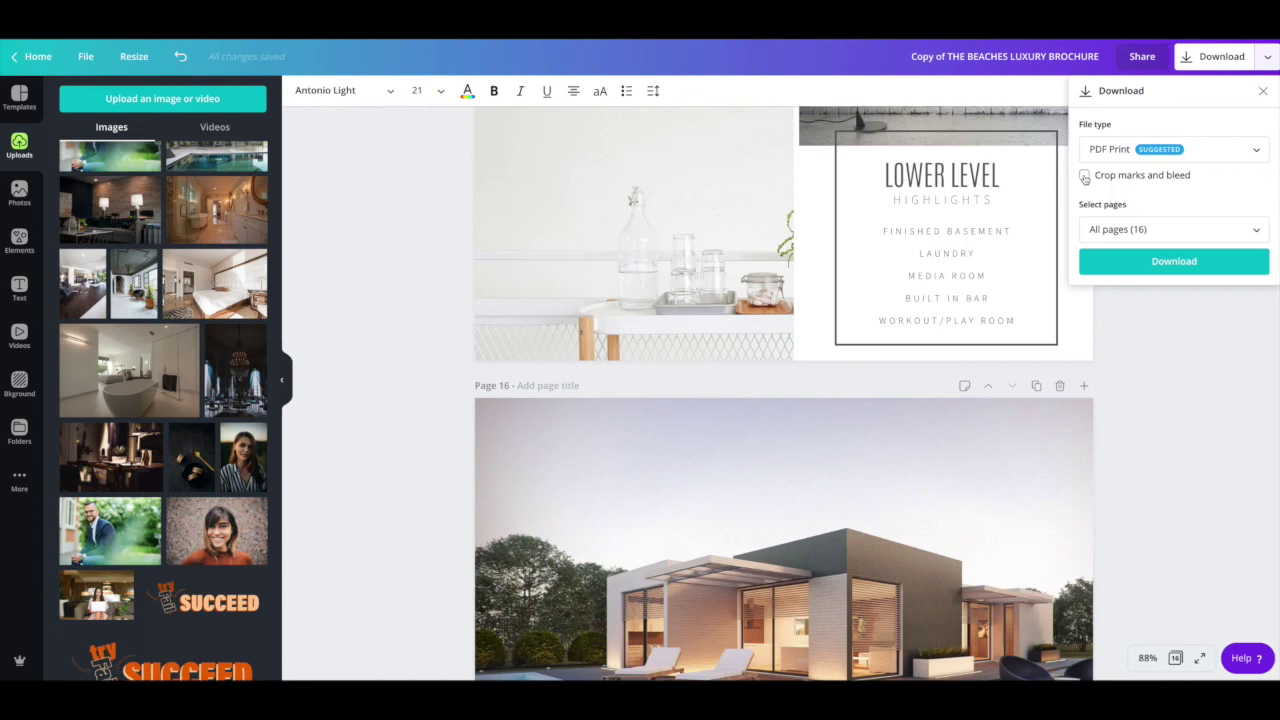
pyautogui.click(1085, 177)
pyautogui.click(423, 234)
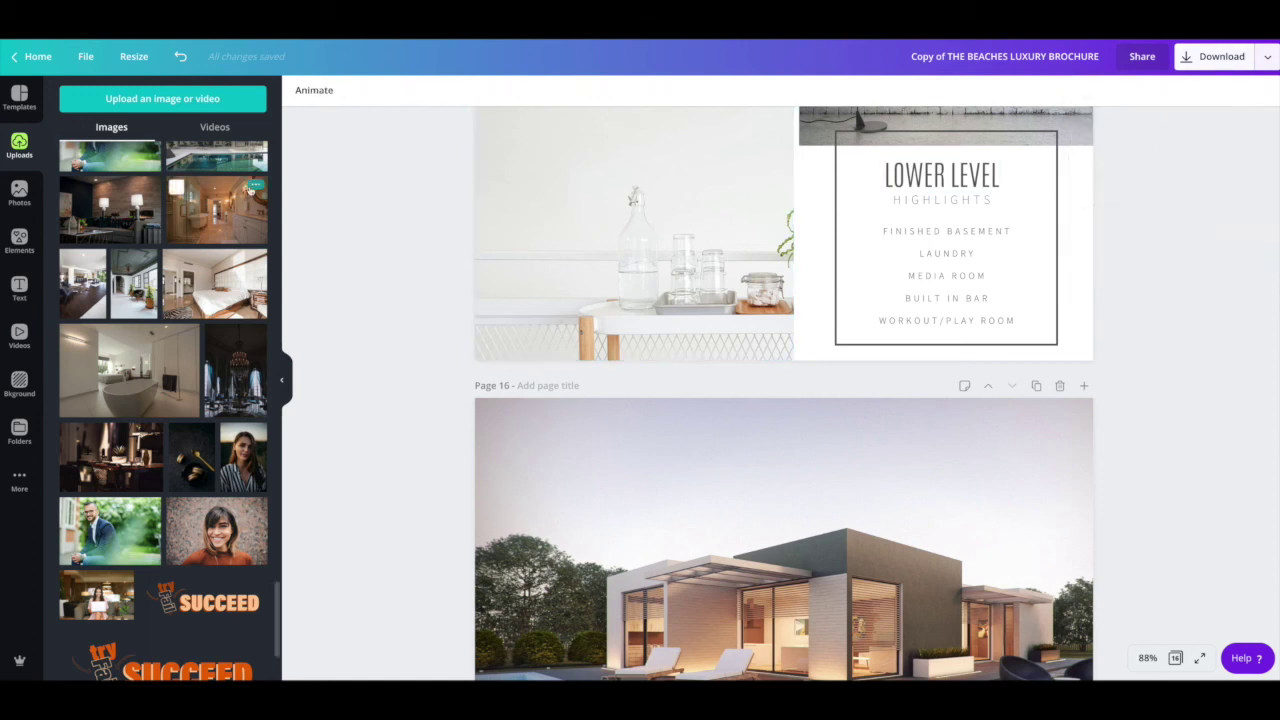
# Step: Show the print bleed outline on the pages and return to page 1
pyautogui.click(85, 58)
pyautogui.click(85, 57)
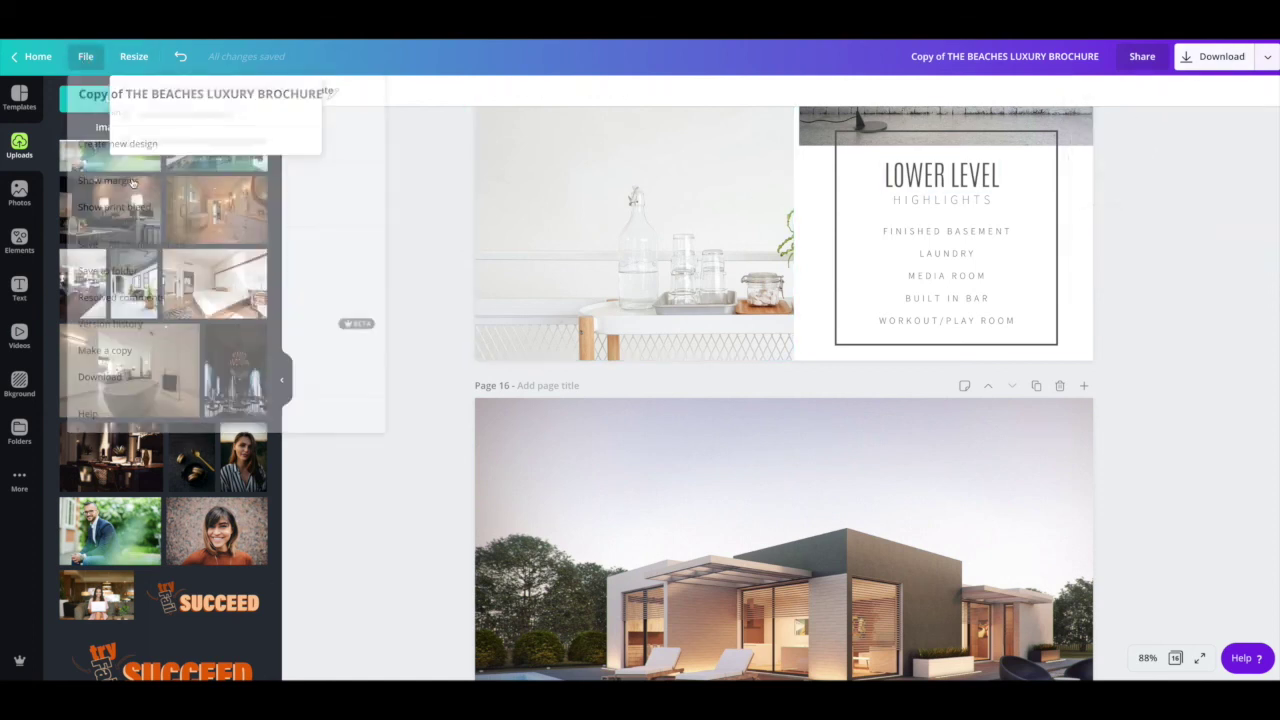
pyautogui.click(134, 56)
pyautogui.click(85, 56)
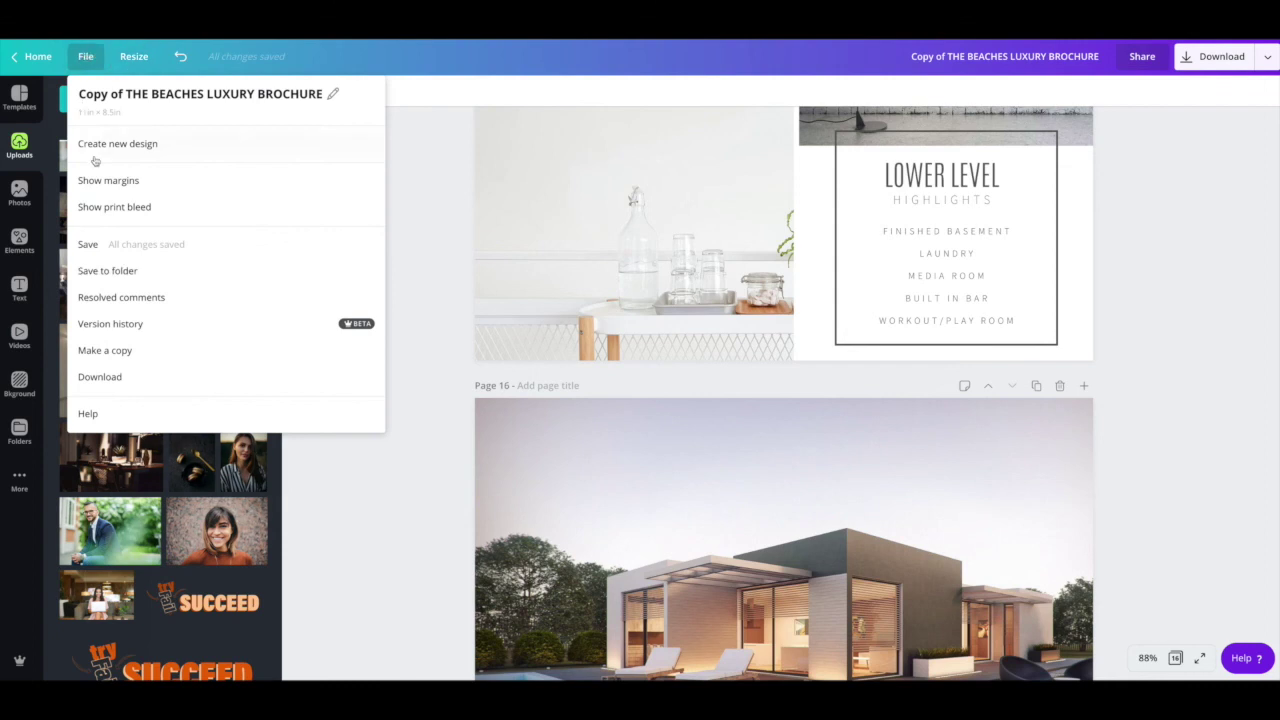
pyautogui.click(98, 207)
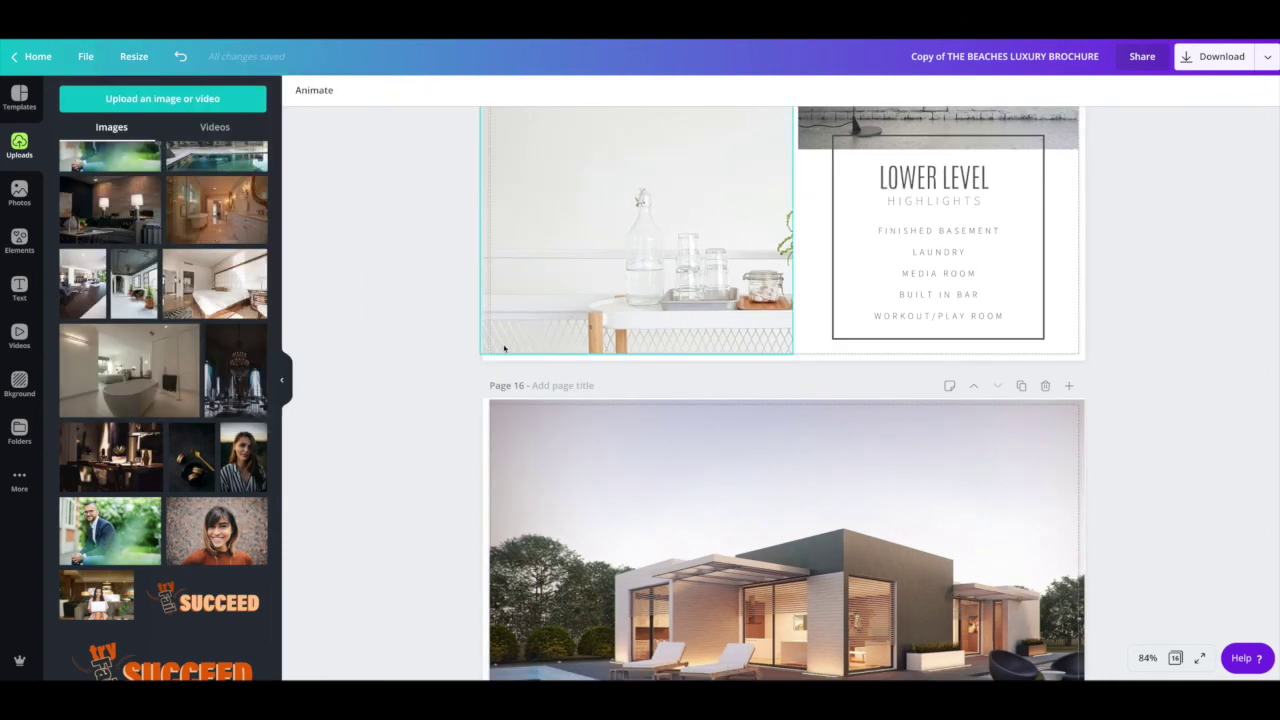
pyautogui.scroll(15, 505, 349)
pyautogui.scroll(20, 505, 349)
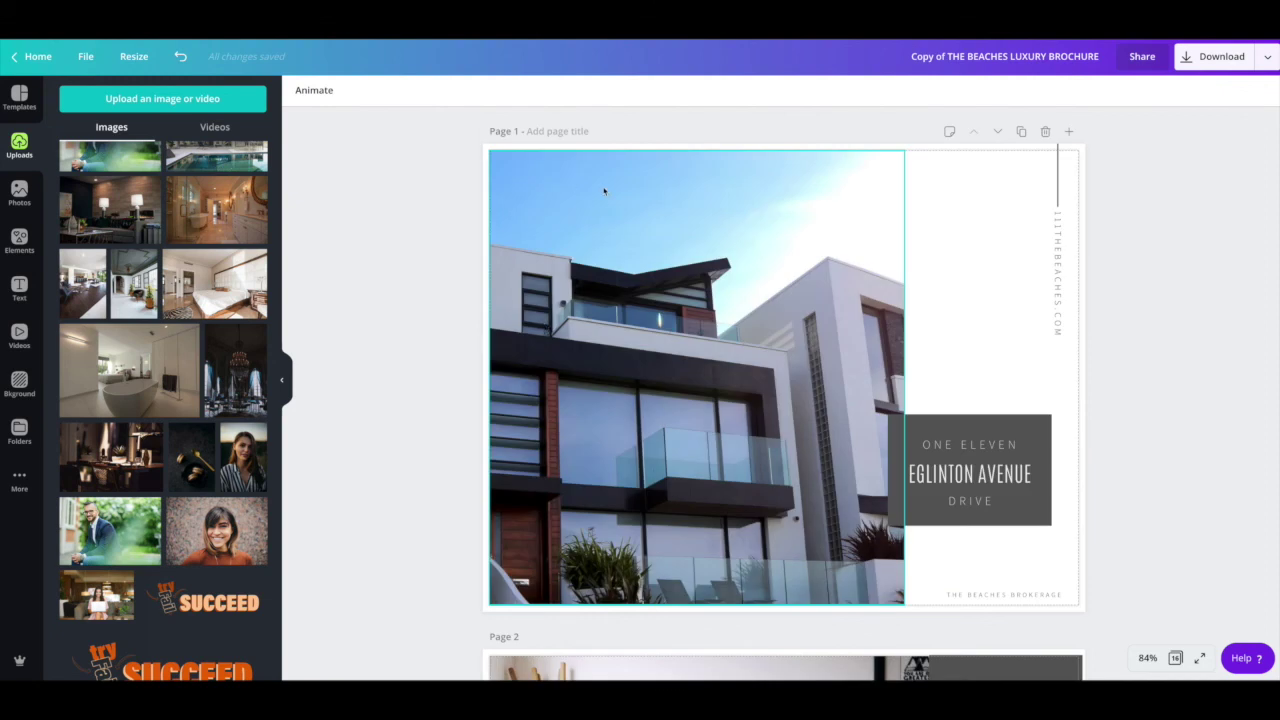
# Step: Stretch the cover photo's top, left and bottom edges out to the bleed line
pyautogui.click(651, 172)
pyautogui.moveTo(696, 140); pyautogui.dragTo(696, 133)
pyautogui.moveTo(477, 376); pyautogui.dragTo(470, 377)
pyautogui.moveTo(703, 595); pyautogui.dragTo(692, 613)
pyautogui.moveTo(693, 516); pyautogui.dragTo(693, 516)
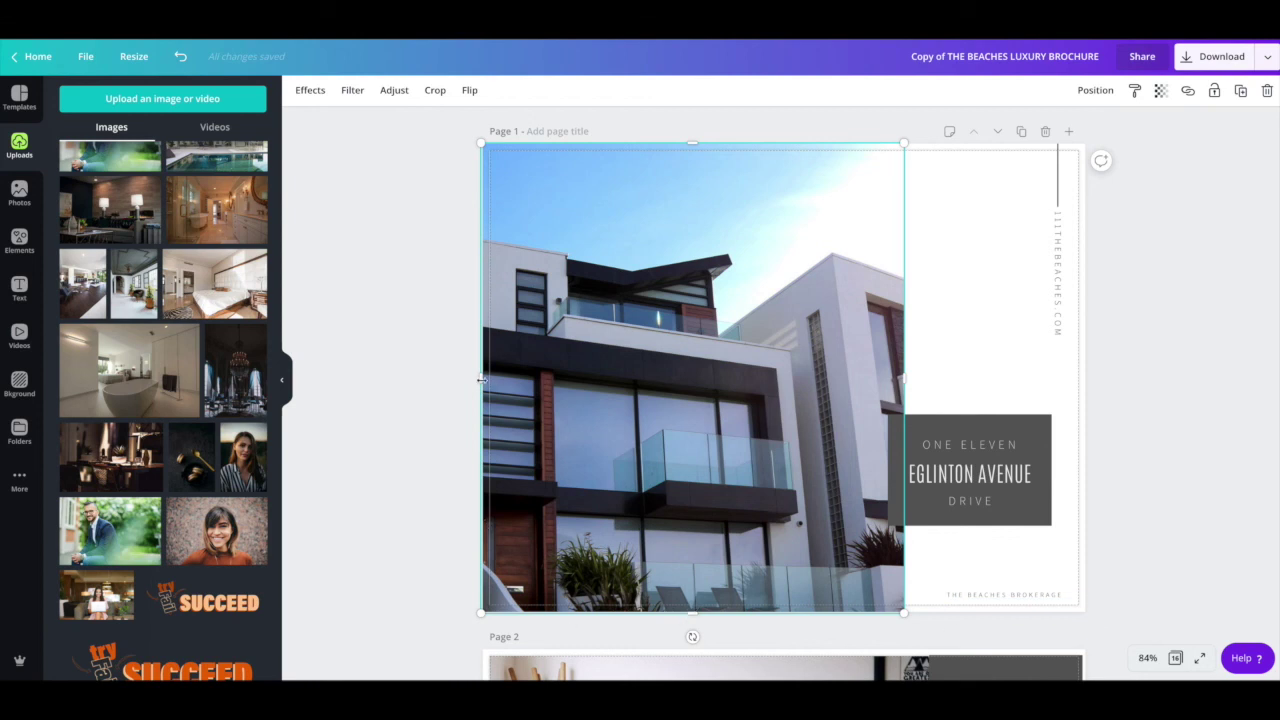
pyautogui.moveTo(486, 379)
pyautogui.mouseDown()
pyautogui.moveTo(498, 379)
pyautogui.moveTo(486, 379)
pyautogui.mouseUp()
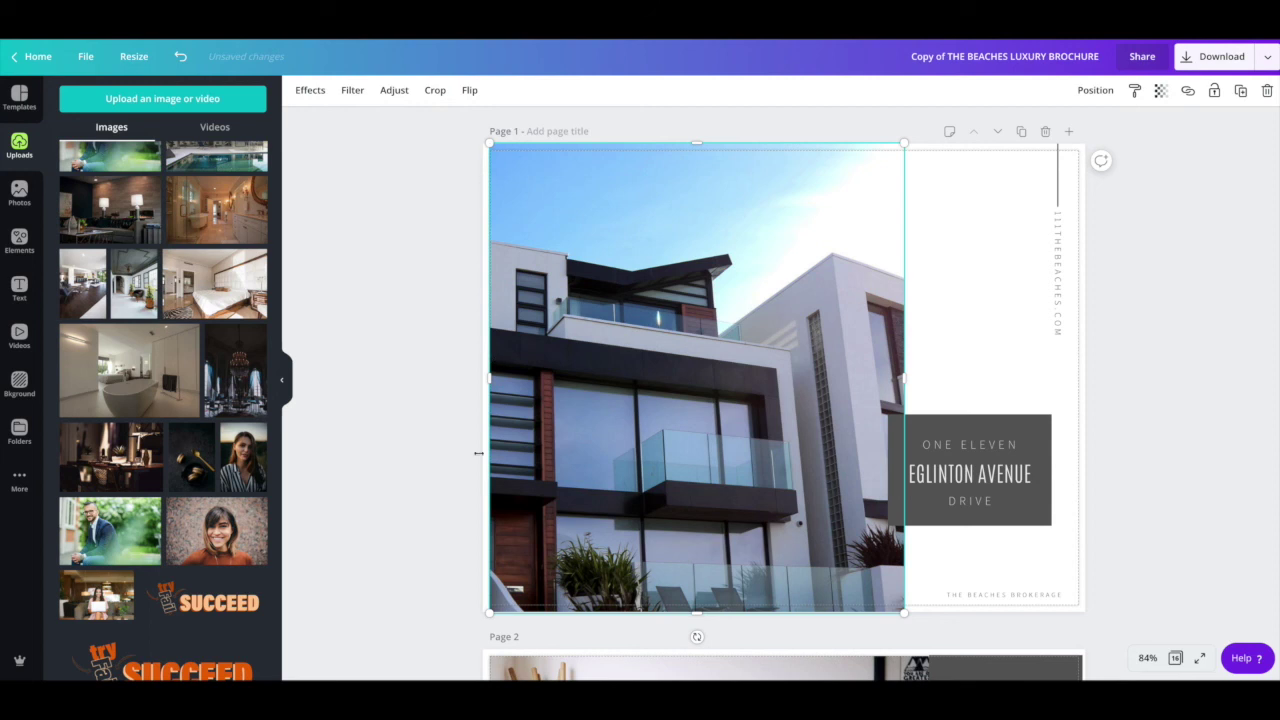
pyautogui.moveTo(483, 379); pyautogui.dragTo(477, 379)
# Step: Extend the page 2 photo's top, left and bottom edges into the bleed
pyautogui.scroll(-1, 604, 403)
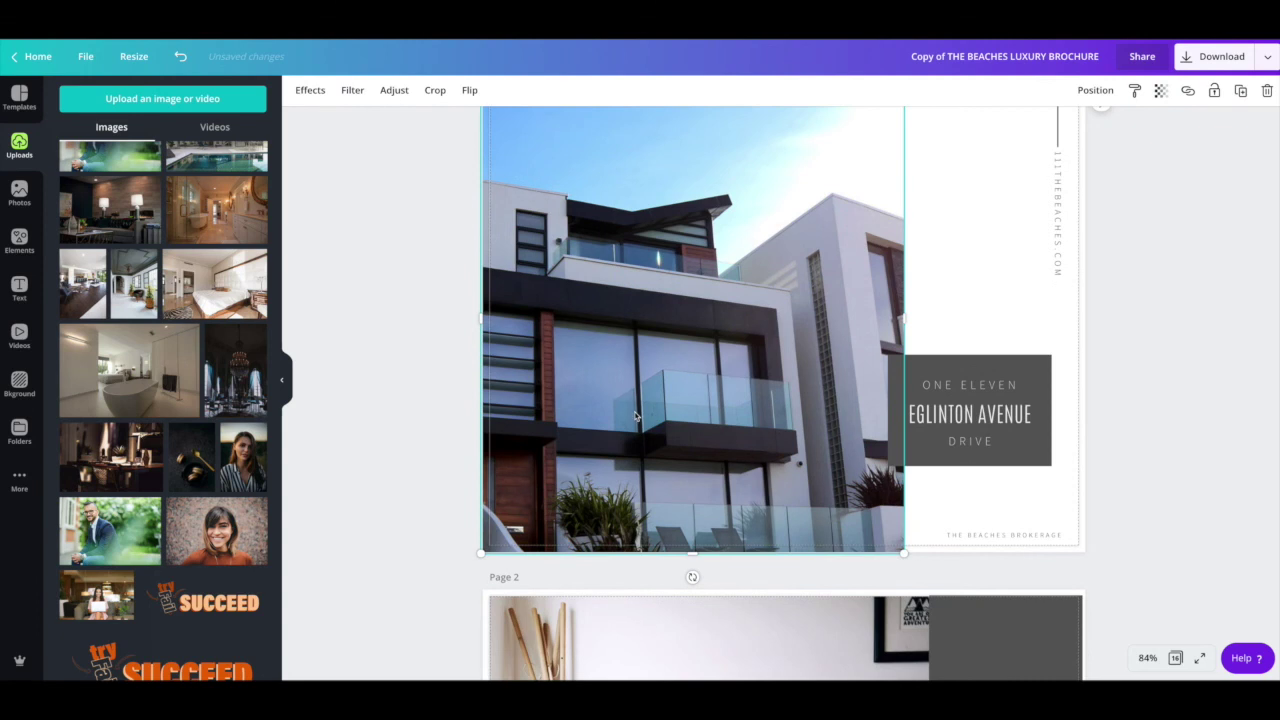
pyautogui.scroll(-6, 648, 414)
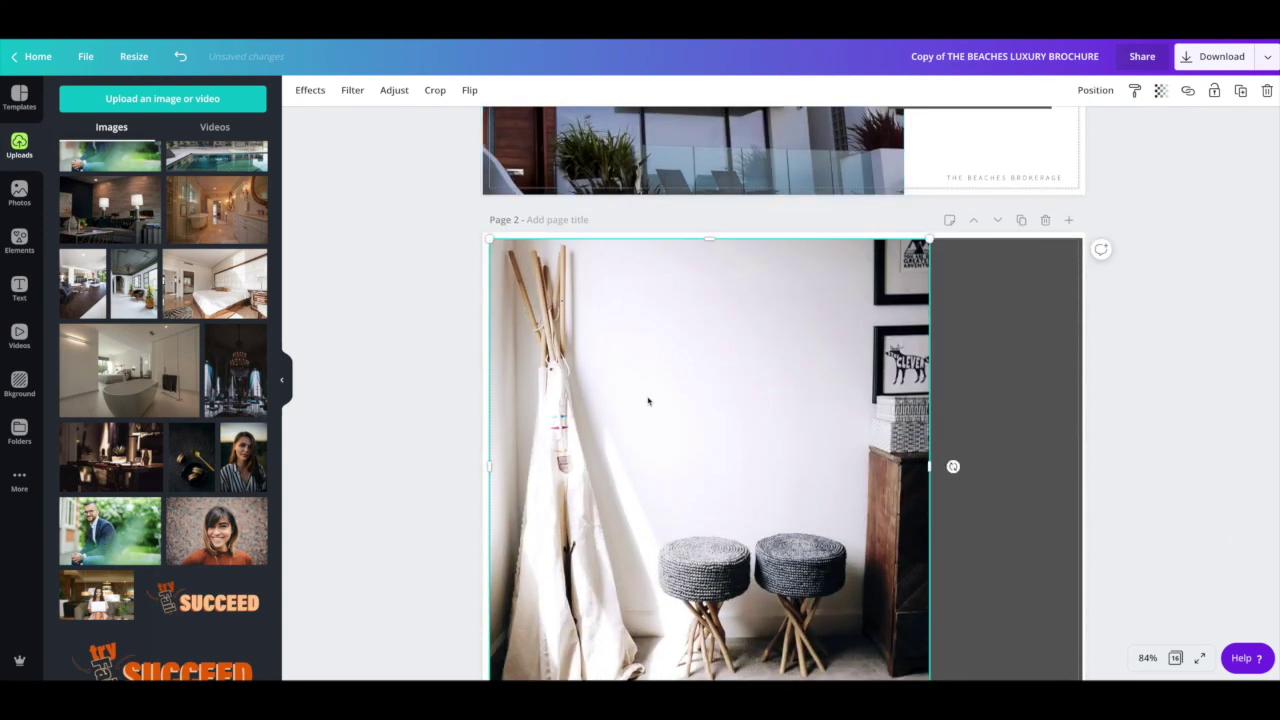
pyautogui.moveTo(711, 236); pyautogui.dragTo(711, 229)
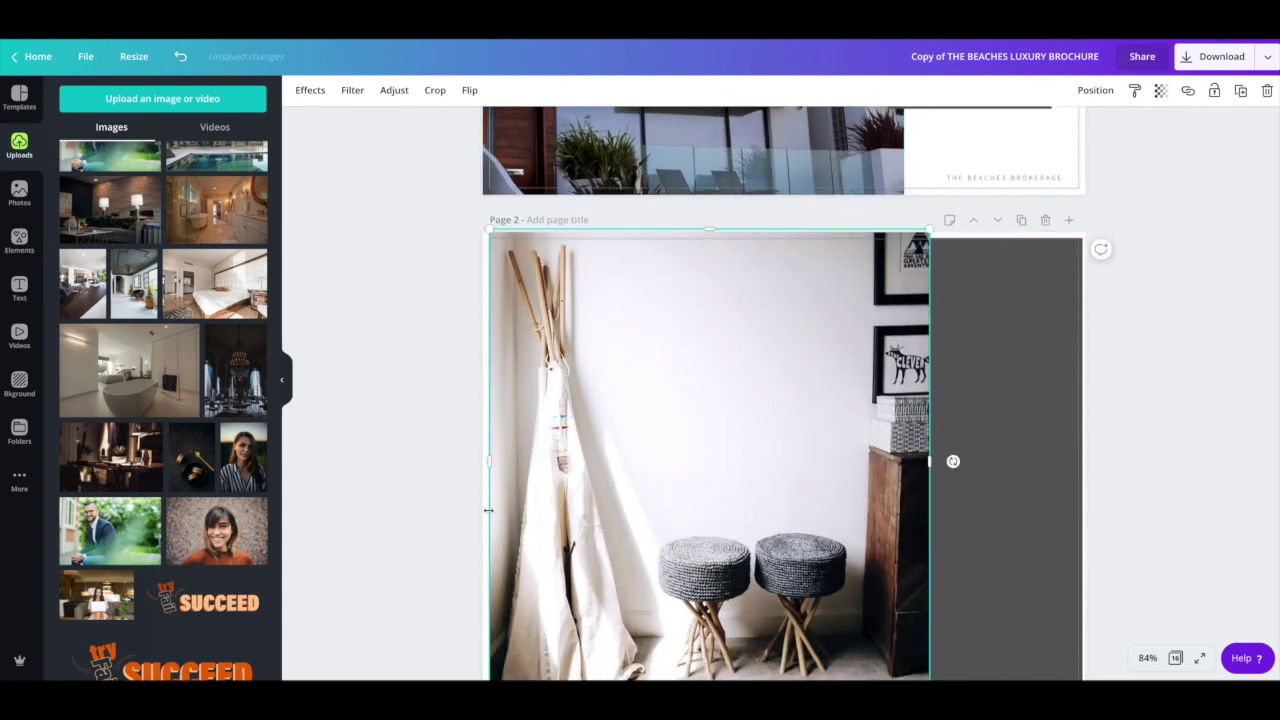
pyautogui.moveTo(487, 463); pyautogui.dragTo(476, 463)
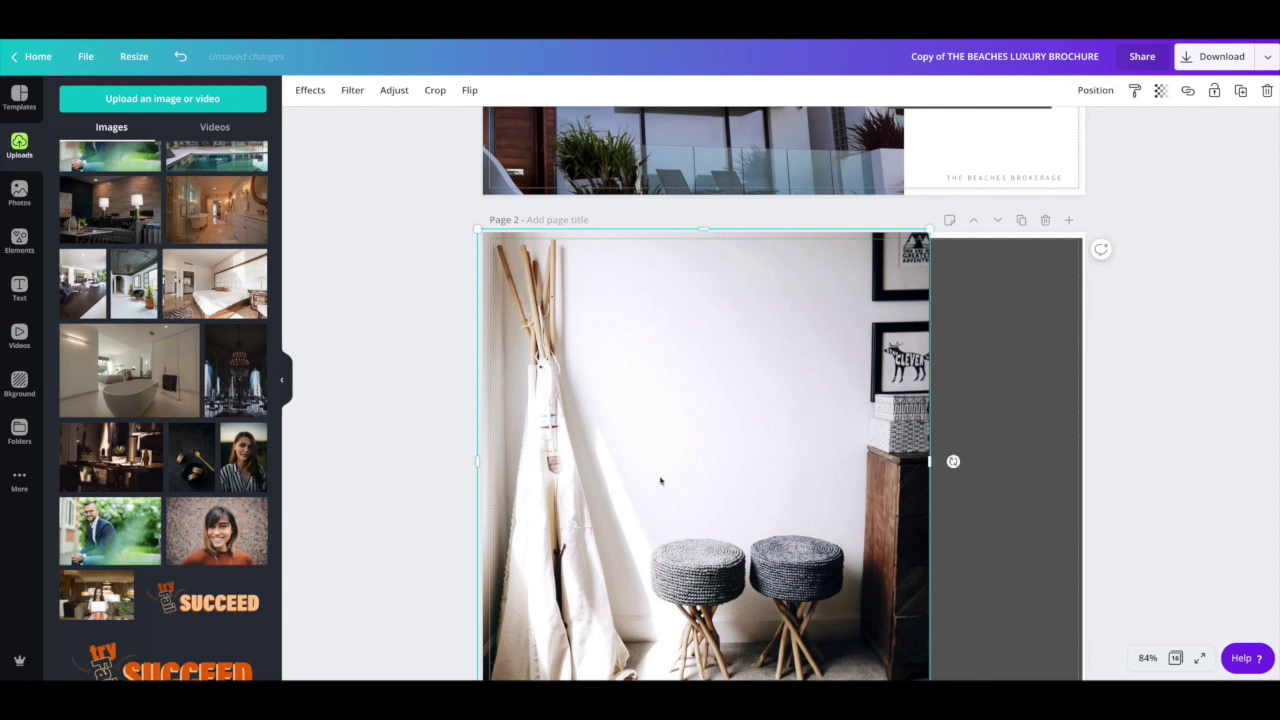
pyautogui.scroll(-2, 660, 481)
pyautogui.moveTo(703, 578); pyautogui.dragTo(700, 597)
pyautogui.scroll(1, 651, 448)
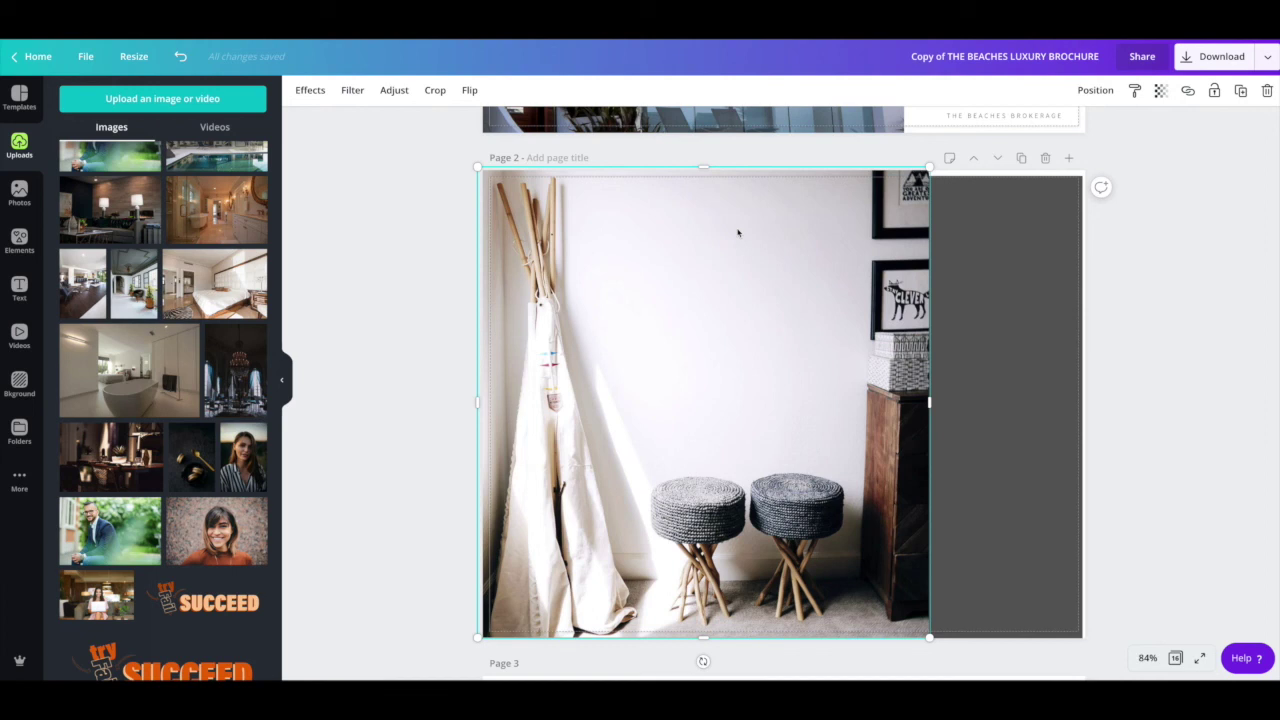
# Step: Extend page 2's dark grey side panel up and right into the bleed
pyautogui.click(1050, 345)
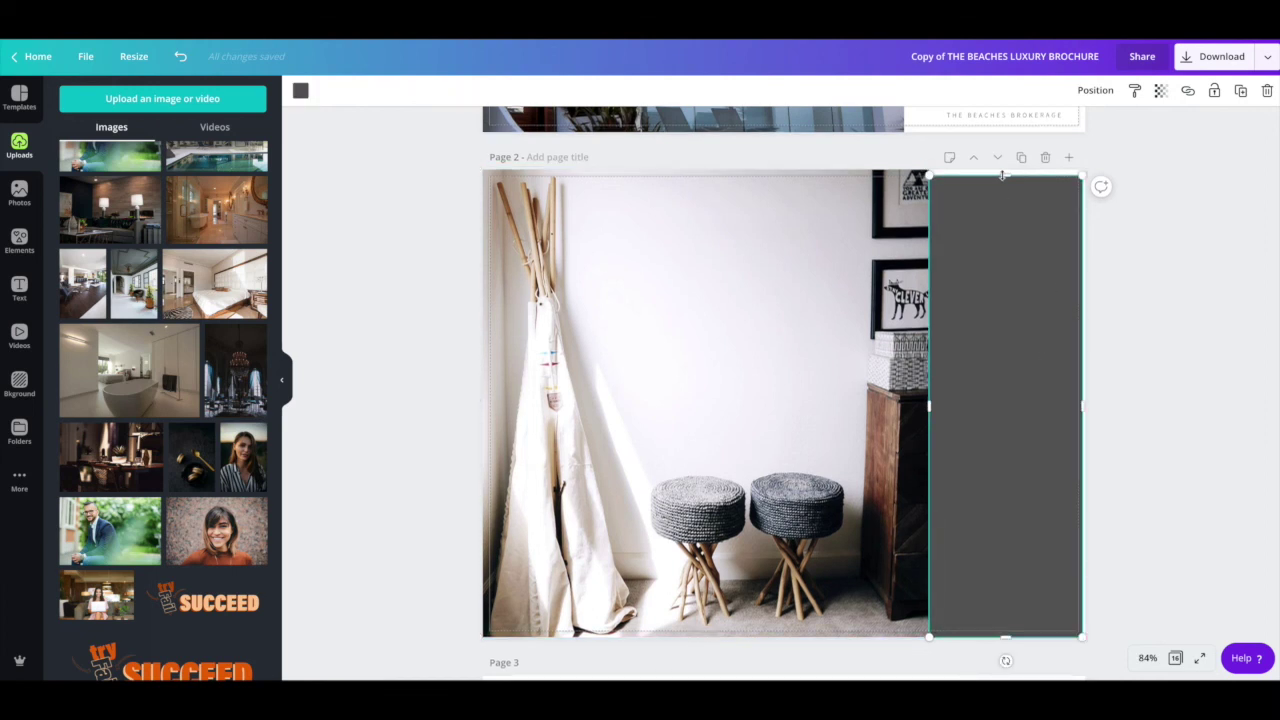
pyautogui.moveTo(1005, 168); pyautogui.dragTo(1002, 162)
pyautogui.moveTo(1085, 403); pyautogui.dragTo(1088, 403)
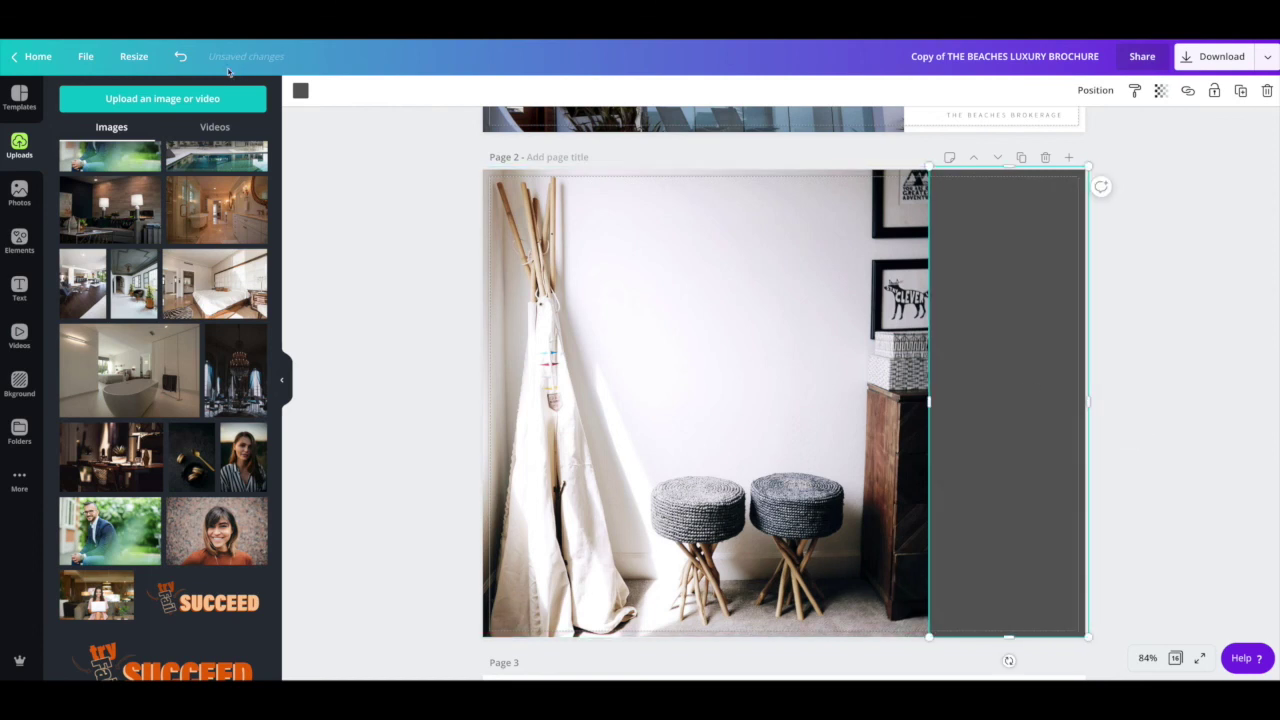
pyautogui.click(85, 57)
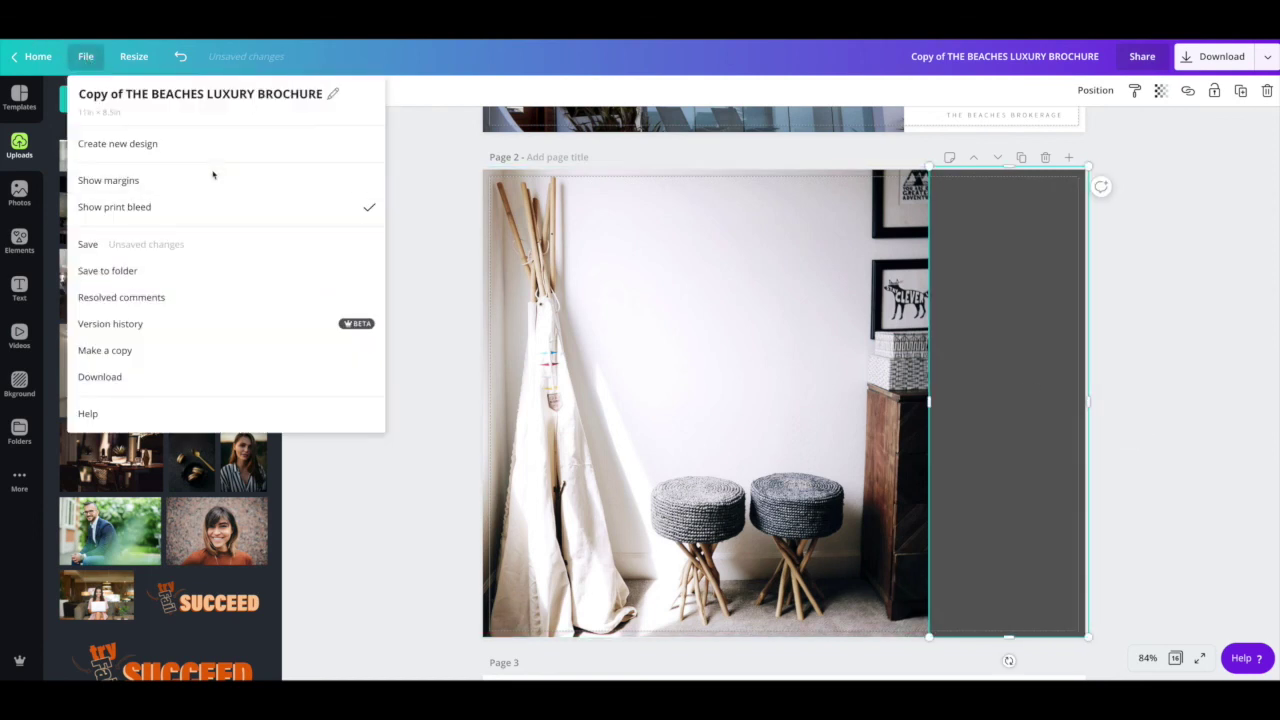
# Step: Extend the page 16 footer banner down, left and right into the bleed
pyautogui.click(478, 239)
pyautogui.scroll(-15, 768, 346)
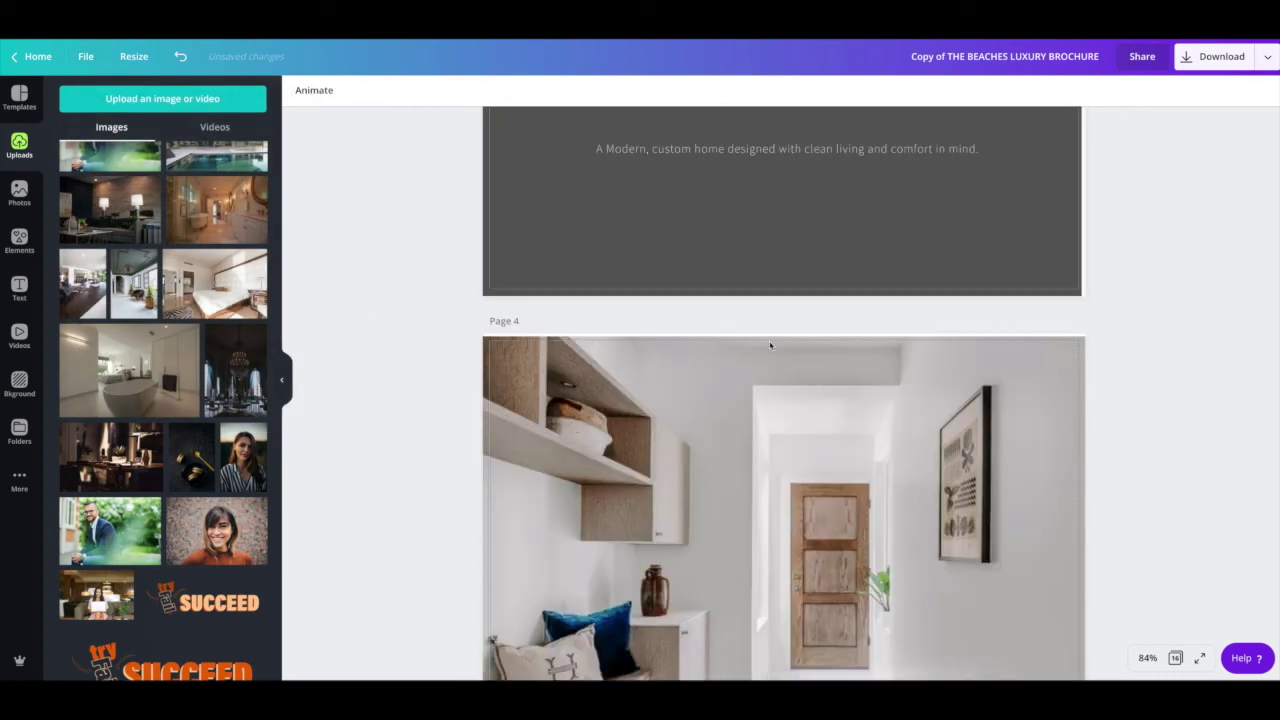
pyautogui.scroll(-20, 767, 348)
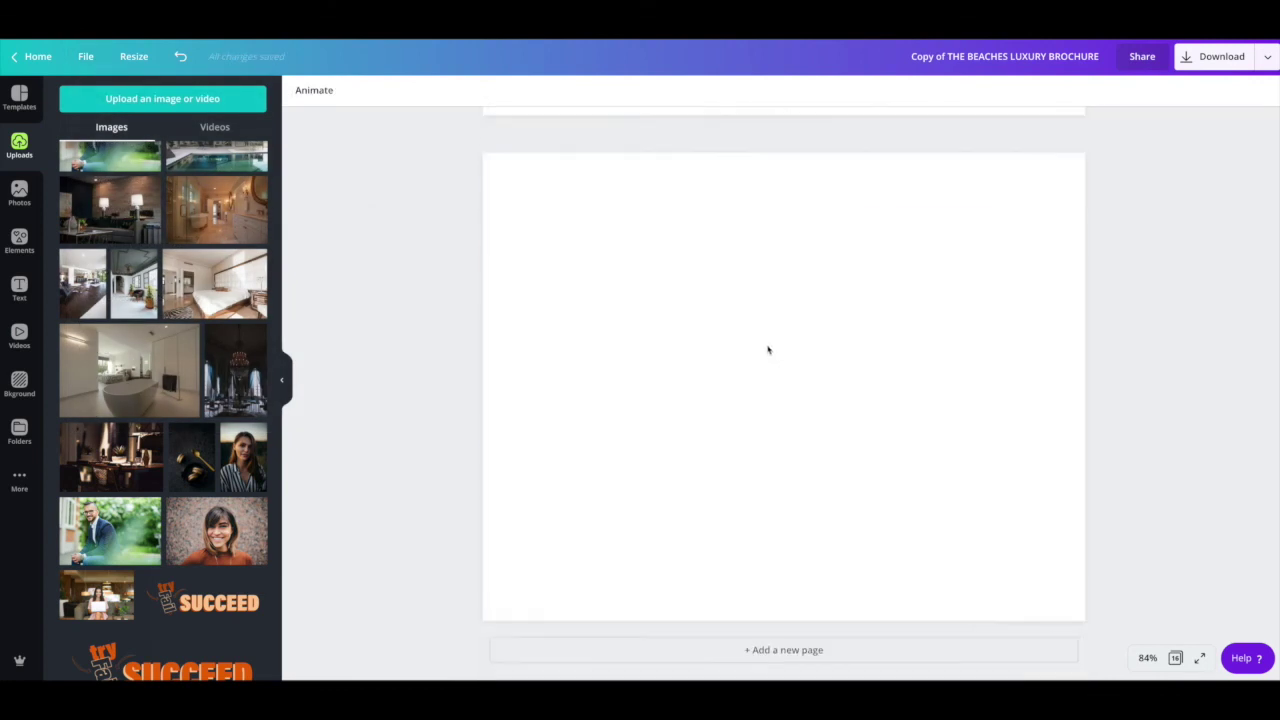
pyautogui.click(953, 531)
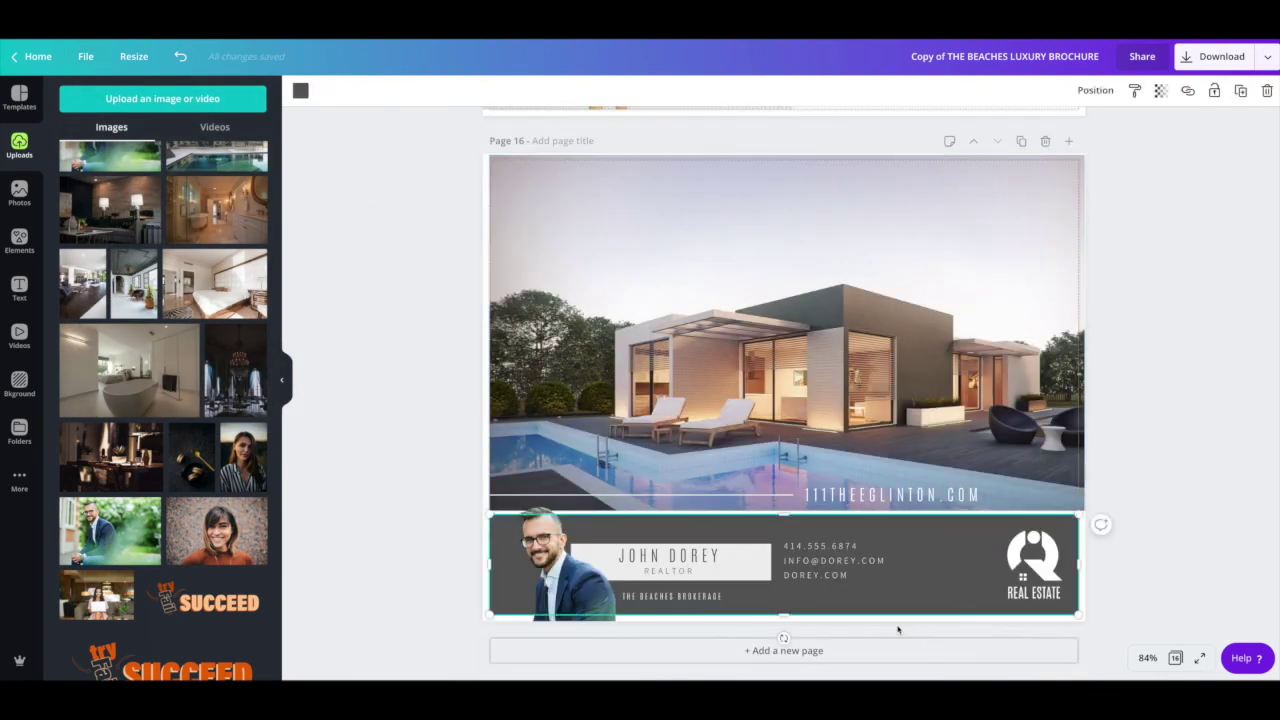
pyautogui.moveTo(787, 615); pyautogui.dragTo(789, 621)
pyautogui.moveTo(489, 566); pyautogui.dragTo(476, 566)
pyautogui.moveTo(1082, 566); pyautogui.dragTo(1089, 566)
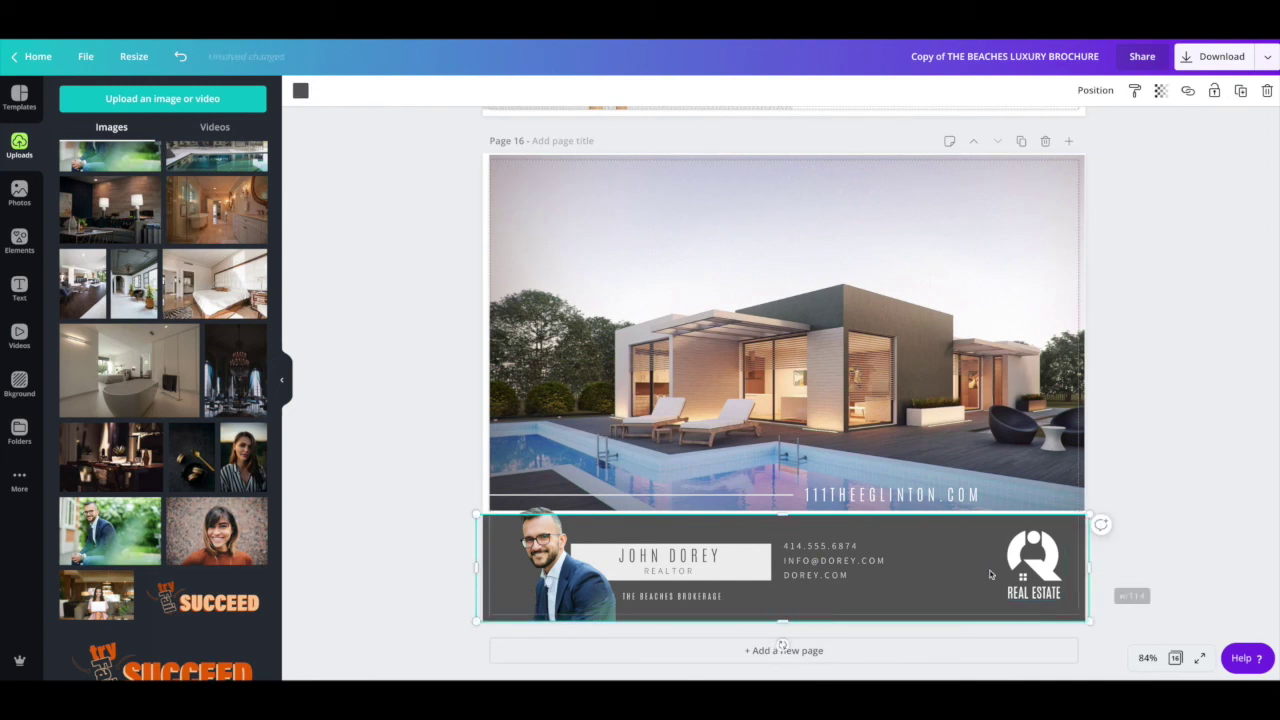
# Step: Nudge THE BEACHES BROKERAGE text slightly lower in the footer
pyautogui.scroll(2, 706, 599)
pyautogui.scroll(-2, 703, 601)
pyautogui.click(694, 598)
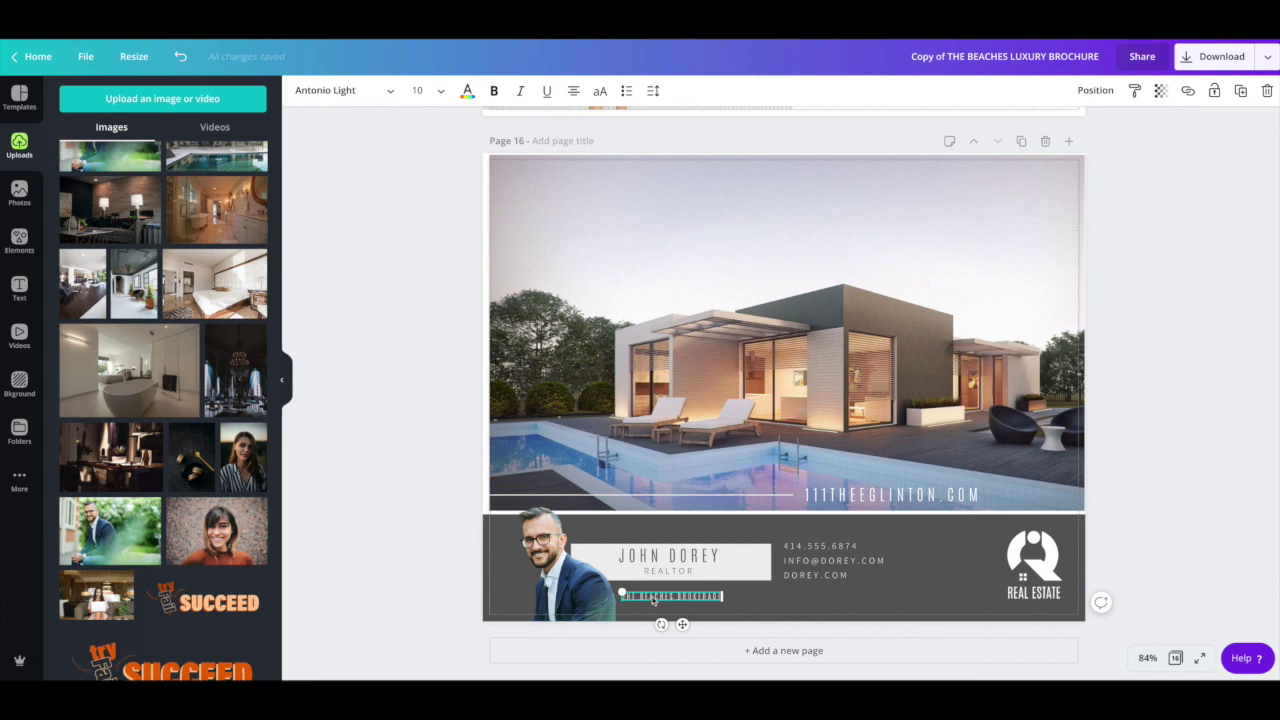
pyautogui.moveTo(658, 600); pyautogui.dragTo(658, 610)
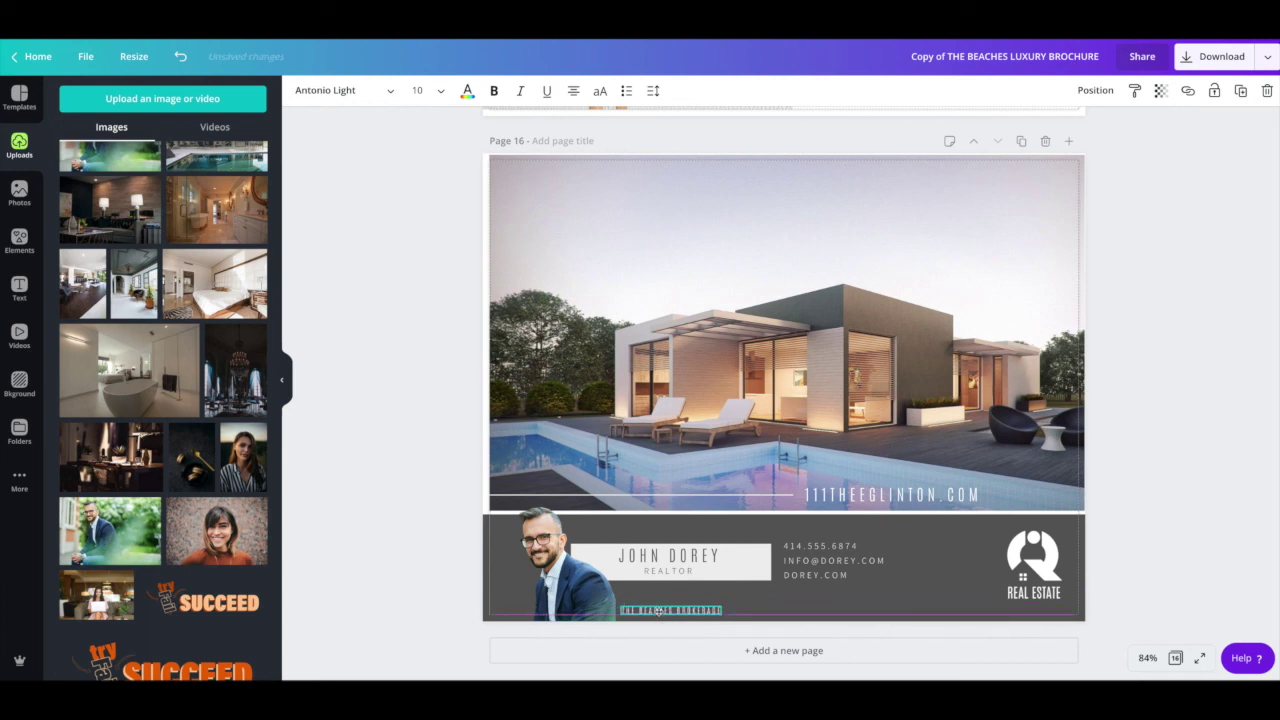
pyautogui.moveTo(658, 610); pyautogui.dragTo(657, 592)
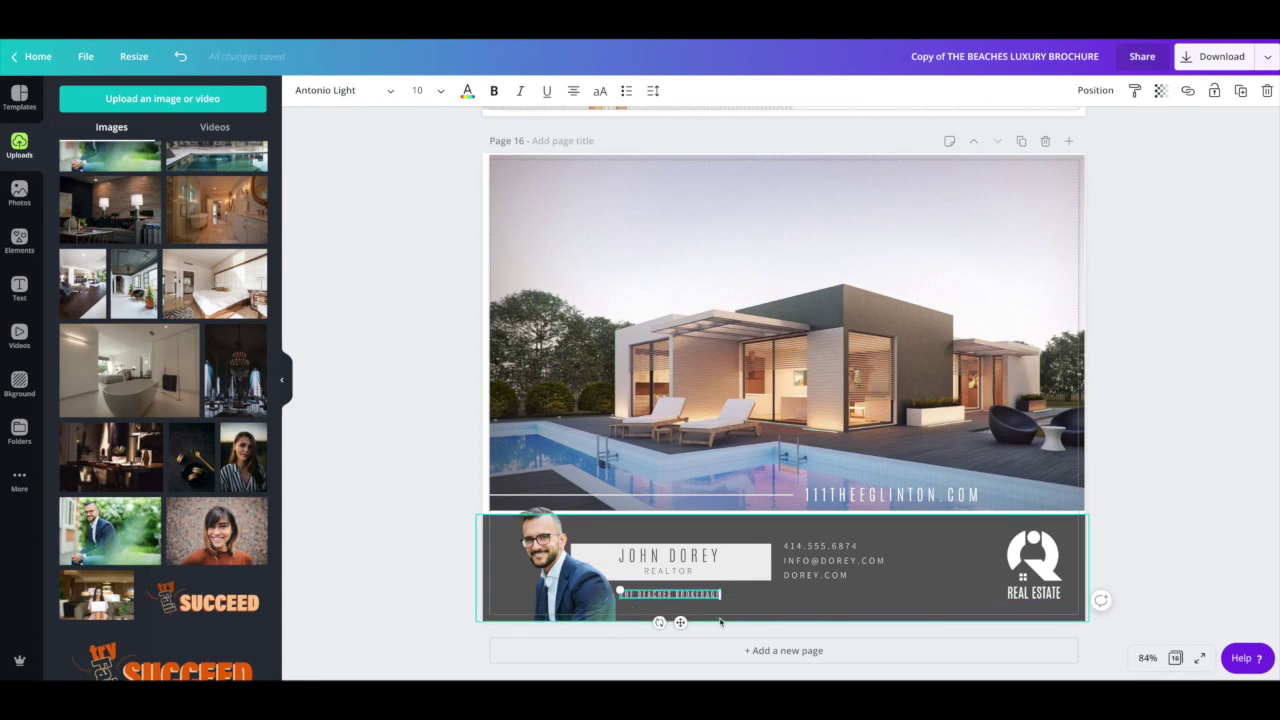
pyautogui.click(717, 616)
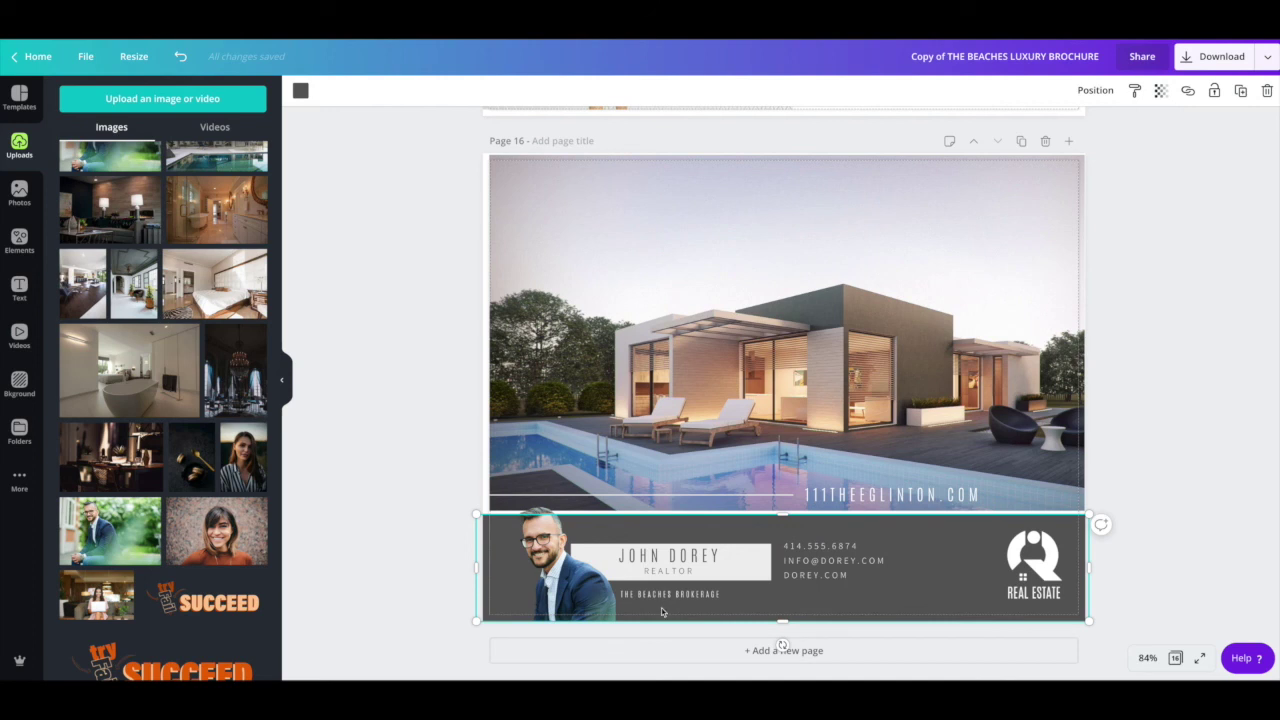
pyautogui.click(666, 597)
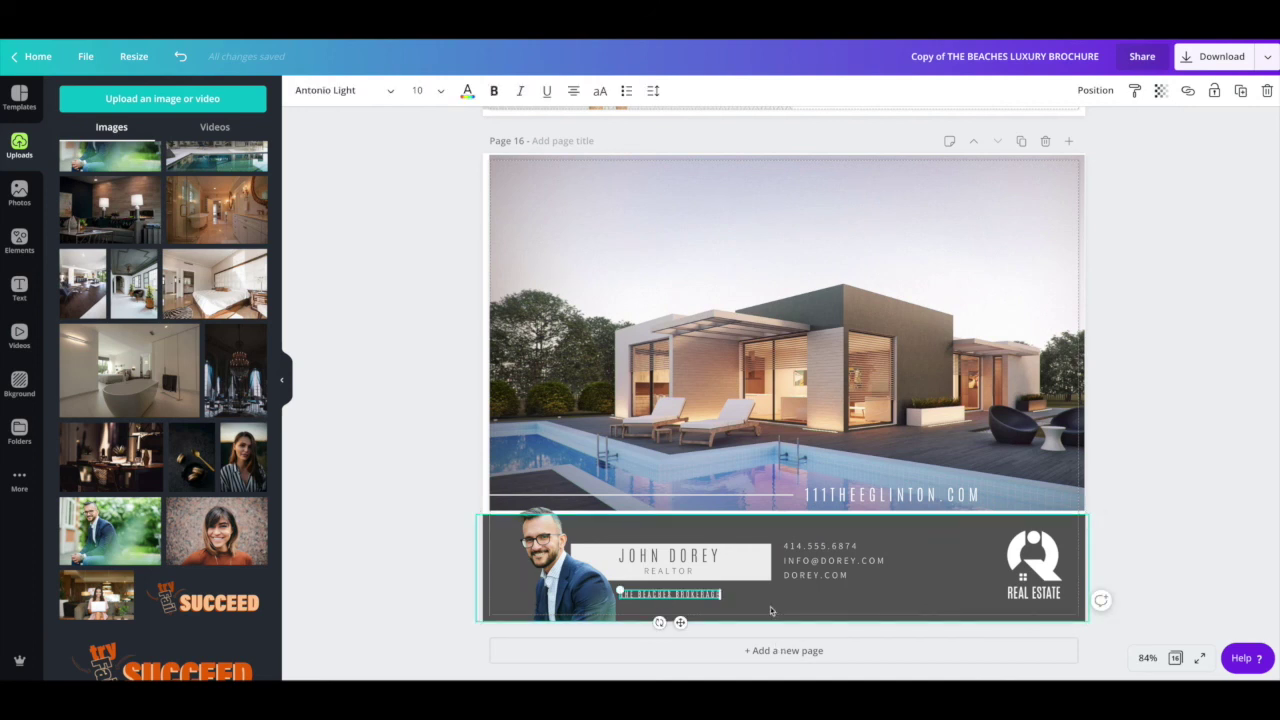